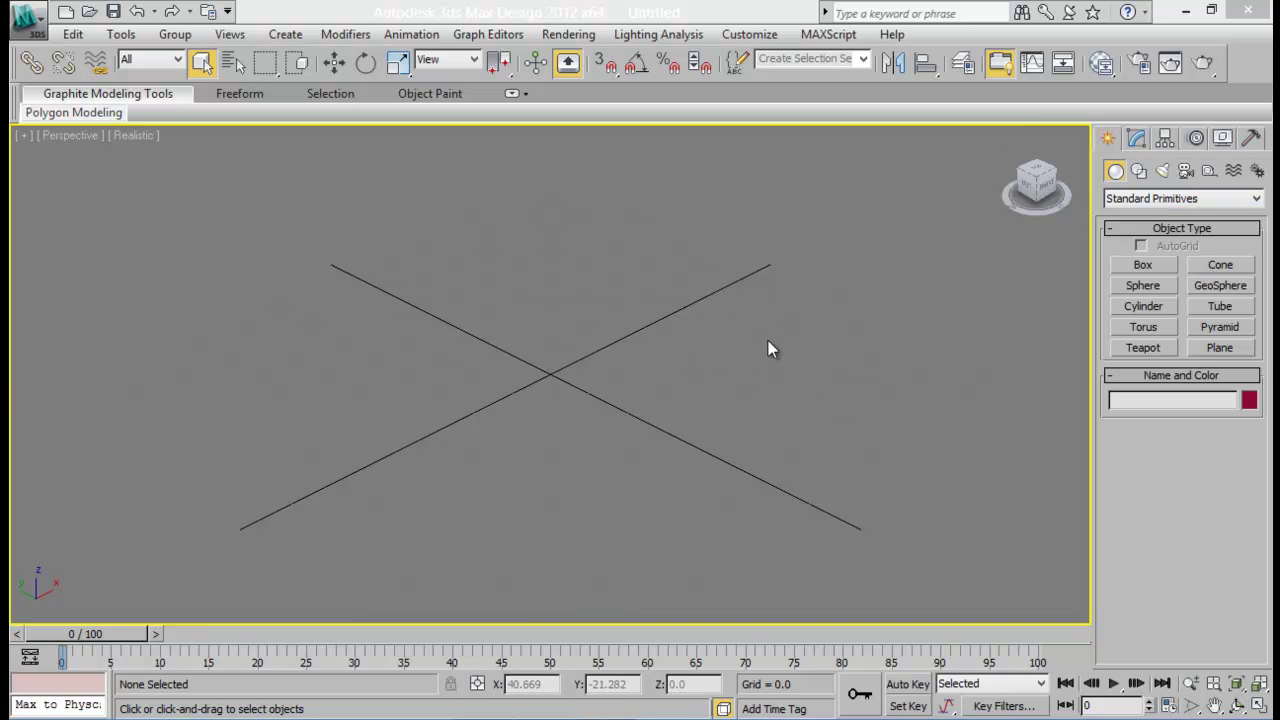
{"action": "left_click", "coordinate": [1236, 172]}
{"action": "left_click", "coordinate": [1249, 198]}
{"action": "left_click", "coordinate": [1112, 208]}
{"action": "left_click", "coordinate": [1114, 171]}
{"action": "left_click", "coordinate": [1165, 198]}
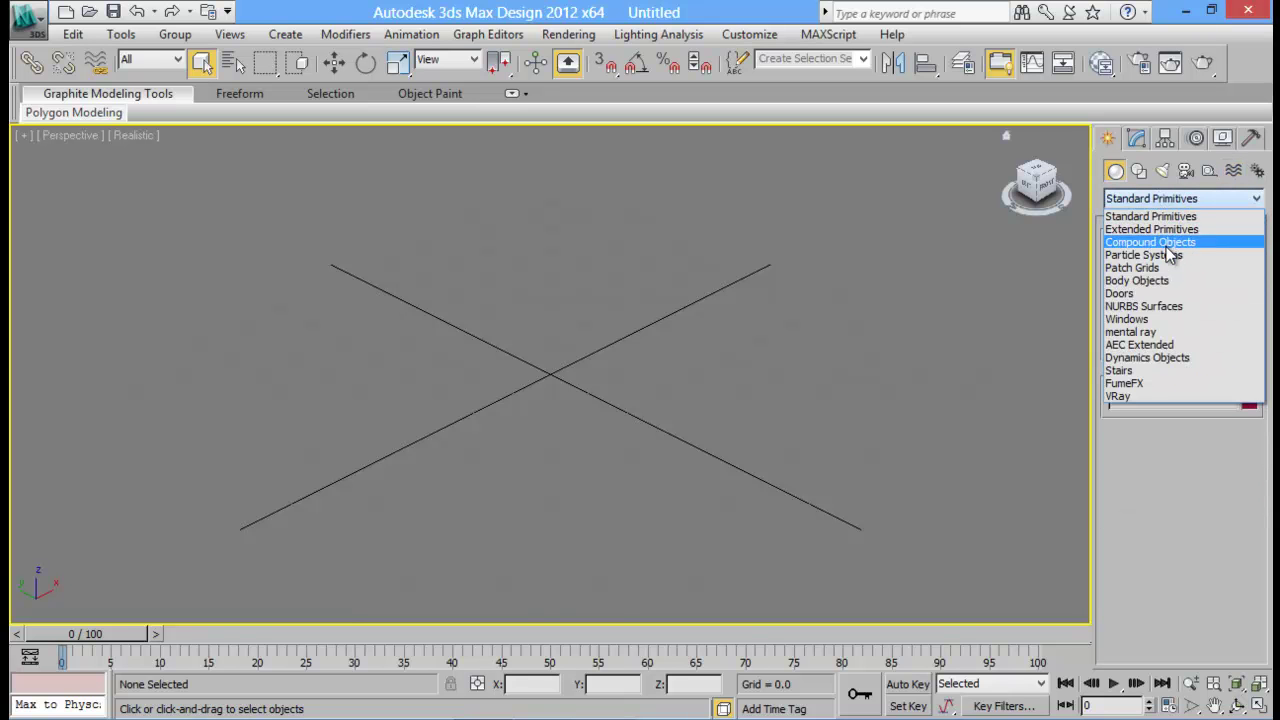
{"action": "left_click", "coordinate": [1150, 255]}
{"action": "left_click", "coordinate": [1143, 264]}
{"action": "left_click_drag", "start_coordinate": [451, 349], "coordinate": [604, 438]}
{"action": "right_click", "coordinate": [604, 438]}
{"action": "left_click_drag", "start_coordinate": [634, 348], "coordinate": [451, 469]}
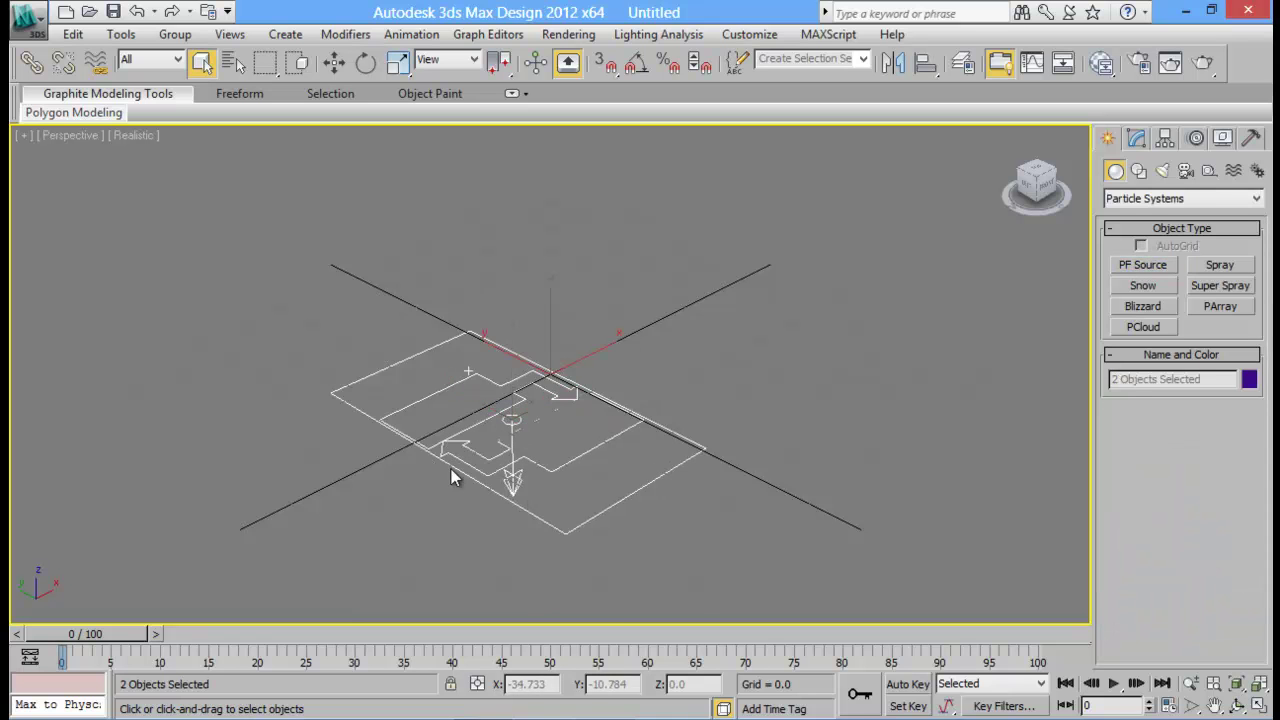
{"action": "key", "text": "Delete"}
Check the leftover particle events in Particle View and reset the whole scene
{"action": "key", "text": "6"}
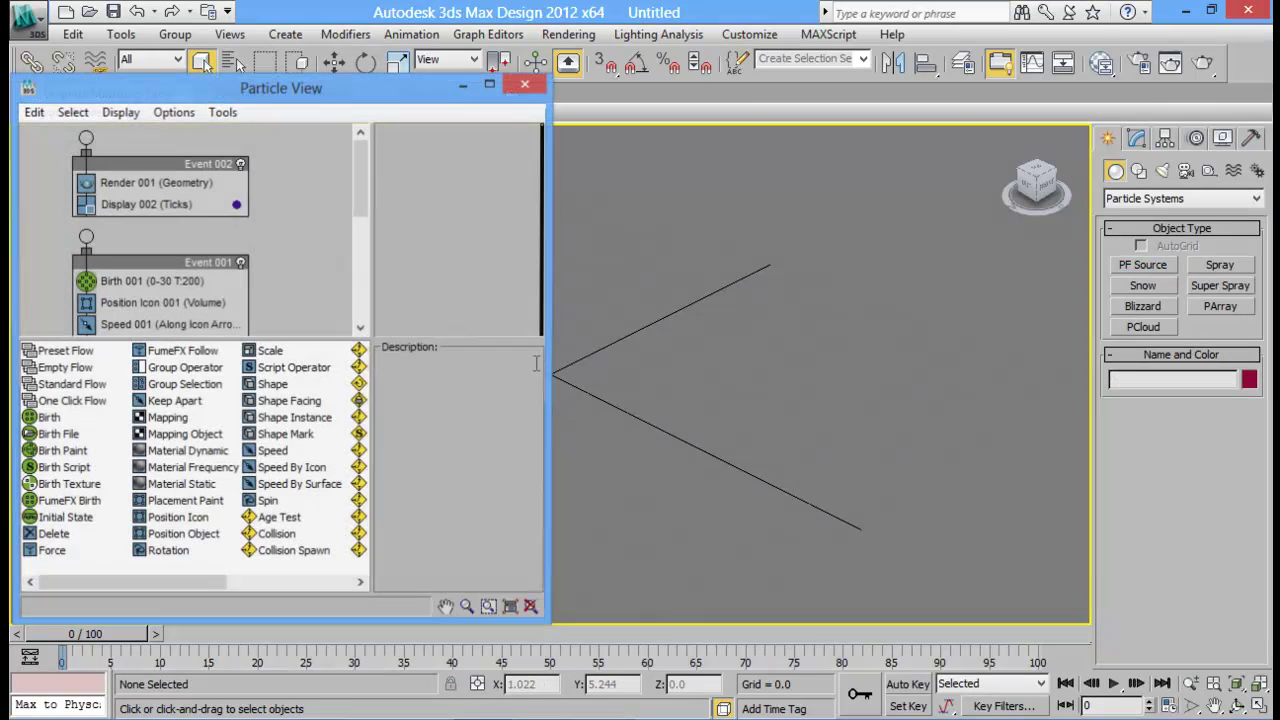
{"action": "left_click_drag", "start_coordinate": [314, 91], "coordinate": [528, 109]}
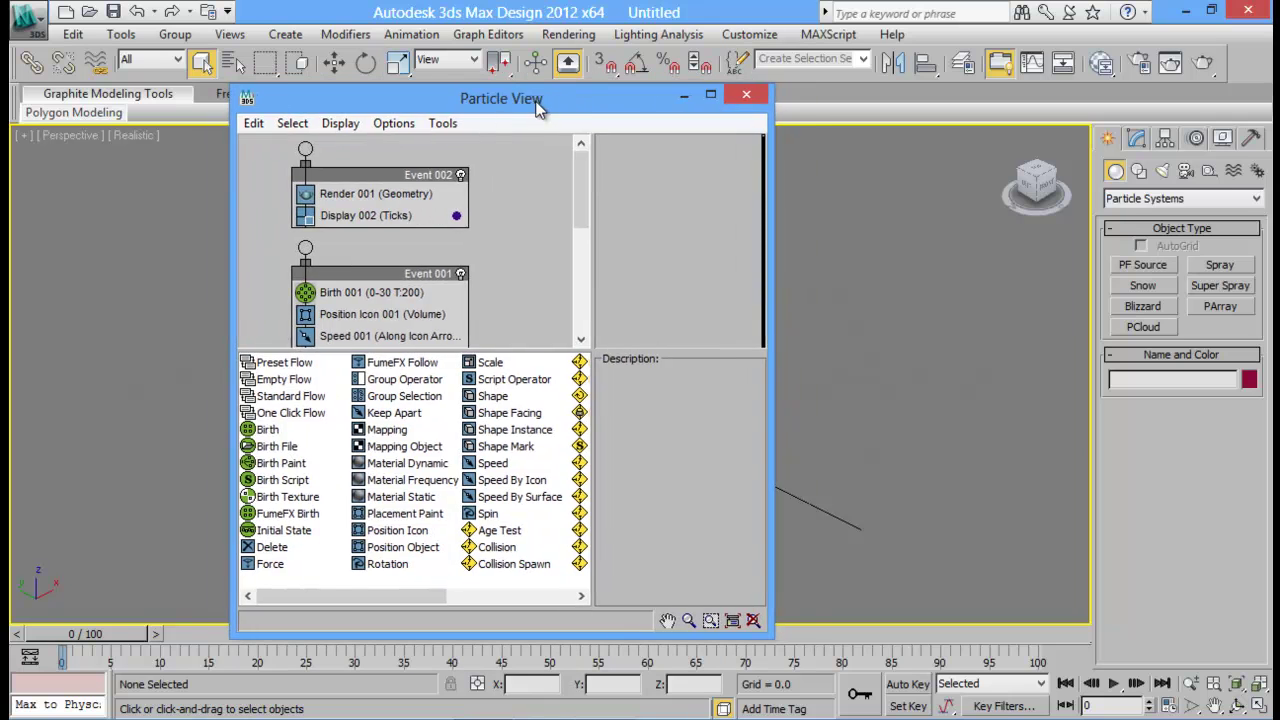
{"action": "scroll", "coordinate": [490, 255], "scroll_direction": "down", "scroll_amount": 3}
{"action": "scroll", "coordinate": [484, 257], "scroll_direction": "down", "scroll_amount": 2}
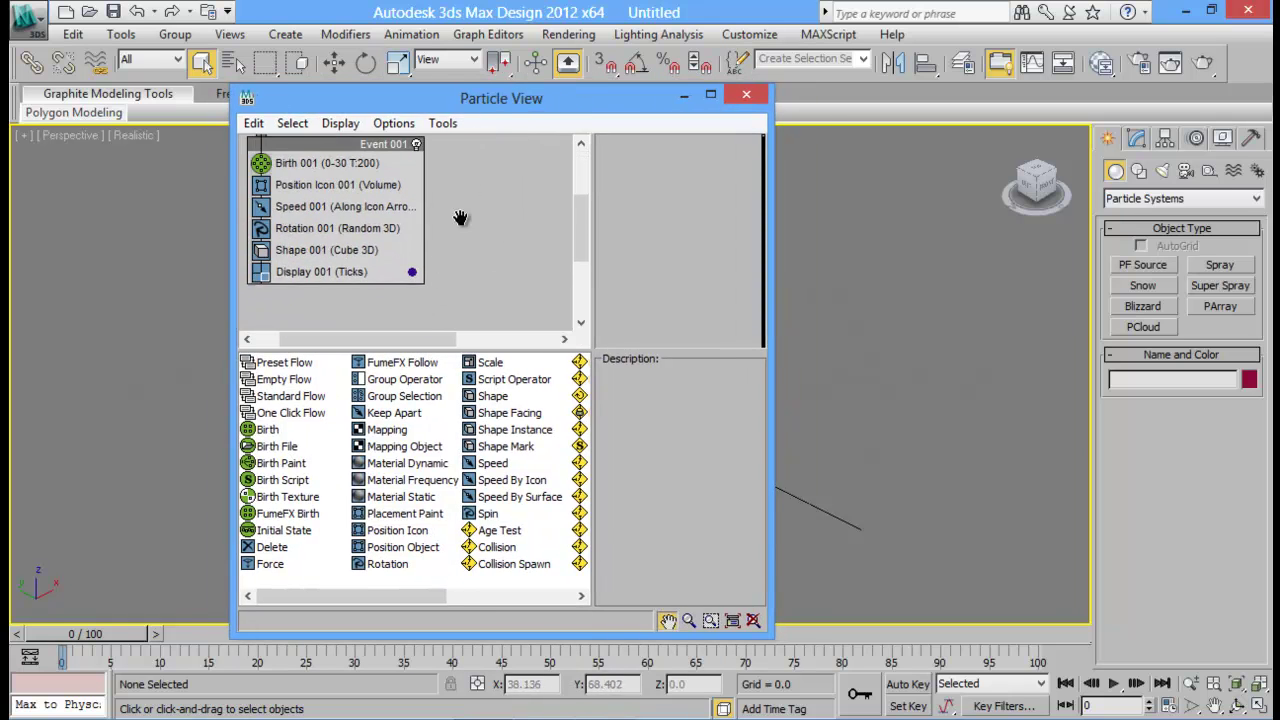
{"action": "left_click", "coordinate": [747, 95]}
{"action": "left_click", "coordinate": [27, 13]}
{"action": "left_click", "coordinate": [104, 120]}
{"action": "left_click", "coordinate": [674, 435]}
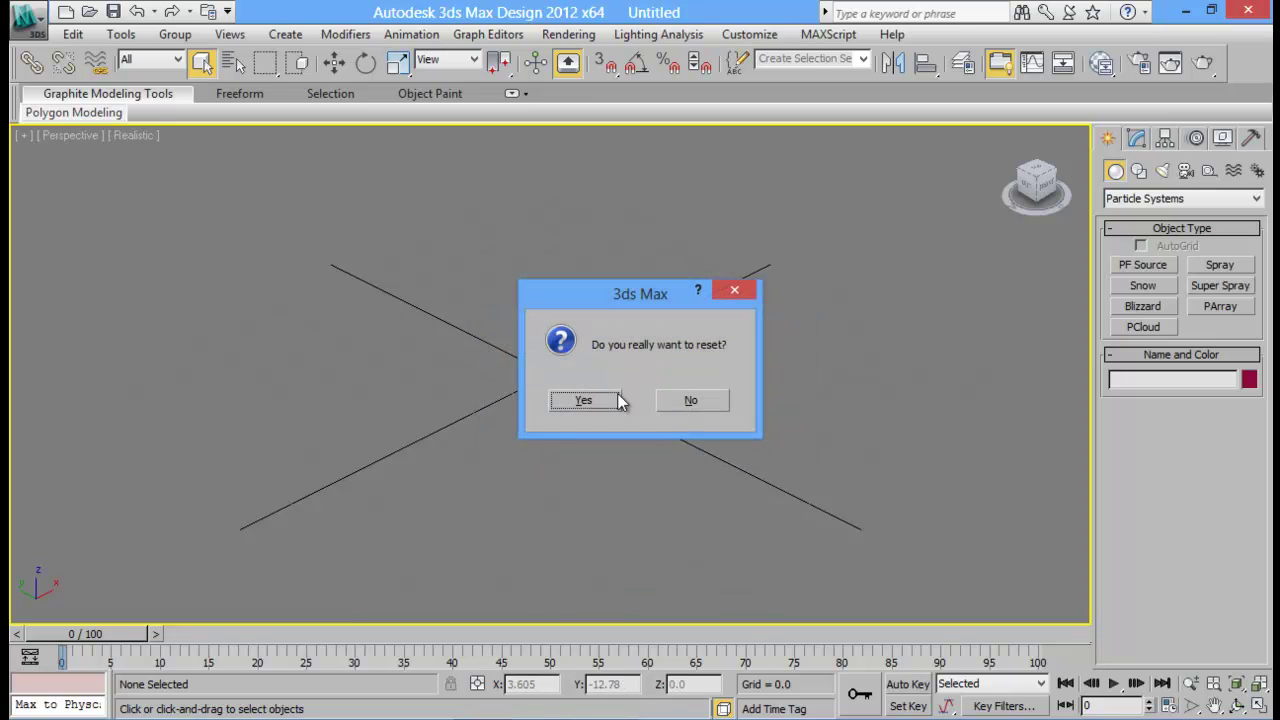
{"action": "left_click", "coordinate": [590, 399]}
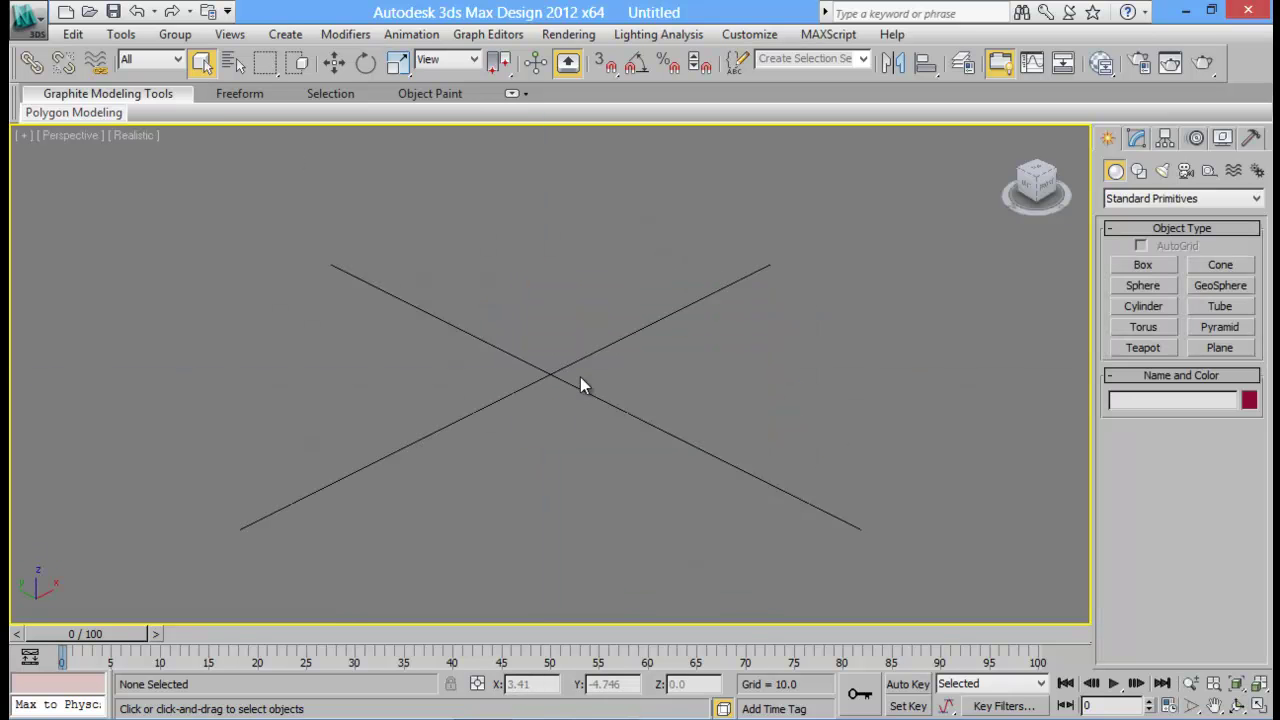
Open Particle View, enlarge its window, and give the event display more height than the operator depot
{"action": "key", "text": "6"}
{"action": "left_click_drag", "start_coordinate": [293, 90], "coordinate": [389, 83]}
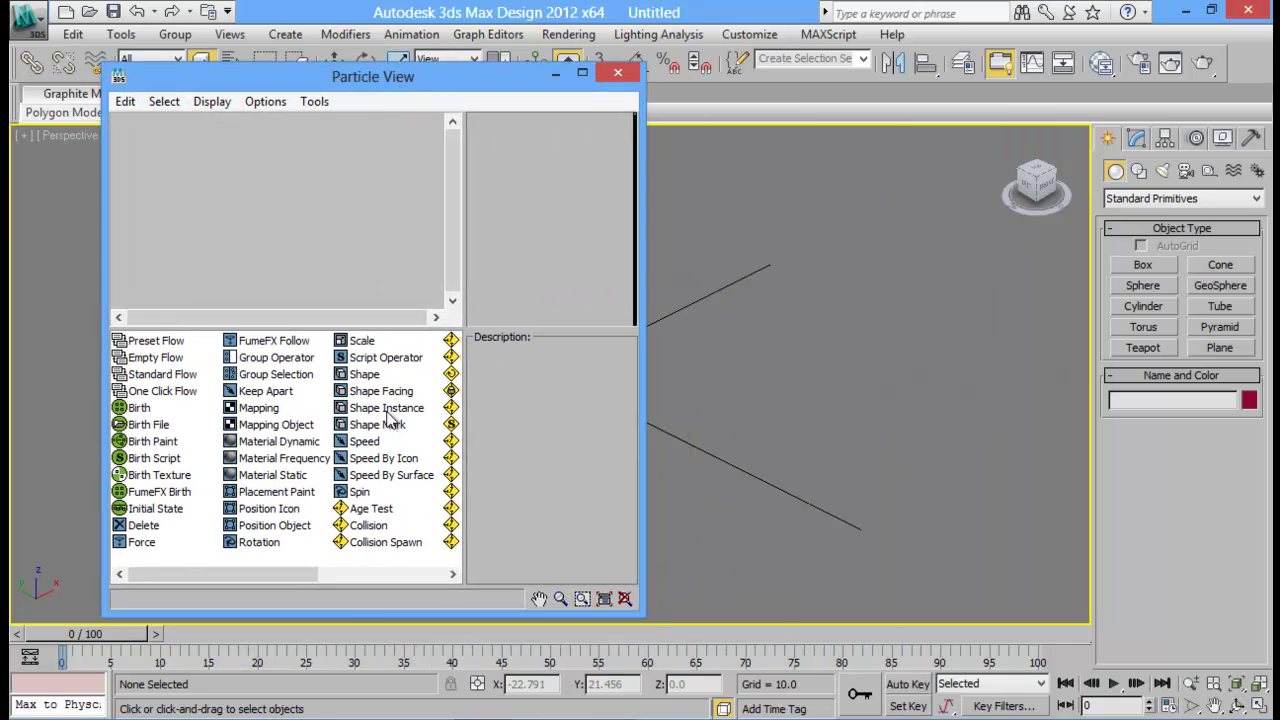
{"action": "left_click_drag", "start_coordinate": [374, 613], "coordinate": [374, 716]}
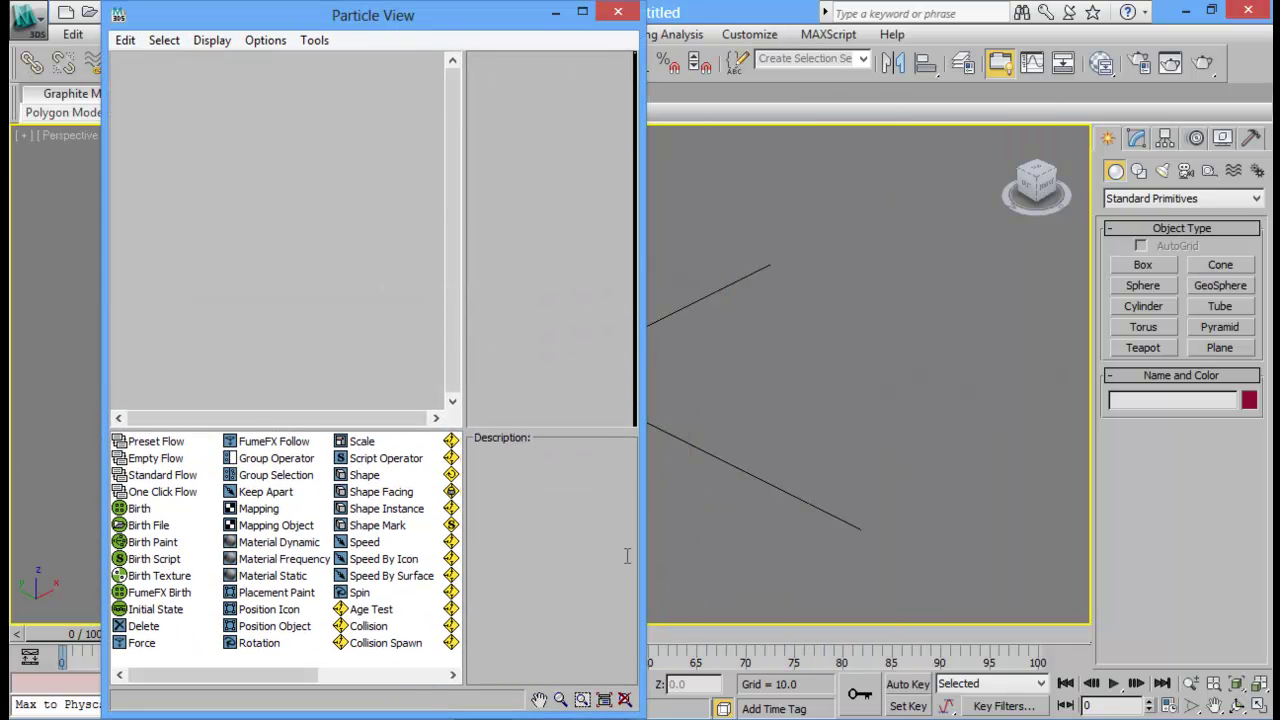
{"action": "left_click_drag", "start_coordinate": [649, 467], "coordinate": [738, 464]}
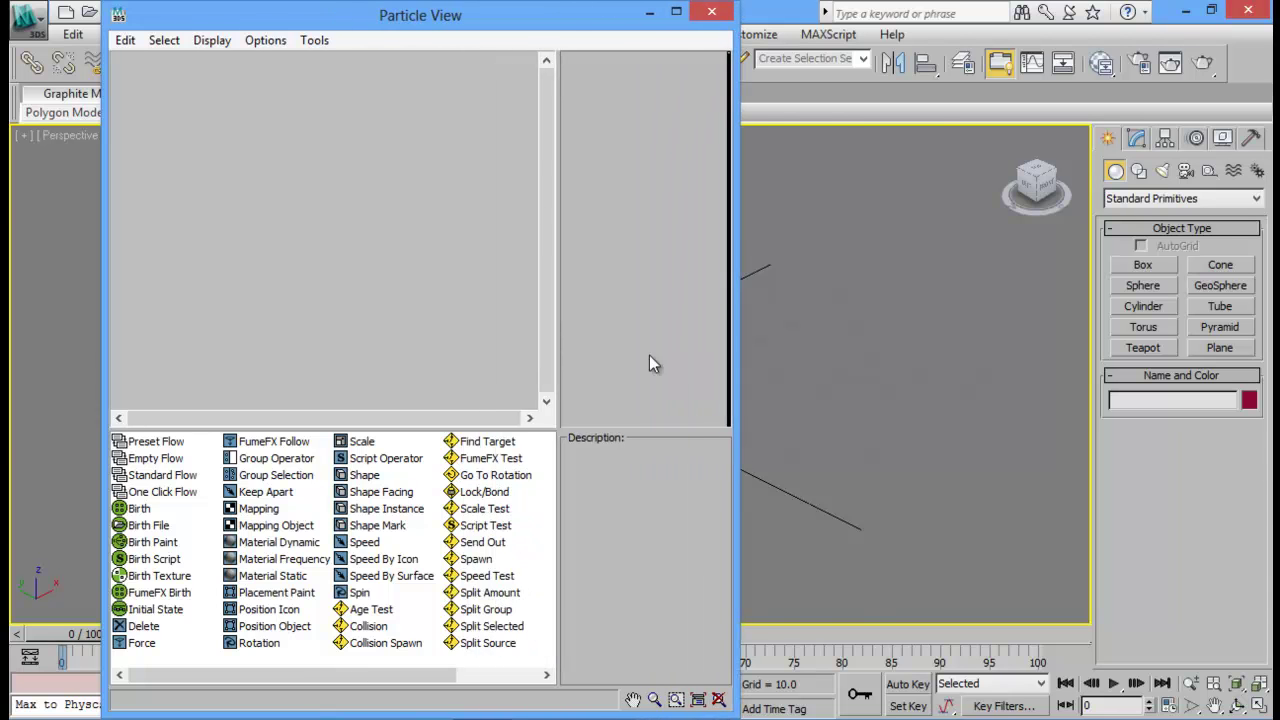
{"action": "left_click_drag", "start_coordinate": [566, 20], "coordinate": [778, 92]}
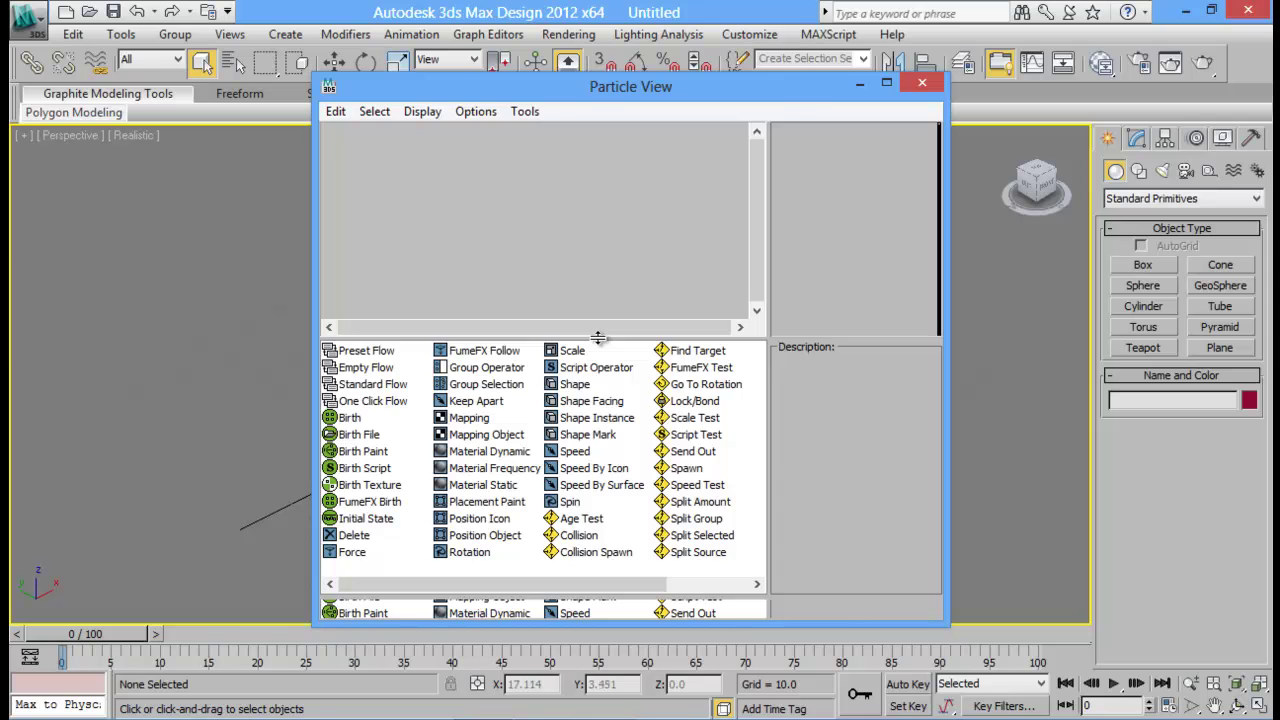
{"action": "left_click_drag", "start_coordinate": [598, 338], "coordinate": [598, 415]}
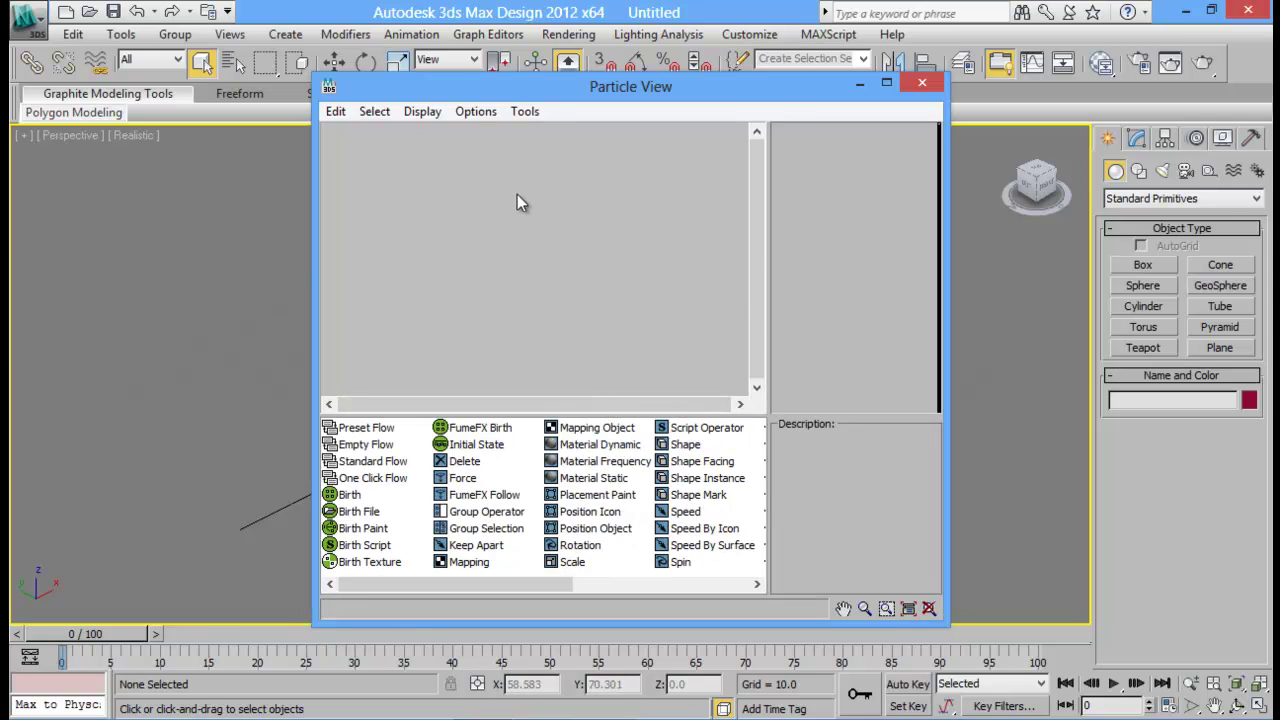
Create a new Standard Flow particle system in the empty event display
{"action": "right_click", "coordinate": [514, 194]}
{"action": "mouse_move", "coordinate": [600, 253]}
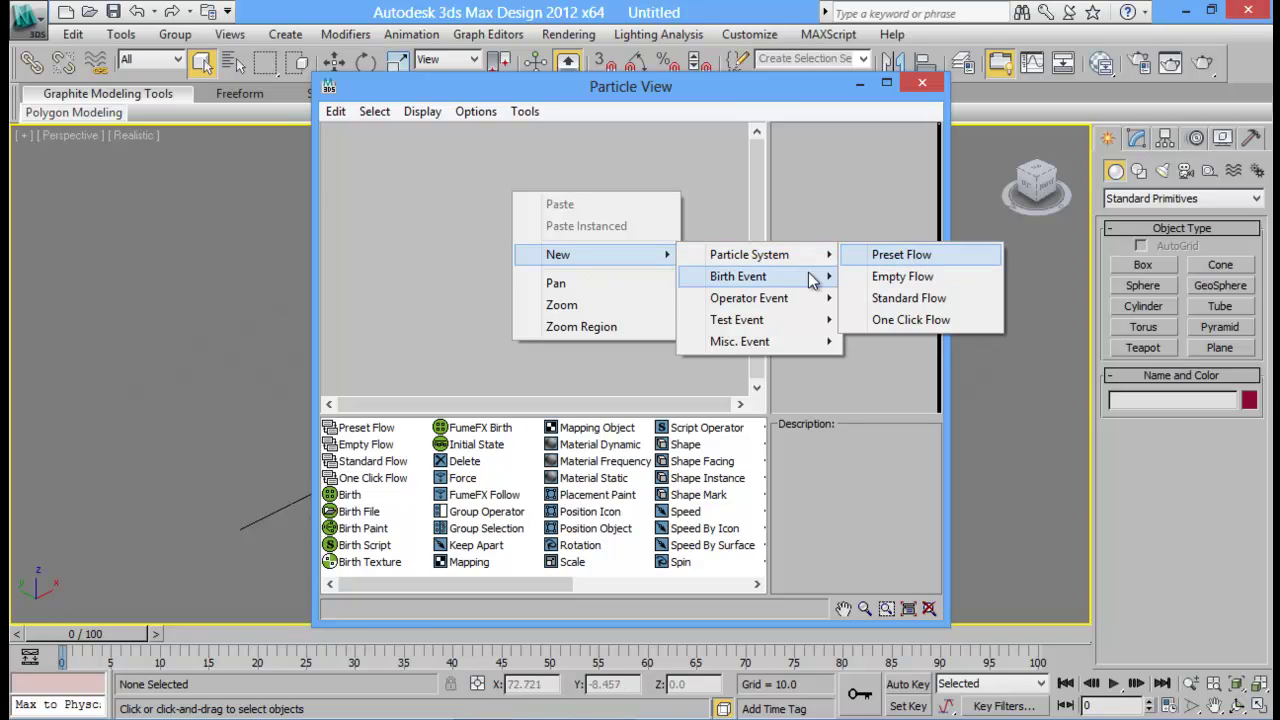
{"action": "left_click", "coordinate": [350, 115]}
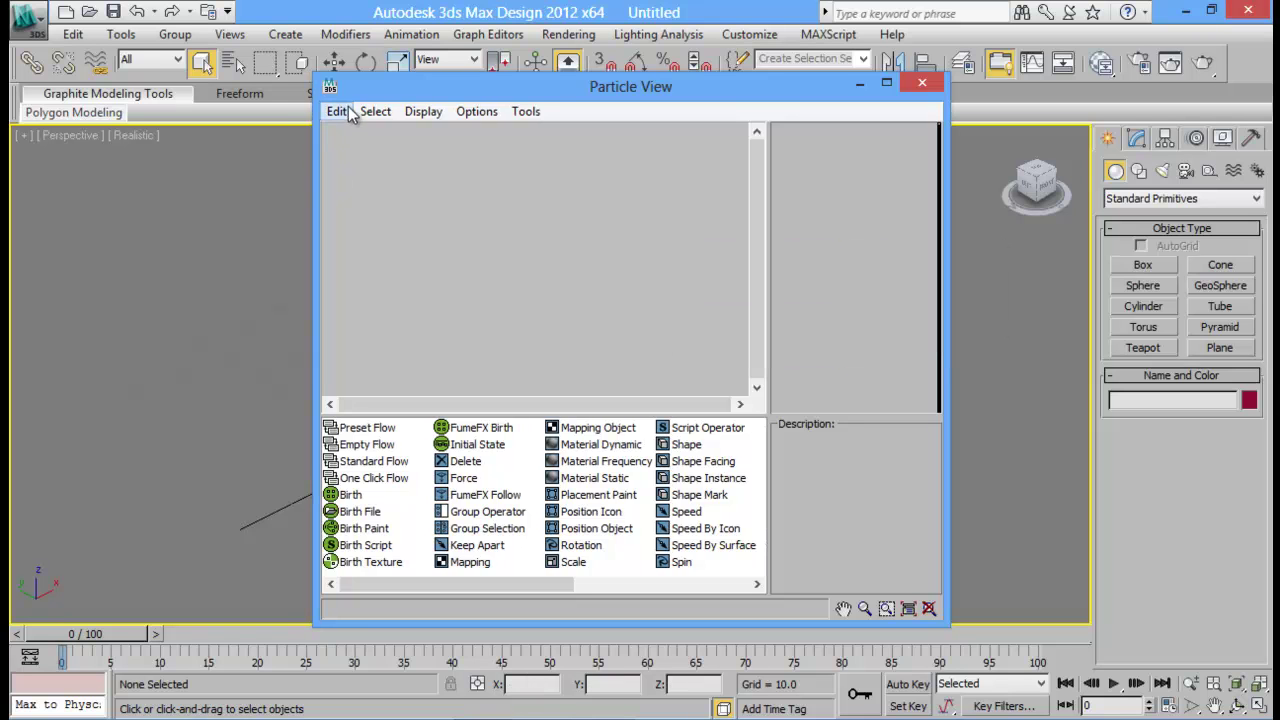
{"action": "left_click", "coordinate": [348, 113]}
{"action": "mouse_move", "coordinate": [370, 134]}
{"action": "mouse_move", "coordinate": [603, 134]}
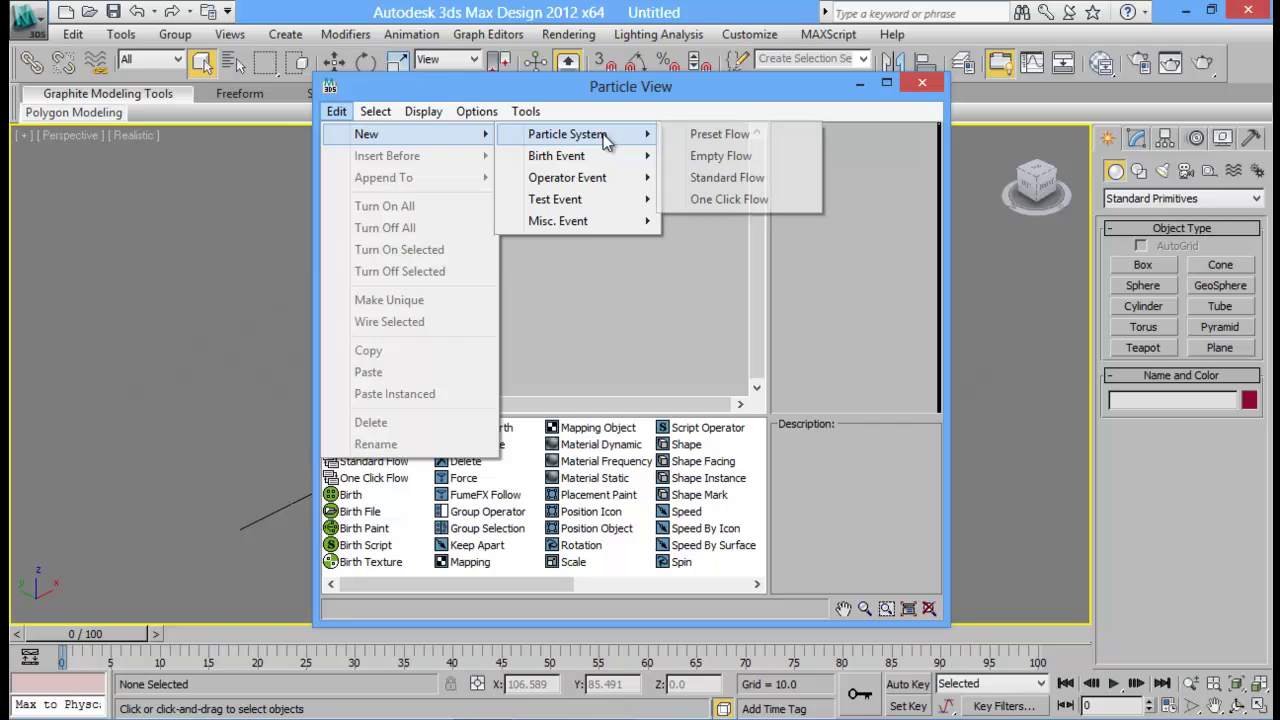
{"action": "right_click", "coordinate": [528, 206]}
{"action": "mouse_move", "coordinate": [626, 276]}
{"action": "mouse_move", "coordinate": [745, 268]}
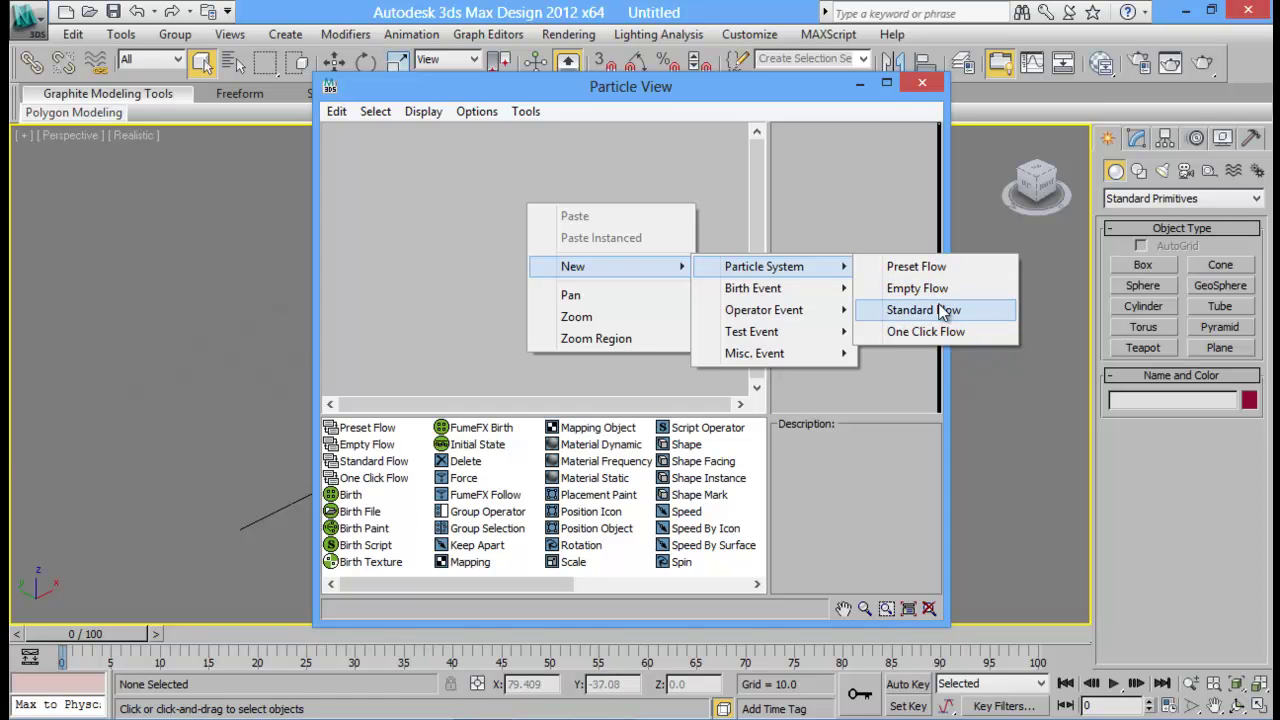
{"action": "left_click", "coordinate": [943, 311]}
{"action": "middle_click_drag", "start_coordinate": [674, 266], "coordinate": [585, 190]}
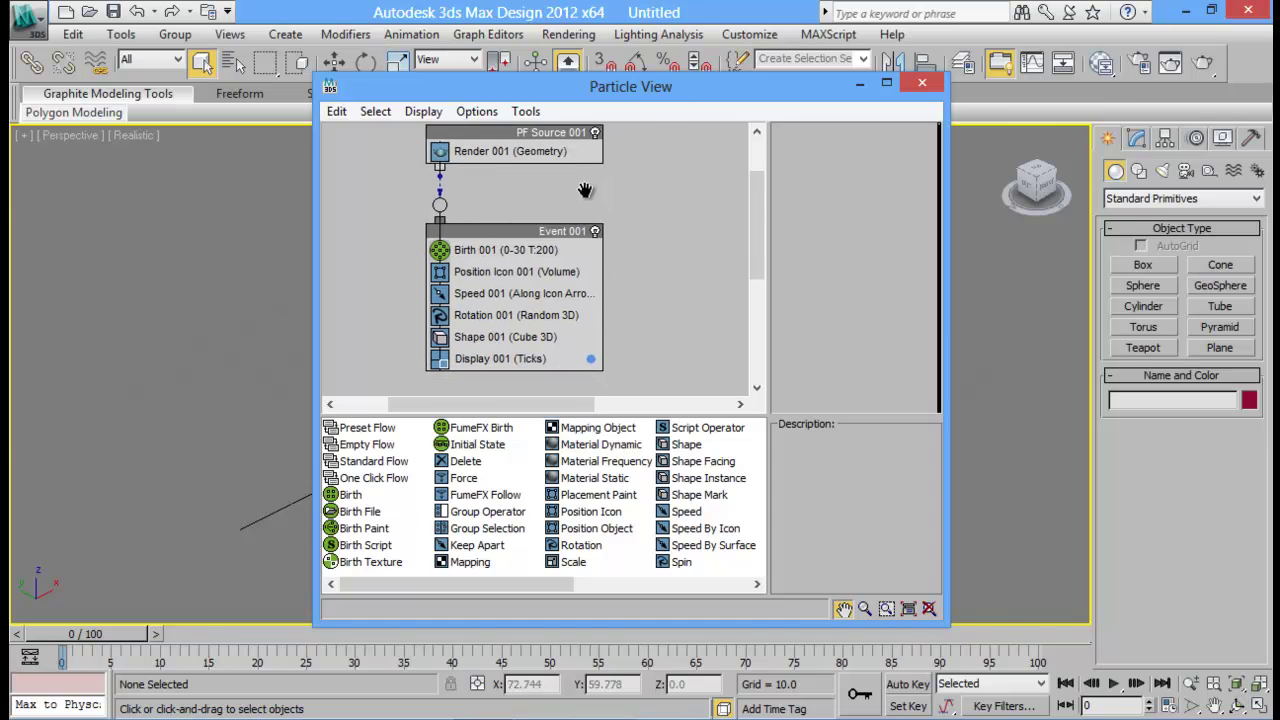
Delete the Rotation 001 and Shape 001 operators from Event 001
{"action": "left_click_drag", "start_coordinate": [675, 101], "coordinate": [864, 125]}
{"action": "left_click_drag", "start_coordinate": [1040, 110], "coordinate": [863, 113]}
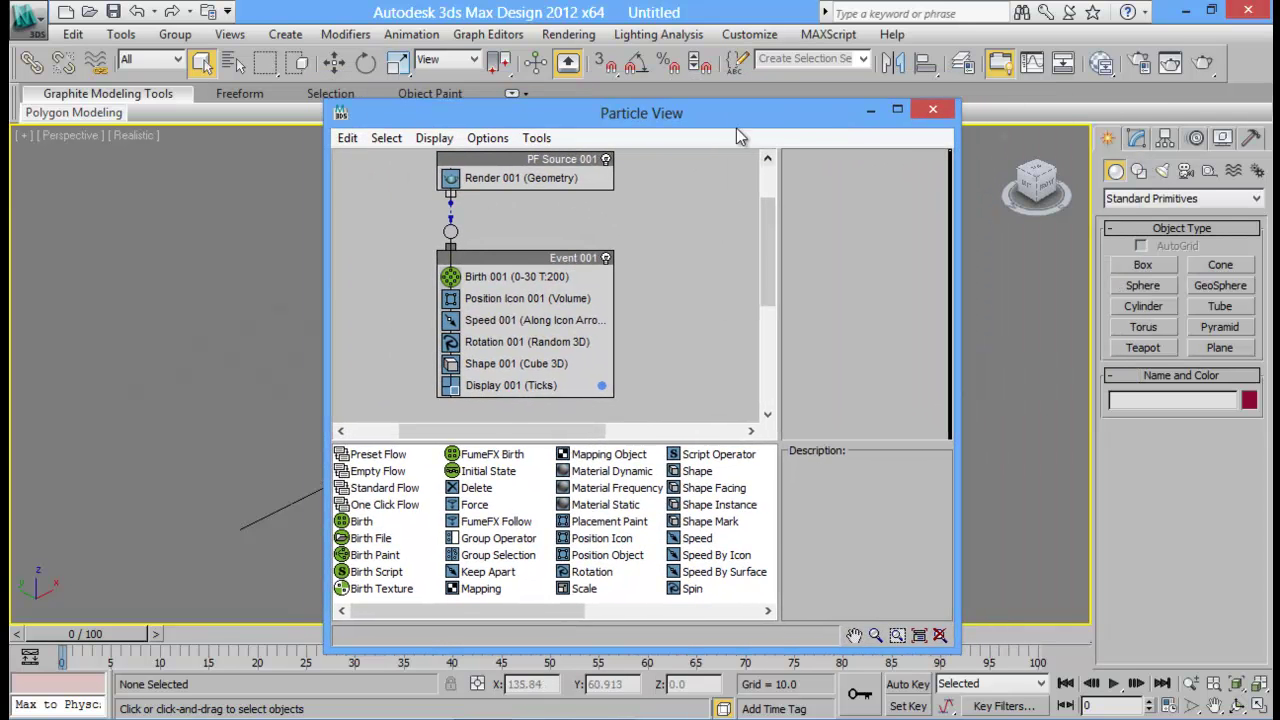
{"action": "left_click_drag", "start_coordinate": [736, 128], "coordinate": [891, 131]}
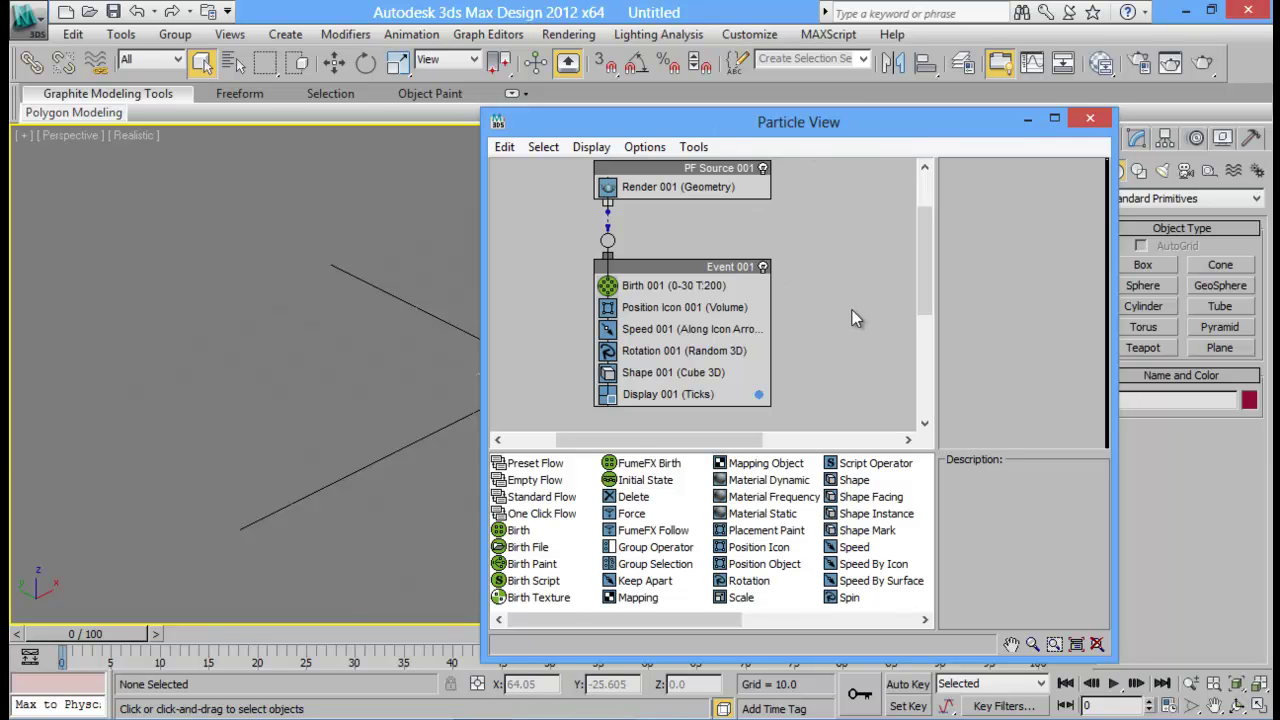
{"action": "left_click", "coordinate": [688, 330]}
{"action": "left_click", "coordinate": [668, 352]}
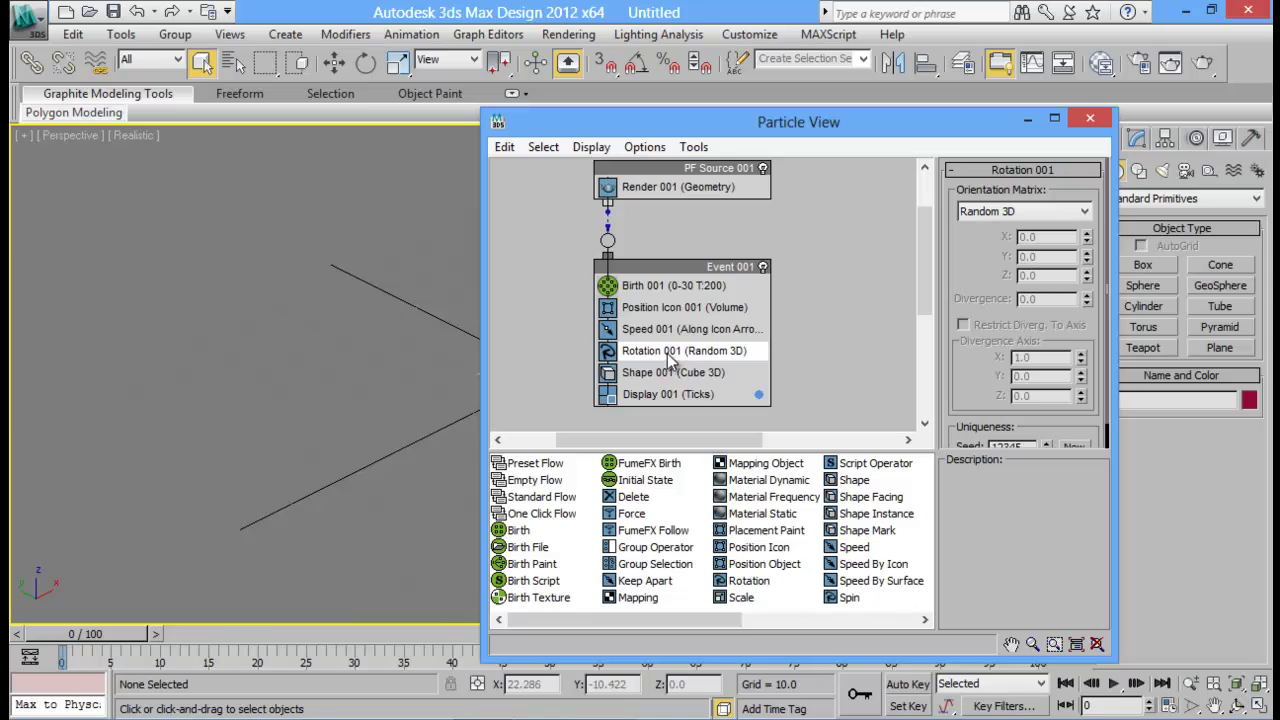
{"action": "right_click", "coordinate": [670, 360]}
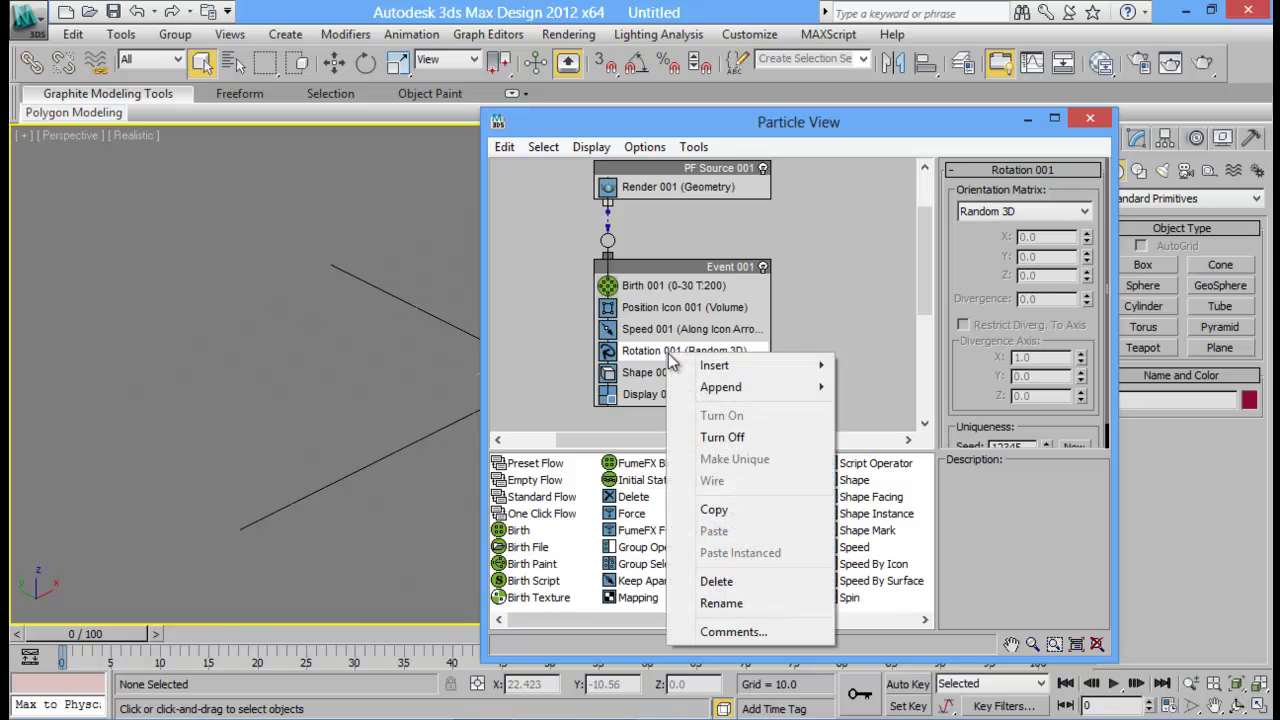
{"action": "left_click", "coordinate": [737, 581]}
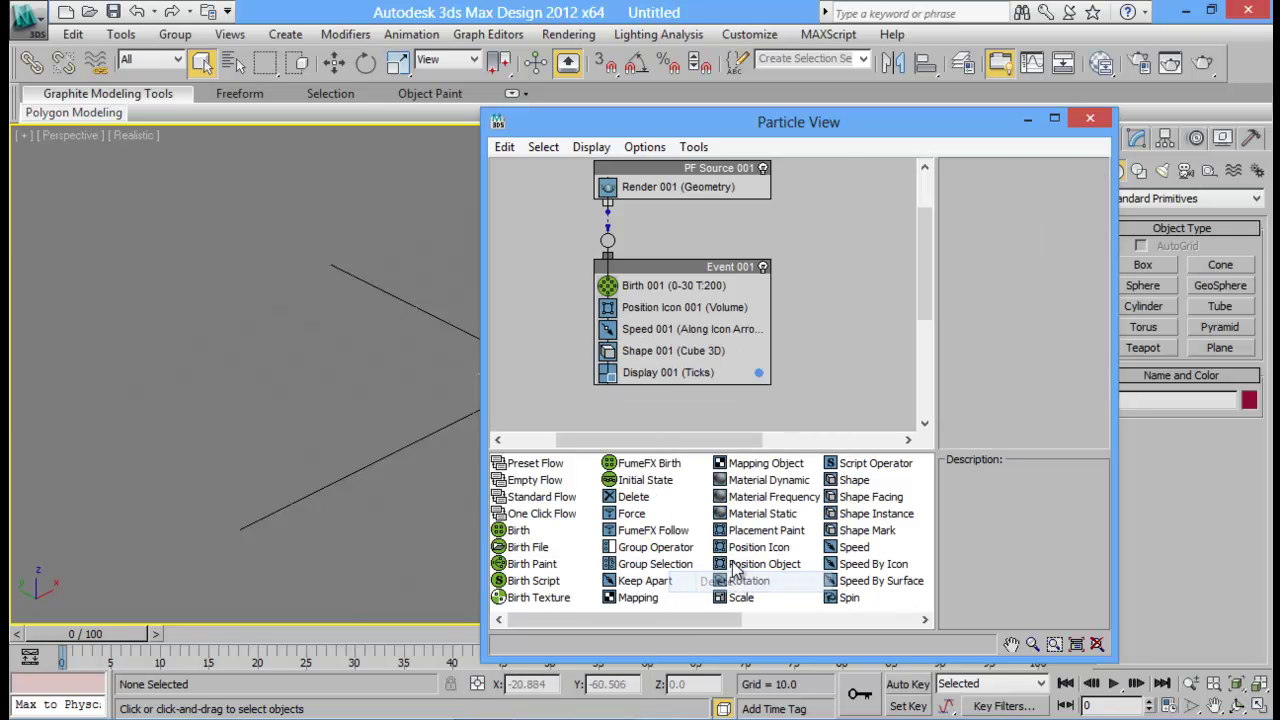
{"action": "left_click", "coordinate": [700, 351]}
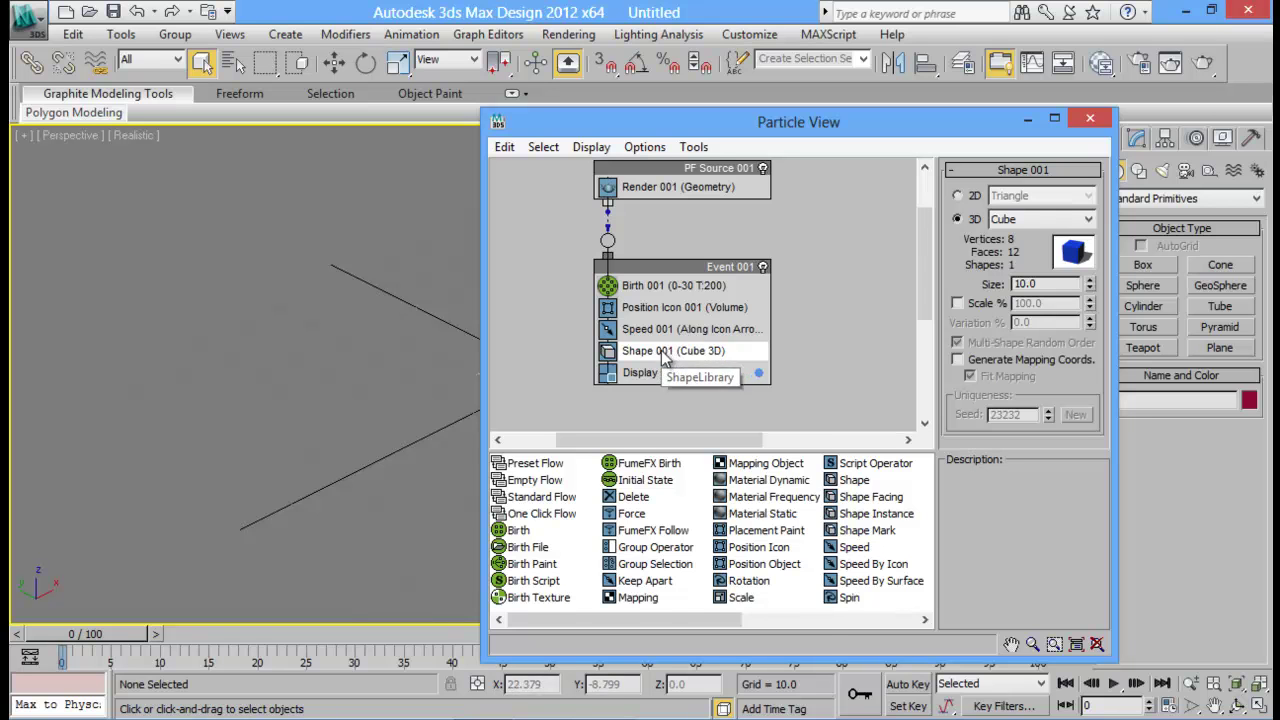
{"action": "right_click", "coordinate": [664, 358]}
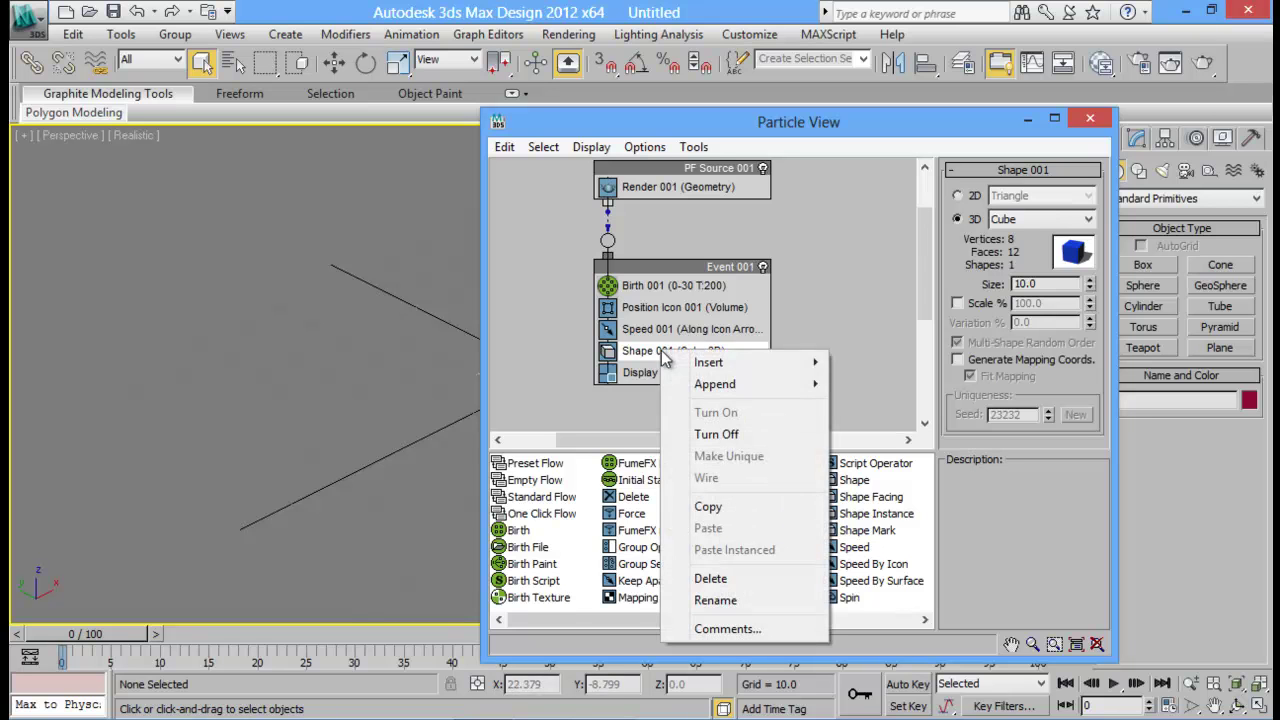
{"action": "left_click", "coordinate": [740, 576]}
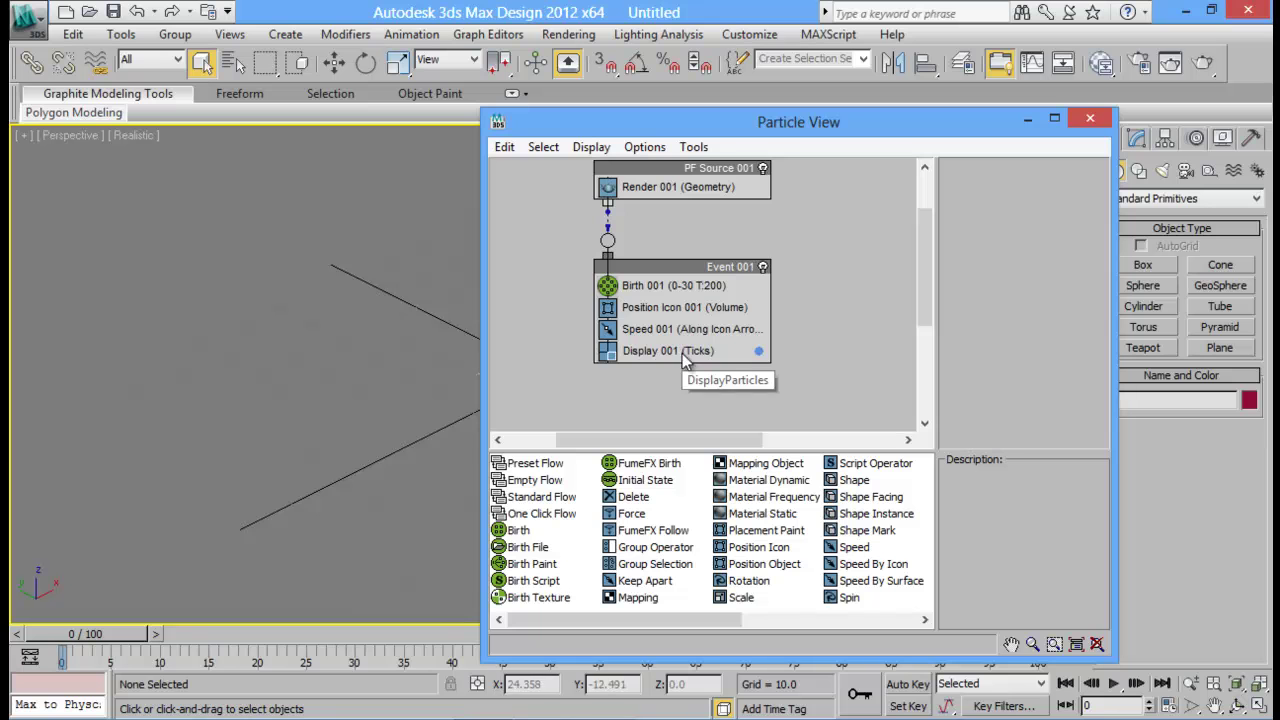
Rearrange the Event 001 and PF Source 001 nodes and move Particle View aside to uncover the viewport
{"action": "left_click_drag", "start_coordinate": [715, 266], "coordinate": [665, 264]}
{"action": "left_click_drag", "start_coordinate": [712, 167], "coordinate": [685, 167]}
{"action": "left_click_drag", "start_coordinate": [749, 121], "coordinate": [1102, 120]}
Rotate the PF Source icon in the viewport so it stands upright and emits horizontally, with angle snap enabled
{"action": "middle_click_drag", "start_coordinate": [445, 441], "coordinate": [465, 411], "text": "alt"}
{"action": "left_click", "coordinate": [467, 409]}
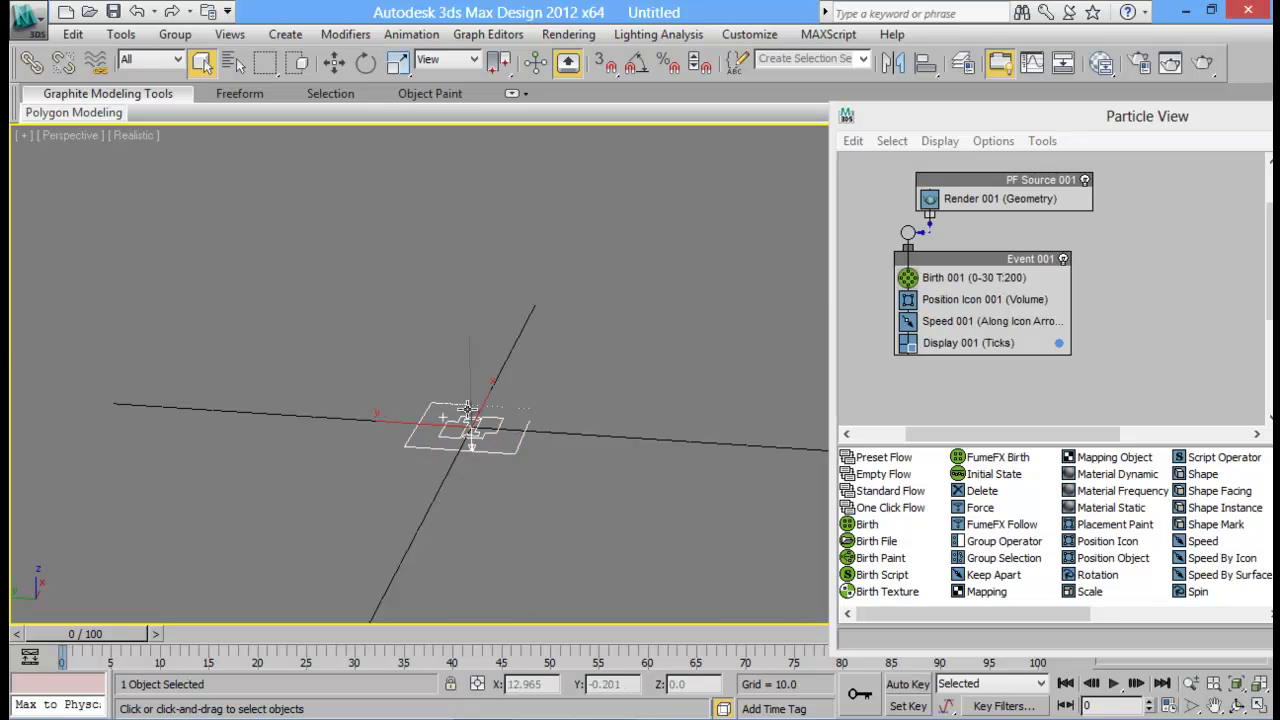
{"action": "middle_click_drag", "start_coordinate": [582, 429], "coordinate": [621, 426]}
{"action": "key", "text": "e"}
{"action": "left_click_drag", "start_coordinate": [532, 358], "coordinate": [545, 330]}
{"action": "key", "text": "a"}
Move the PF Source icon above the grid to about Y 31.5, Z 21.2
{"action": "key", "text": "w"}
{"action": "middle_click_drag", "start_coordinate": [547, 348], "coordinate": [656, 322], "text": "alt"}
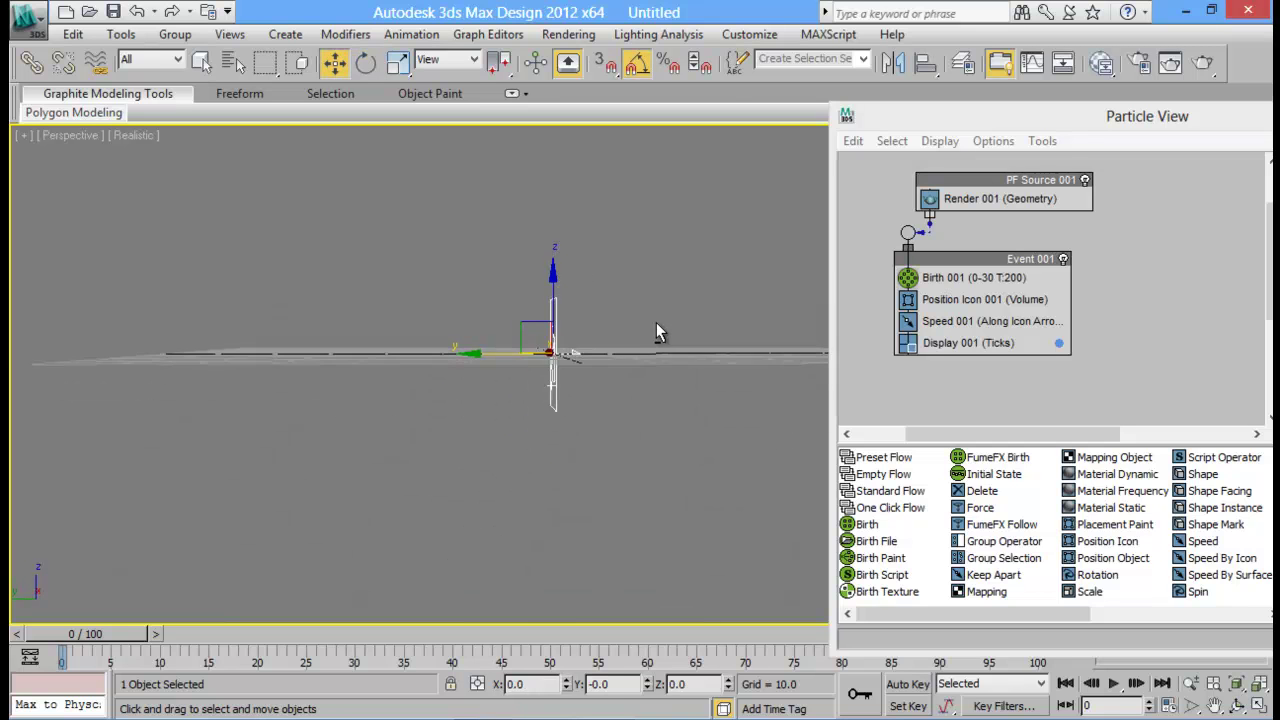
{"action": "left_click_drag", "start_coordinate": [553, 290], "coordinate": [376, 230]}
{"action": "middle_click_drag", "start_coordinate": [536, 390], "coordinate": [548, 352], "text": "alt"}
Set the PF Source 001 emitter icon's length and width to 10
{"action": "left_click_drag", "start_coordinate": [1130, 118], "coordinate": [778, 143]}
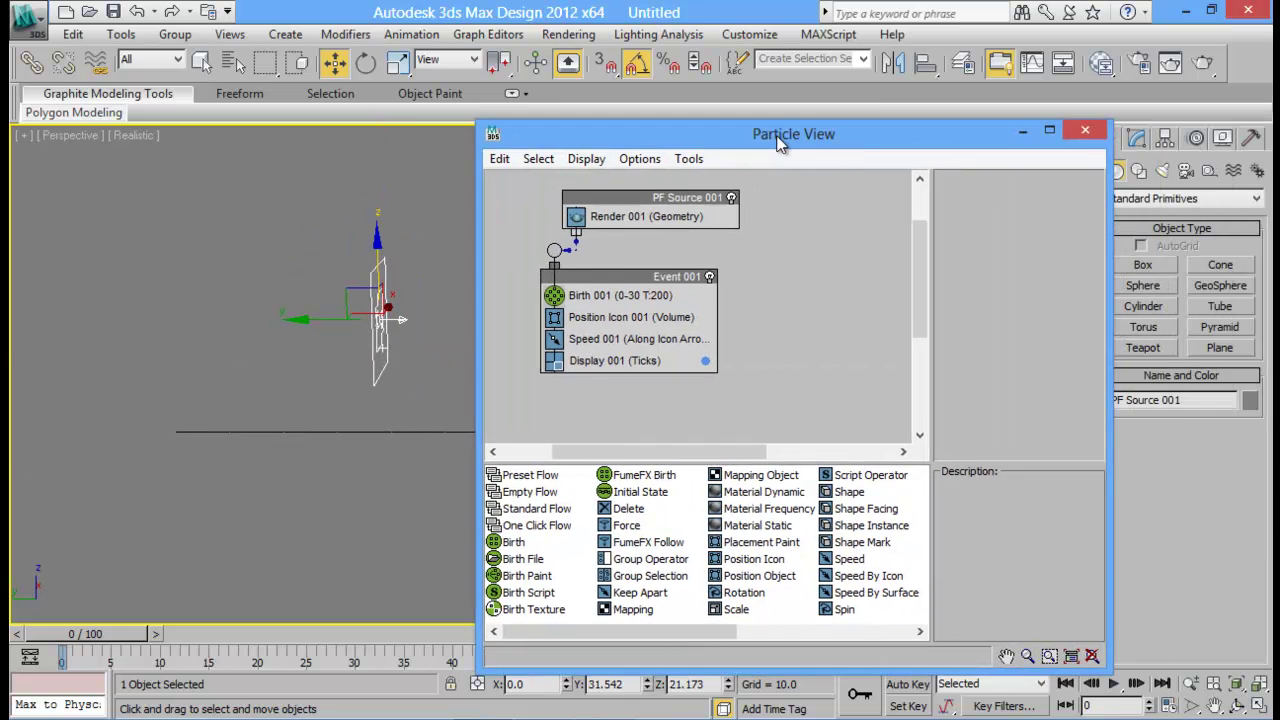
{"action": "left_click", "coordinate": [700, 200]}
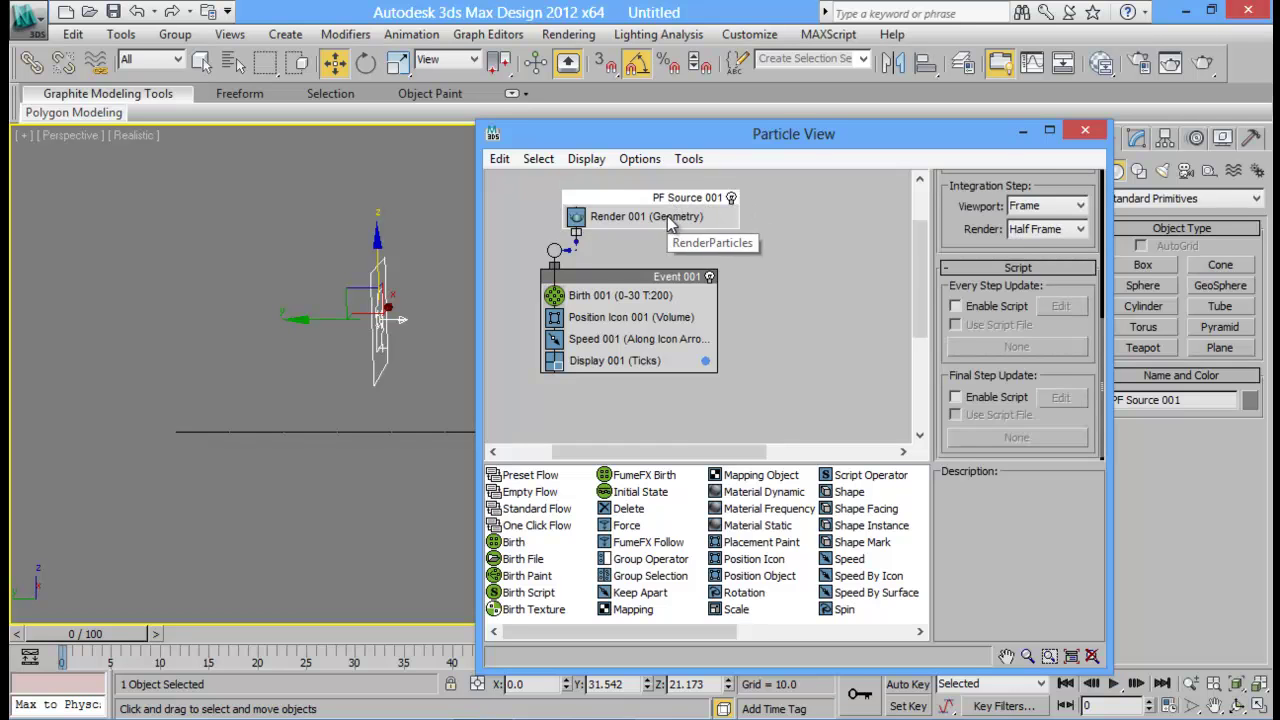
{"action": "left_click", "coordinate": [668, 221]}
{"action": "left_click", "coordinate": [665, 277]}
{"action": "left_click", "coordinate": [675, 200]}
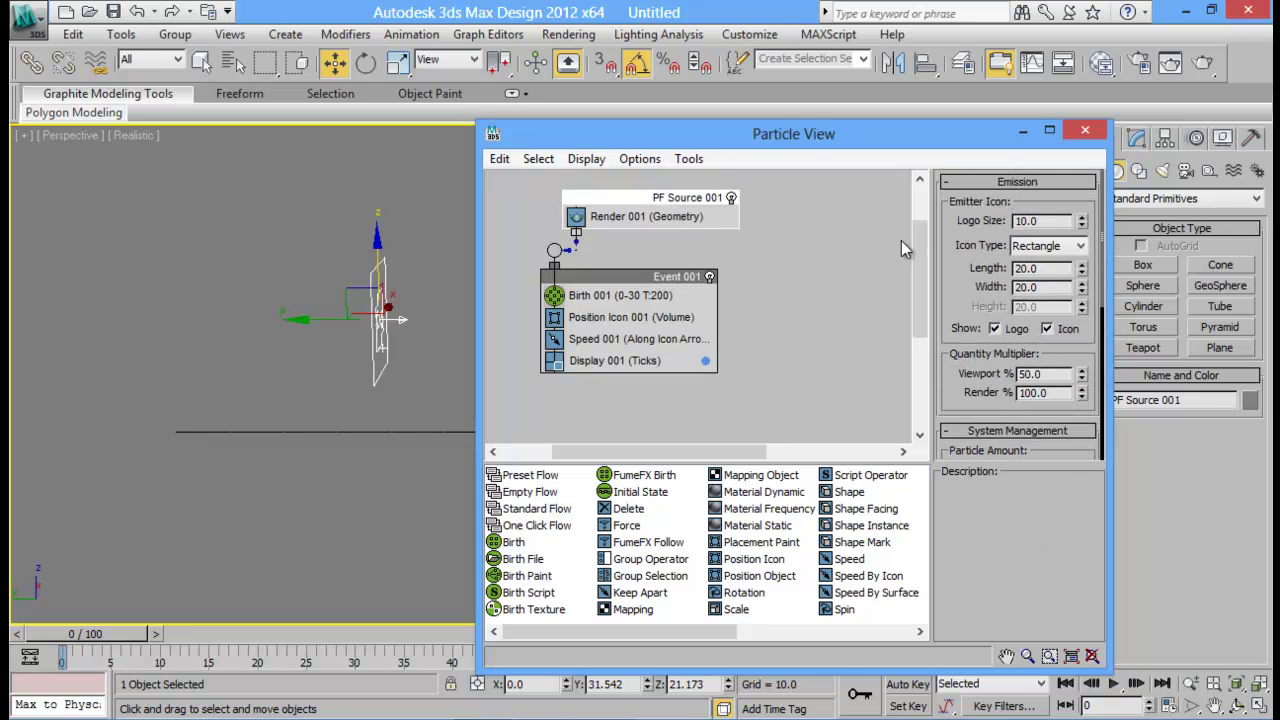
{"action": "double_click", "coordinate": [1030, 268]}
{"action": "key", "text": "Tab"}
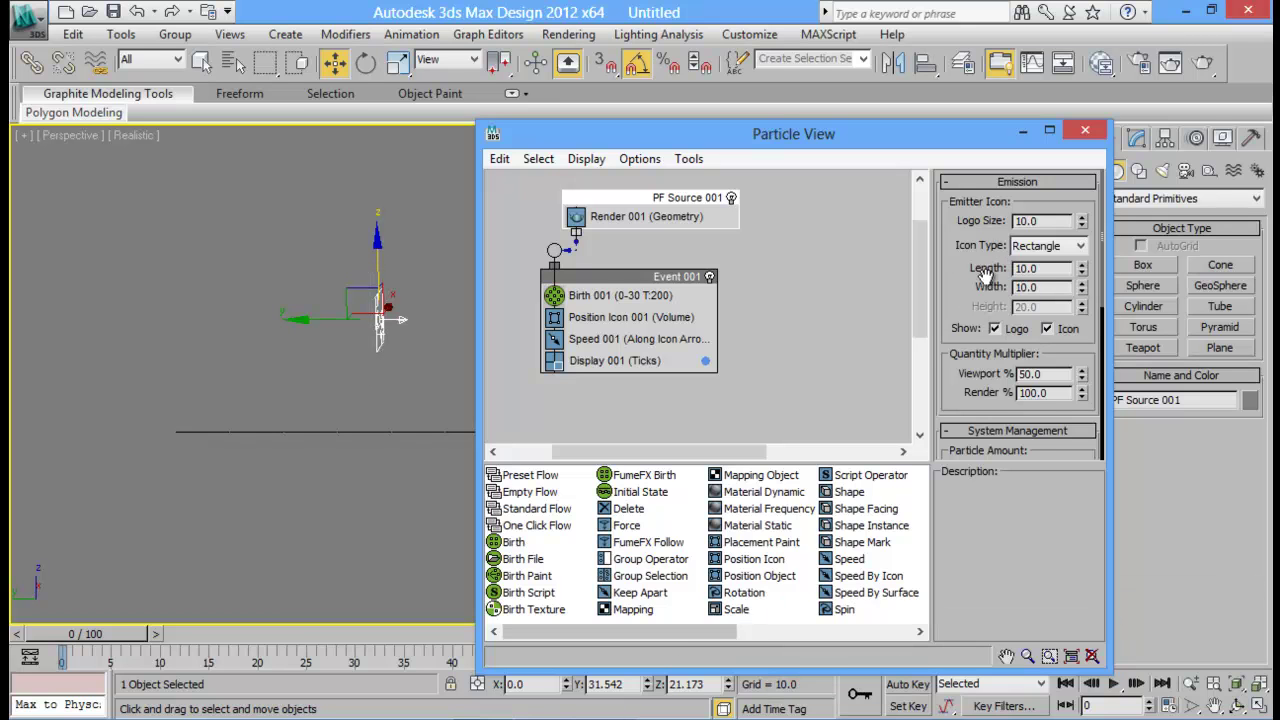
{"action": "left_click_drag", "start_coordinate": [964, 297], "coordinate": [963, 273]}
{"action": "middle_click_drag", "start_coordinate": [258, 387], "coordinate": [296, 365], "text": "alt"}
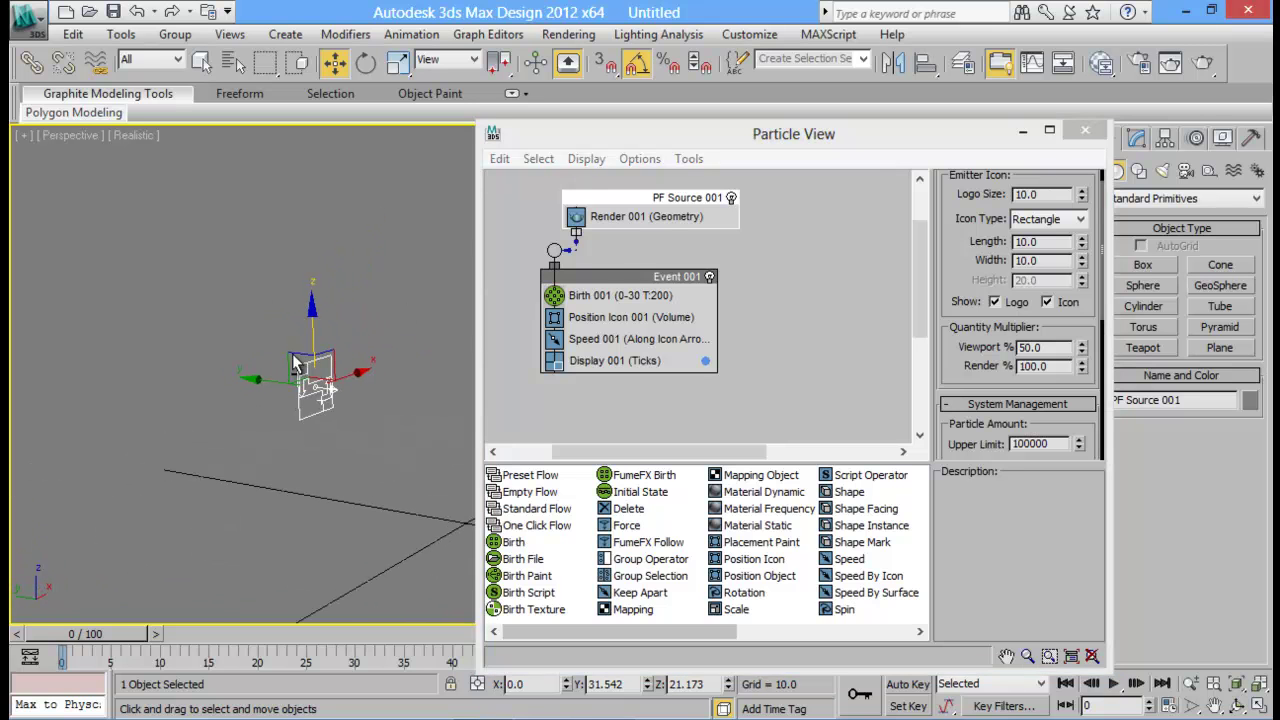
Set the Birth 001 operator's Emit Stop to frame 100 and try the time slider
{"action": "left_click", "coordinate": [625, 295]}
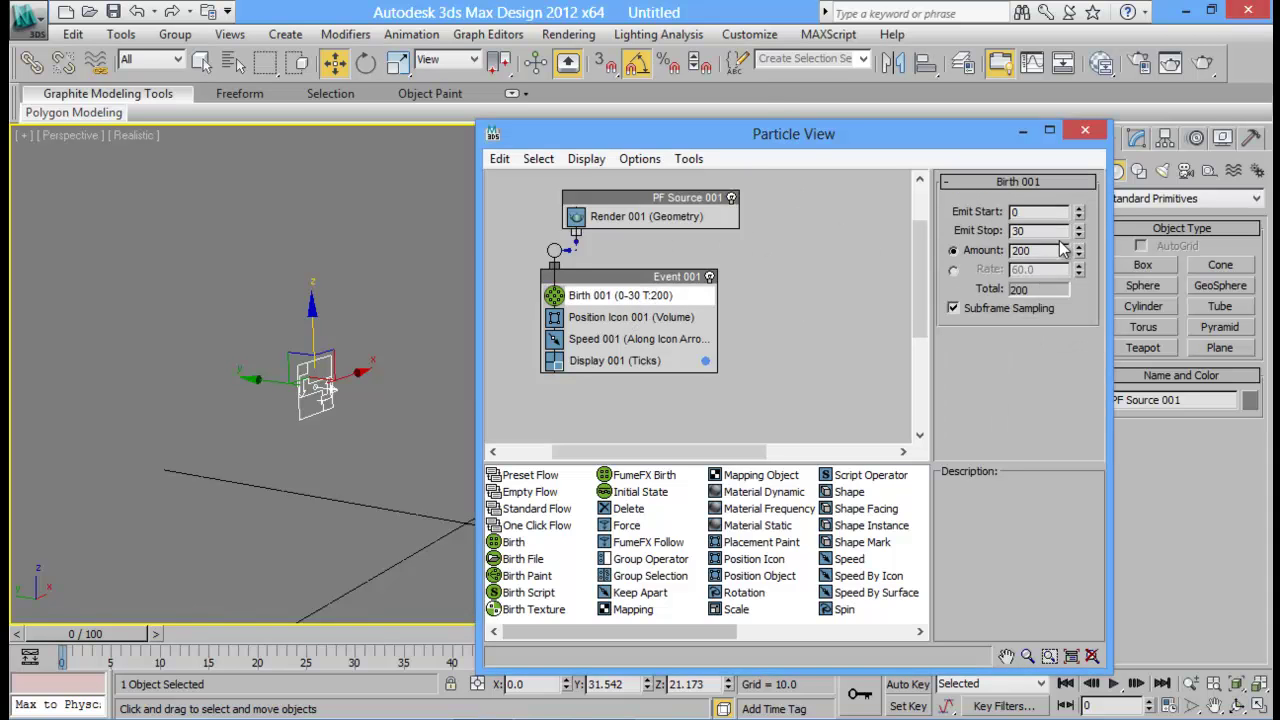
{"action": "type", "text": "100"}
{"action": "key", "text": "Return"}
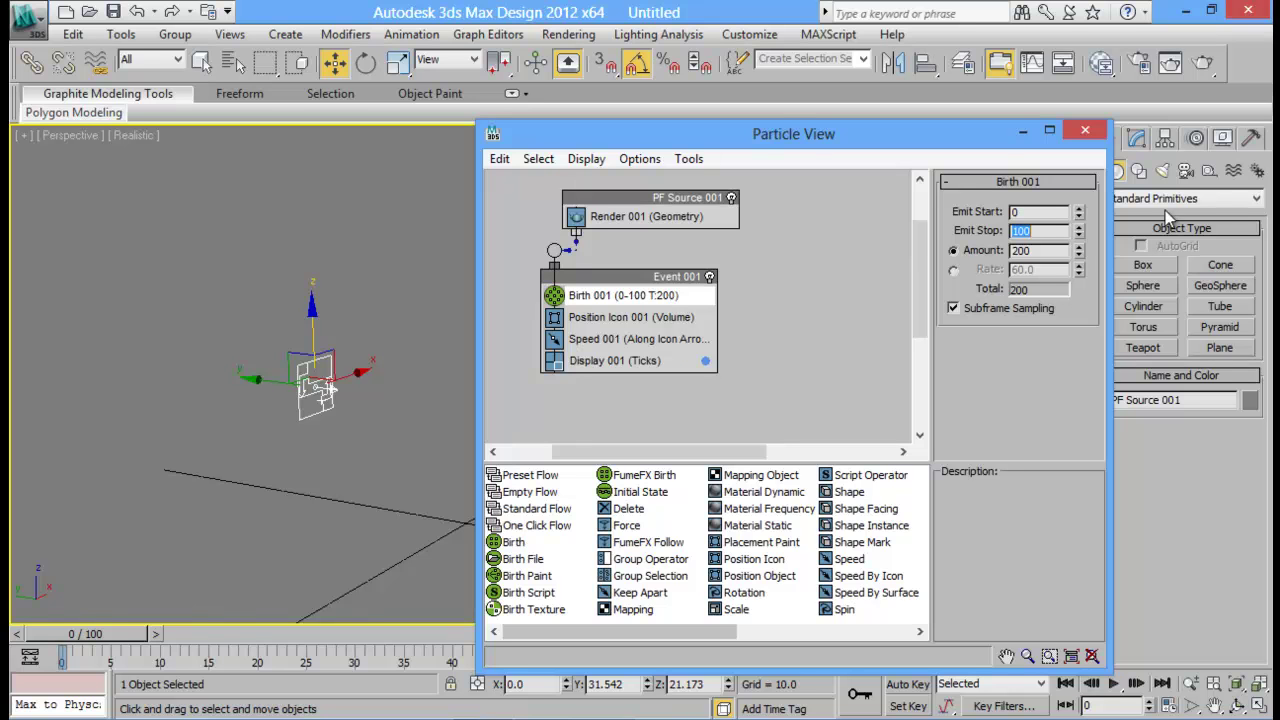
{"action": "left_click_drag", "start_coordinate": [108, 636], "coordinate": [95, 580]}
{"action": "key", "text": "w"}
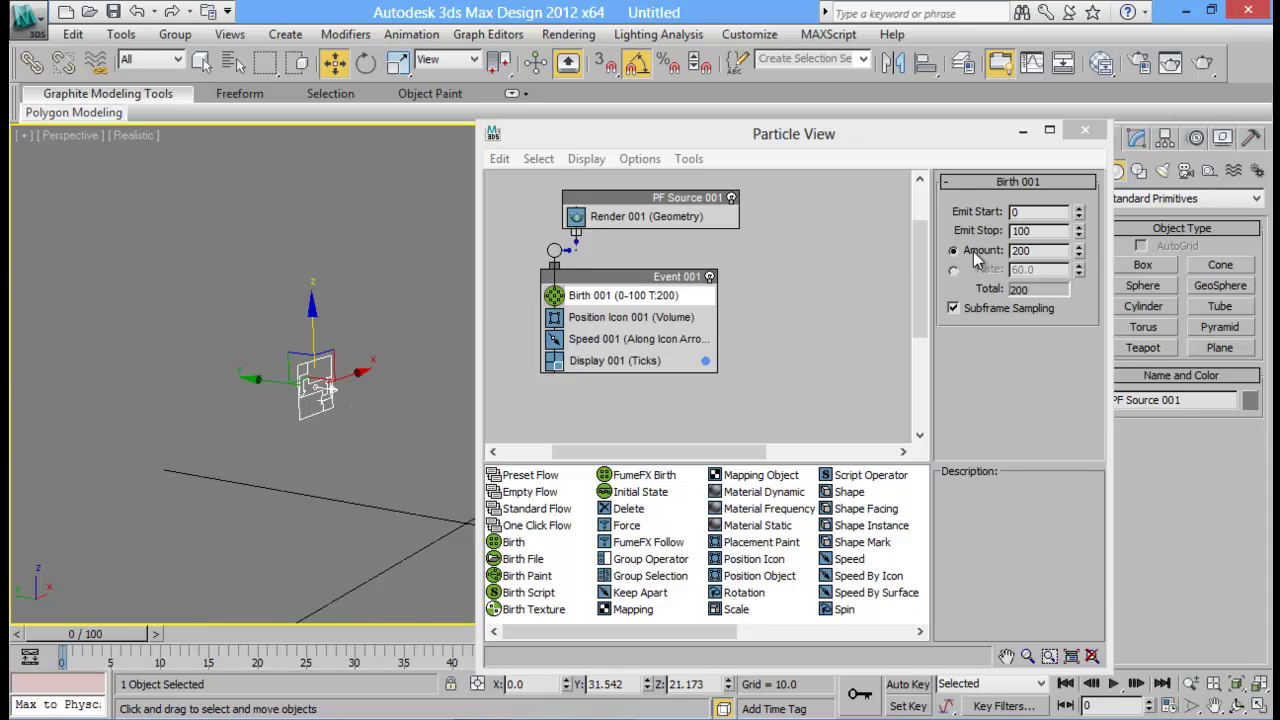
Switch the Birth 001 operator from Amount to Rate, set the rate to 120, and preview the flow to frame 4
{"action": "left_click_drag", "start_coordinate": [922, 139], "coordinate": [1079, 154]}
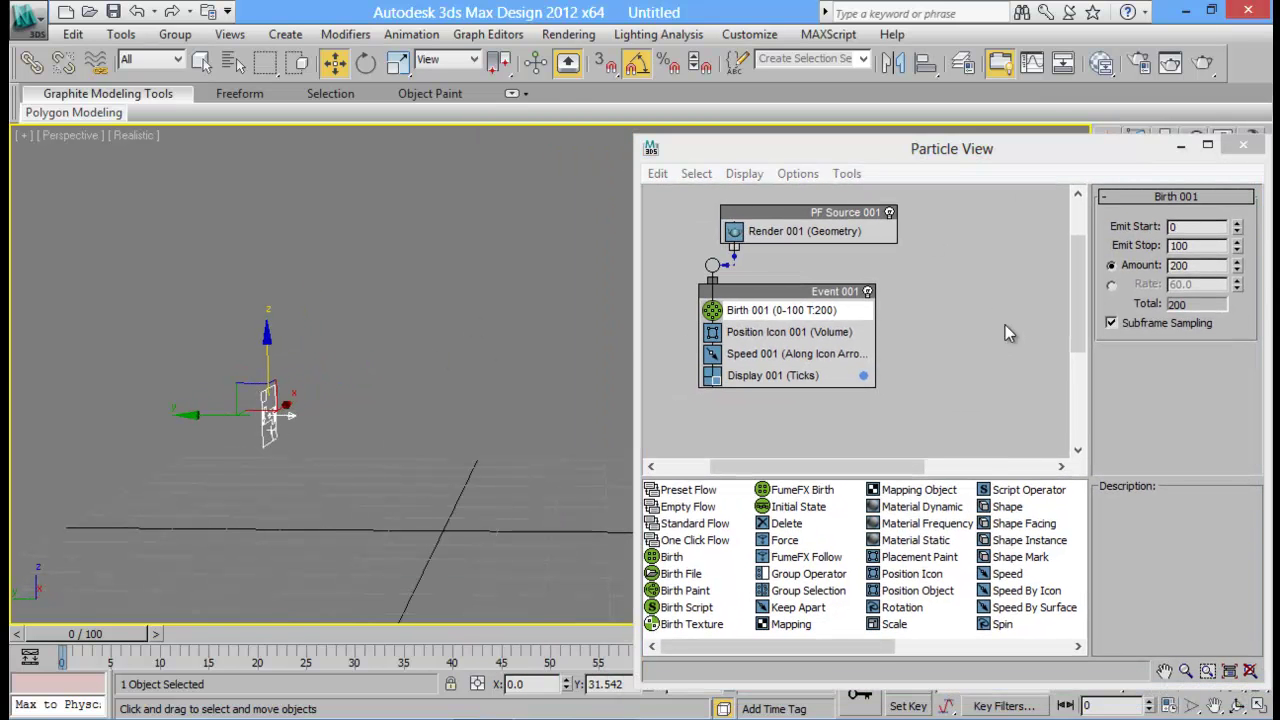
{"action": "left_click_drag", "start_coordinate": [85, 634], "coordinate": [81, 607]}
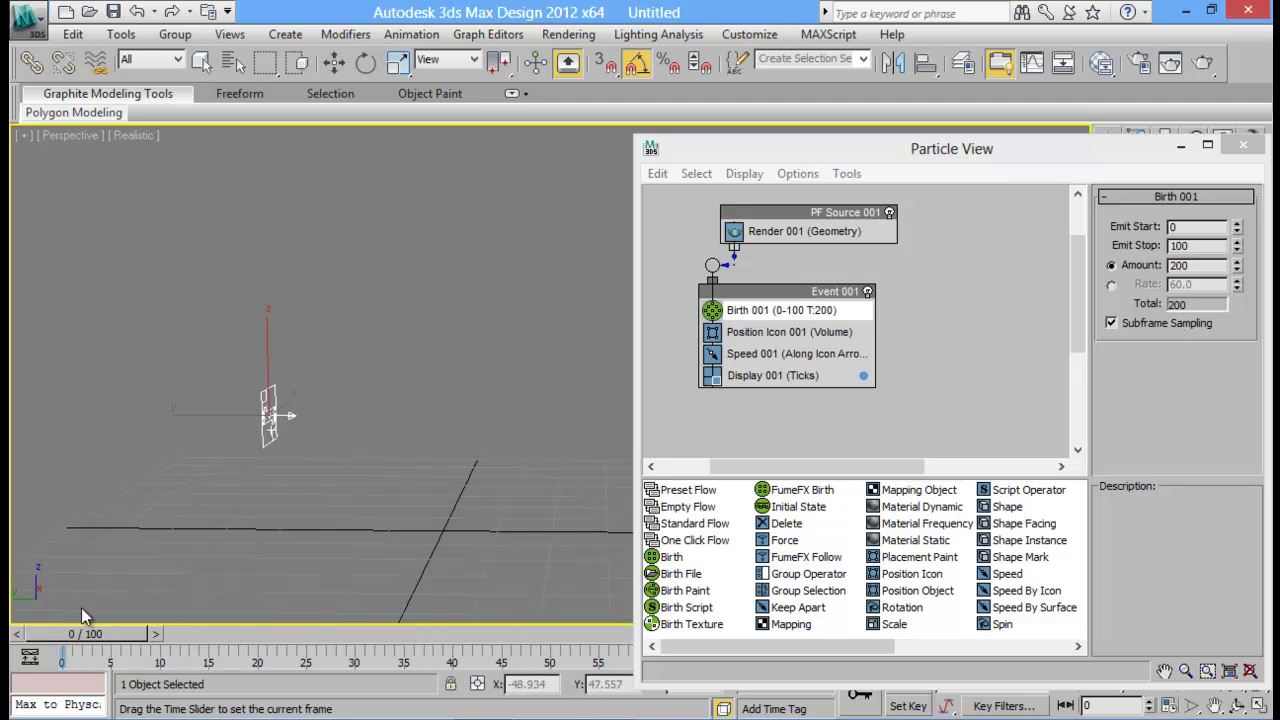
{"action": "left_click", "coordinate": [1112, 285]}
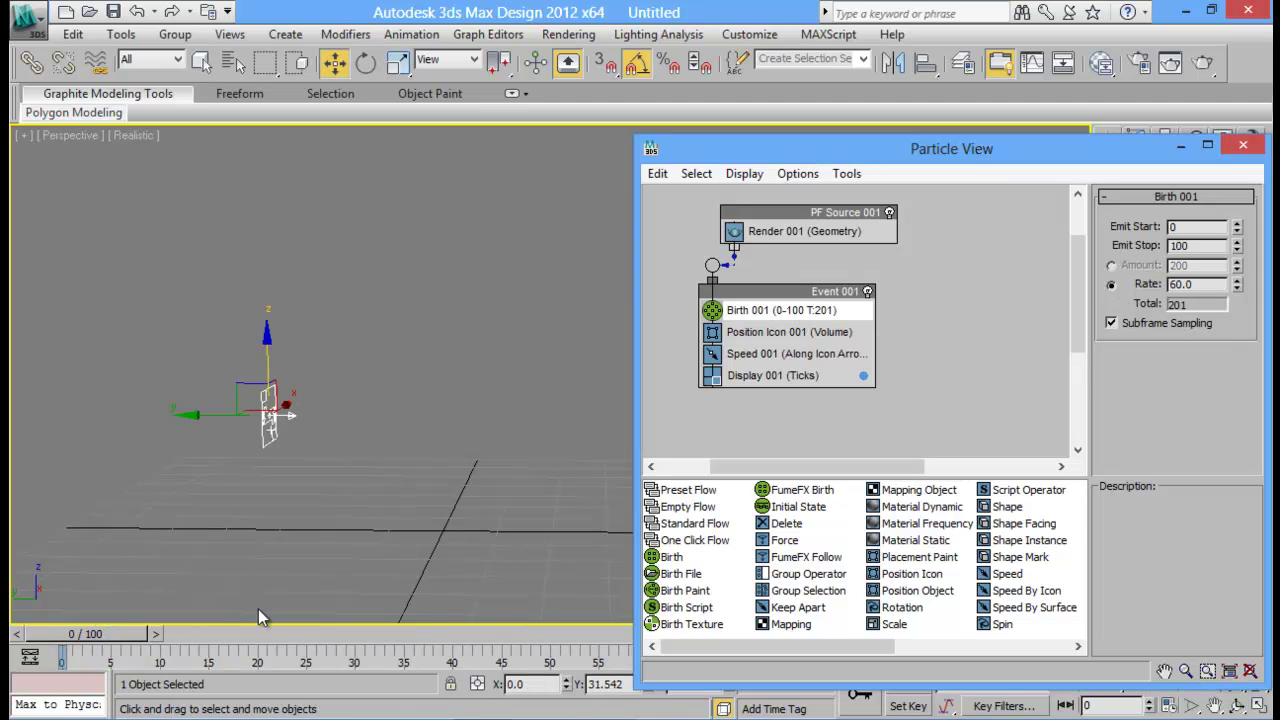
{"action": "double_click", "coordinate": [1203, 285]}
{"action": "type", "text": "120"}
{"action": "key", "text": "Return"}
{"action": "mouse_move", "coordinate": [83, 626]}
{"action": "left_mouse_down"}
{"action": "mouse_move", "coordinate": [1000, 630]}
{"action": "mouse_move", "coordinate": [100, 630]}
{"action": "left_mouse_up"}
{"action": "key", "text": "w"}
Set the PF Source 001 viewport quantity multiplier to 100%
{"action": "left_click_drag", "start_coordinate": [886, 148], "coordinate": [707, 109]}
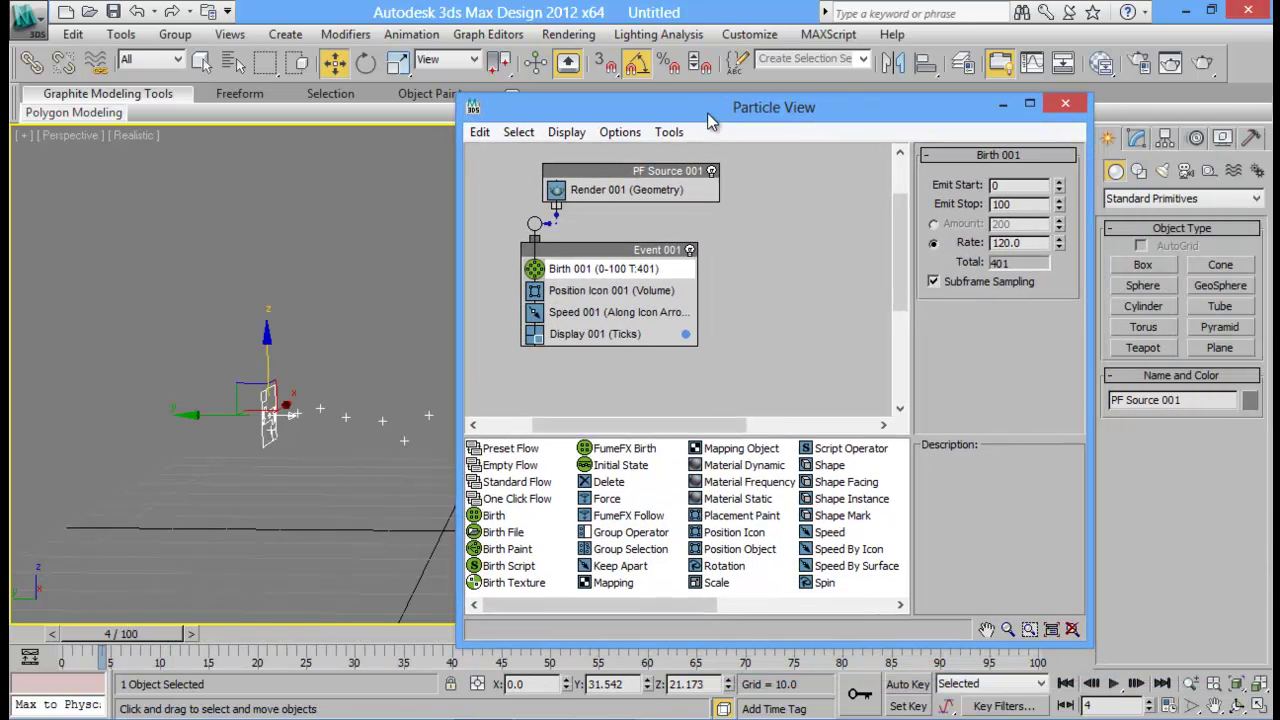
{"action": "left_click", "coordinate": [658, 186]}
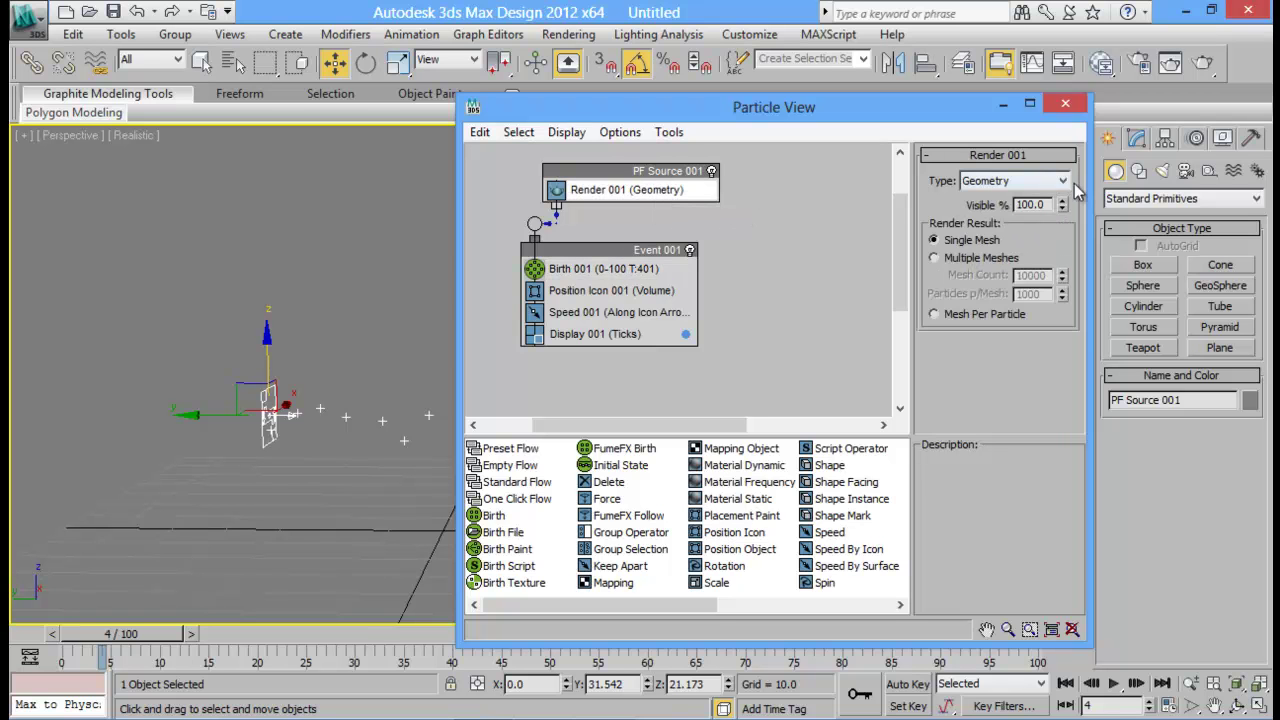
{"action": "left_click", "coordinate": [680, 172]}
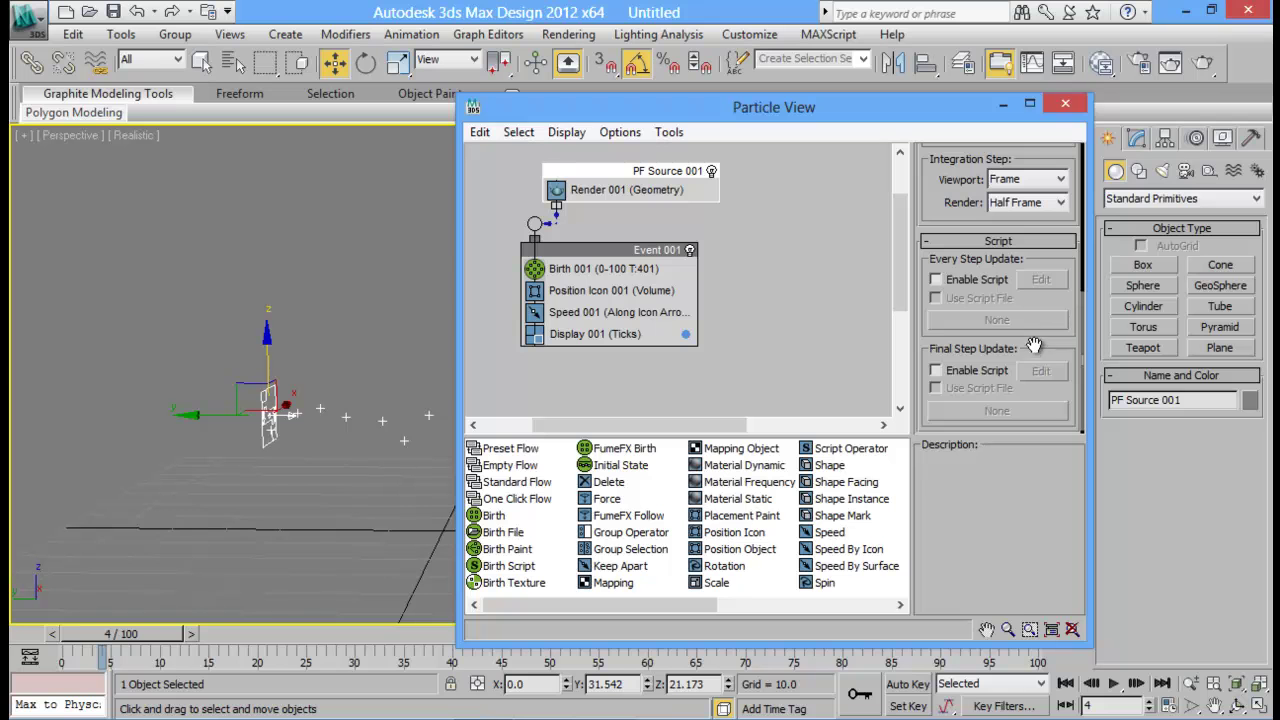
{"action": "left_click_drag", "start_coordinate": [1031, 278], "coordinate": [1037, 480]}
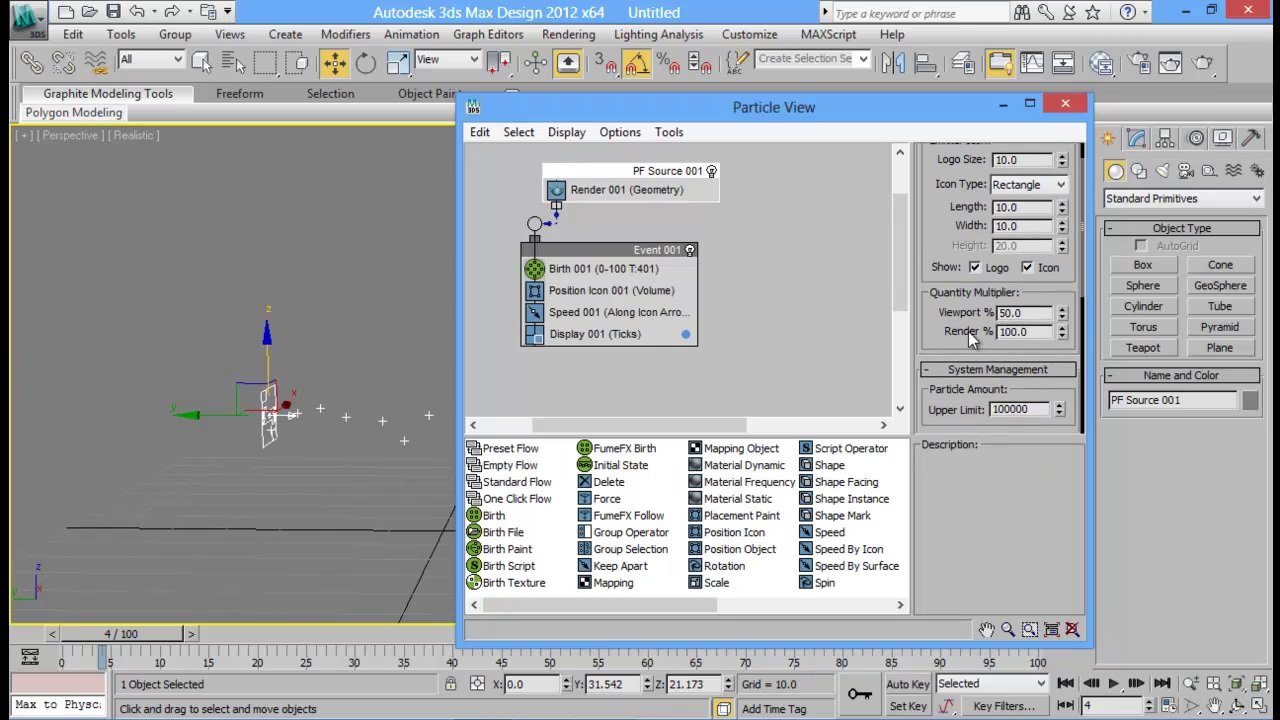
{"action": "double_click", "coordinate": [1031, 312]}
{"action": "type", "text": "100"}
{"action": "key", "text": "Return"}
Set the Position Icon 001 operator's location to Pivot and return the timeline to frame 0
{"action": "left_click", "coordinate": [648, 290]}
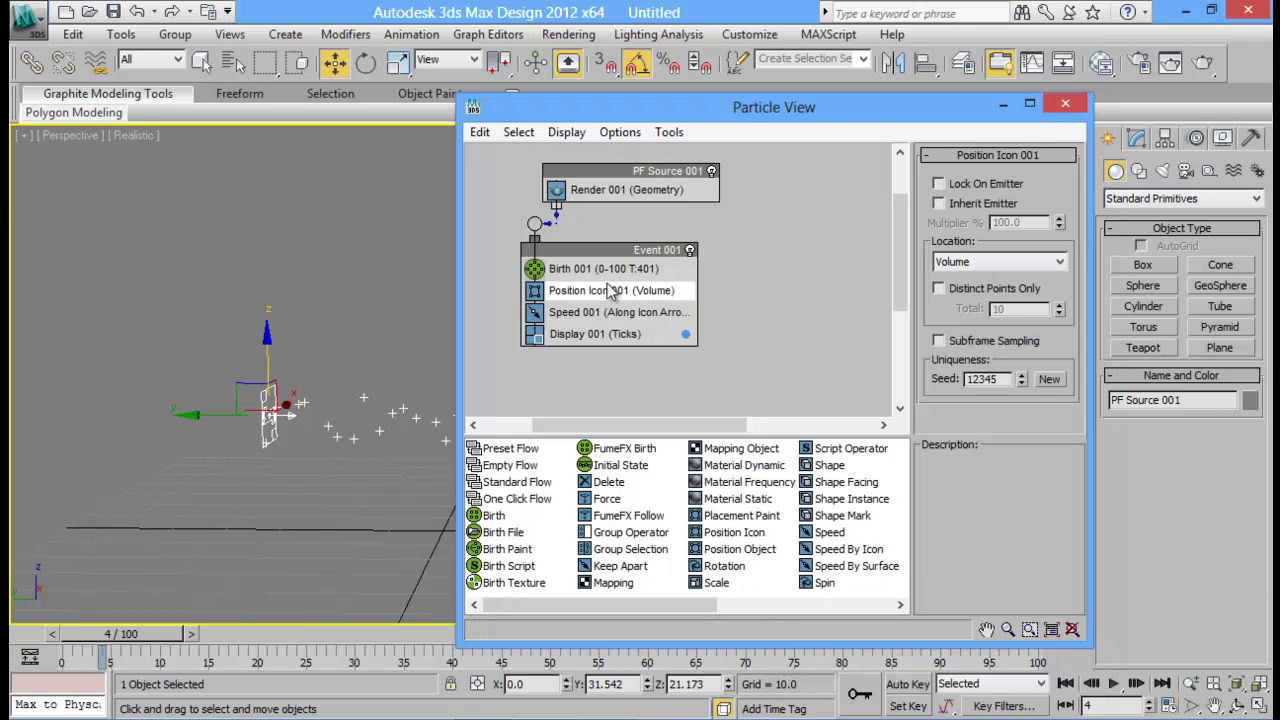
{"action": "left_click", "coordinate": [1040, 261]}
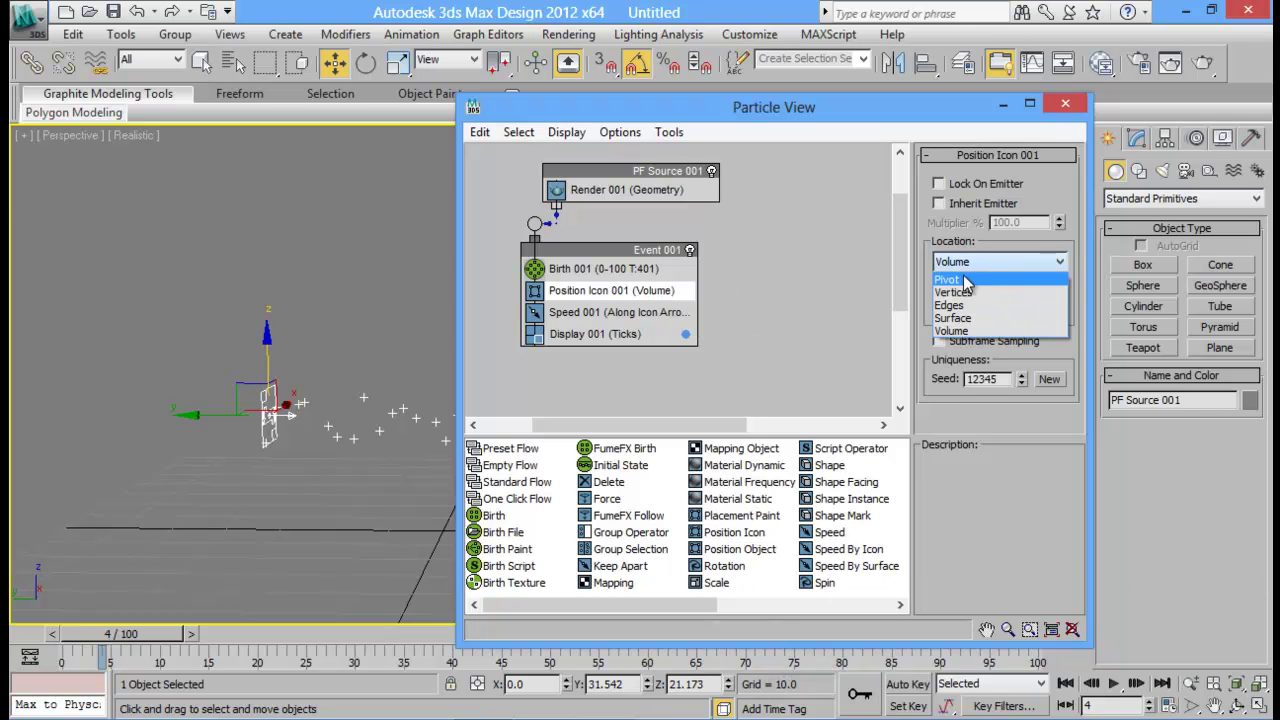
{"action": "left_click", "coordinate": [1034, 276]}
{"action": "left_click_drag", "start_coordinate": [158, 636], "coordinate": [70, 637]}
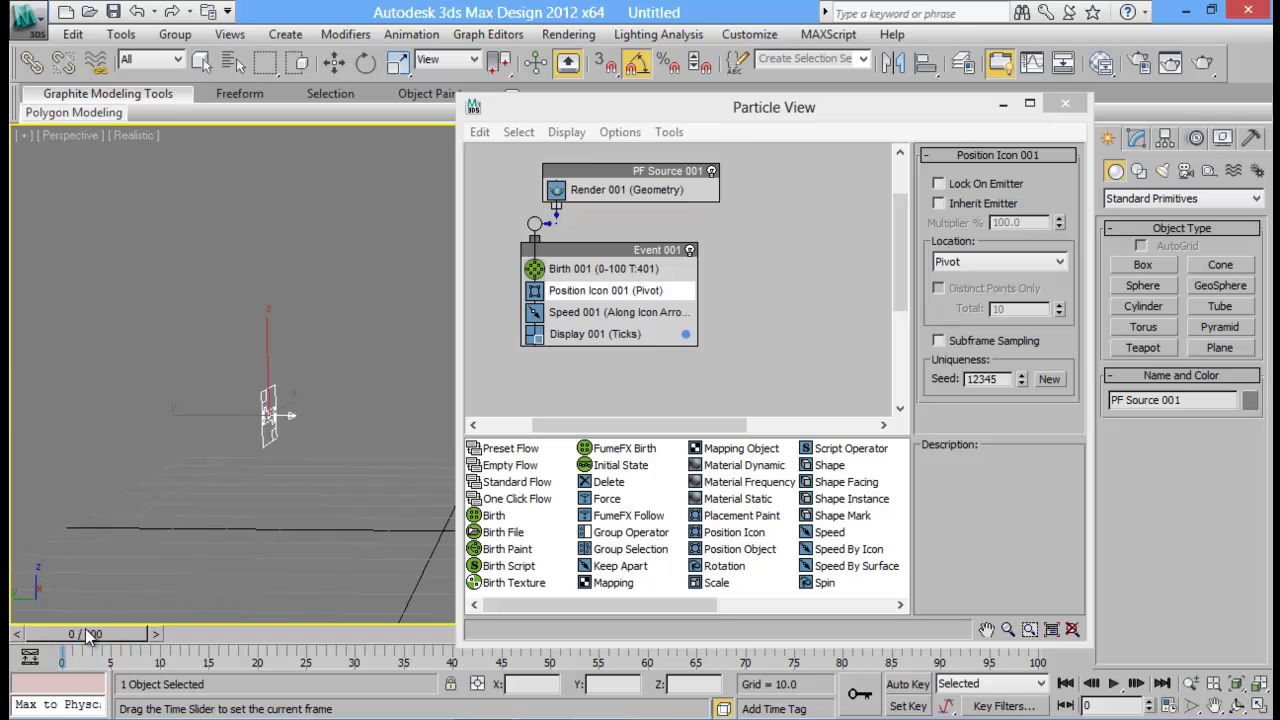
{"action": "key", "text": "w"}
Set the Speed 001 operator to speed 70, variation 9 and divergence 12, keeping the direction Along Icon Arrow
{"action": "left_click", "coordinate": [617, 314]}
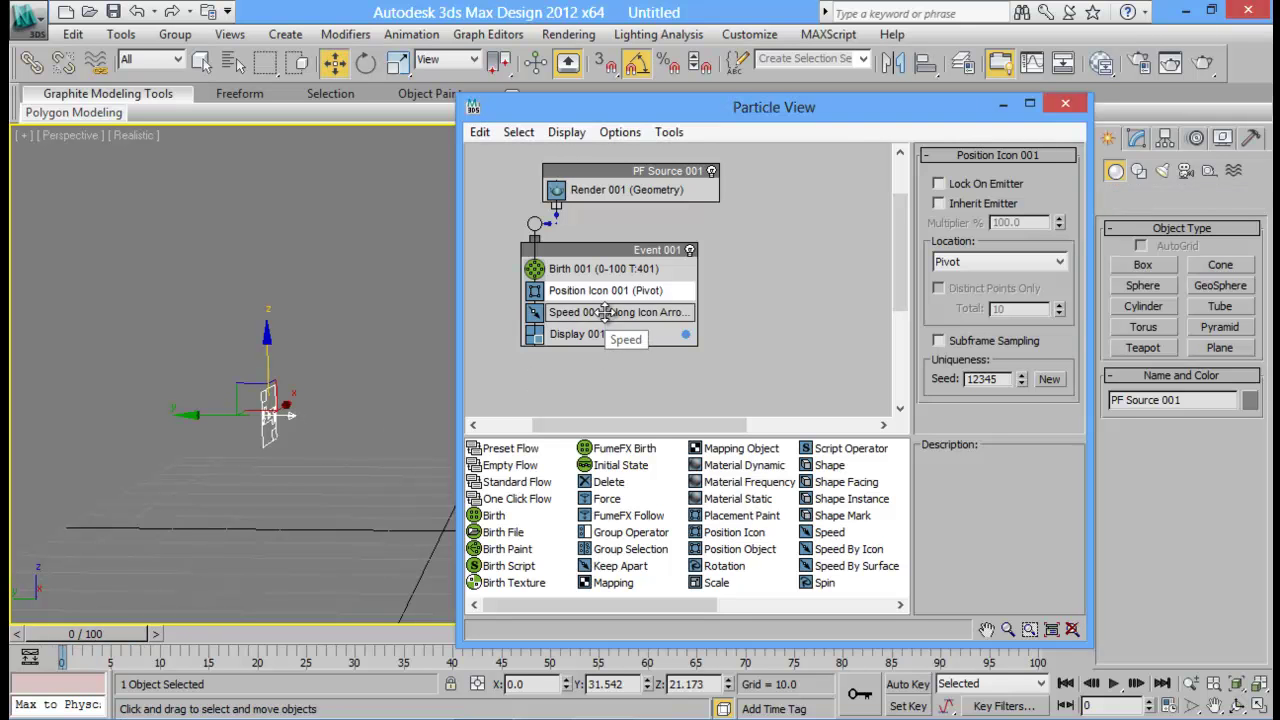
{"action": "left_click", "coordinate": [1022, 248]}
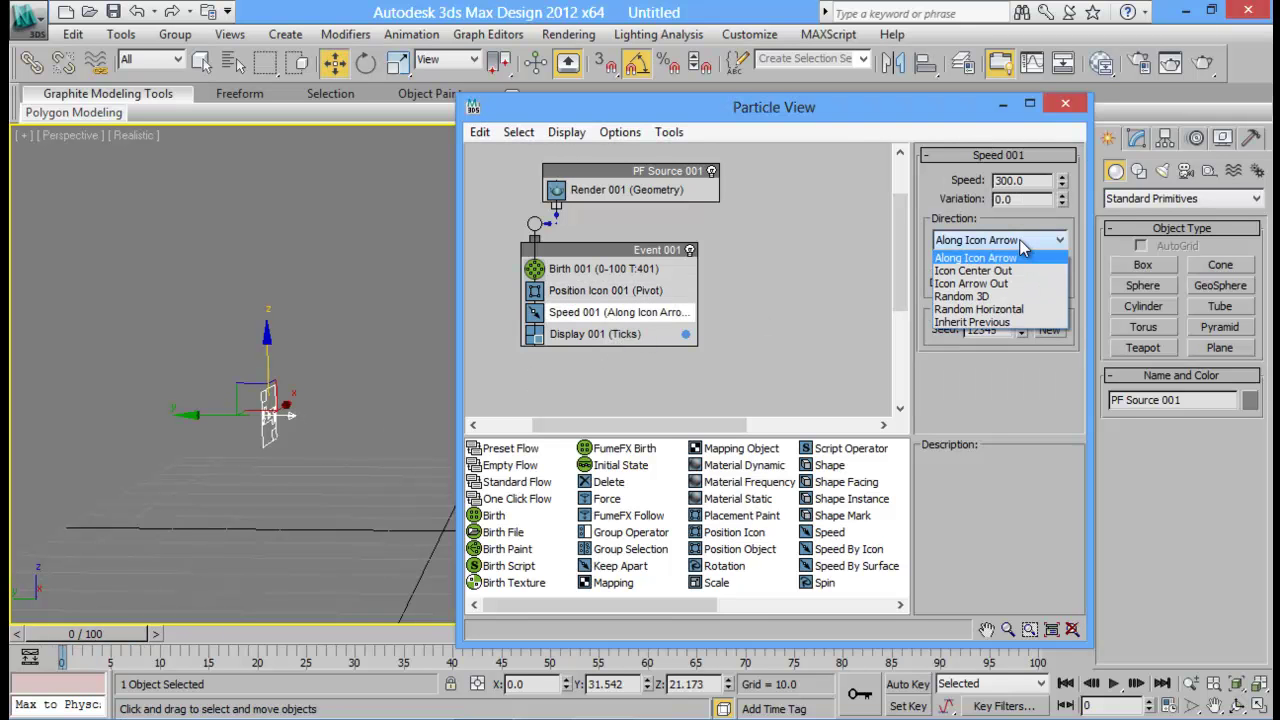
{"action": "left_click", "coordinate": [1022, 248]}
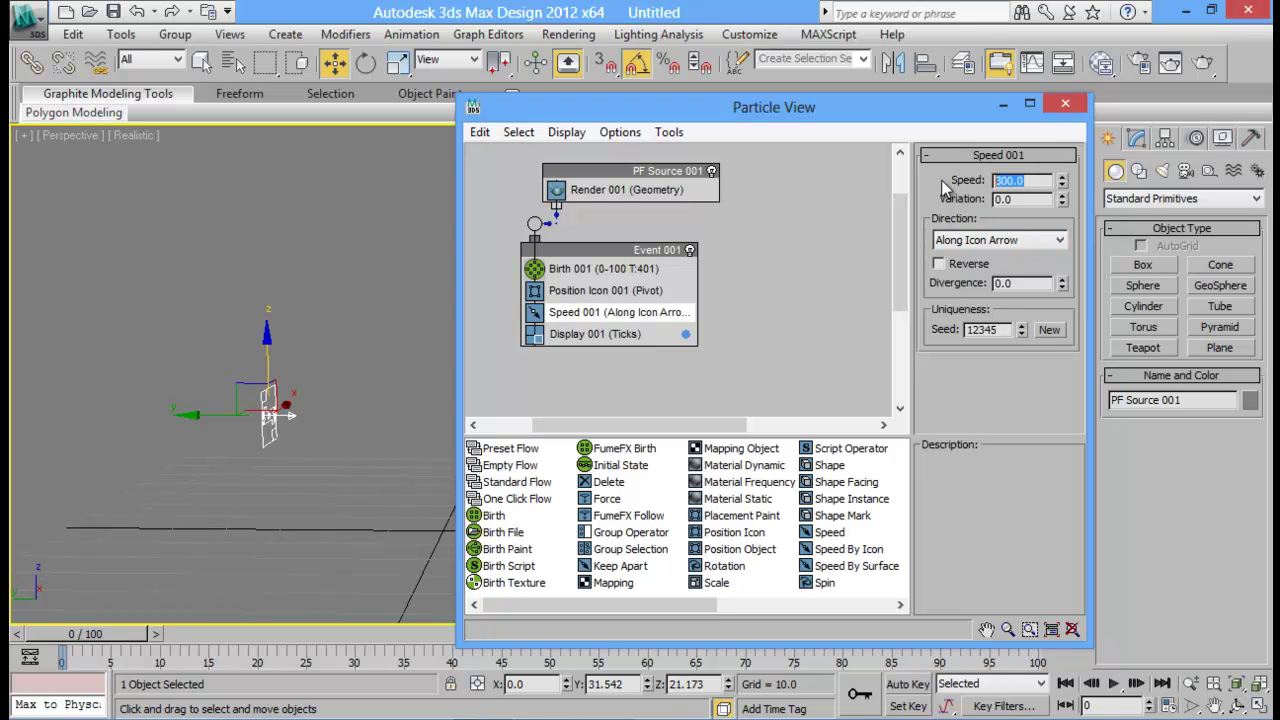
{"action": "type", "text": "70"}
{"action": "left_click_drag", "start_coordinate": [857, 121], "coordinate": [832, 142]}
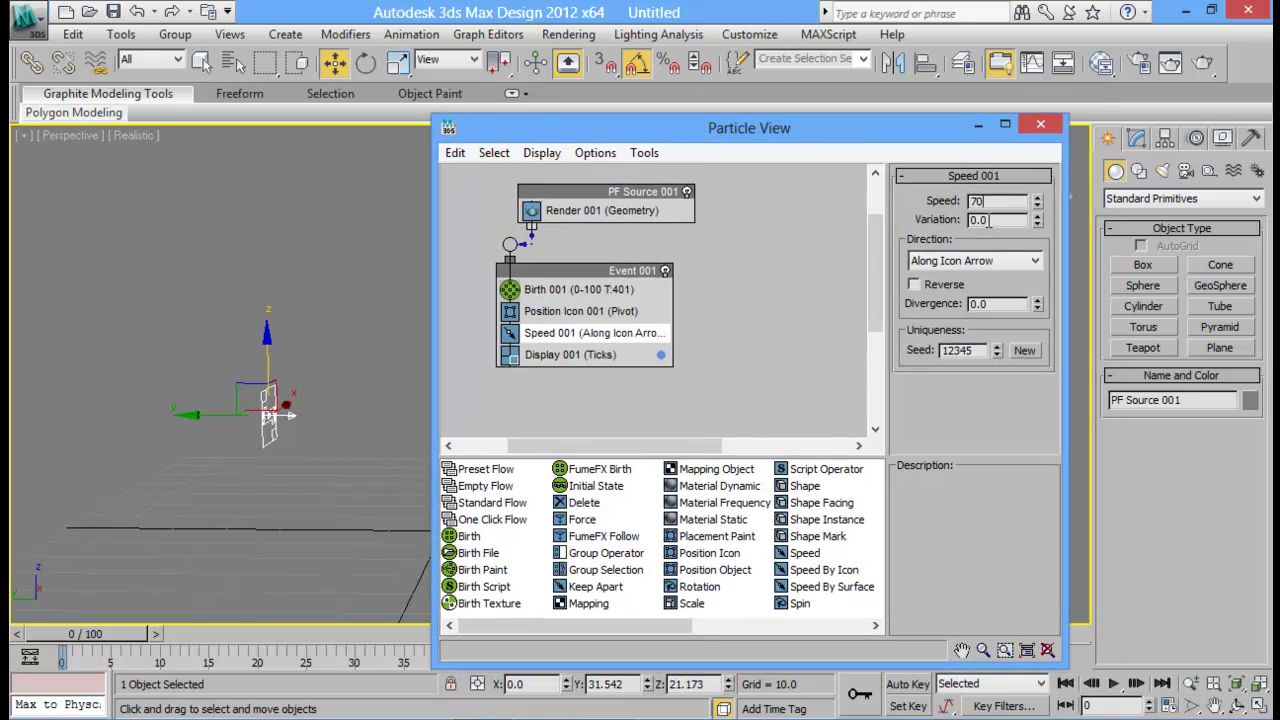
{"action": "left_click_drag", "start_coordinate": [768, 131], "coordinate": [885, 114]}
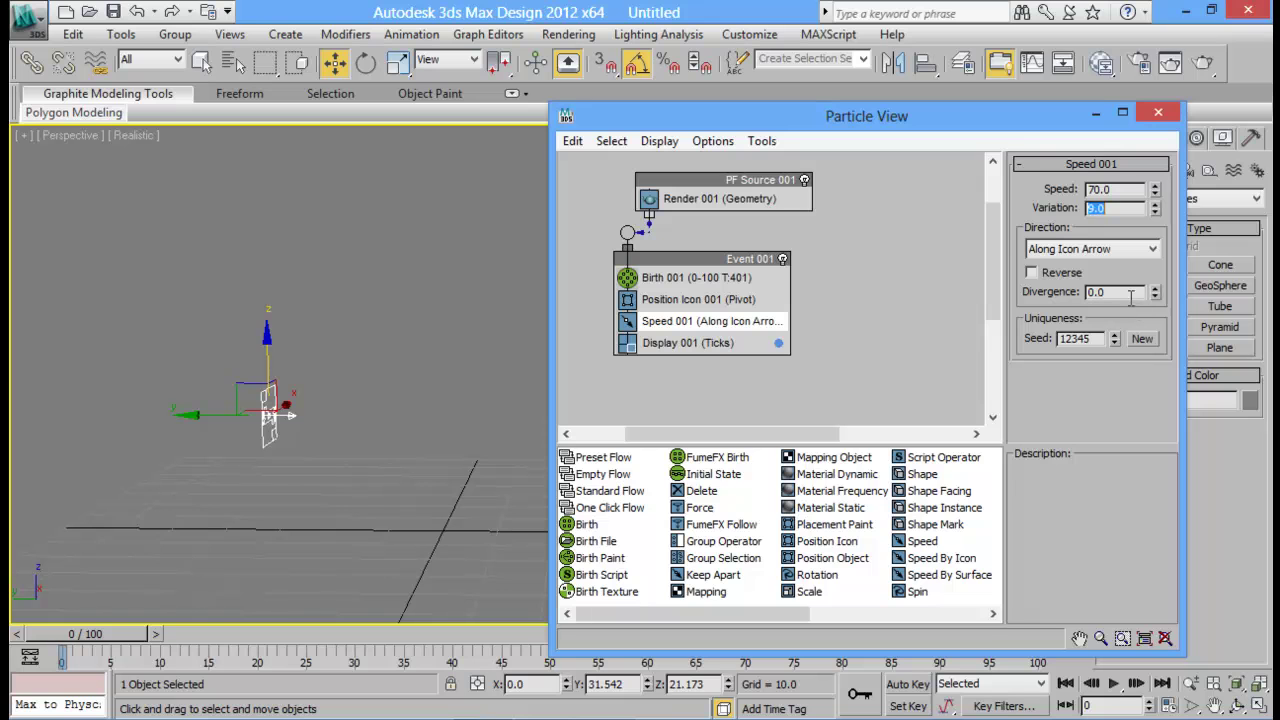
{"action": "type", "text": "12"}
{"action": "left_click", "coordinate": [905, 342]}
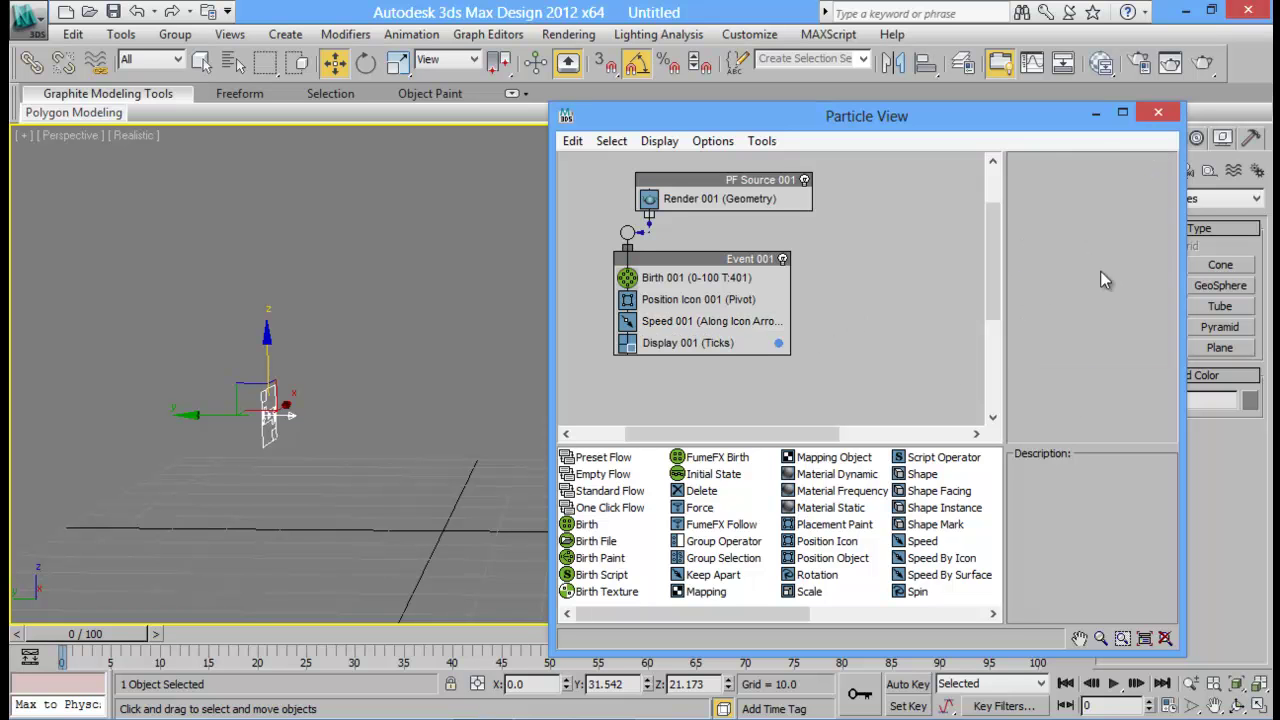
{"action": "left_click", "coordinate": [712, 321]}
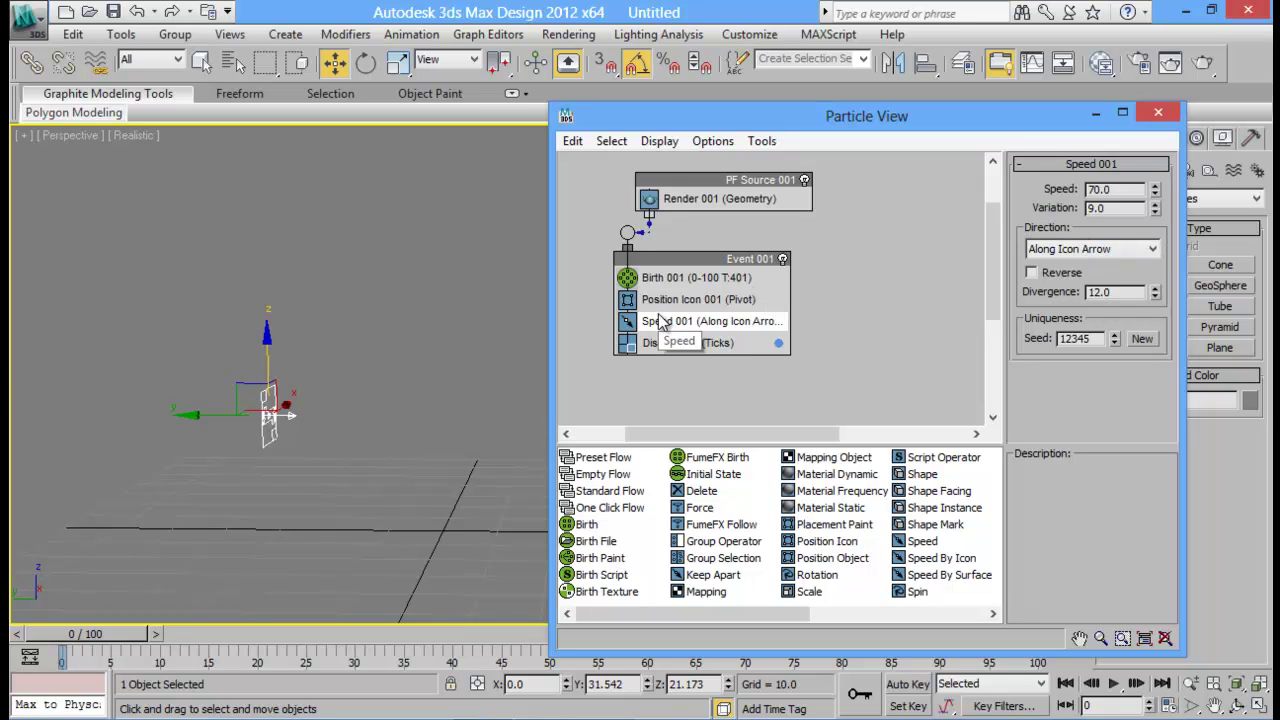
{"action": "left_click", "coordinate": [714, 349]}
{"action": "right_click", "coordinate": [715, 352]}
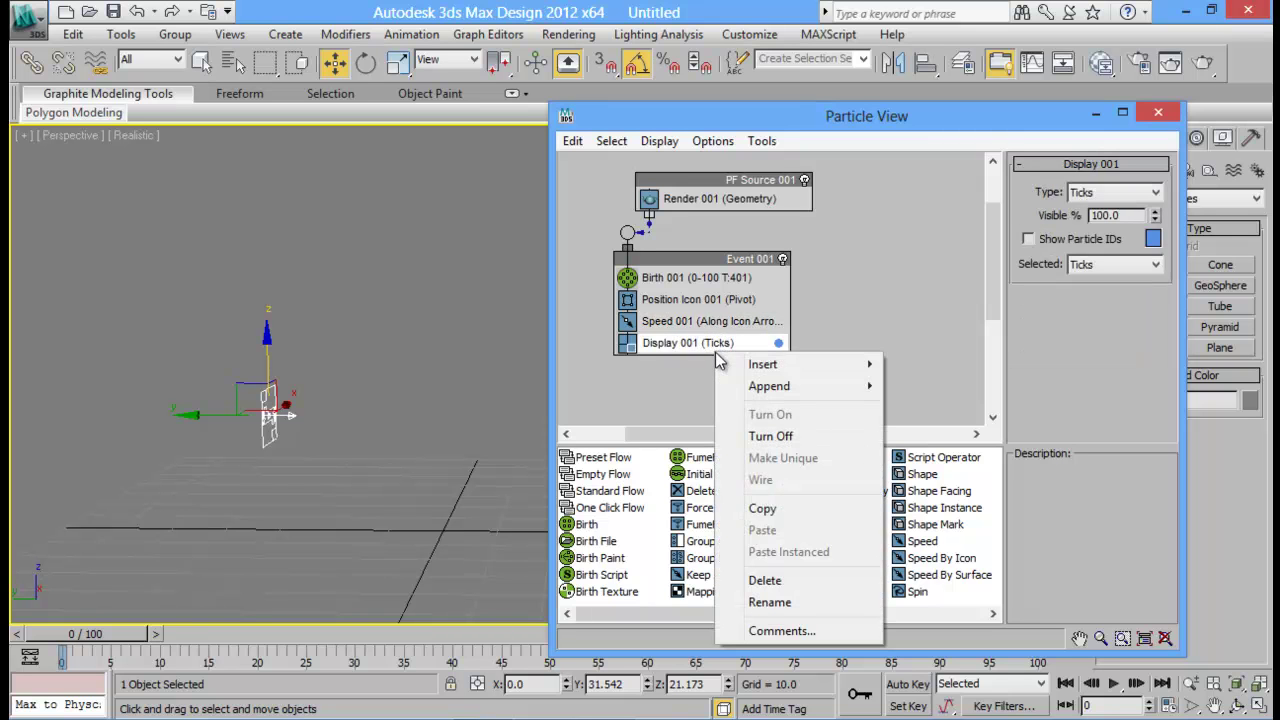
{"action": "mouse_move", "coordinate": [818, 370]}
{"action": "left_click", "coordinate": [700, 375]}
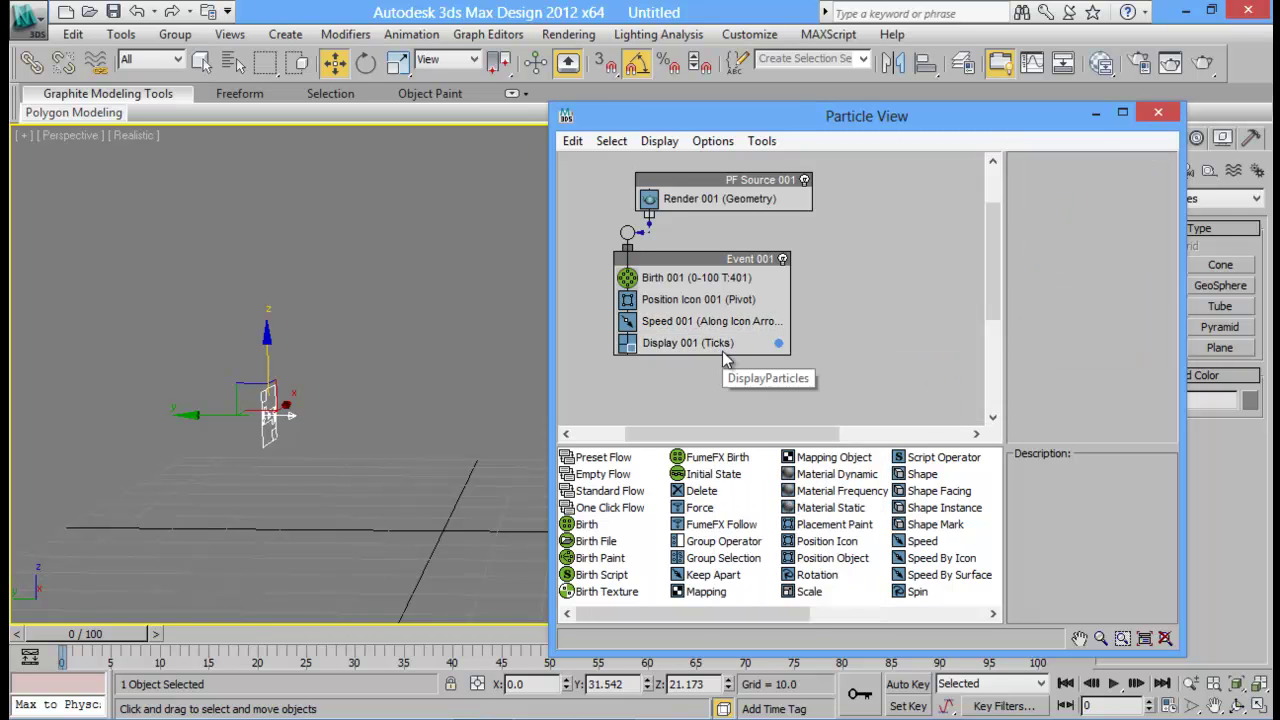
Insert a Delete operator after Display 001 in Event 001 and test it on the timeline
{"action": "right_click", "coordinate": [725, 352]}
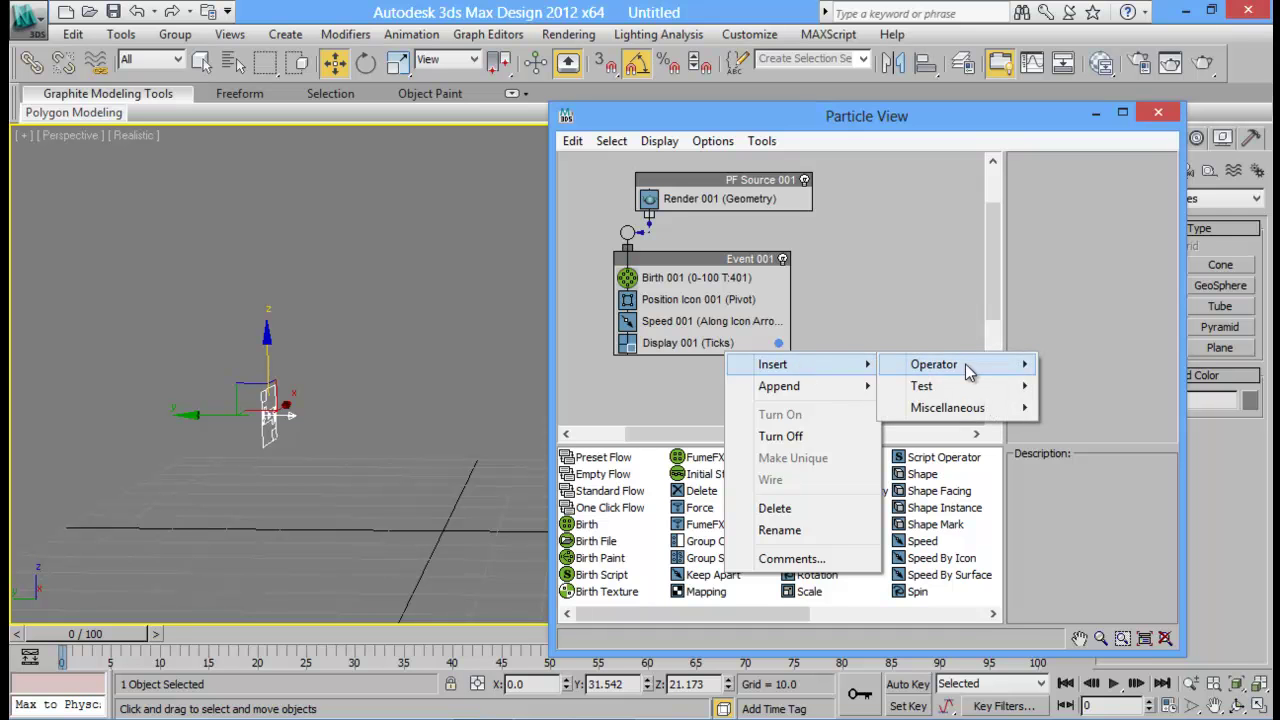
{"action": "mouse_move", "coordinate": [964, 365]}
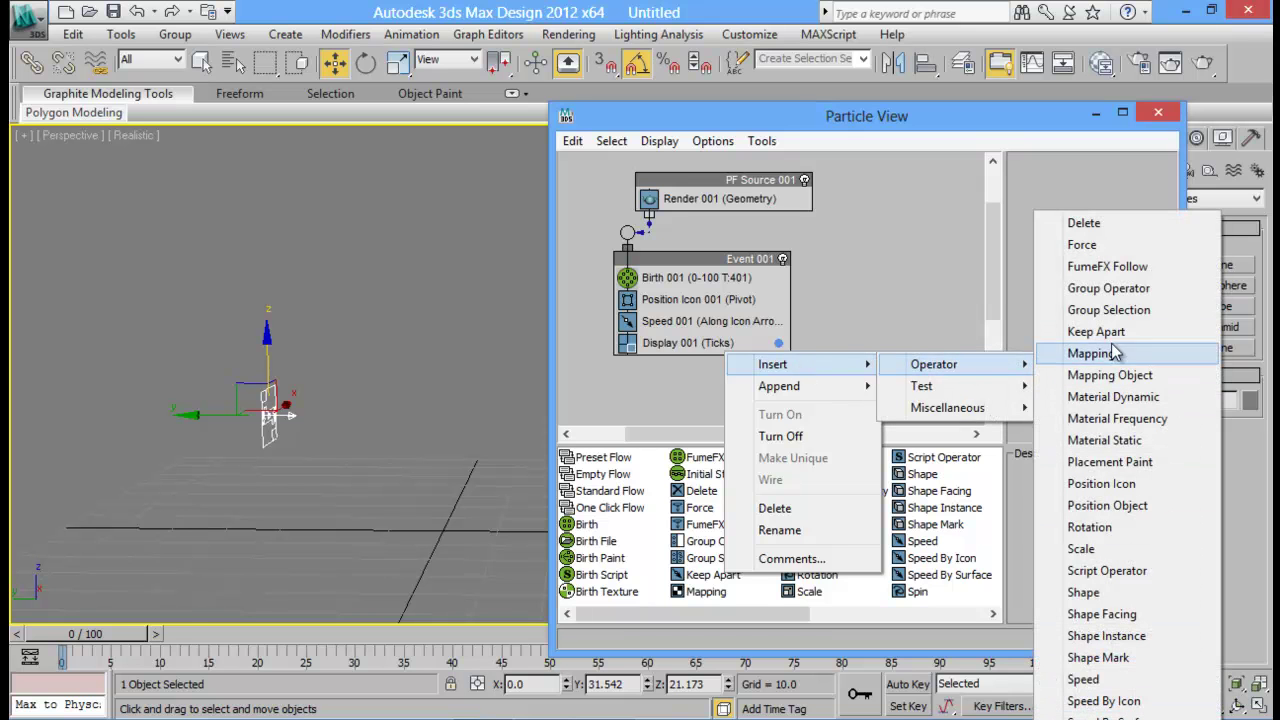
{"action": "left_click", "coordinate": [1085, 223]}
{"action": "left_click", "coordinate": [690, 368]}
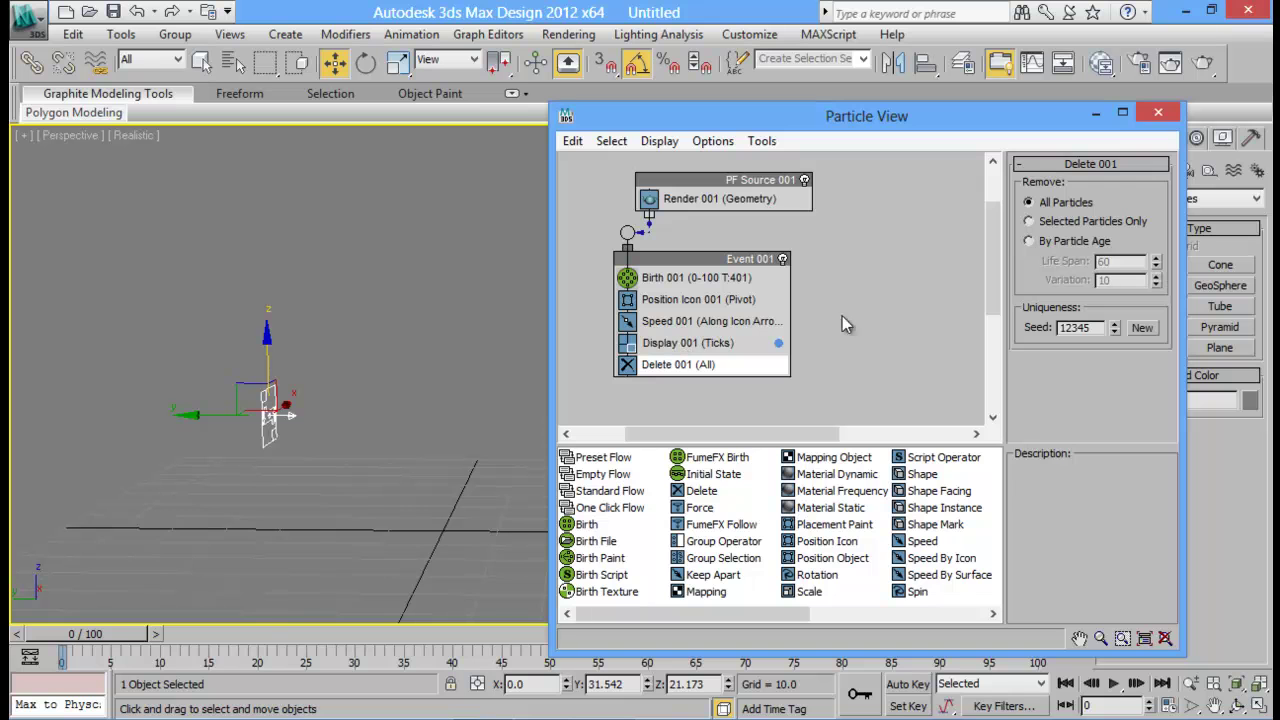
{"action": "left_click_drag", "start_coordinate": [84, 636], "coordinate": [34, 600]}
{"action": "key", "text": "w"}
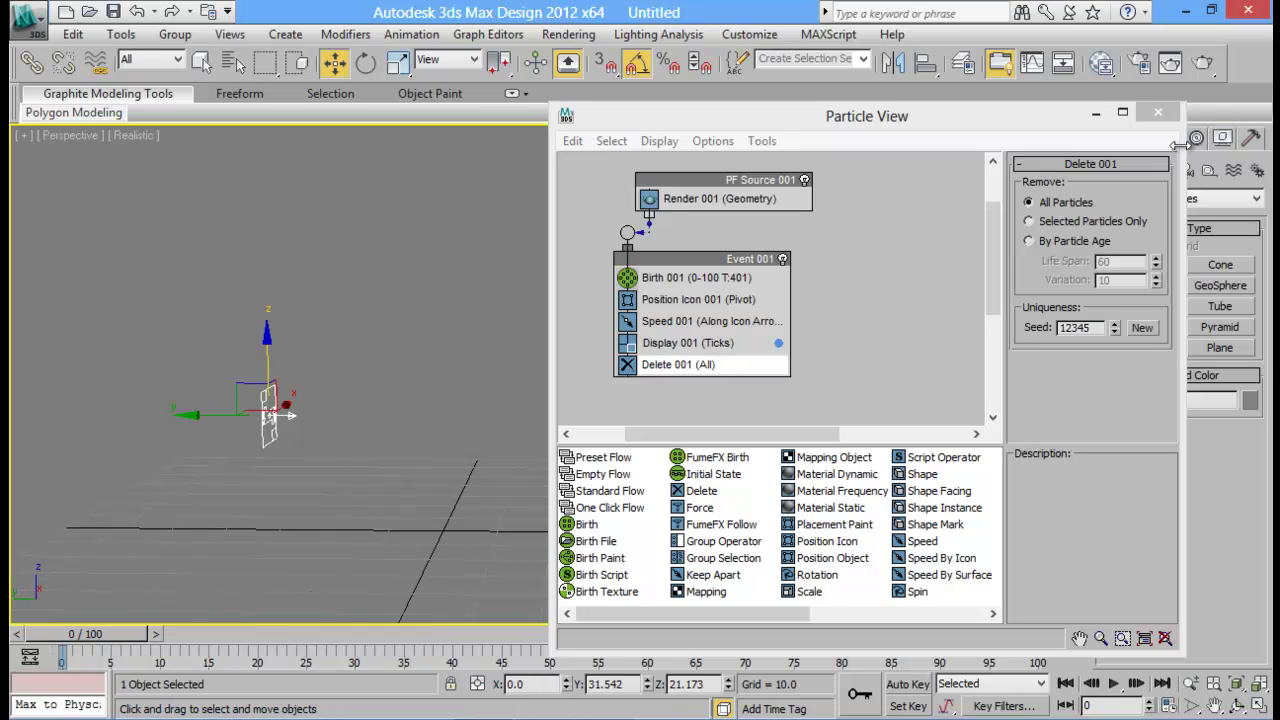
Set the Delete 001 operator to remove particles By Particle Age and preview the stream along the timeline
{"action": "left_click", "coordinate": [1069, 238]}
{"action": "left_click_drag", "start_coordinate": [75, 643], "coordinate": [626, 630]}
{"action": "left_click", "coordinate": [1158, 112]}
{"action": "middle_click_drag", "start_coordinate": [789, 382], "coordinate": [551, 364]}
{"action": "scroll", "coordinate": [551, 364], "scroll_direction": "down", "scroll_amount": 2}
{"action": "left_click_drag", "start_coordinate": [641, 636], "coordinate": [210, 634]}
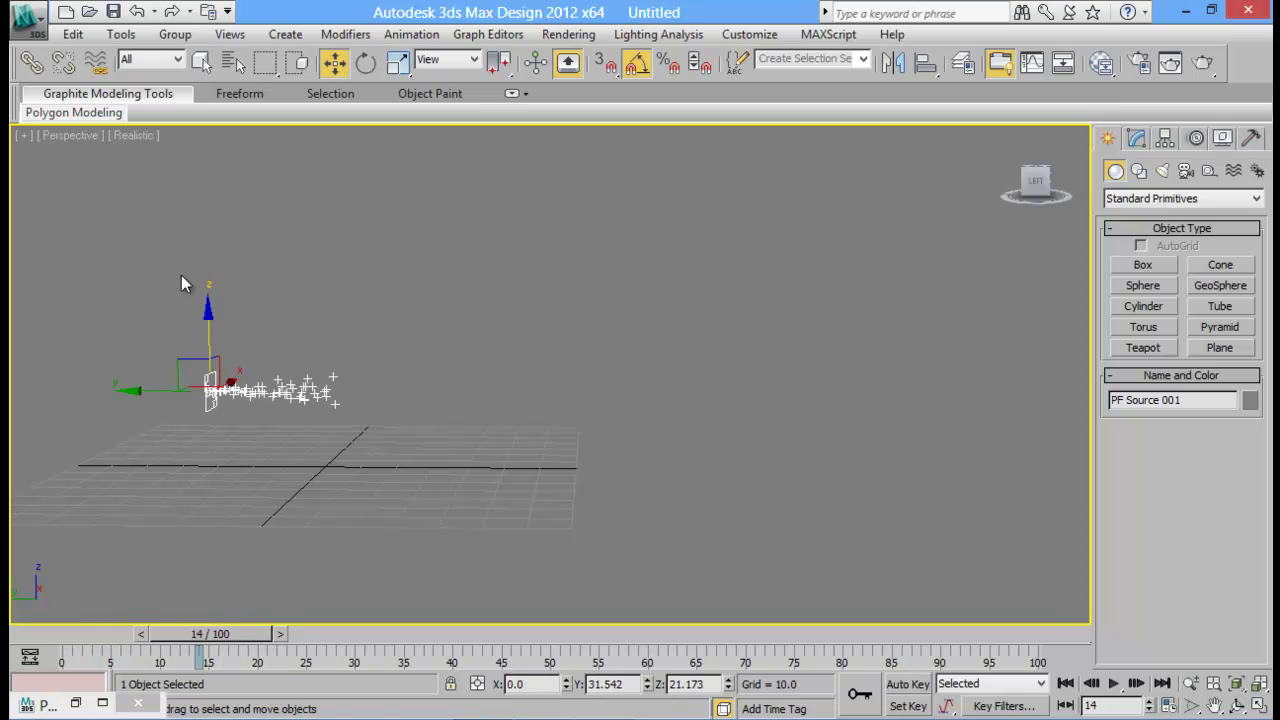
Set the Delete 001 operator's Life Span to 12 and Variation to 8, and preview the particles up to frame 40
{"action": "left_click", "coordinate": [77, 704]}
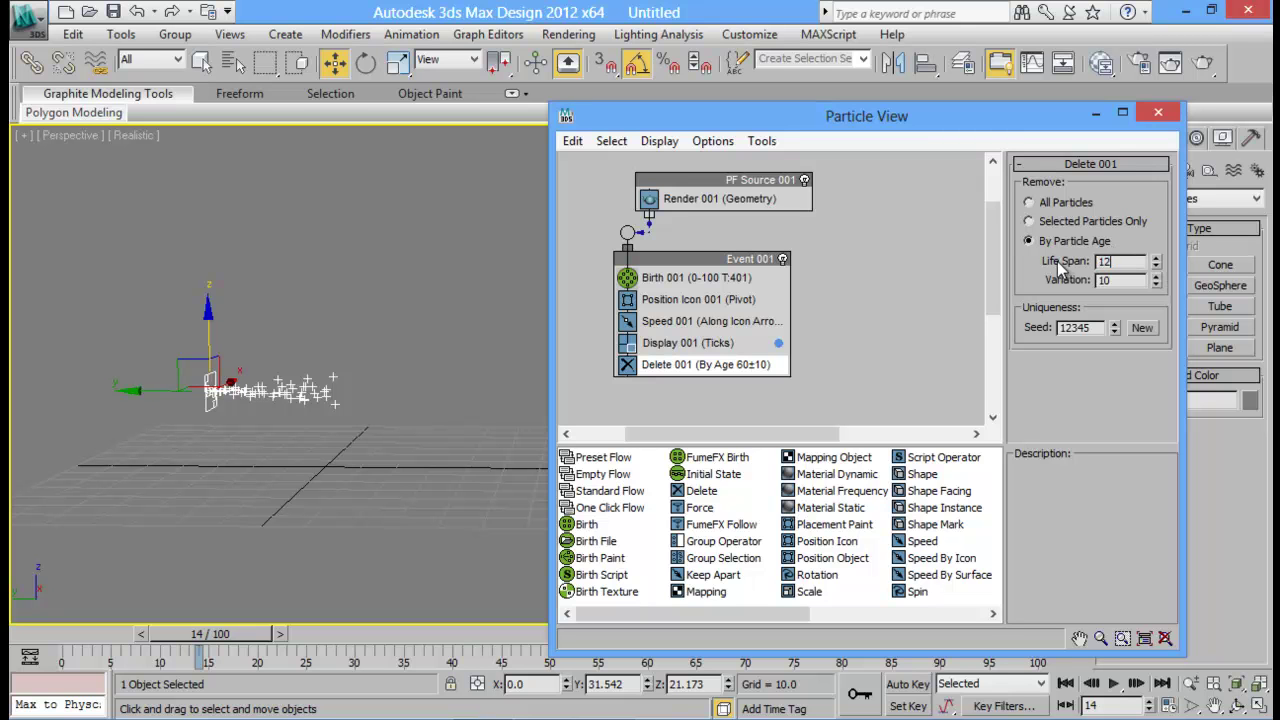
{"action": "left_click_drag", "start_coordinate": [255, 632], "coordinate": [458, 600]}
{"action": "key", "text": "w"}
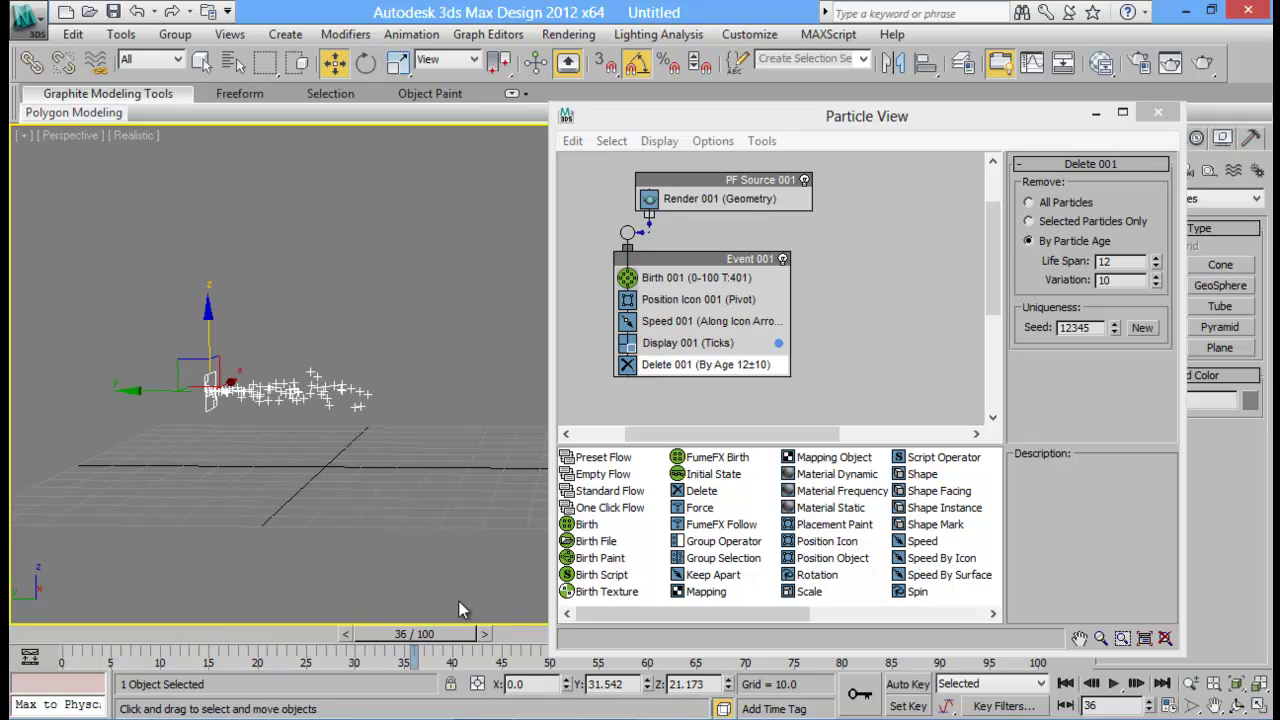
{"action": "left_click", "coordinate": [1157, 284]}
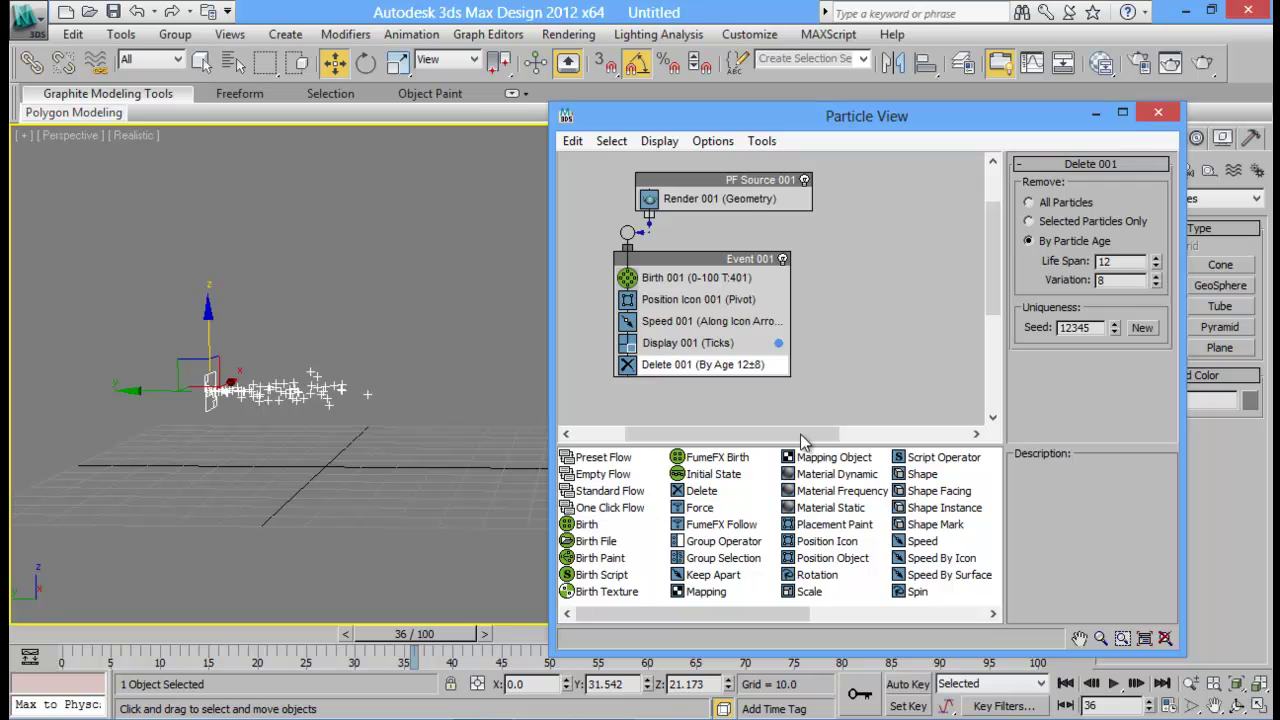
{"action": "left_click_drag", "start_coordinate": [437, 638], "coordinate": [376, 653]}
{"action": "scroll", "coordinate": [473, 490], "scroll_direction": "up", "scroll_amount": 5}
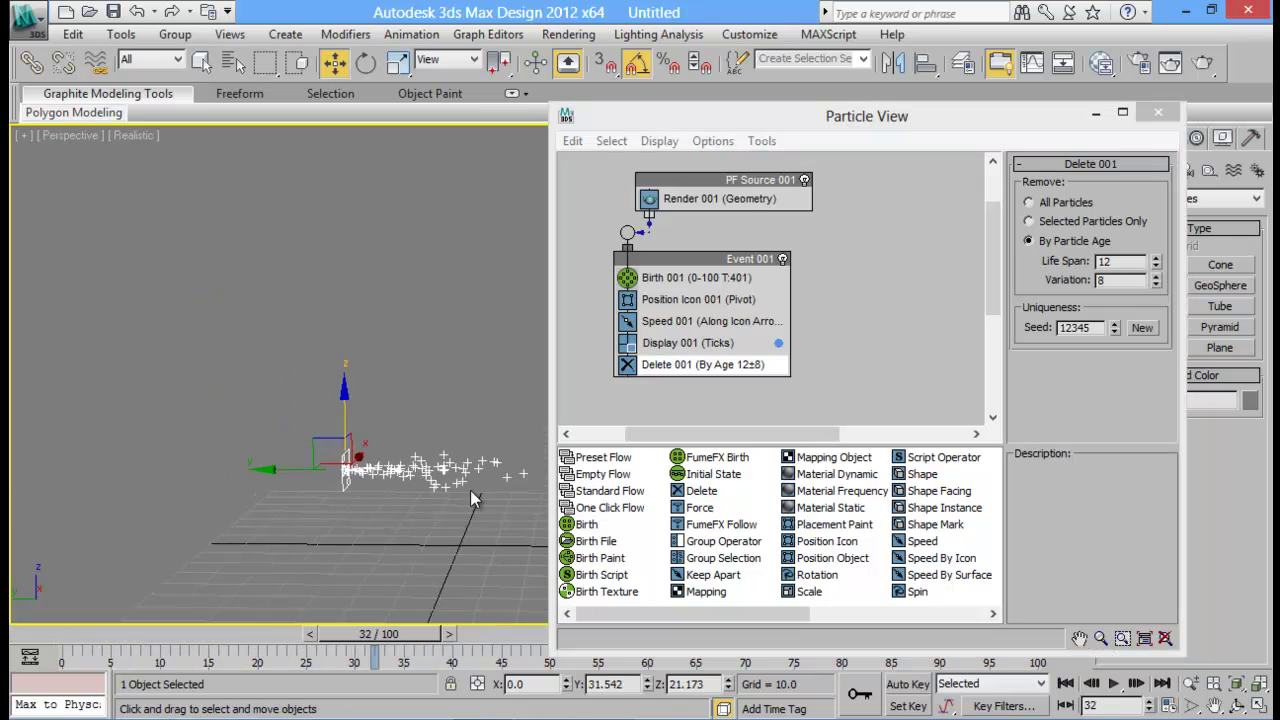
{"action": "middle_click_drag", "start_coordinate": [341, 453], "coordinate": [431, 388]}
{"action": "left_click_drag", "start_coordinate": [431, 634], "coordinate": [509, 634]}
{"action": "middle_click_drag", "start_coordinate": [388, 379], "coordinate": [399, 347]}
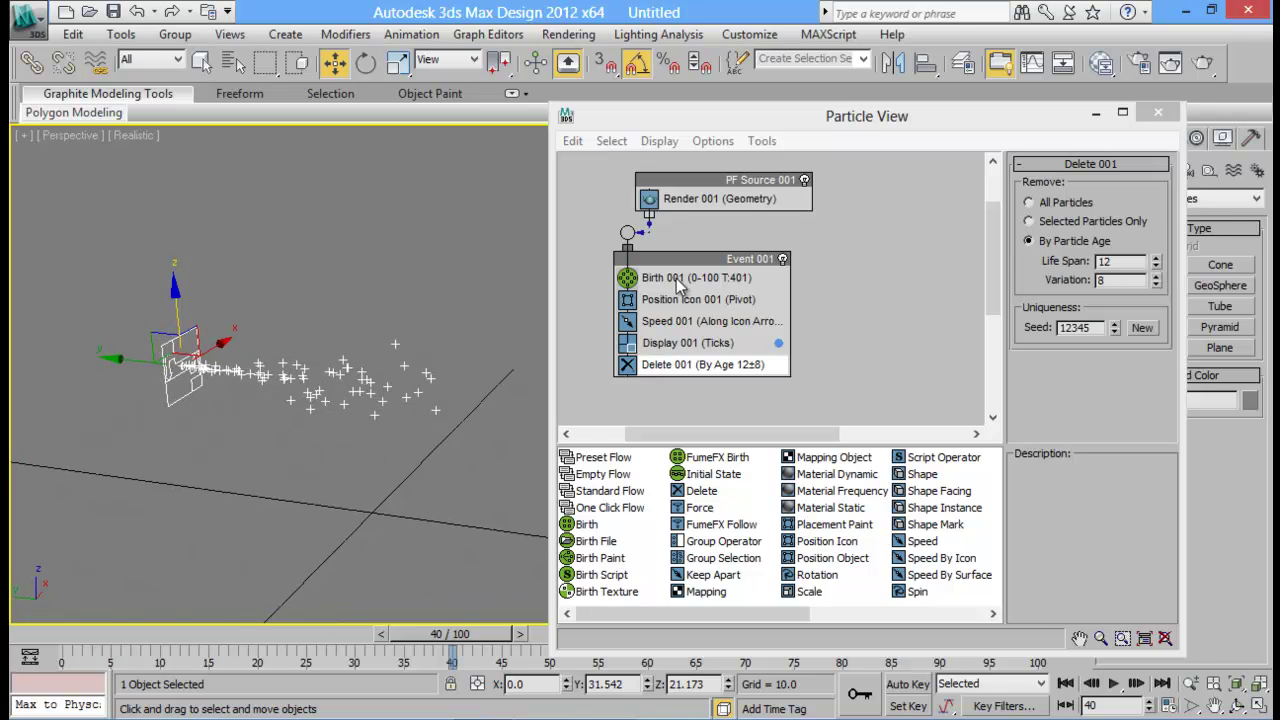
Draw a FumeFX grid about 75 wide, 87 long and 43 high around the particle stream in the Perspective view
{"action": "left_click_drag", "start_coordinate": [854, 130], "coordinate": [567, 176]}
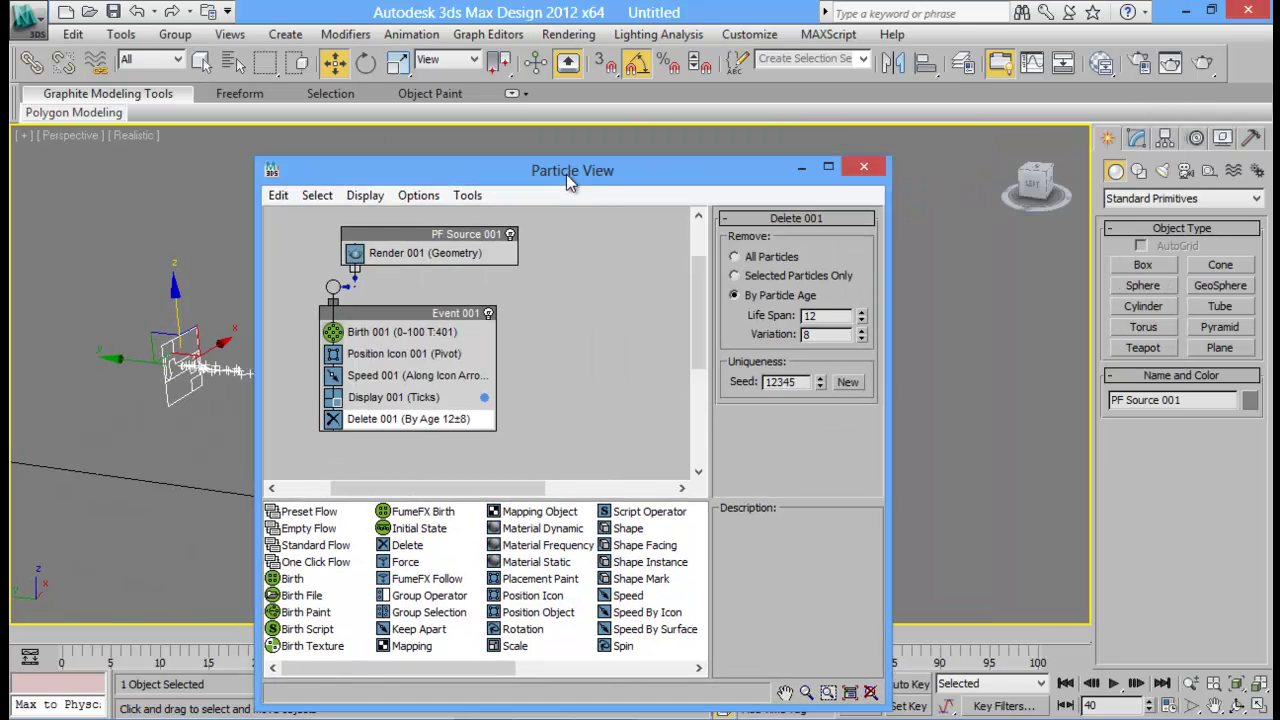
{"action": "left_click", "coordinate": [878, 166]}
{"action": "middle_click_drag", "start_coordinate": [560, 371], "coordinate": [726, 357], "text": "alt"}
{"action": "middle_click_drag", "start_coordinate": [449, 303], "coordinate": [720, 360]}
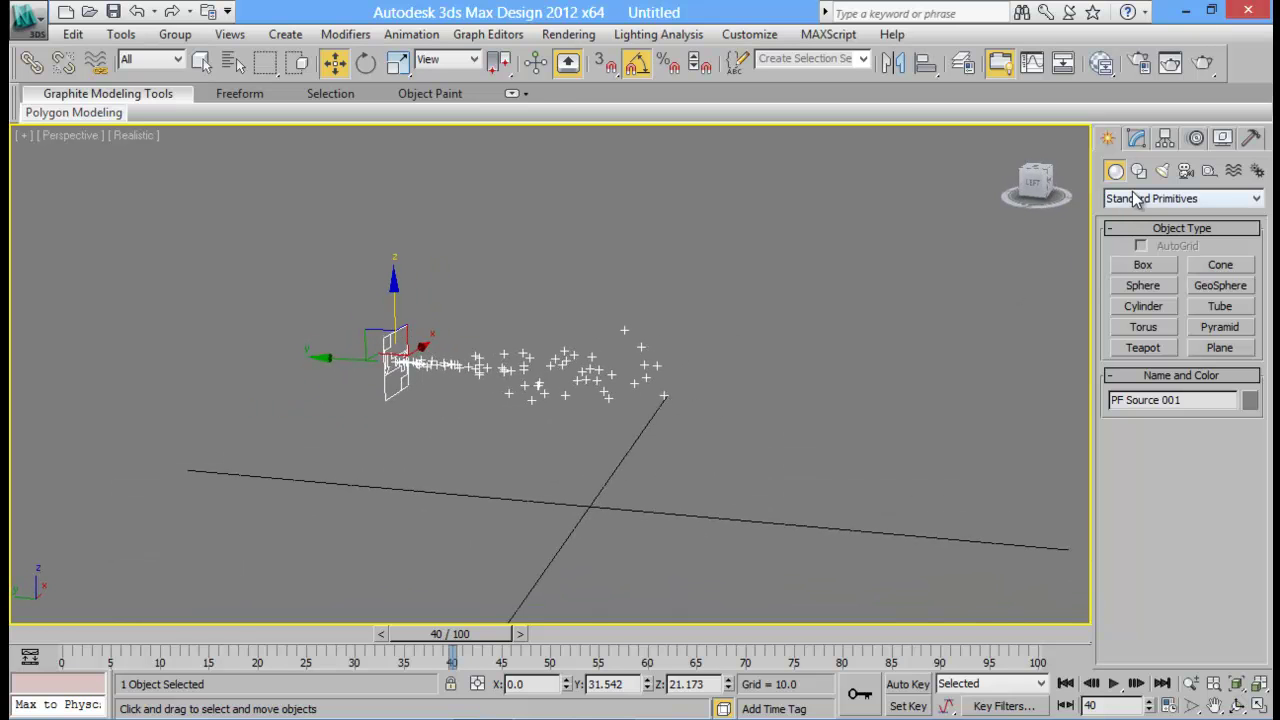
{"action": "left_click", "coordinate": [1136, 199]}
{"action": "left_click", "coordinate": [1156, 379]}
{"action": "left_click", "coordinate": [1150, 268]}
{"action": "left_click_drag", "start_coordinate": [363, 398], "coordinate": [748, 578]}
{"action": "left_click", "coordinate": [703, 385]}
{"action": "key", "text": "w"}
{"action": "middle_click_drag", "start_coordinate": [704, 370], "coordinate": [768, 360], "text": "alt"}
Center the FumeFX grid on the particle stream in the Top view, at about X -0.4, Y 3.3
{"action": "key", "text": "alt+w"}
{"action": "right_click", "coordinate": [303, 260]}
{"action": "key", "text": "alt+w"}
{"action": "middle_click_drag", "start_coordinate": [303, 260], "coordinate": [392, 236]}
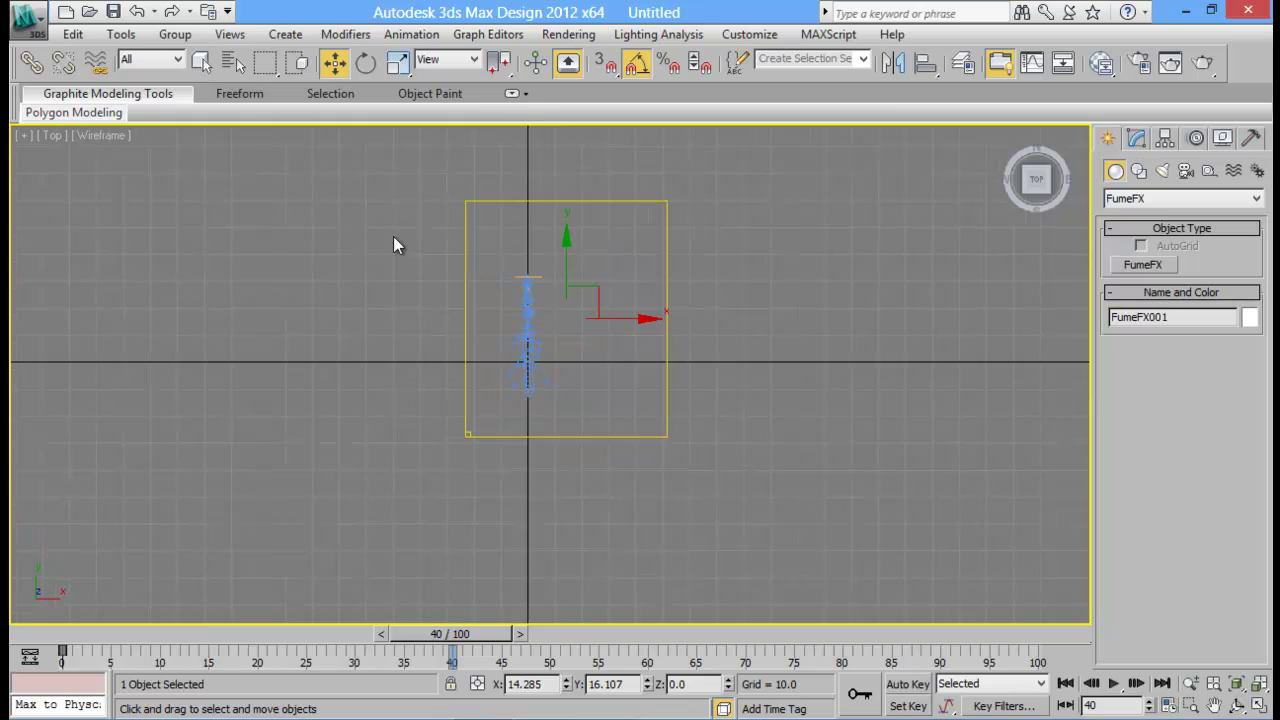
{"action": "left_click_drag", "start_coordinate": [590, 292], "coordinate": [552, 319]}
Resize the FumeFX simulation area to a width of about 49.4 and a length of about 90.5
{"action": "left_click", "coordinate": [1137, 138]}
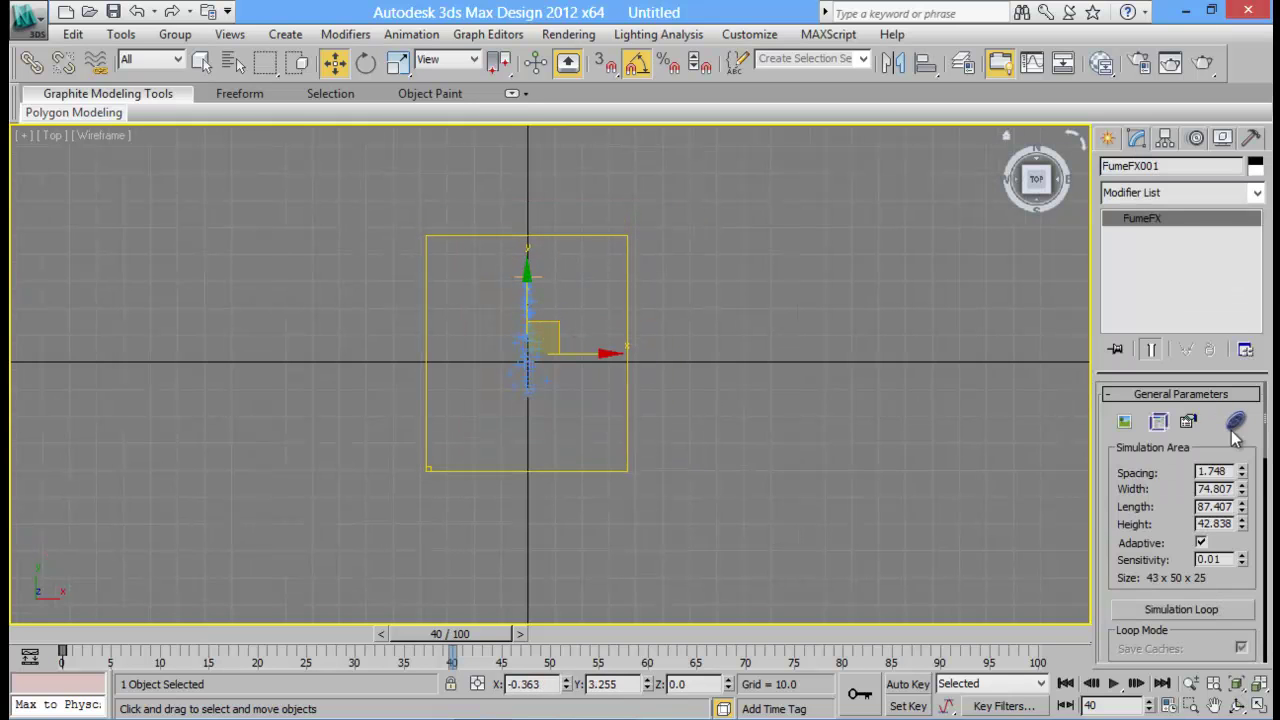
{"action": "left_click_drag", "start_coordinate": [1245, 510], "coordinate": [1244, 503]}
{"action": "key", "text": "r"}
{"action": "key", "text": "r"}
{"action": "left_click_drag", "start_coordinate": [614, 351], "coordinate": [849, 402]}
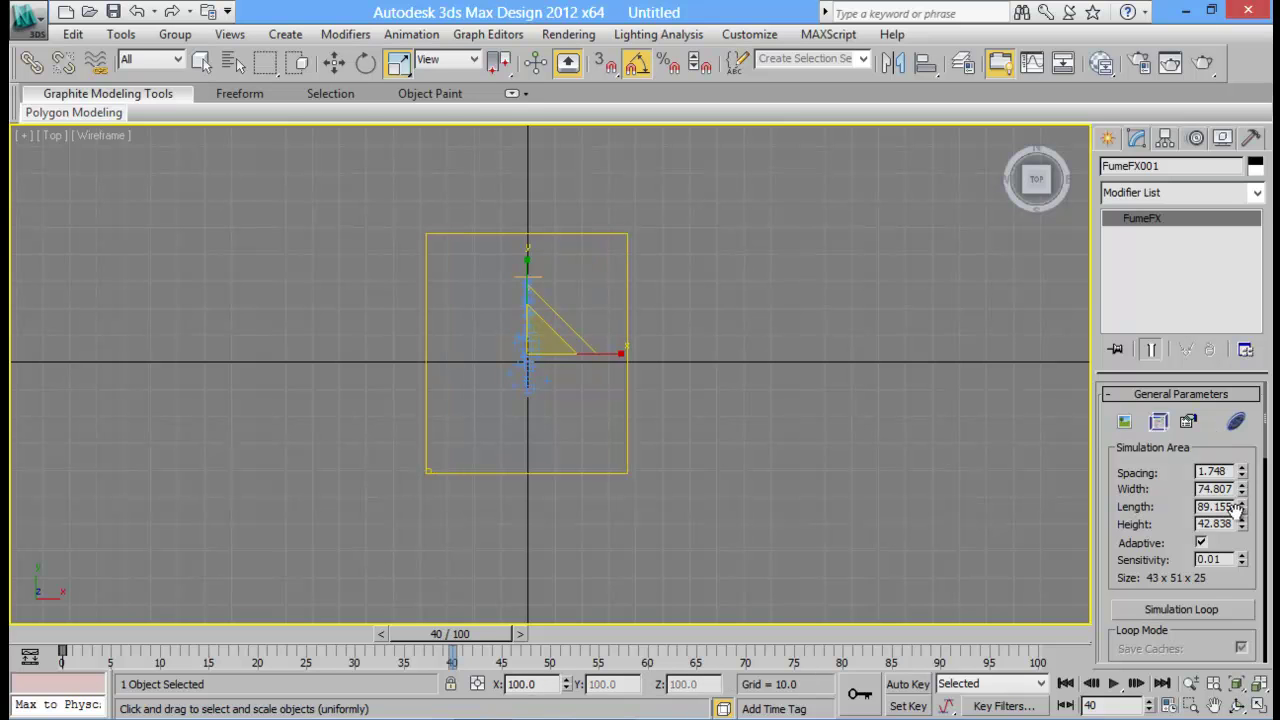
{"action": "left_click_drag", "start_coordinate": [1245, 515], "coordinate": [1246, 523]}
Raise the height of the FumeFX simulation area to about 69, judging it in the Left view
{"action": "middle_click_drag", "start_coordinate": [716, 449], "coordinate": [732, 409]}
{"action": "key", "text": "alt+w"}
{"action": "middle_click", "coordinate": [840, 260]}
{"action": "middle_click", "coordinate": [395, 470]}
{"action": "key", "text": "alt+w"}
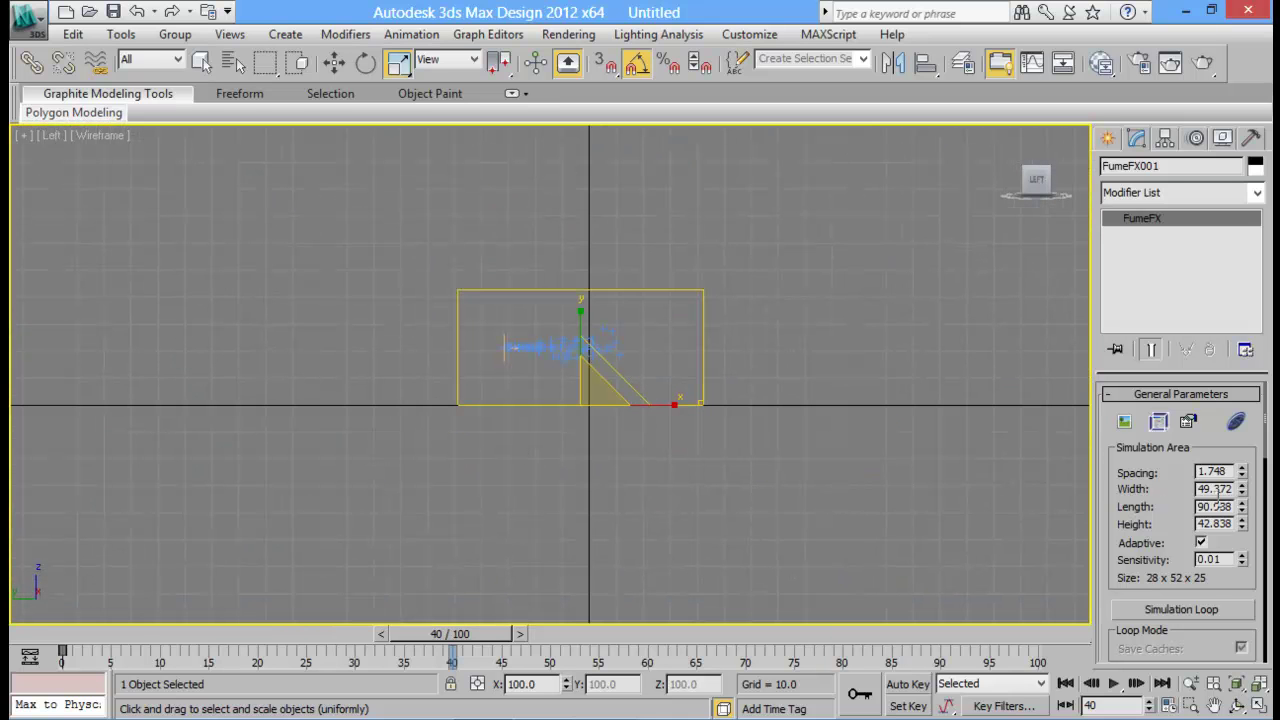
{"action": "left_click_drag", "start_coordinate": [1244, 526], "coordinate": [1242, 460]}
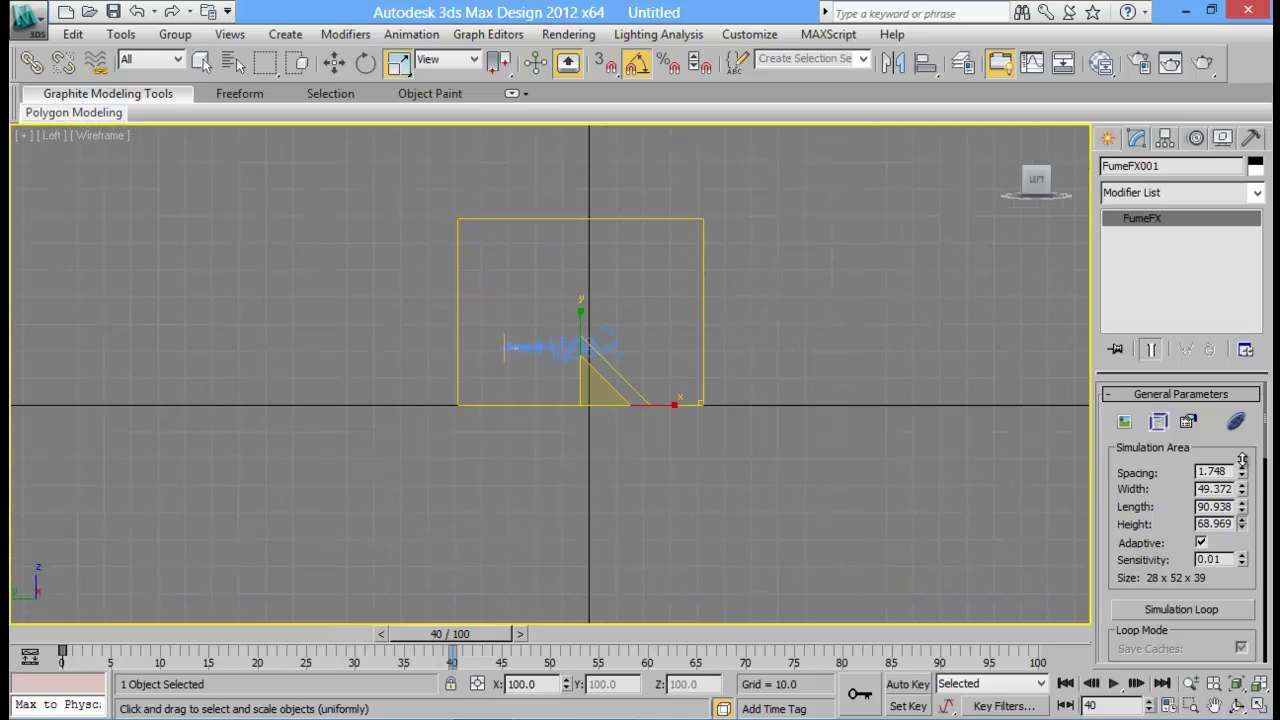
Create a FumeFX Particle Src helper with an icon size of about 23.8 beside the grid in the Perspective view
{"action": "middle_click_drag", "start_coordinate": [837, 380], "coordinate": [800, 417]}
{"action": "key", "text": "alt+w"}
{"action": "middle_click", "coordinate": [840, 449]}
{"action": "key", "text": "alt+w"}
{"action": "middle_click_drag", "start_coordinate": [685, 444], "coordinate": [819, 254]}
{"action": "scroll", "coordinate": [701, 397], "scroll_direction": "down", "scroll_amount": 3}
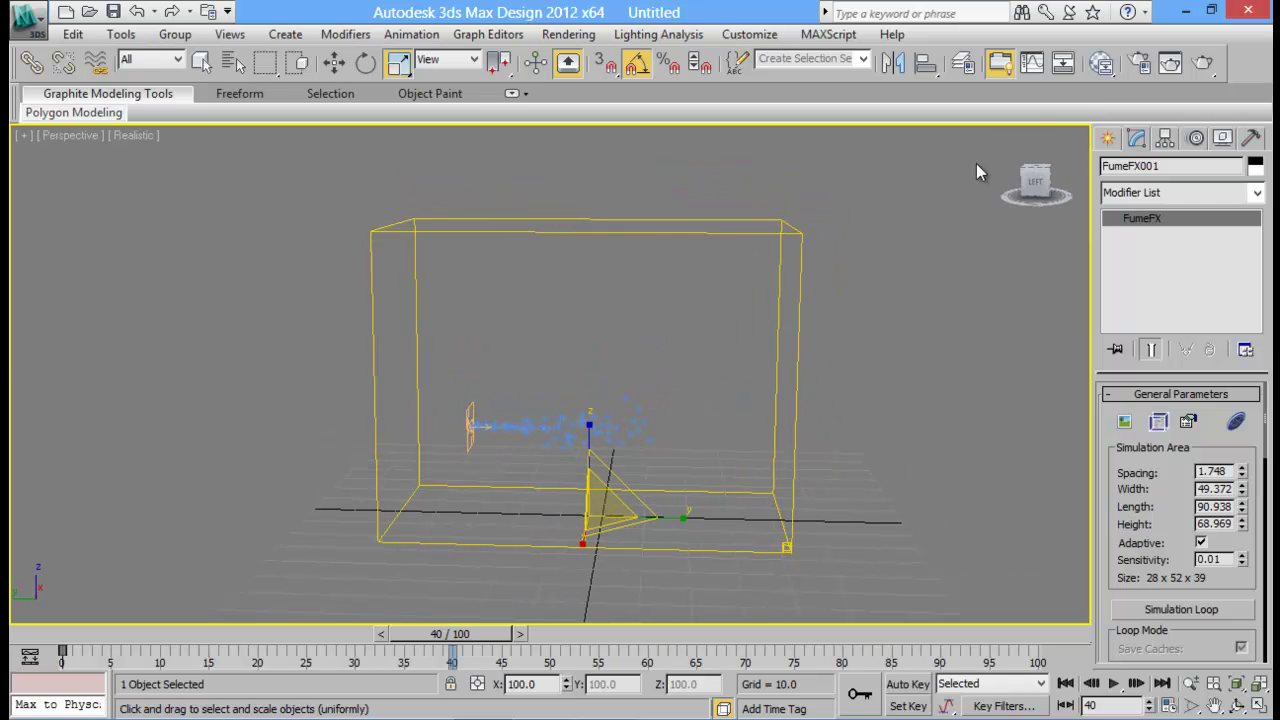
{"action": "left_click", "coordinate": [1107, 137]}
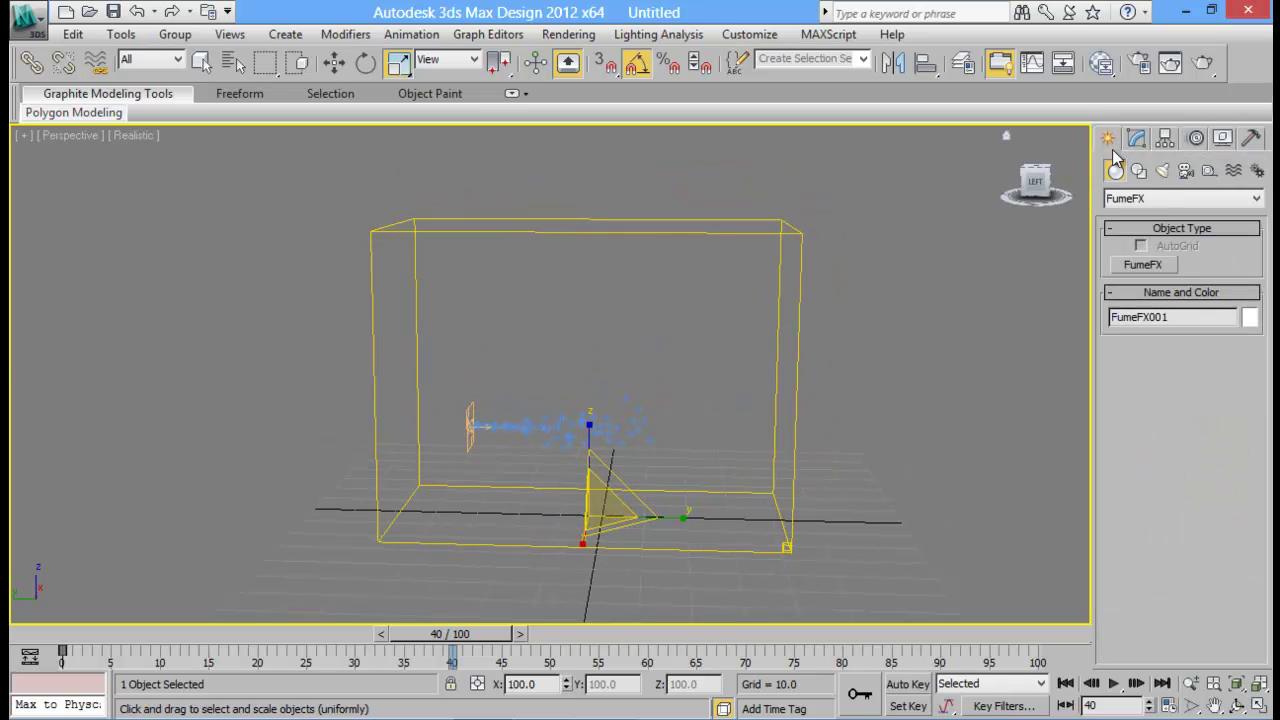
{"action": "left_click", "coordinate": [1236, 172]}
{"action": "left_click", "coordinate": [1209, 171]}
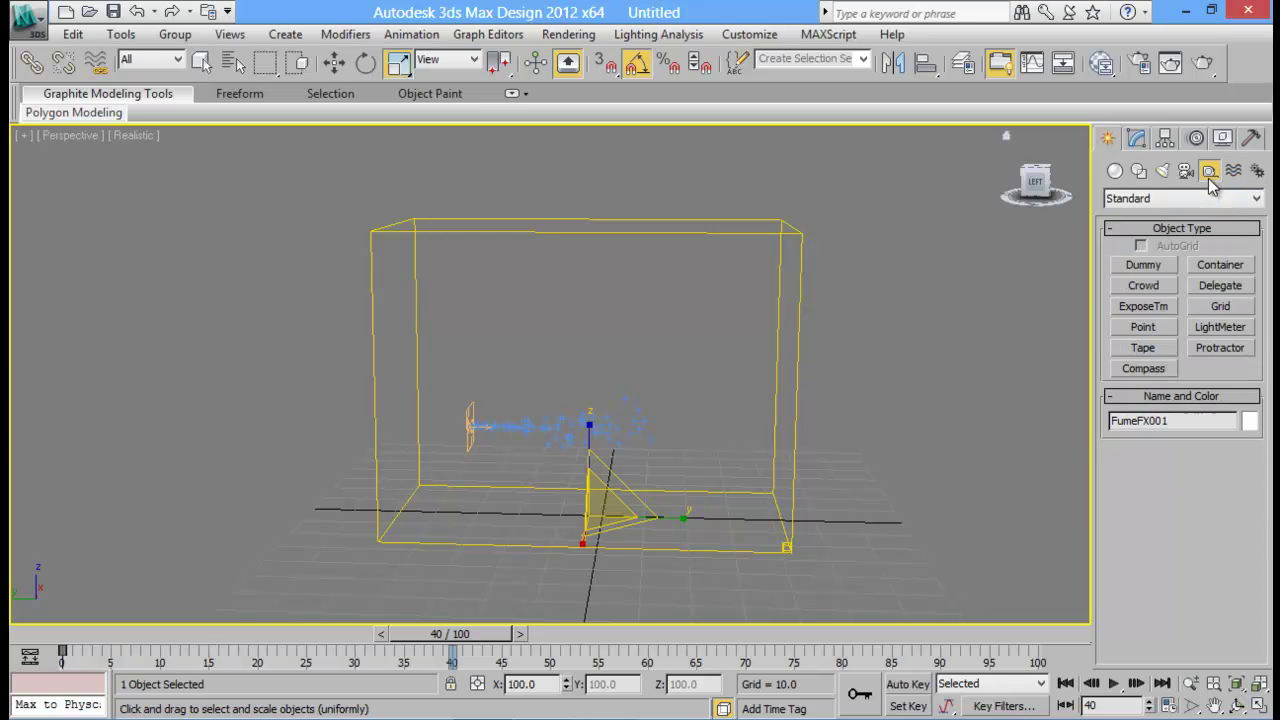
{"action": "left_click", "coordinate": [1200, 198]}
{"action": "left_click", "coordinate": [1124, 322]}
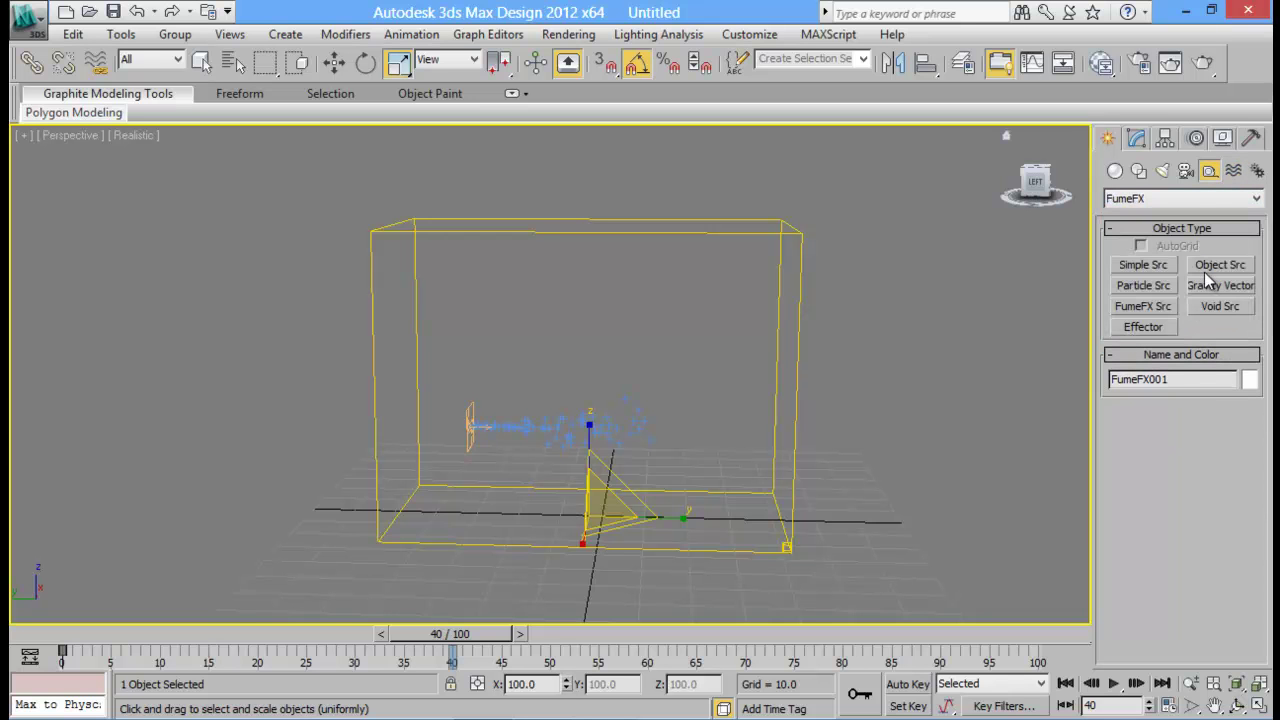
{"action": "left_click_drag", "start_coordinate": [893, 530], "coordinate": [945, 532]}
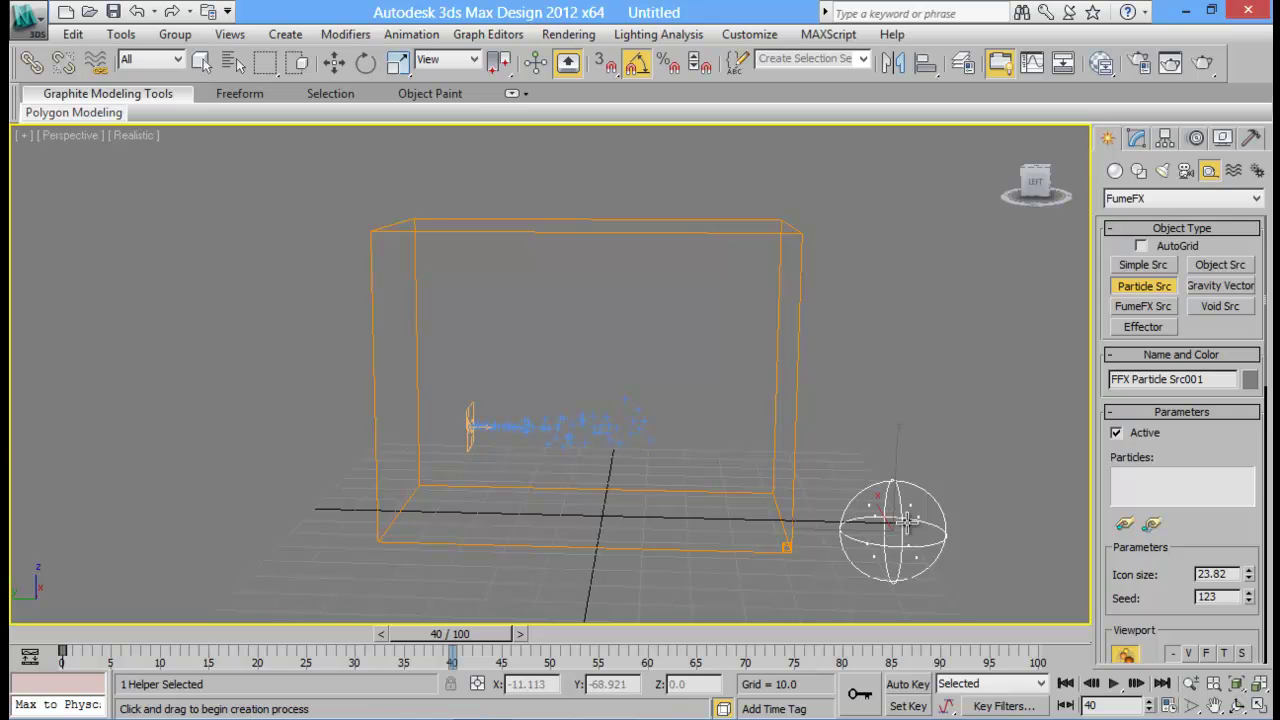
{"action": "right_click", "coordinate": [912, 513]}
Assign PF Source 001 as the emitting particles of the new FumeFX particle source
{"action": "middle_click_drag", "start_coordinate": [916, 495], "coordinate": [811, 395], "text": "alt"}
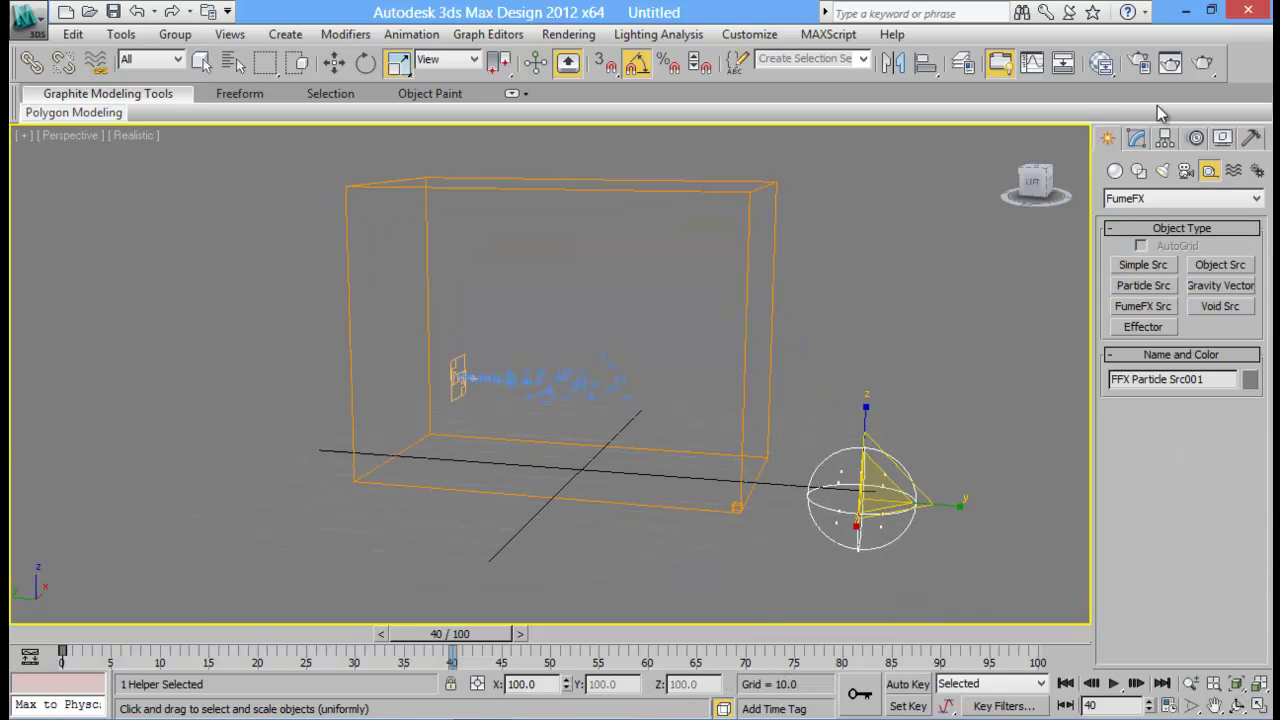
{"action": "left_click", "coordinate": [1135, 138]}
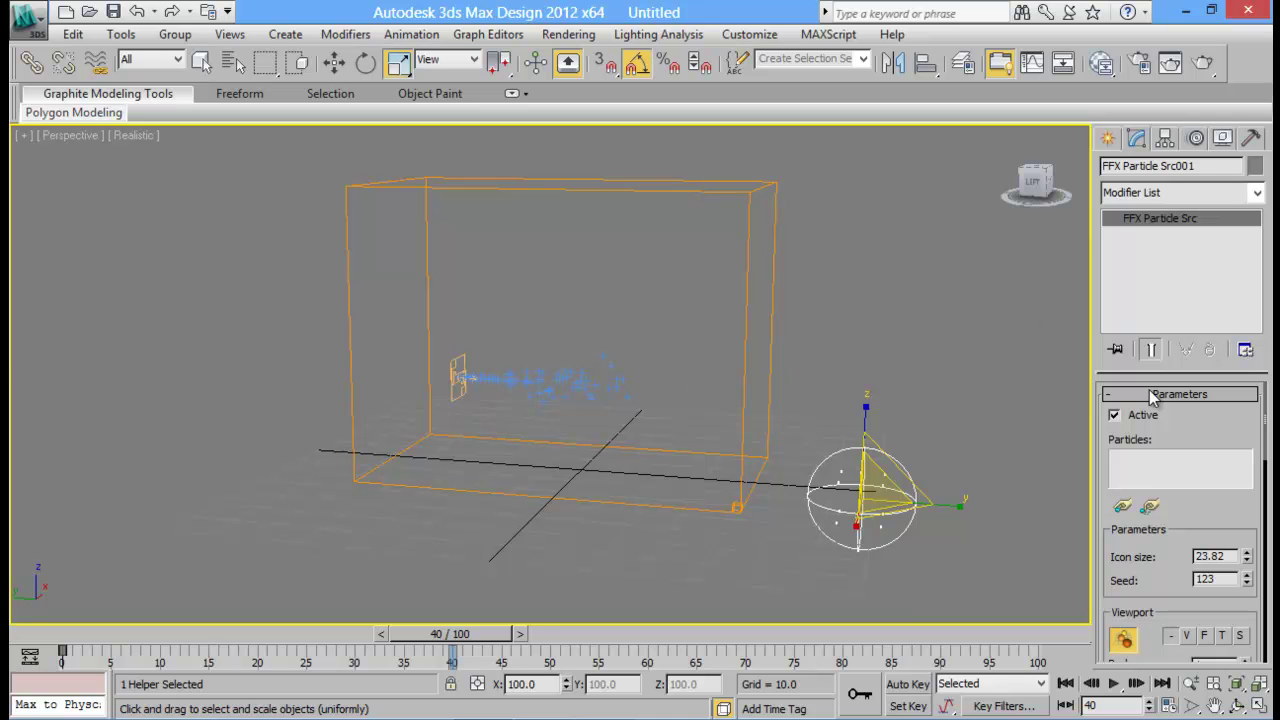
{"action": "left_click", "coordinate": [1121, 503]}
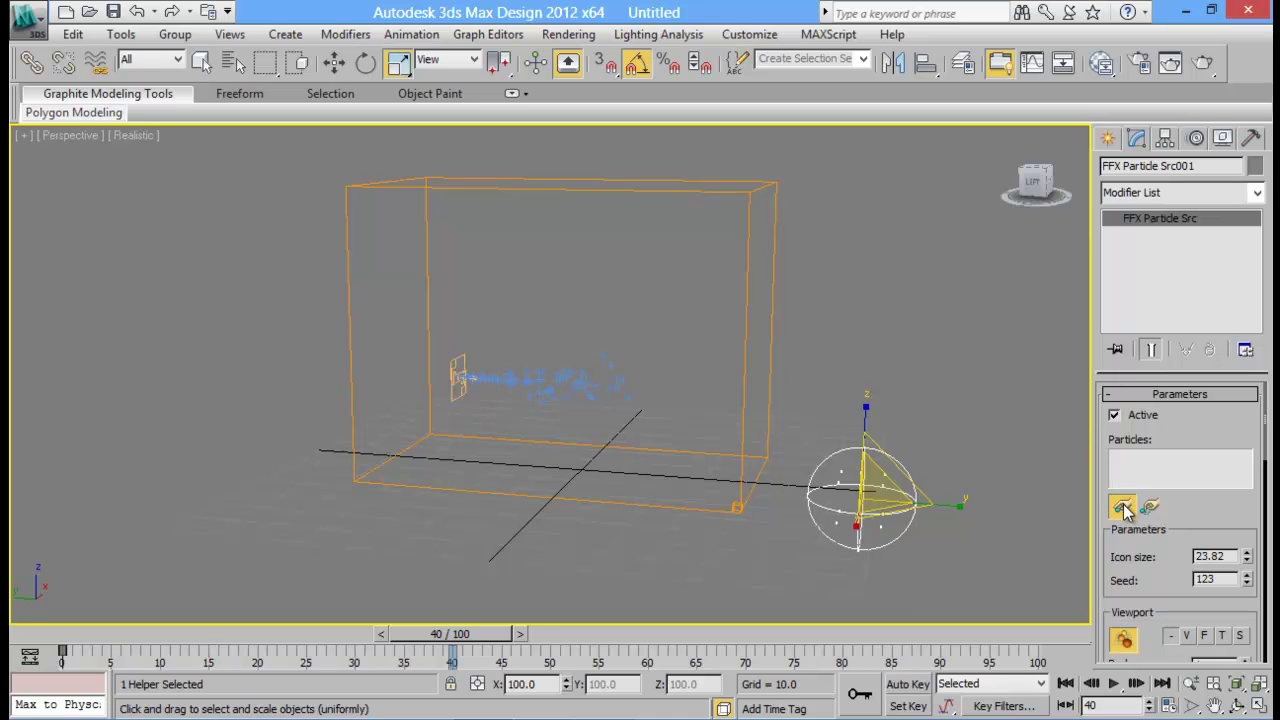
{"action": "left_click", "coordinate": [453, 360]}
Open the FumeFX grid's simulation settings and add the particle source to its objects and sources list
{"action": "left_click_drag", "start_coordinate": [914, 320], "coordinate": [629, 194]}
{"action": "middle_click_drag", "start_coordinate": [738, 272], "coordinate": [797, 287]}
{"action": "left_click", "coordinate": [1163, 425]}
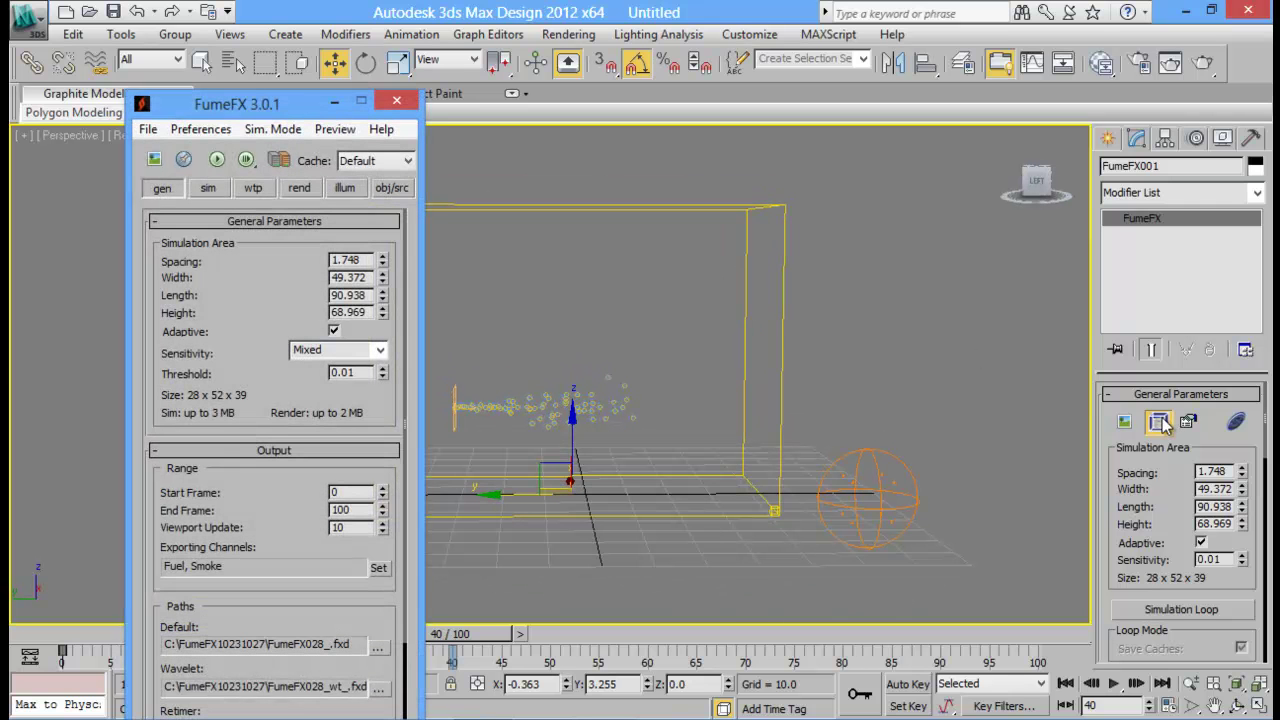
{"action": "left_click_drag", "start_coordinate": [292, 100], "coordinate": [244, 68]}
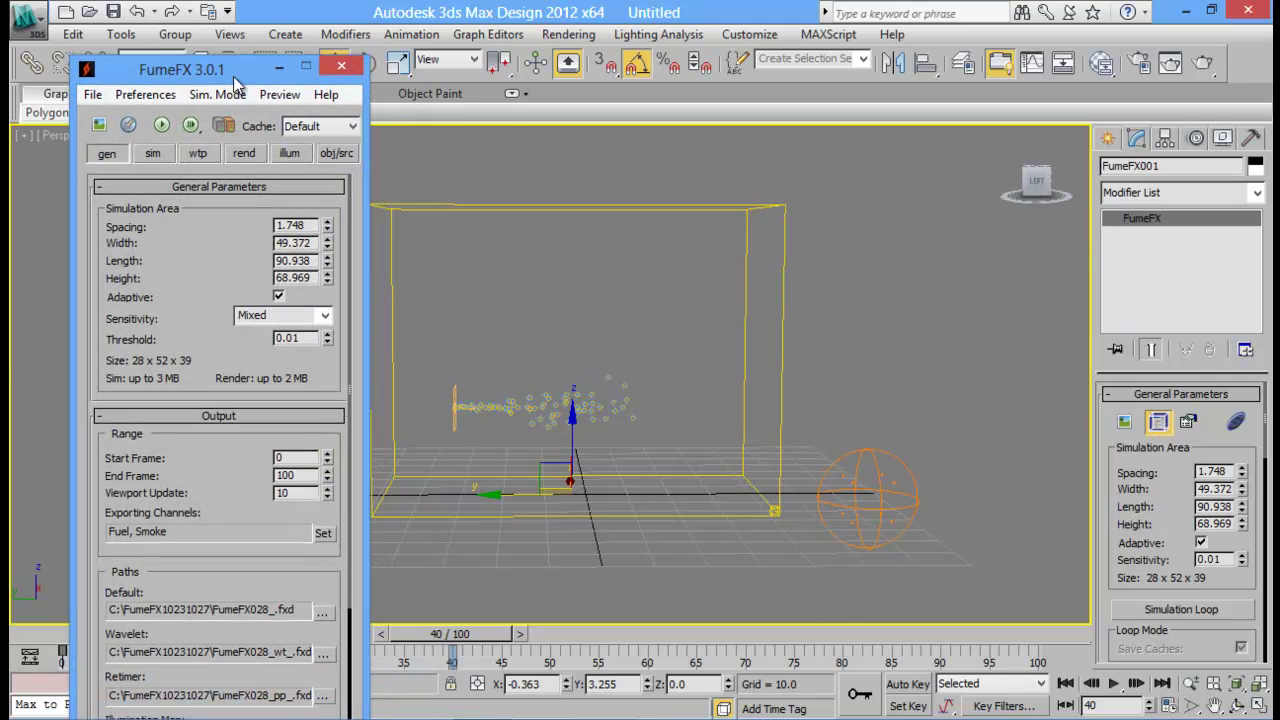
{"action": "left_click", "coordinate": [338, 153]}
{"action": "left_click", "coordinate": [232, 418]}
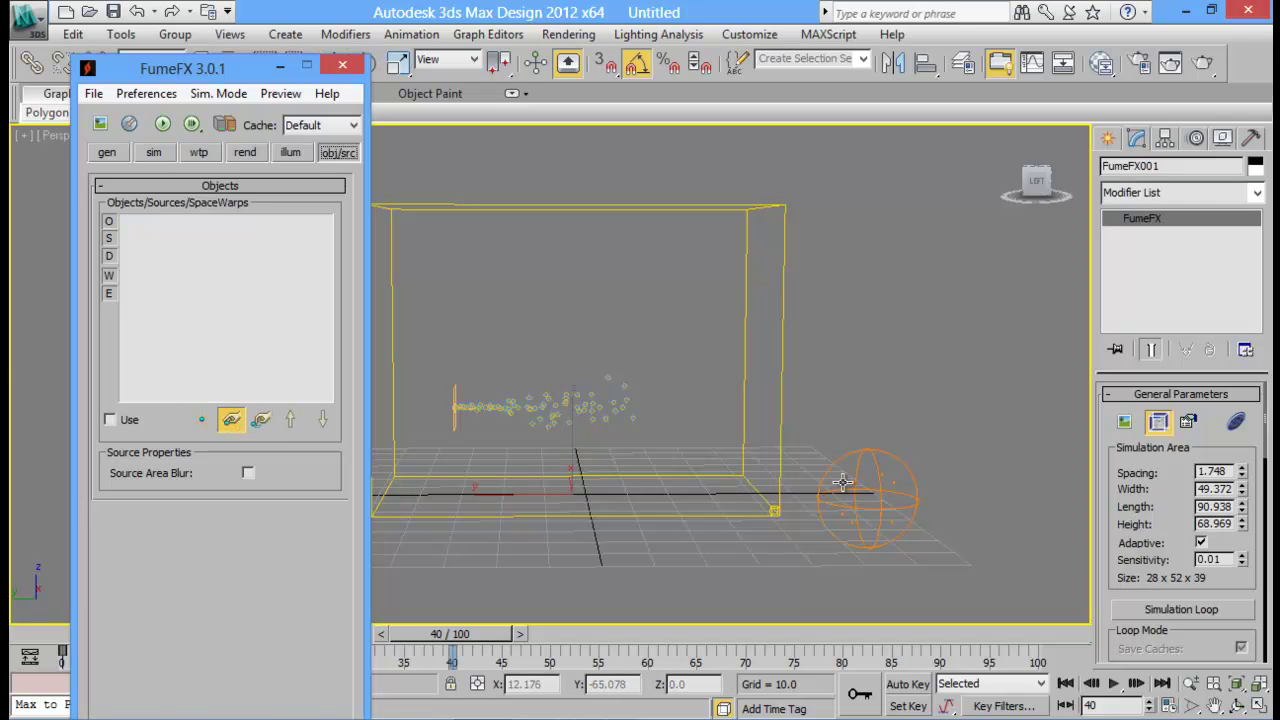
{"action": "left_click", "coordinate": [874, 454]}
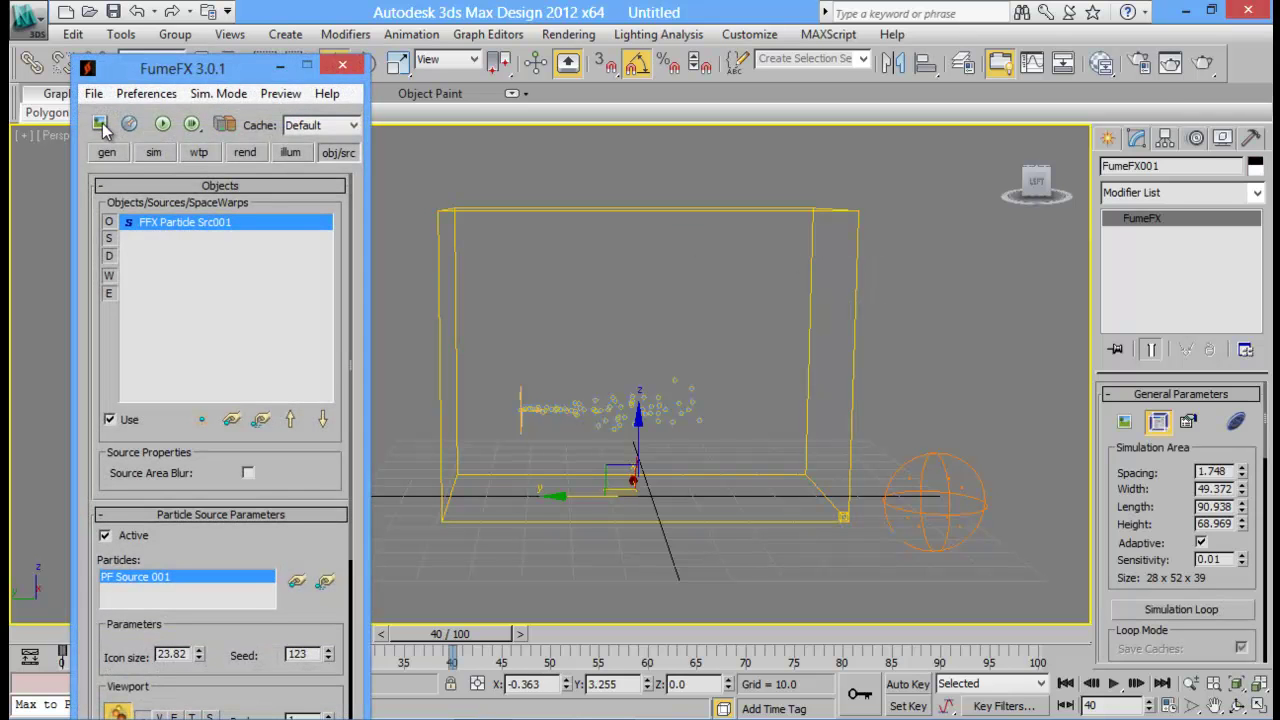
Show the FumeFX output preview, run the default simulation and stop it around frame 78
{"action": "left_click", "coordinate": [101, 124]}
{"action": "left_click_drag", "start_coordinate": [1262, 117], "coordinate": [800, 113]}
{"action": "left_click", "coordinate": [162, 123]}
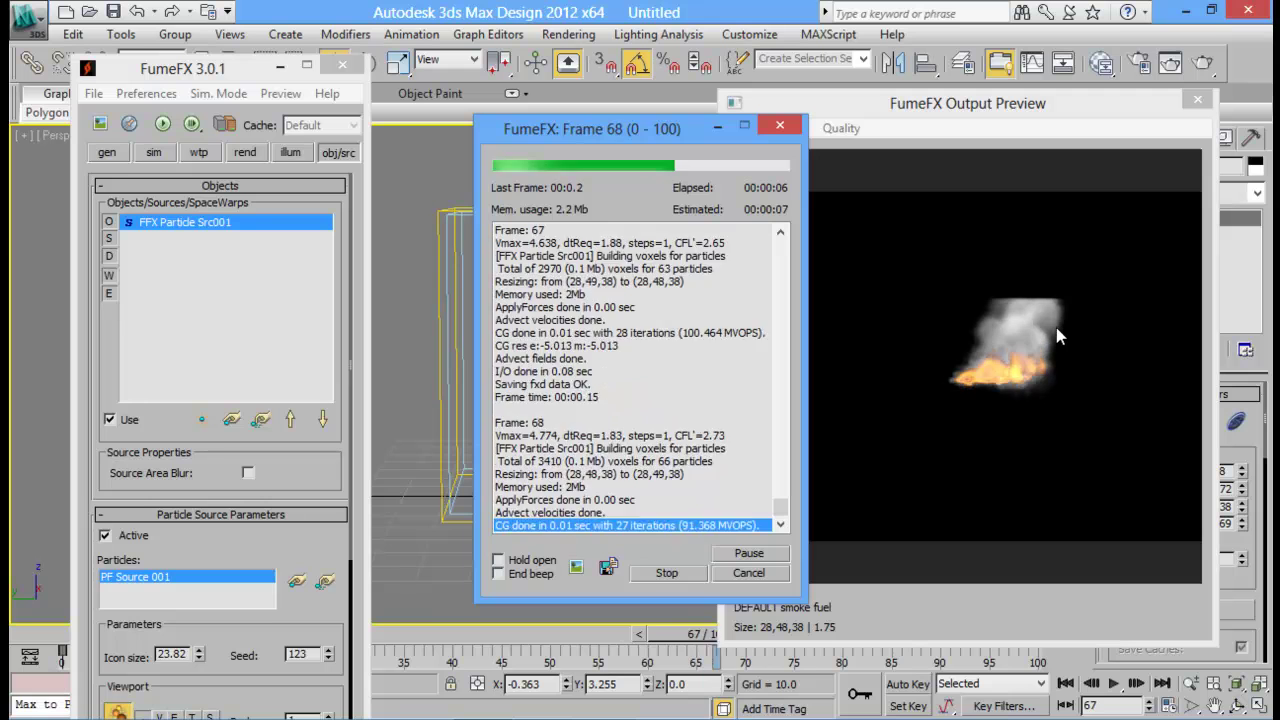
{"action": "left_click", "coordinate": [668, 575]}
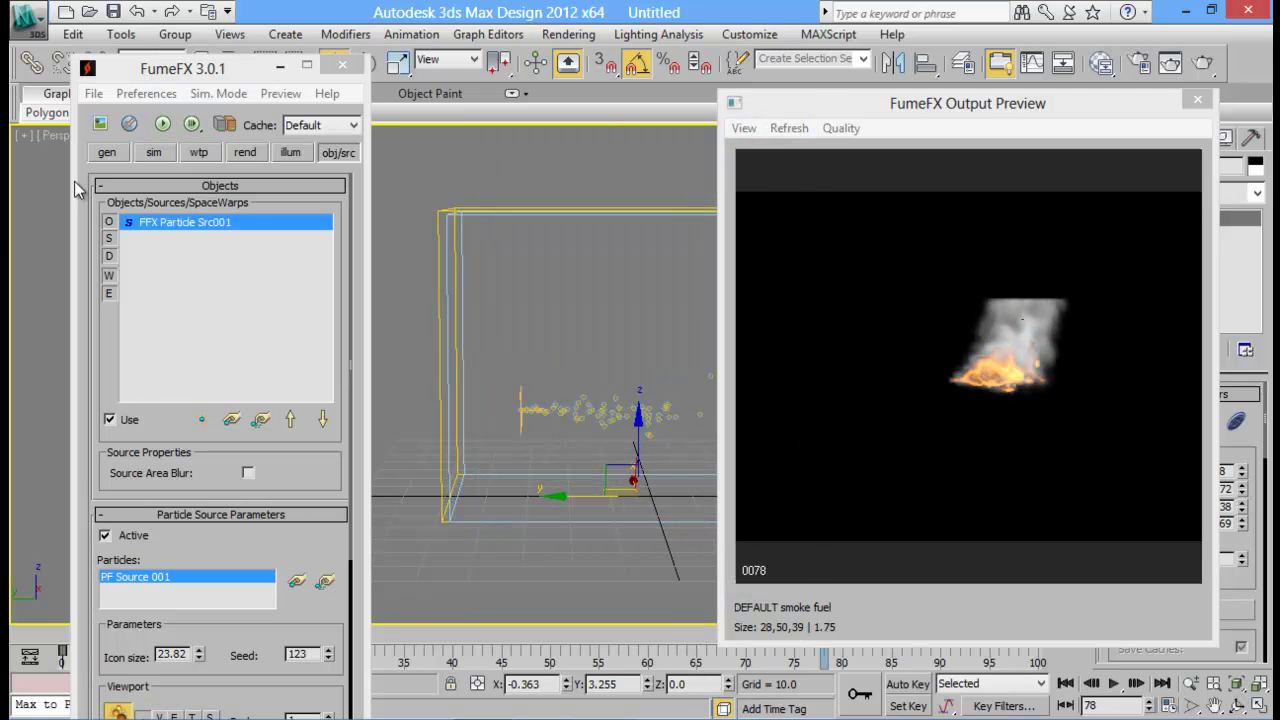
Turn off Simulate Smoke for the grid, then rerun the simulation and stop it around frame 93
{"action": "left_click", "coordinate": [167, 158]}
{"action": "scroll", "coordinate": [237, 550], "scroll_direction": "down", "scroll_amount": 5}
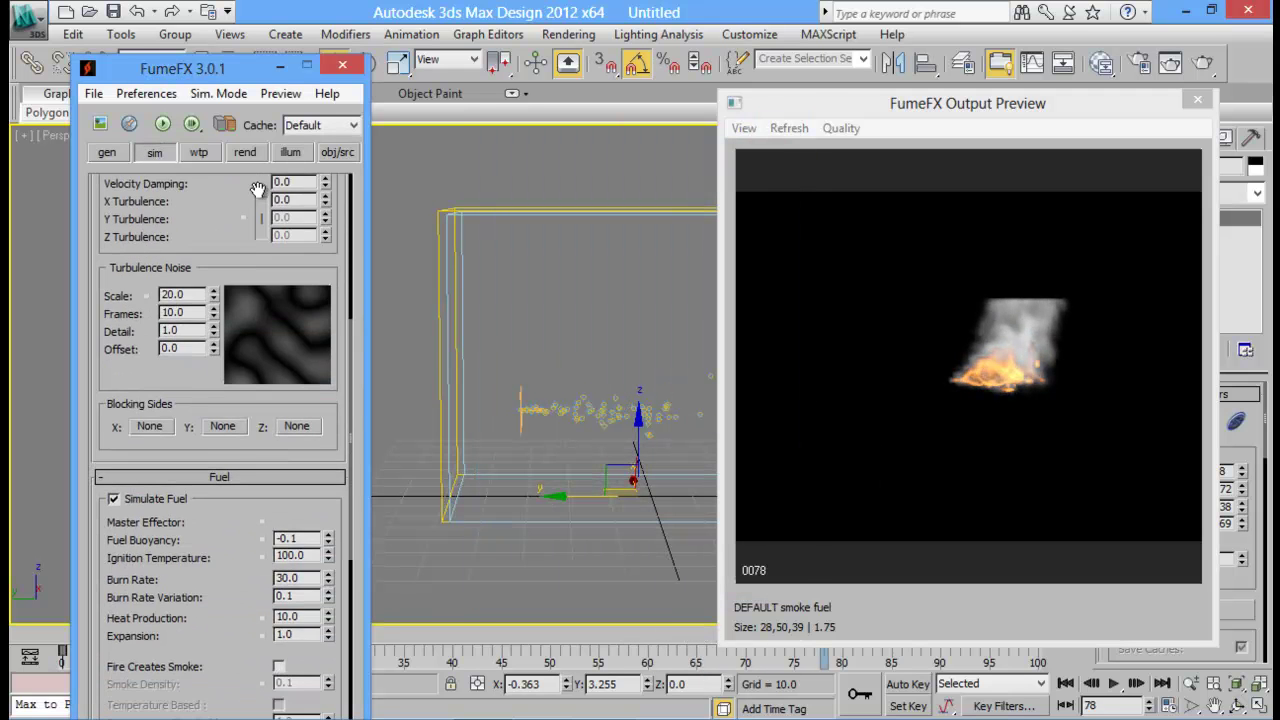
{"action": "scroll", "coordinate": [237, 550], "scroll_direction": "down", "scroll_amount": 4}
{"action": "left_click", "coordinate": [114, 554]}
{"action": "left_click_drag", "start_coordinate": [240, 590], "coordinate": [233, 500]}
{"action": "left_click_drag", "start_coordinate": [185, 208], "coordinate": [212, 348]}
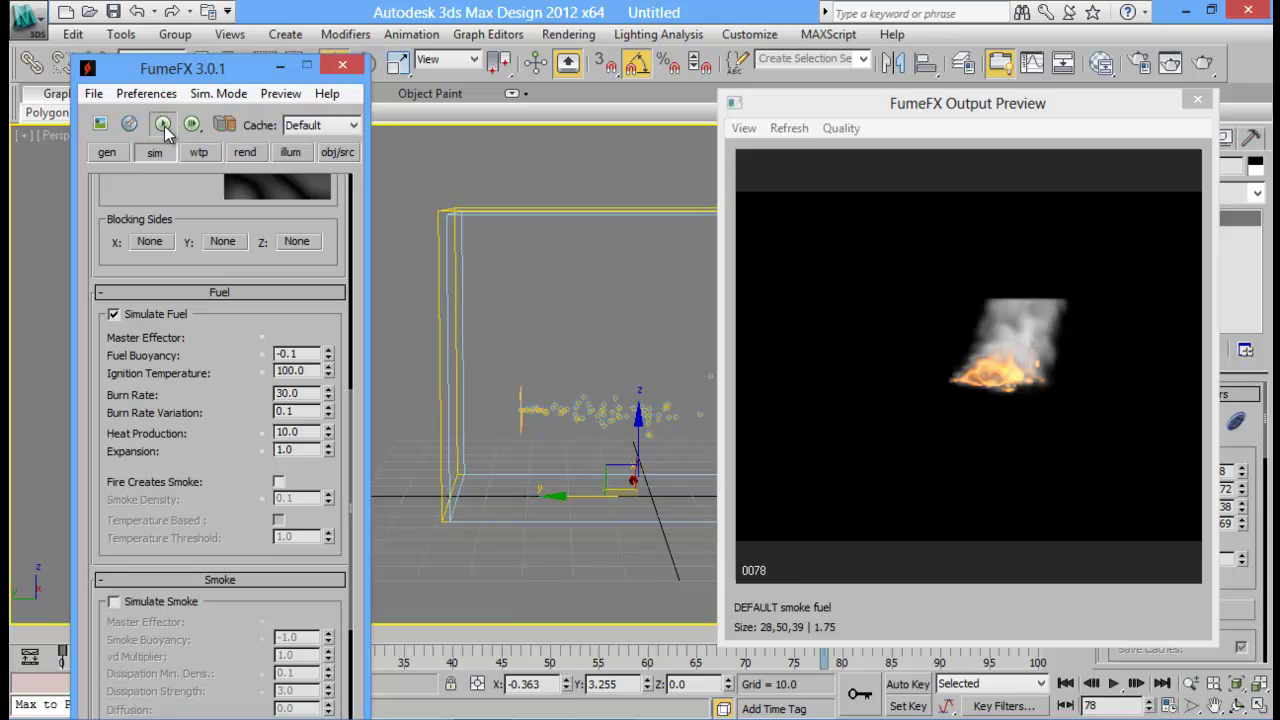
{"action": "left_click", "coordinate": [163, 124]}
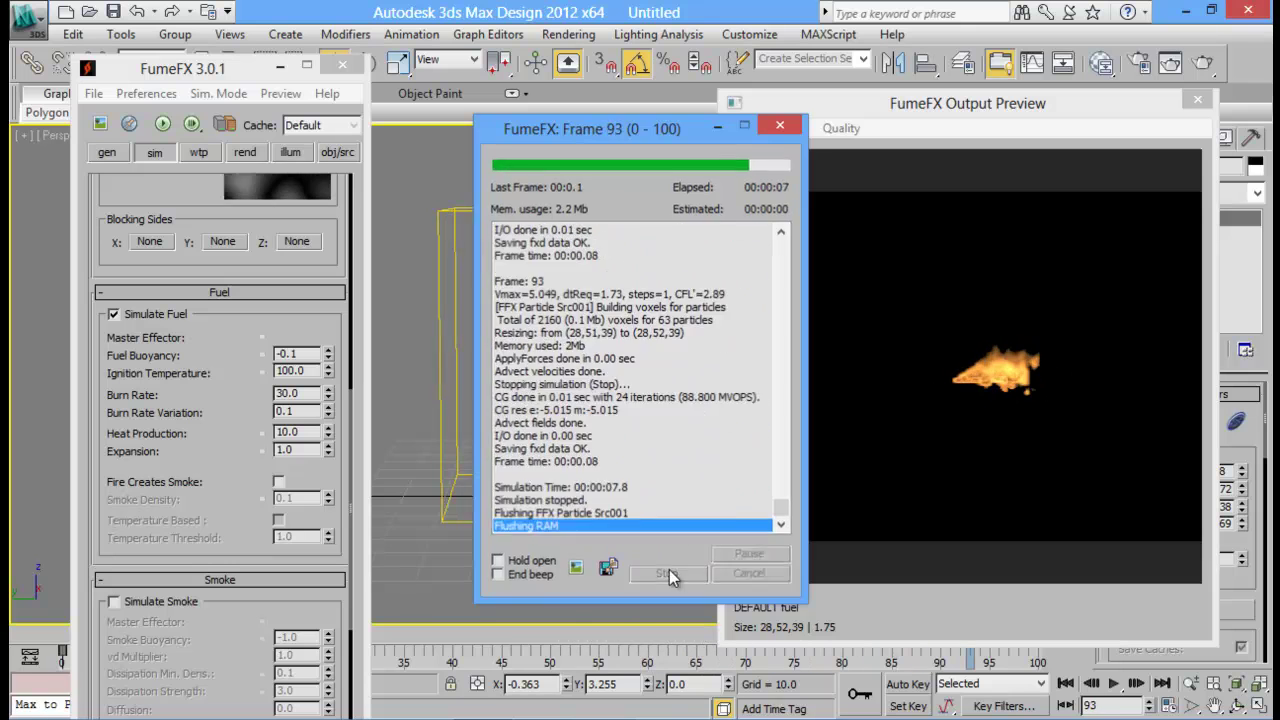
{"action": "left_click", "coordinate": [667, 572]}
Increase the particle source's Radius to 1.403 and rerun the simulation up to about frame 97
{"action": "scroll", "coordinate": [303, 190], "scroll_direction": "up", "scroll_amount": 5}
{"action": "left_click", "coordinate": [332, 152]}
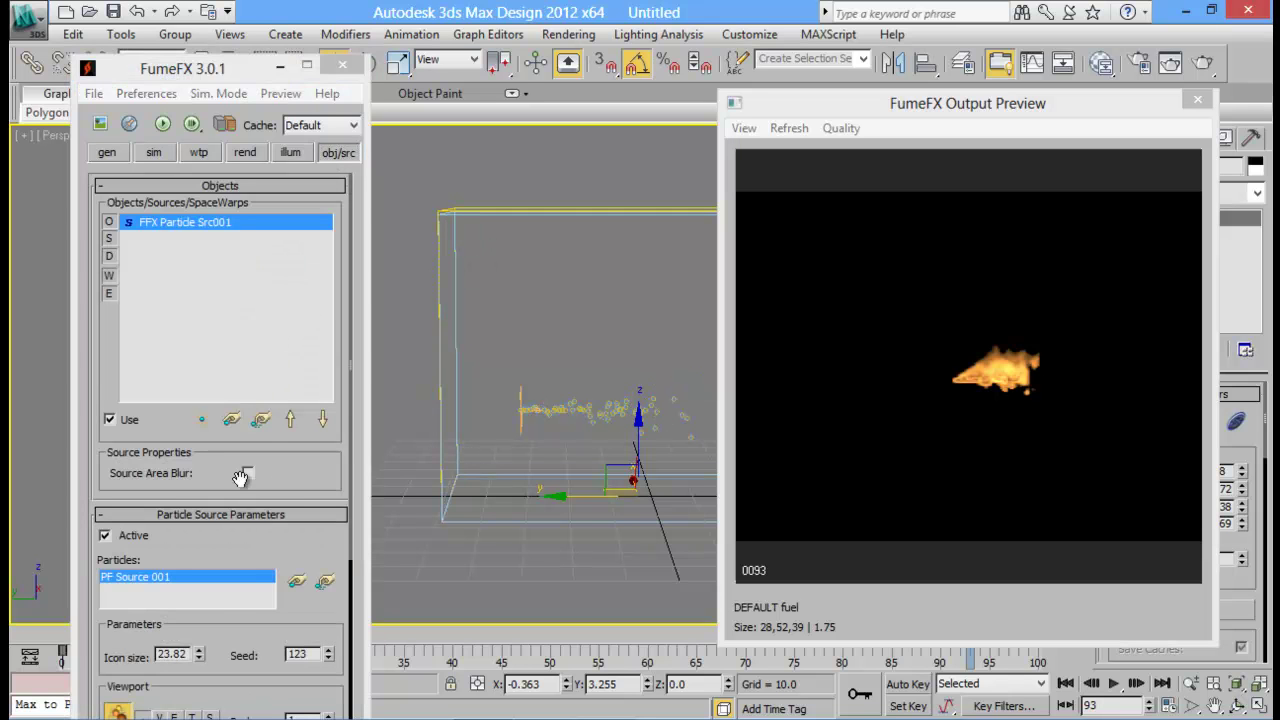
{"action": "left_click_drag", "start_coordinate": [239, 666], "coordinate": [228, 284]}
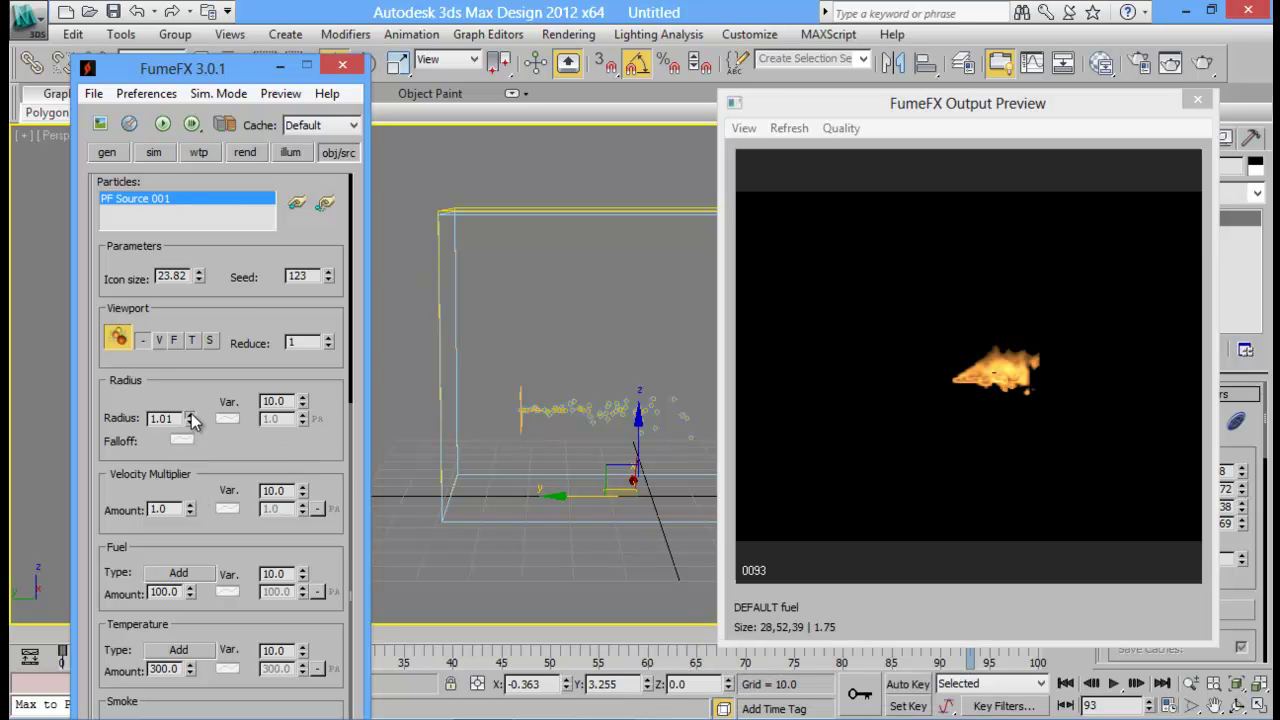
{"action": "middle_click_drag", "start_coordinate": [604, 404], "coordinate": [541, 437], "text": "alt"}
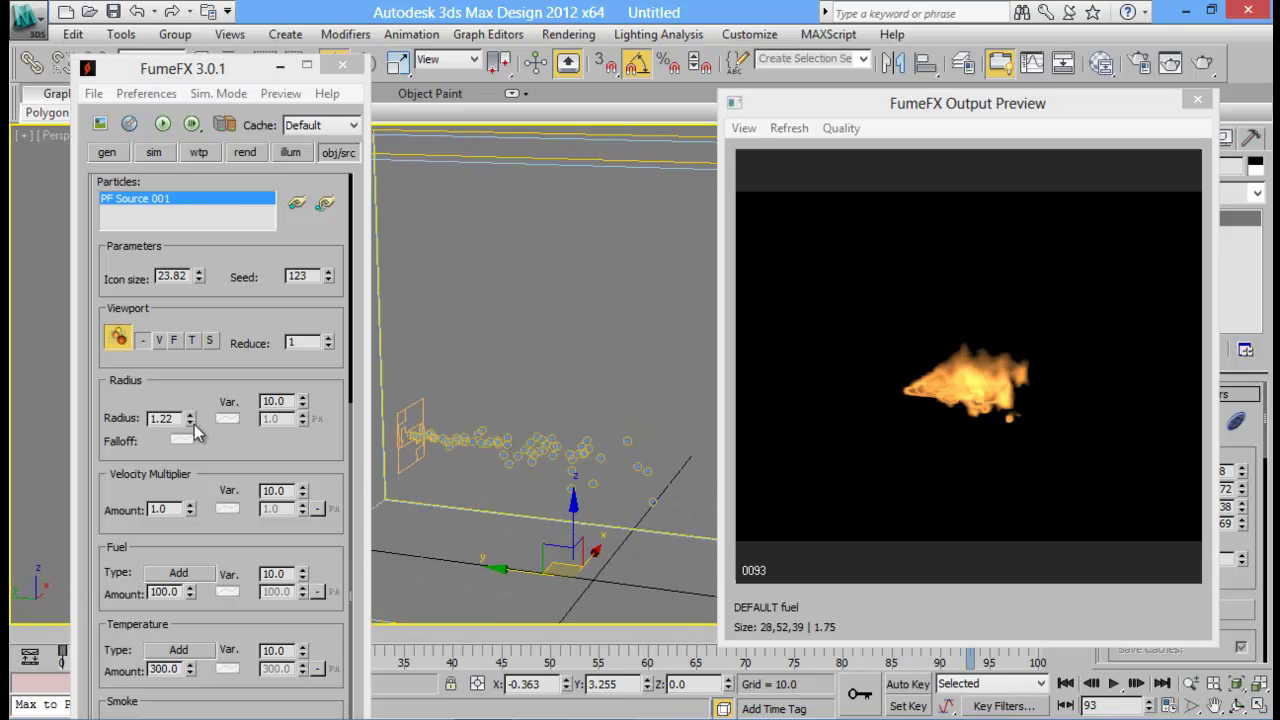
{"action": "left_click_drag", "start_coordinate": [190, 418], "coordinate": [191, 409]}
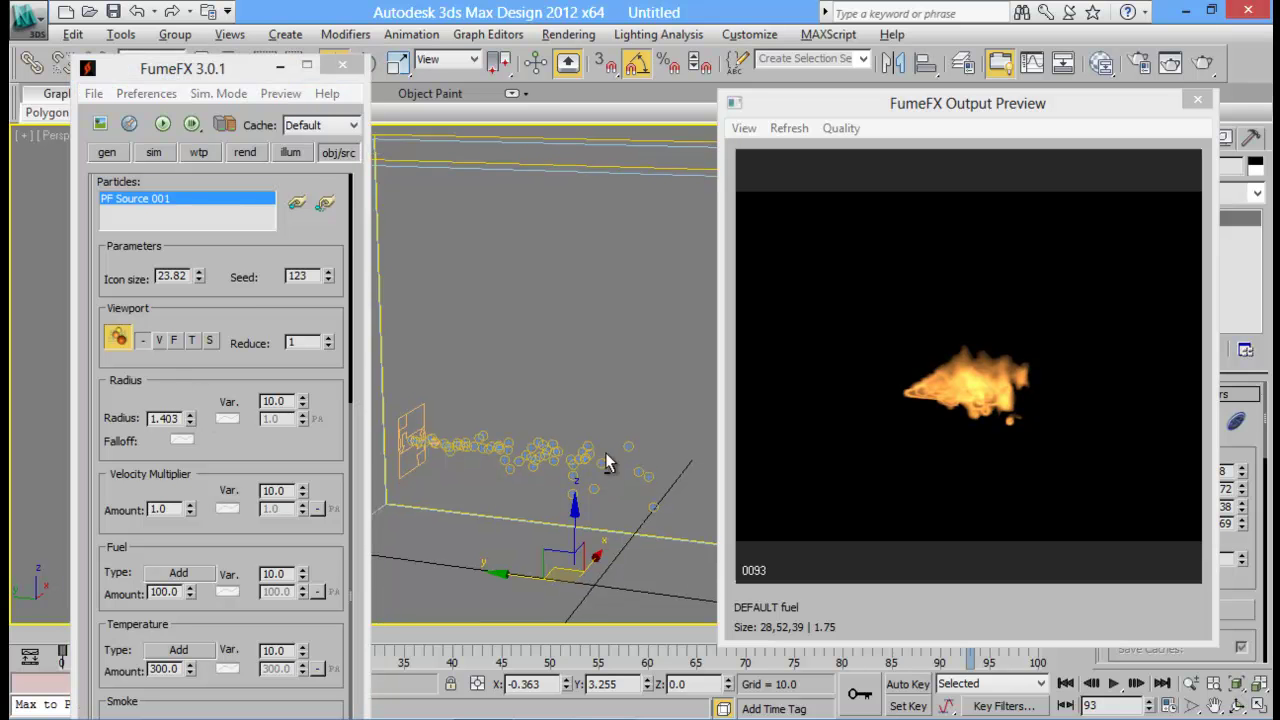
{"action": "middle_click_drag", "start_coordinate": [600, 451], "coordinate": [645, 450], "text": "alt"}
{"action": "middle_click_drag", "start_coordinate": [500, 420], "coordinate": [581, 442], "text": "alt"}
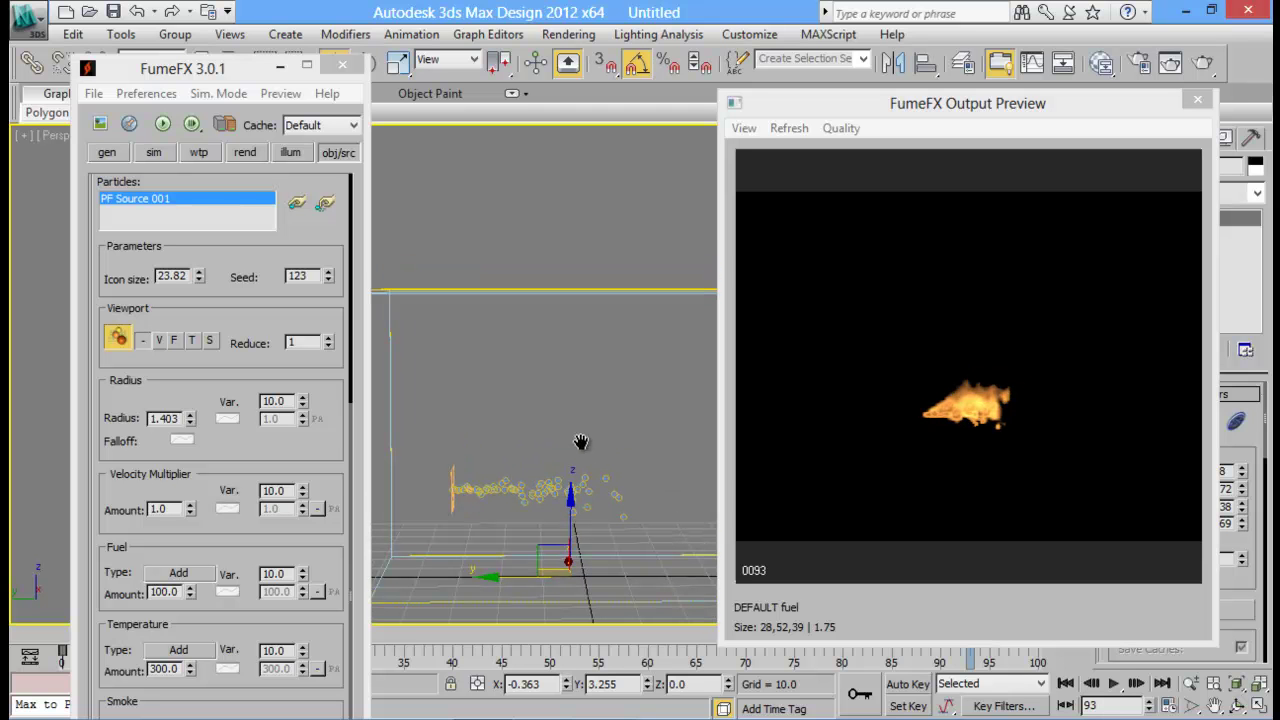
{"action": "left_click", "coordinate": [162, 123]}
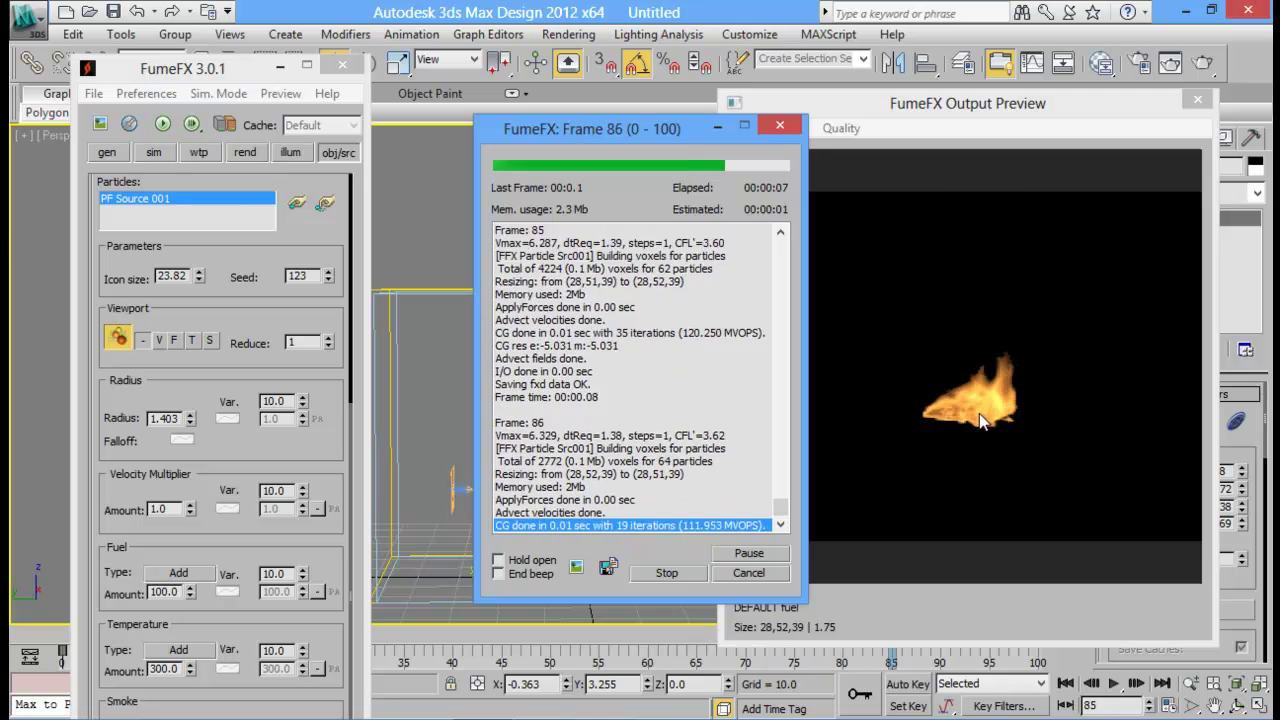
{"action": "left_click", "coordinate": [677, 576]}
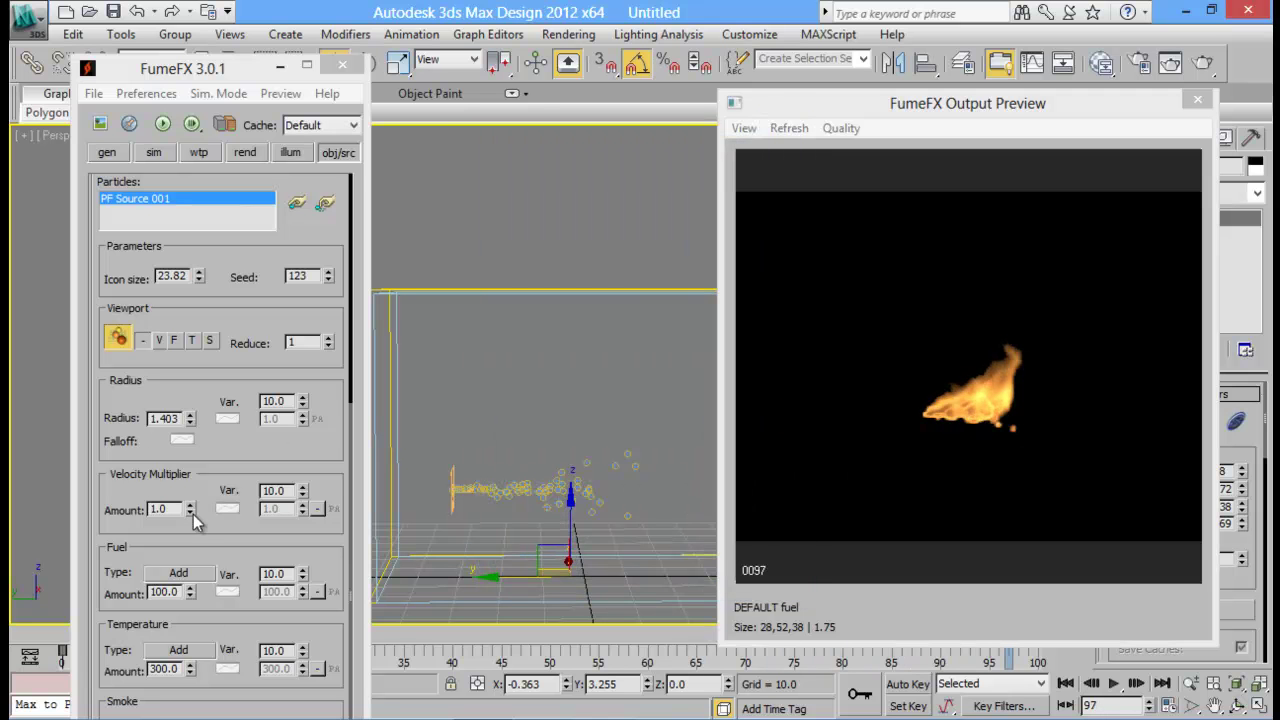
Increase the particle source's Radius to 1.501 and test the simulation up to about frame 32
{"action": "left_click_drag", "start_coordinate": [190, 418], "coordinate": [191, 410]}
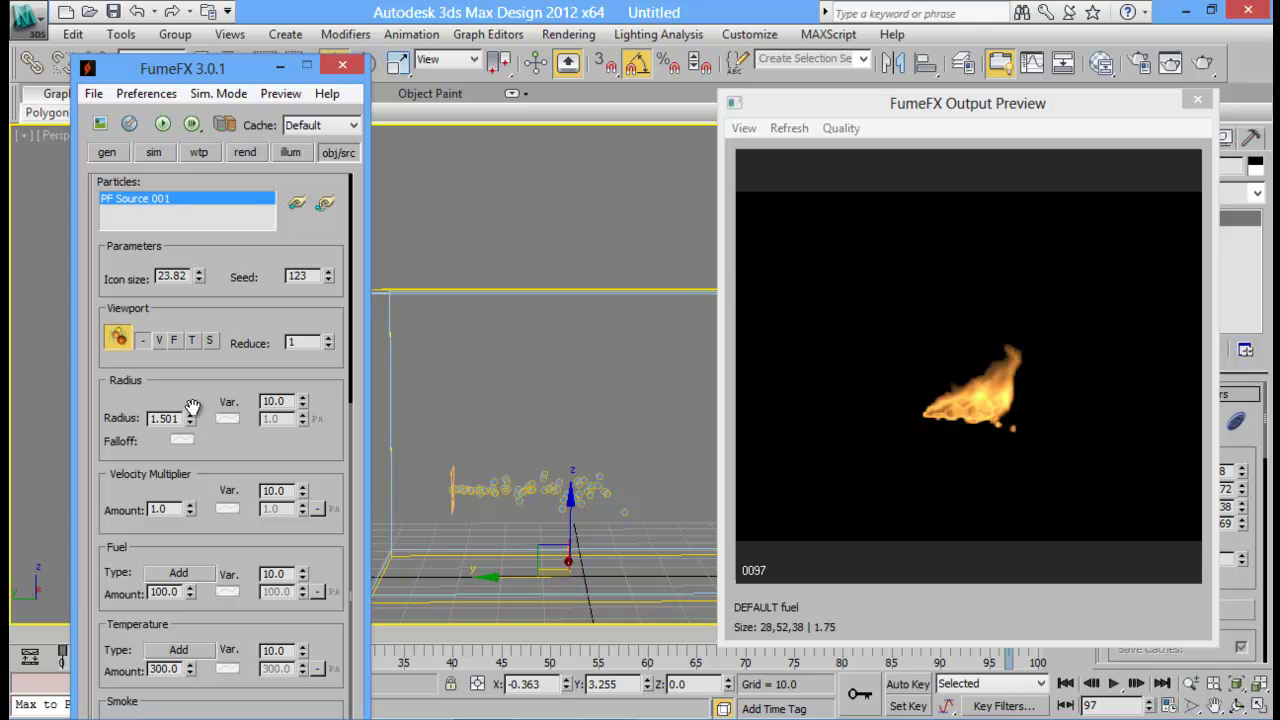
{"action": "left_click", "coordinate": [162, 123]}
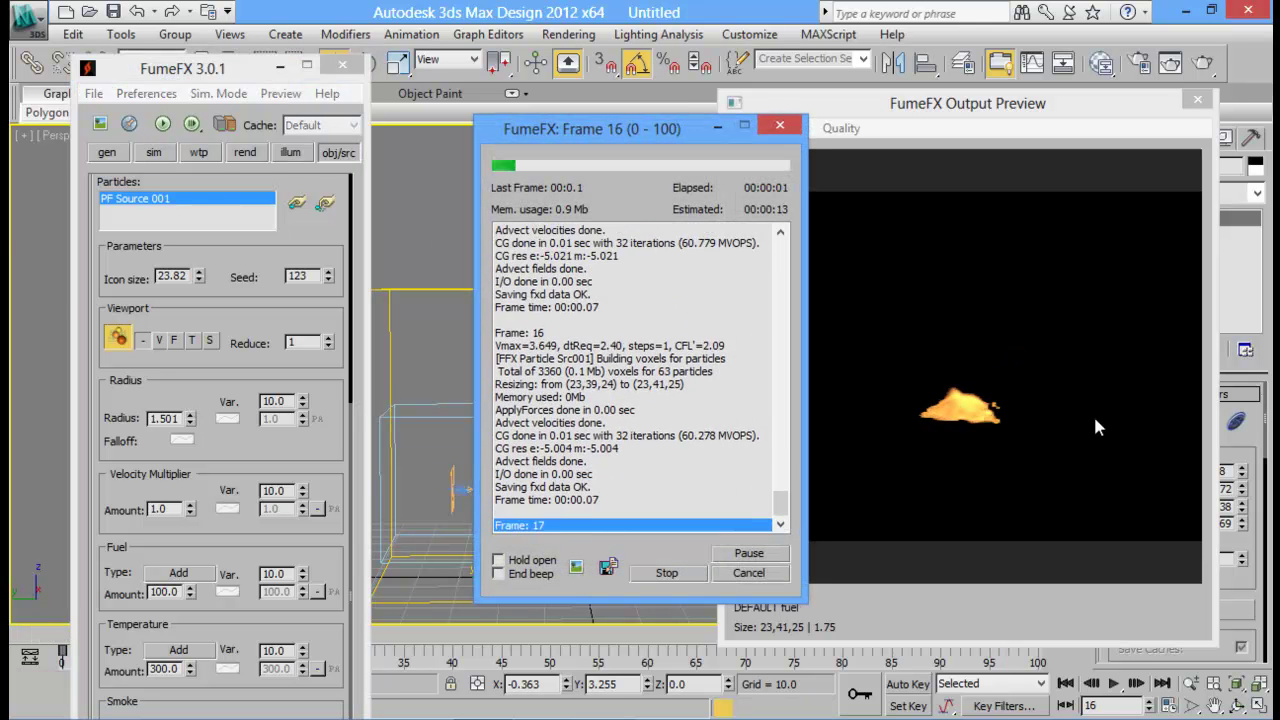
{"action": "left_click", "coordinate": [664, 573]}
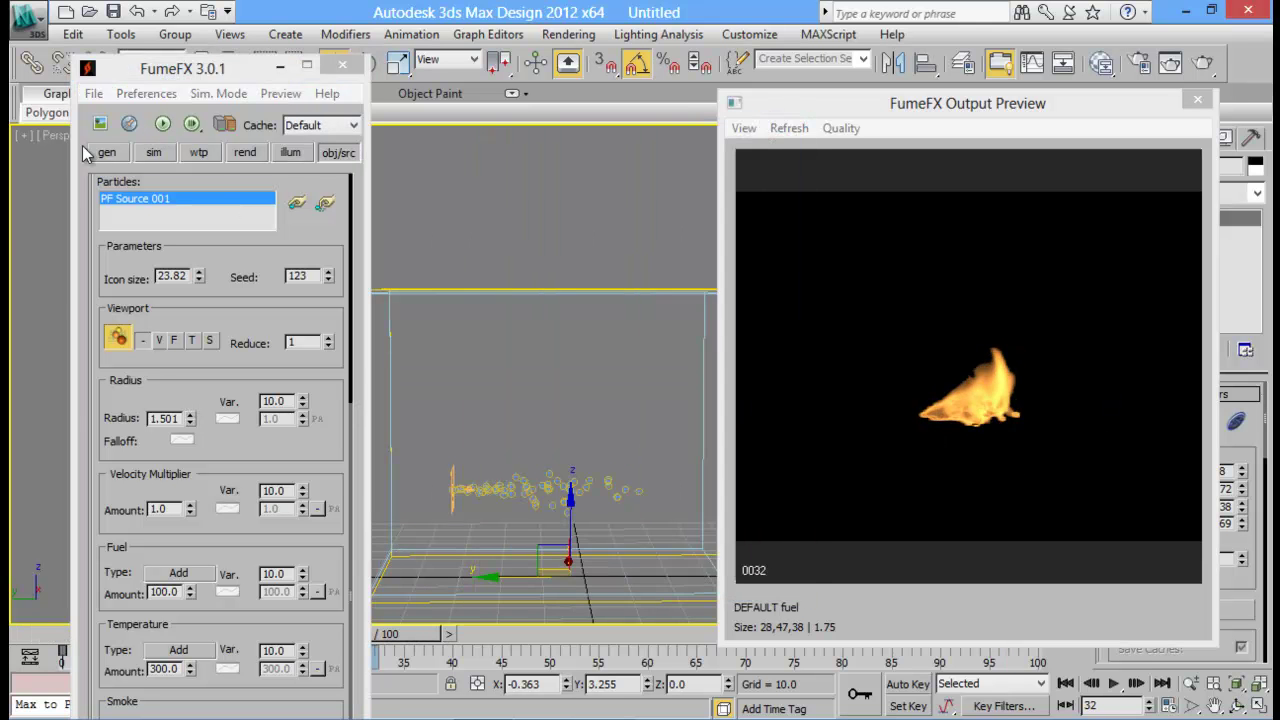
Reduce the grid Spacing to 0.884 and rerun the simulation up to about frame 40
{"action": "left_click", "coordinate": [107, 152]}
{"action": "mouse_move", "coordinate": [329, 227]}
{"action": "left_mouse_down"}
{"action": "mouse_move", "coordinate": [341, 267]}
{"action": "mouse_move", "coordinate": [335, 239]}
{"action": "left_mouse_up"}
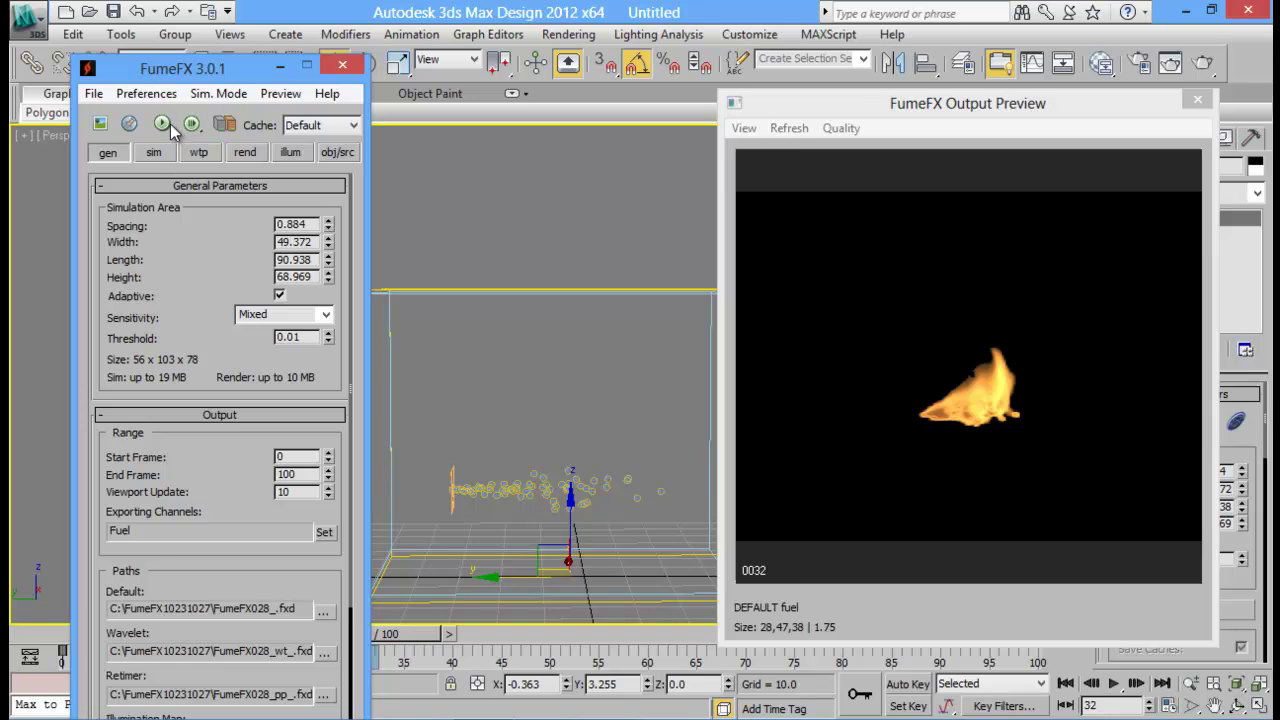
{"action": "left_click", "coordinate": [166, 124]}
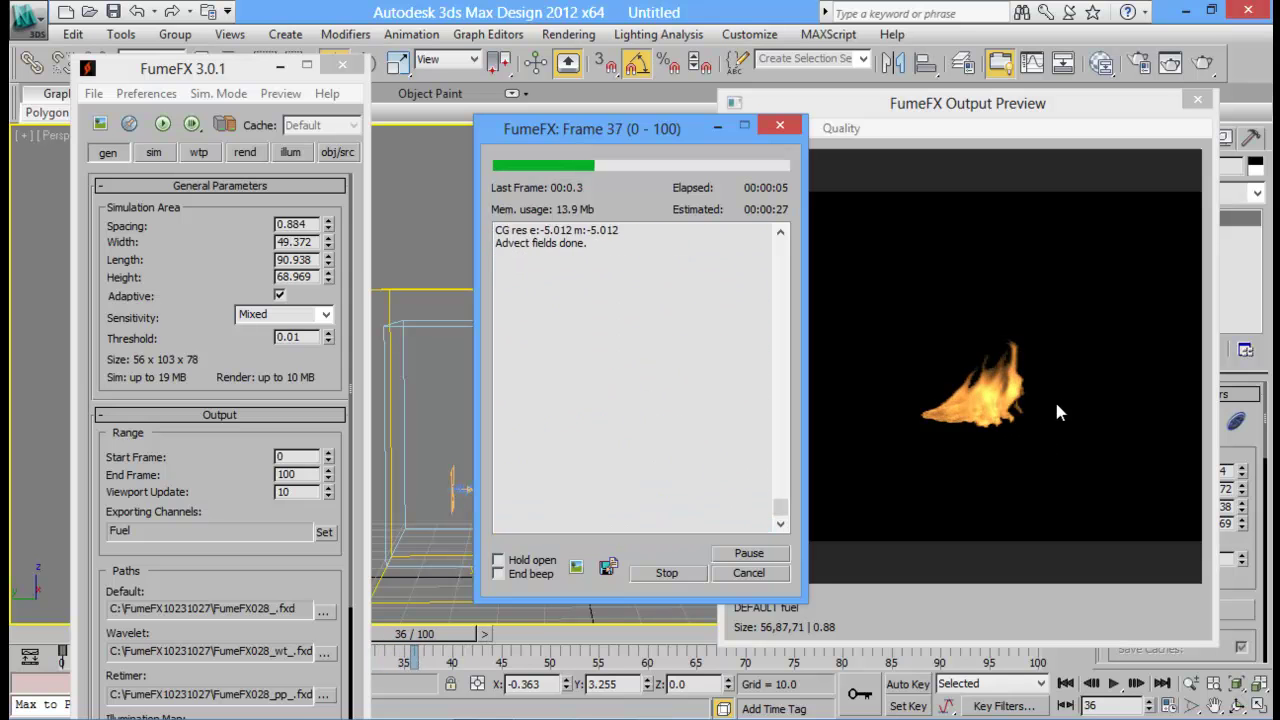
{"action": "left_click", "coordinate": [667, 573]}
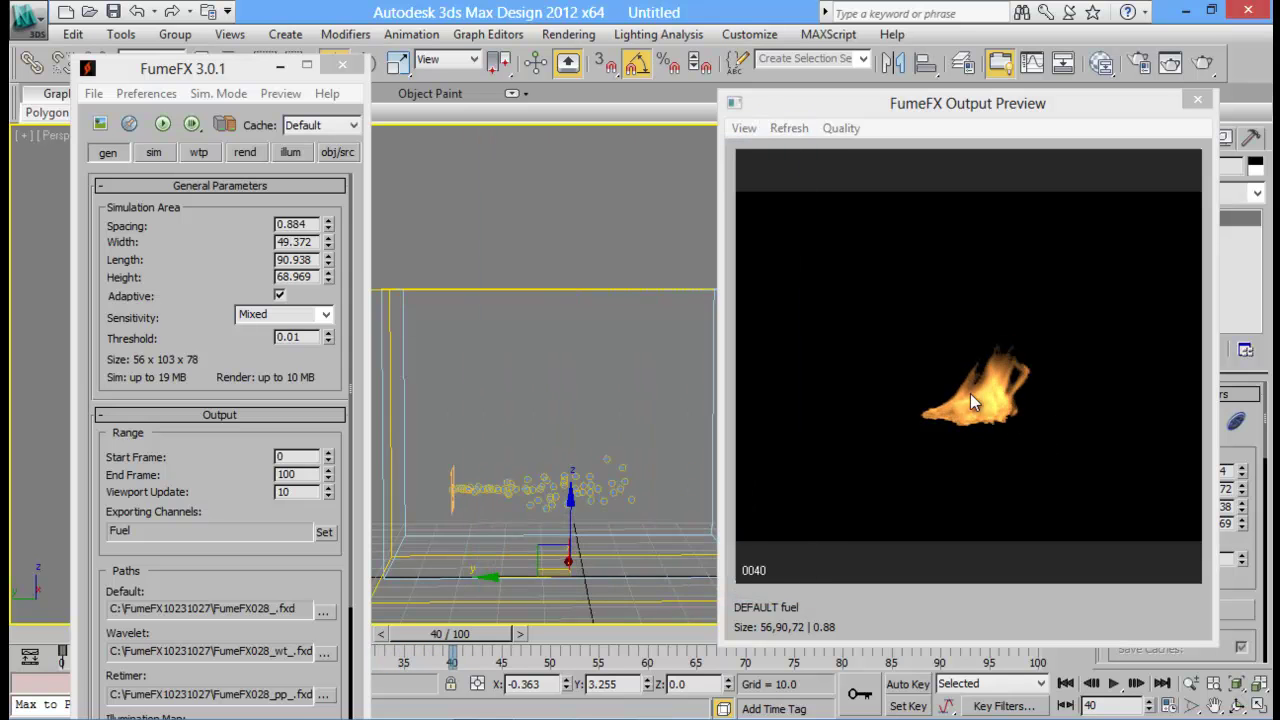
Set the grid's X Turbulence to 1.2 and its Maximum Iterations to 100 in the simulation settings
{"action": "left_click_drag", "start_coordinate": [1062, 104], "coordinate": [985, 99]}
{"action": "middle_click_drag", "start_coordinate": [471, 486], "coordinate": [539, 481], "text": "alt"}
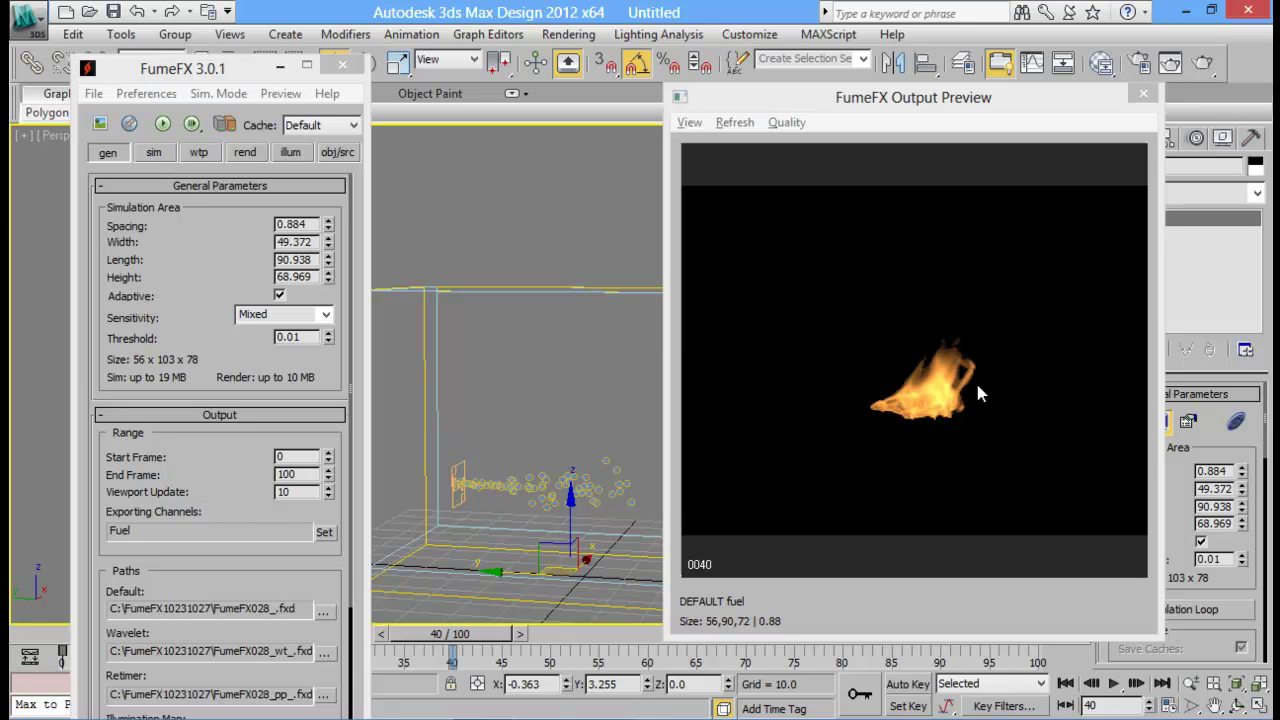
{"action": "left_click", "coordinate": [212, 299]}
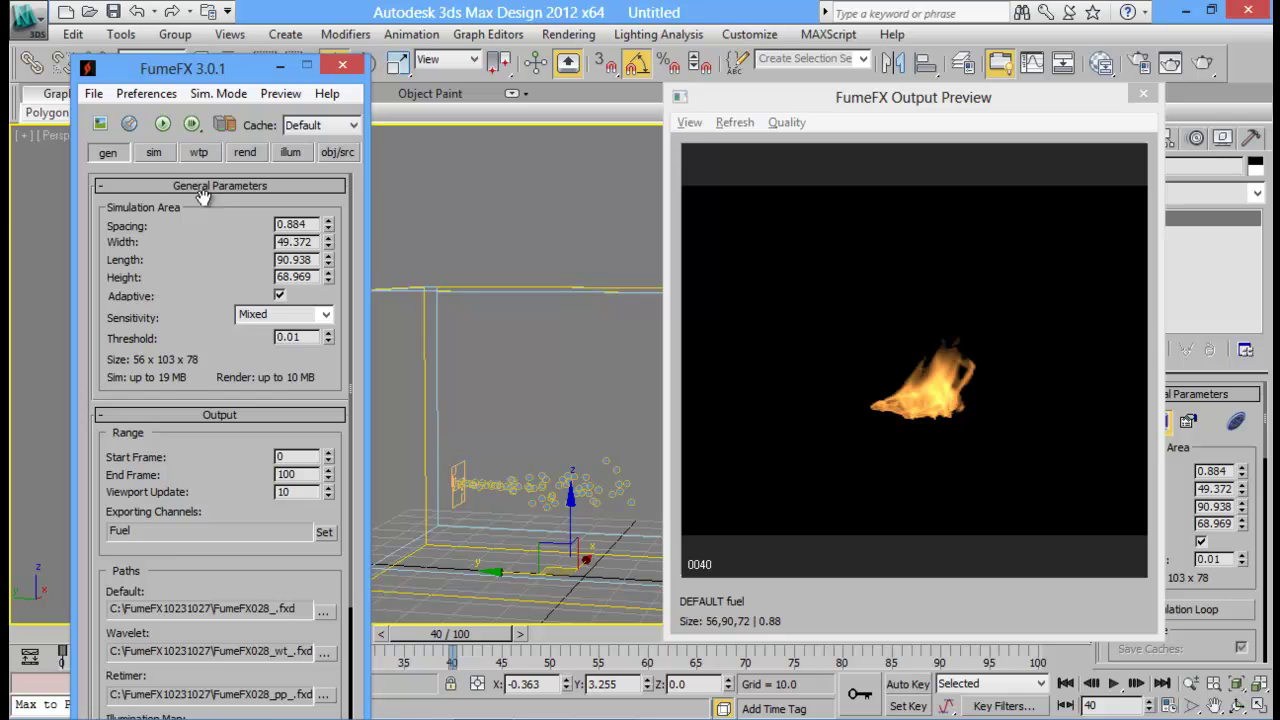
{"action": "mouse_move", "coordinate": [196, 333]}
{"action": "left_mouse_down"}
{"action": "mouse_move", "coordinate": [196, 205]}
{"action": "mouse_move", "coordinate": [196, 333]}
{"action": "left_mouse_up"}
{"action": "left_click", "coordinate": [152, 160]}
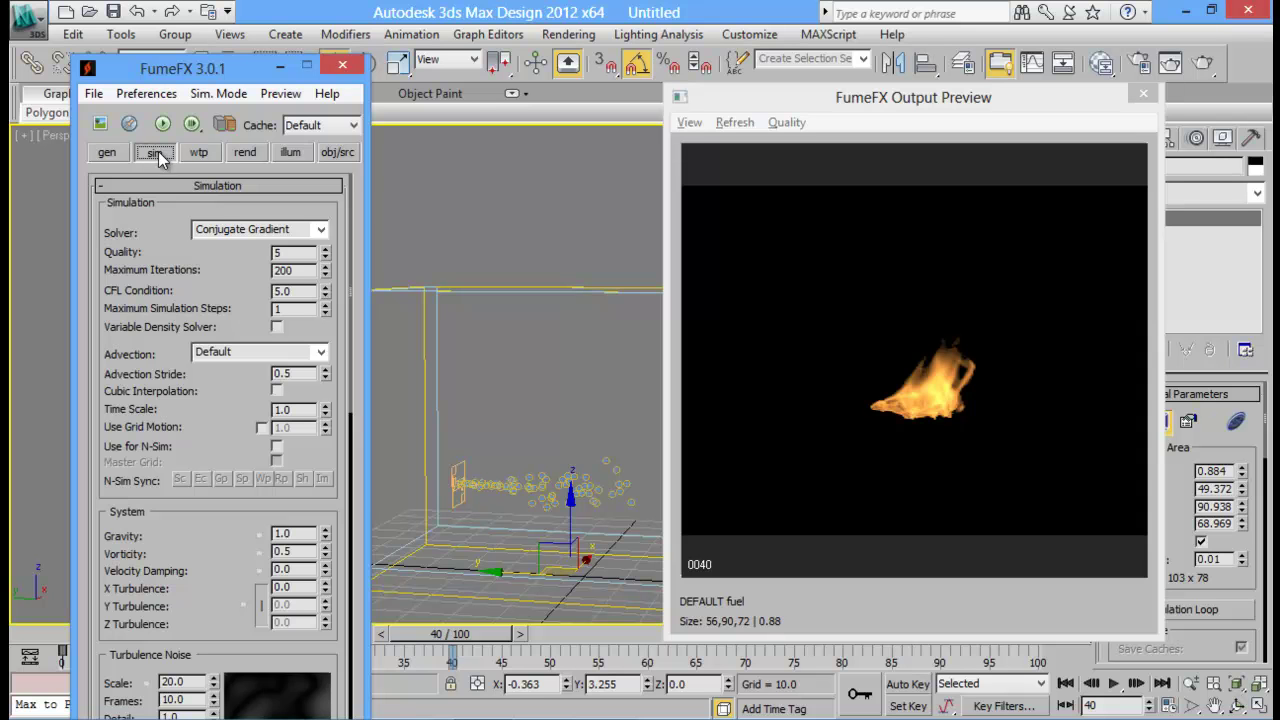
{"action": "left_click_drag", "start_coordinate": [234, 270], "coordinate": [239, 246]}
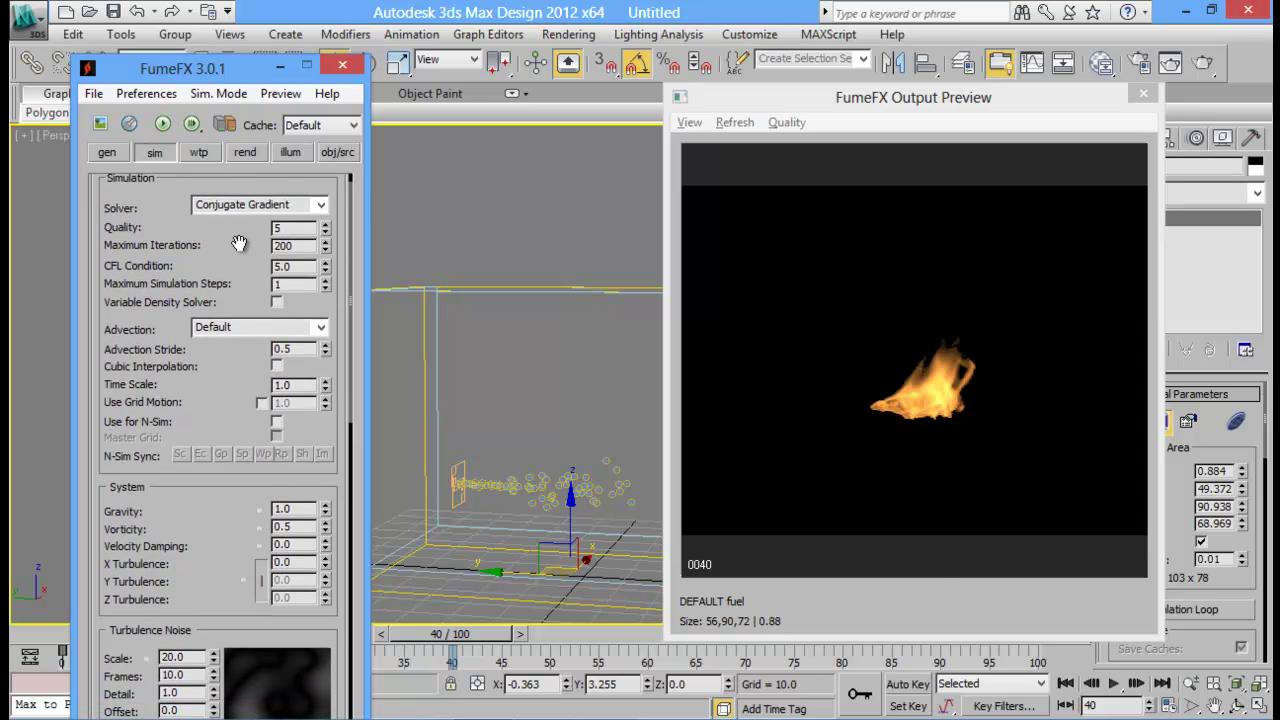
{"action": "scroll", "coordinate": [235, 246], "scroll_direction": "down", "scroll_amount": 2}
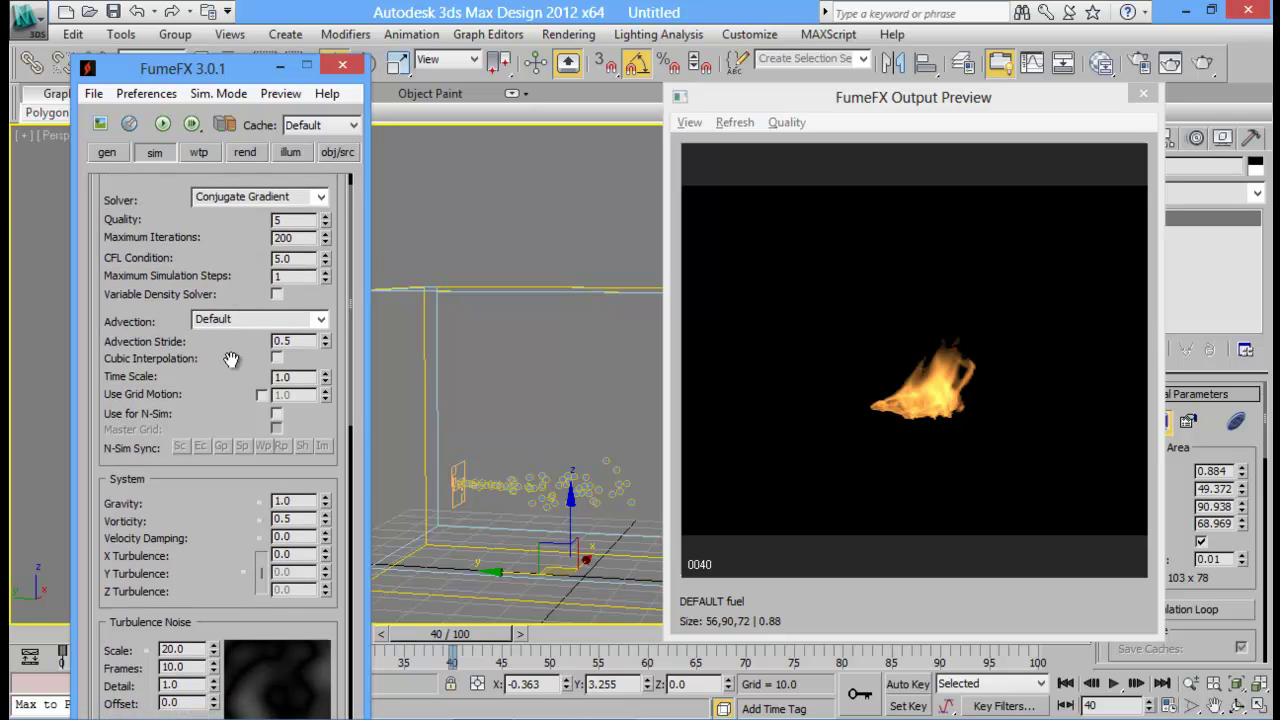
{"action": "scroll", "coordinate": [236, 390], "scroll_direction": "down", "scroll_amount": 2}
{"action": "scroll", "coordinate": [205, 345], "scroll_direction": "down", "scroll_amount": 2}
{"action": "scroll", "coordinate": [208, 337], "scroll_direction": "down", "scroll_amount": 2}
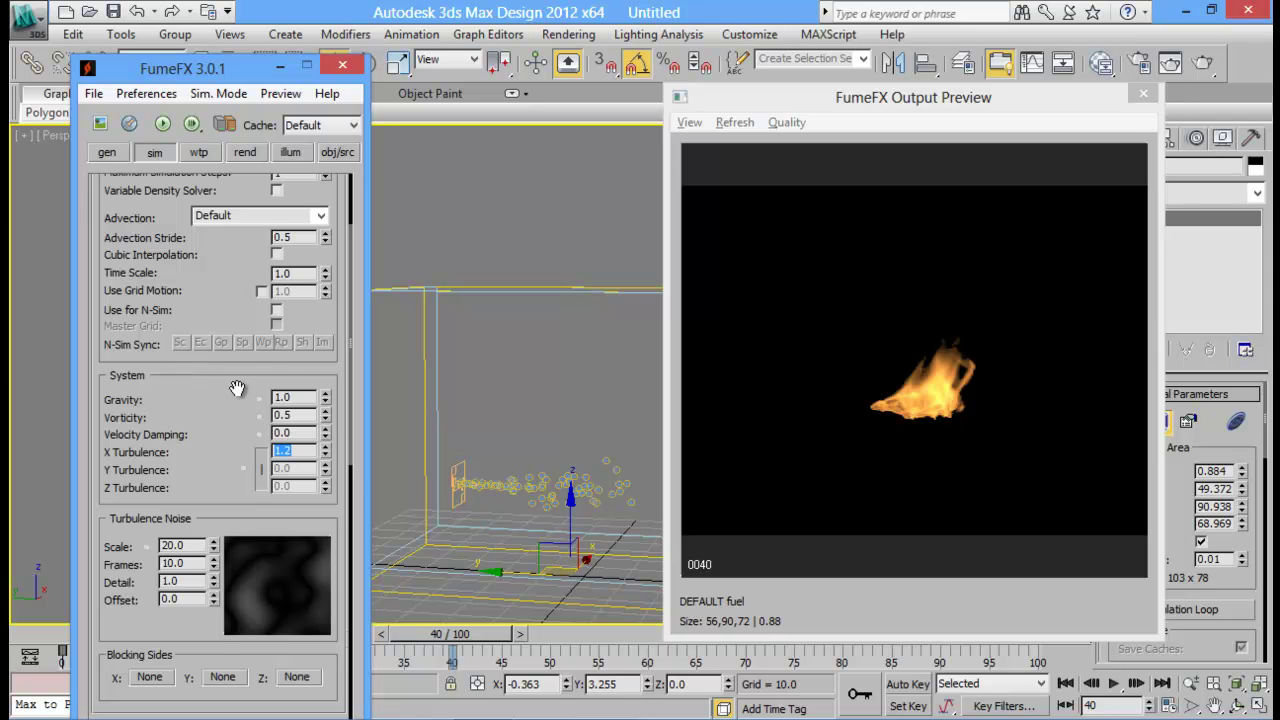
{"action": "scroll", "coordinate": [239, 390], "scroll_direction": "up", "scroll_amount": 6}
{"action": "double_click", "coordinate": [305, 274]}
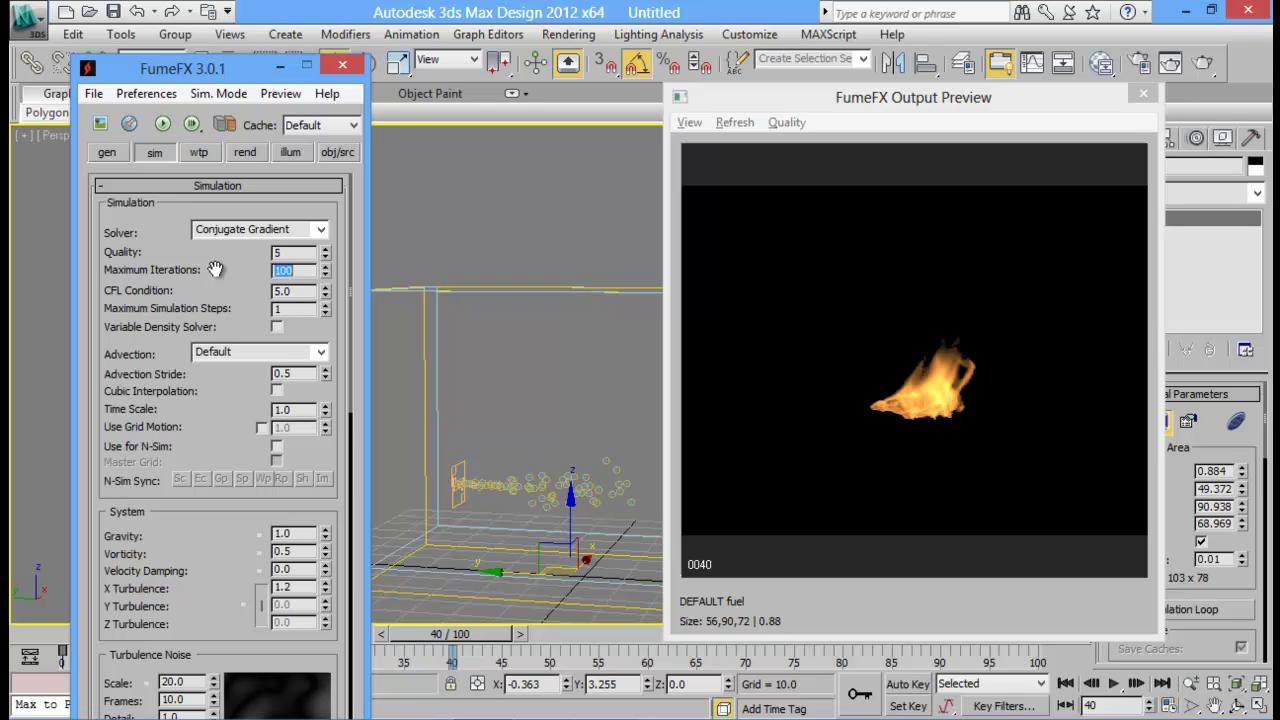
Set the Turbulence Noise to Scale 1.0, Frames 1.0 and Detail 5.0
{"action": "scroll", "coordinate": [210, 320], "scroll_direction": "down", "scroll_amount": 10}
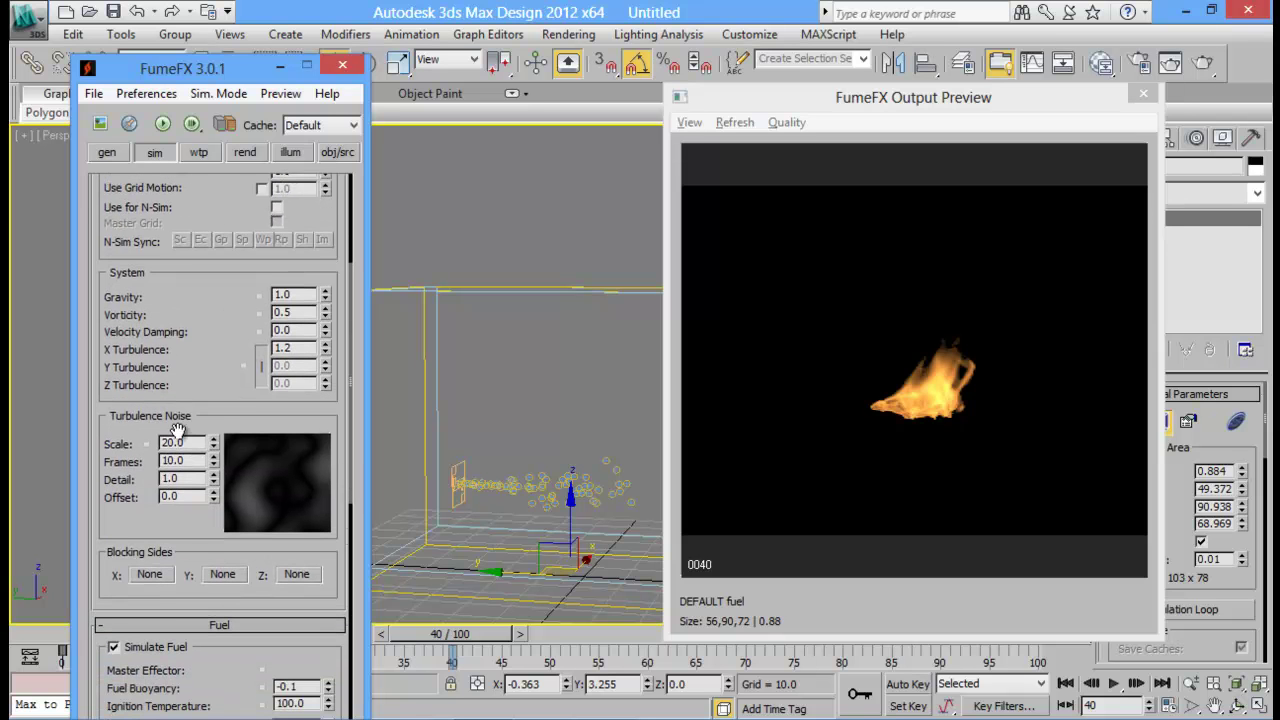
{"action": "double_click", "coordinate": [185, 447]}
{"action": "type", "text": "0"}
{"action": "key", "text": "Return"}
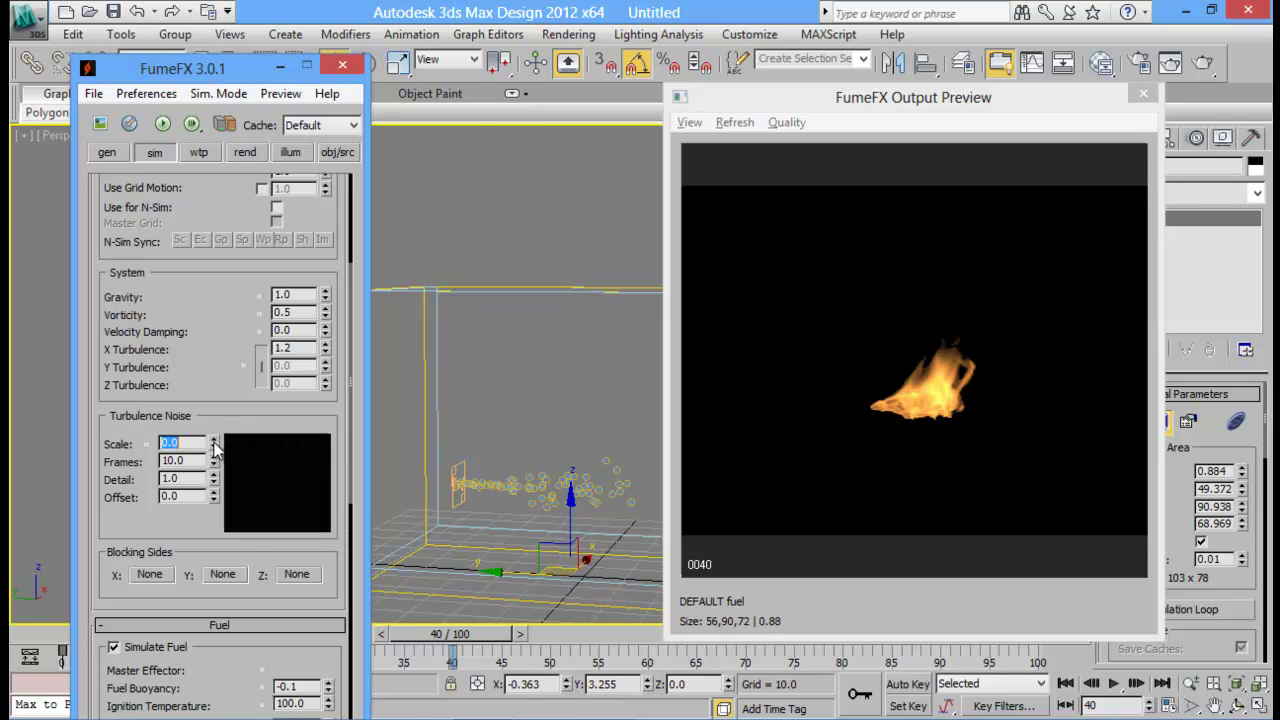
{"action": "type", "text": "1"}
{"action": "key", "text": "Return"}
{"action": "left_click", "coordinate": [192, 462]}
{"action": "left_click_drag", "start_coordinate": [192, 462], "coordinate": [123, 463]}
{"action": "type", "text": "1"}
{"action": "key", "text": "Return"}
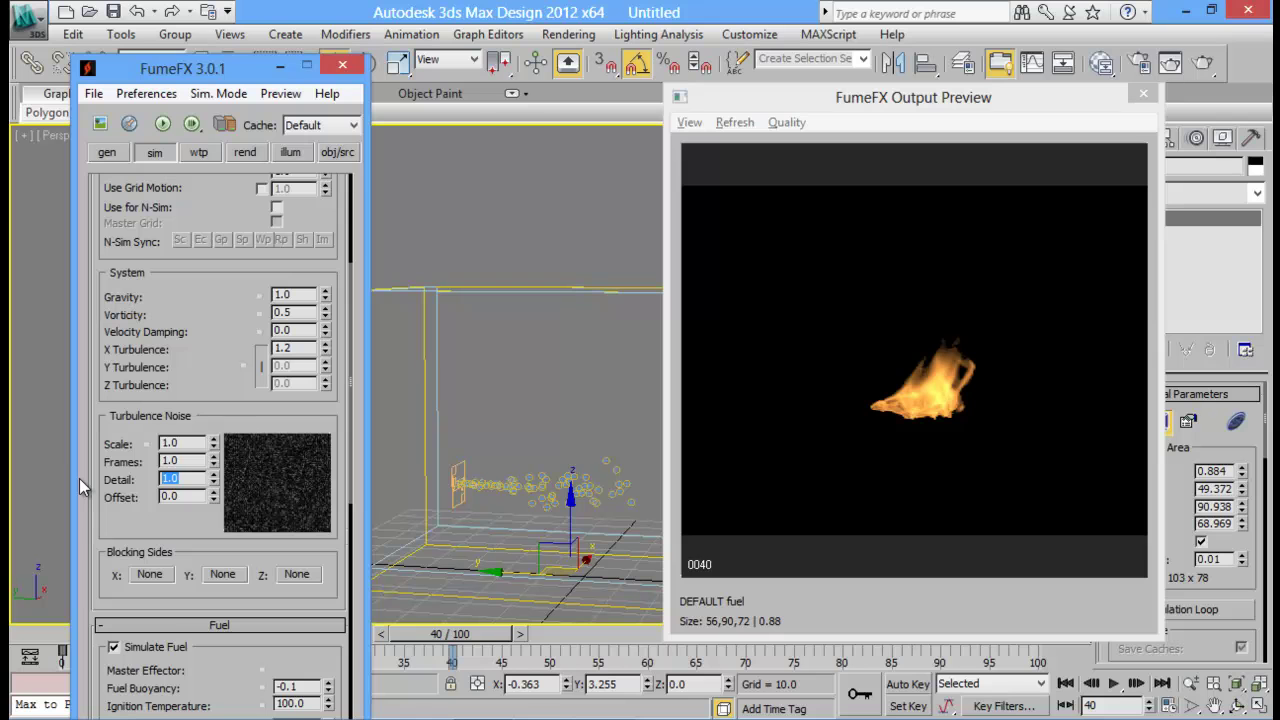
{"action": "type", "text": "5"}
{"action": "key", "text": "Return"}
Set the fuel's Burn Rate to 25.0 and its Burn Rate Variation to 1.0
{"action": "left_click", "coordinate": [217, 318]}
{"action": "scroll", "coordinate": [184, 550], "scroll_direction": "down", "scroll_amount": 4}
{"action": "left_click_drag", "start_coordinate": [221, 455], "coordinate": [224, 443]}
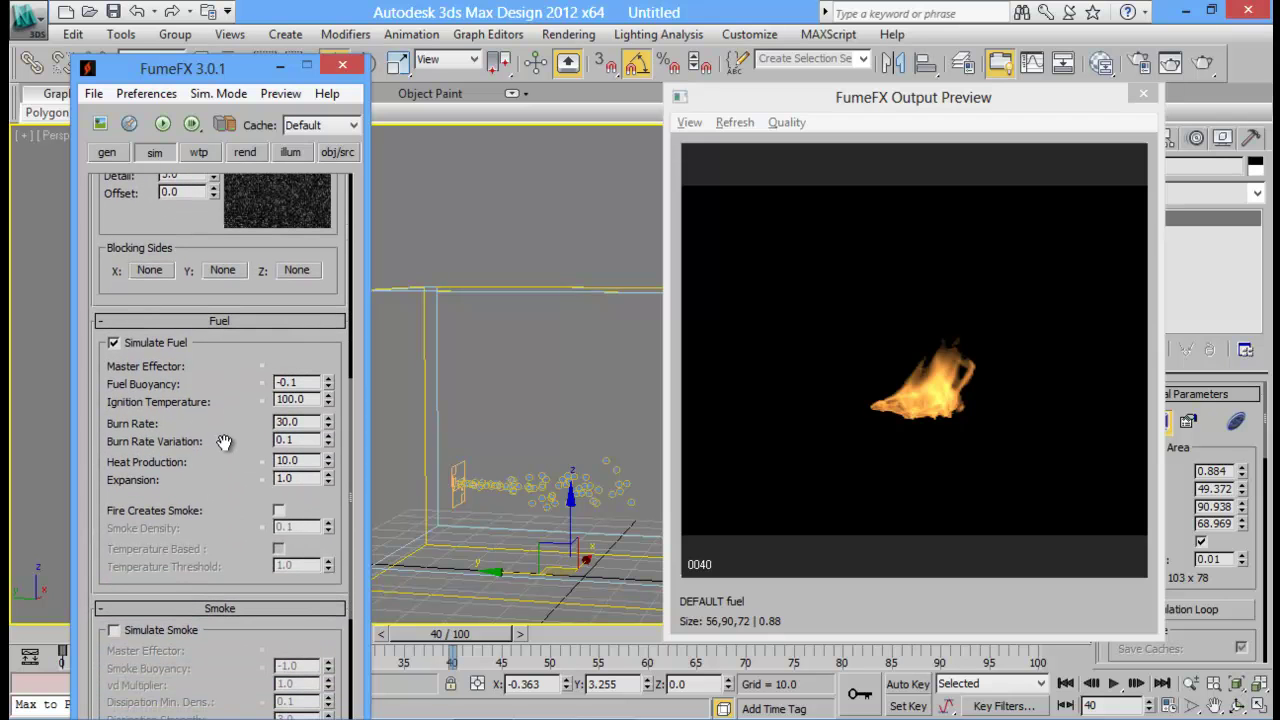
{"action": "scroll", "coordinate": [215, 385], "scroll_direction": "down", "scroll_amount": 1}
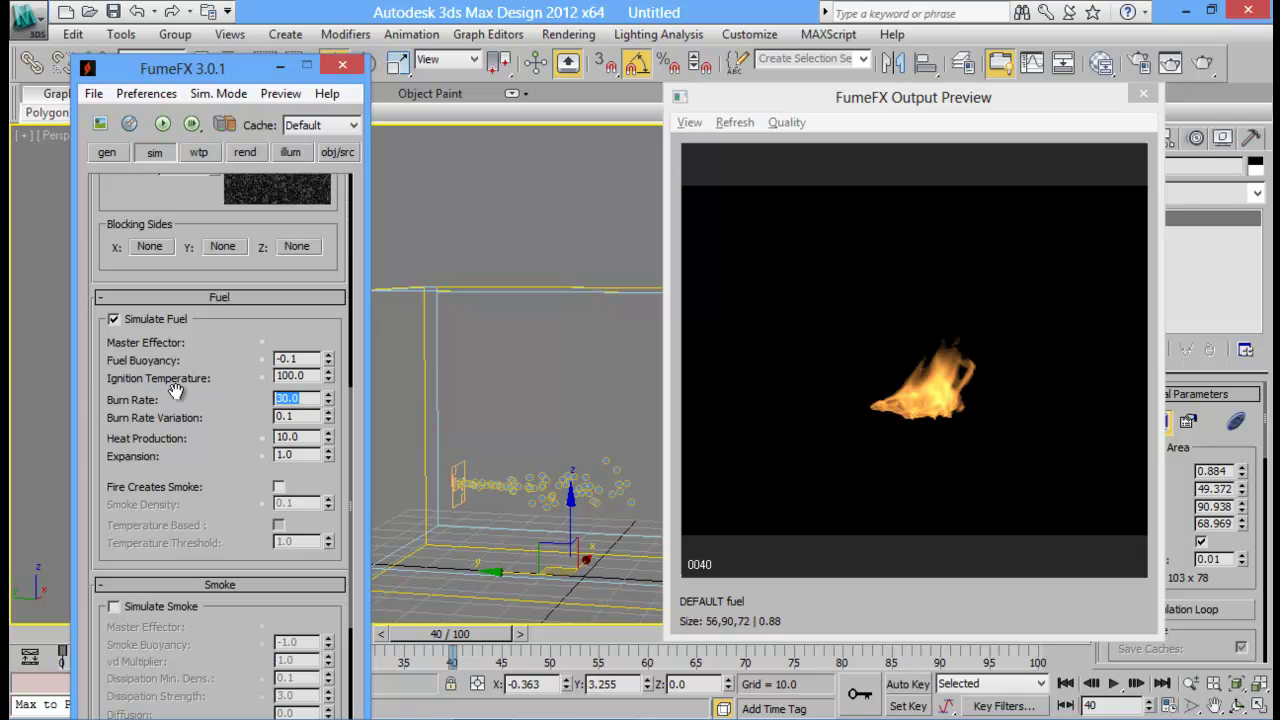
{"action": "left_click_drag", "start_coordinate": [329, 402], "coordinate": [330, 412]}
{"action": "left_click_drag", "start_coordinate": [240, 420], "coordinate": [239, 380]}
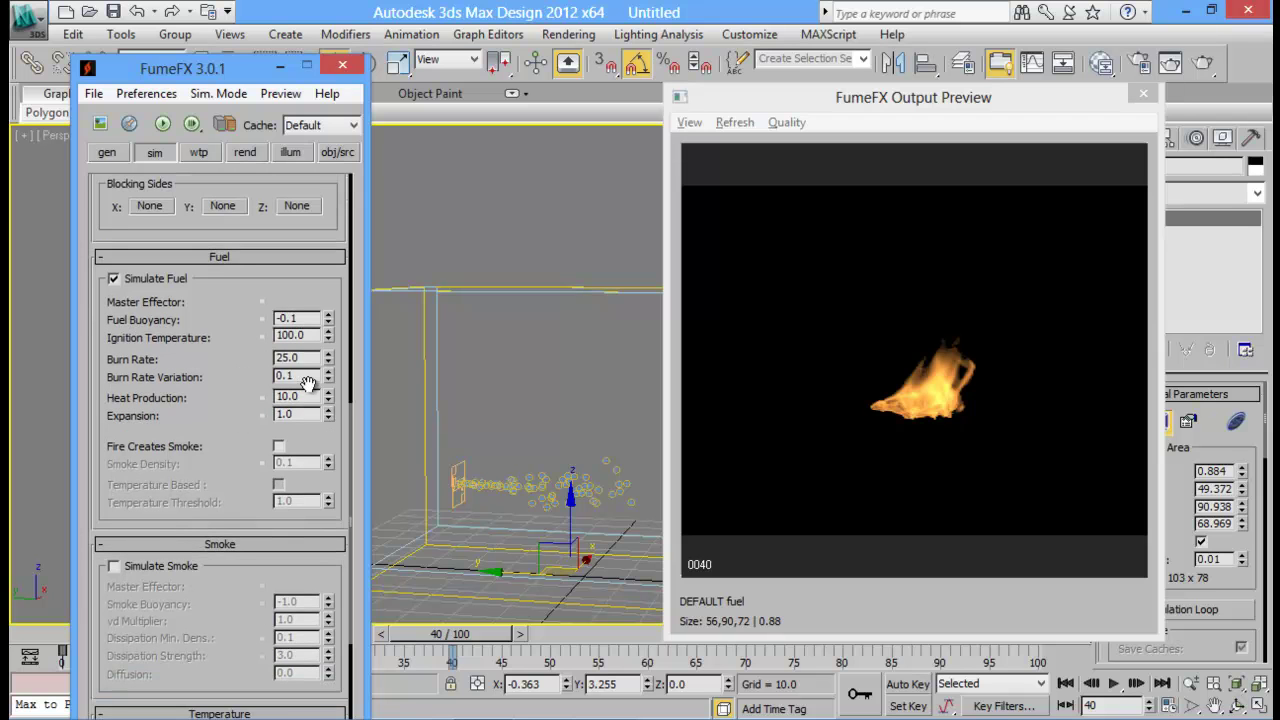
{"action": "left_click_drag", "start_coordinate": [186, 397], "coordinate": [258, 518]}
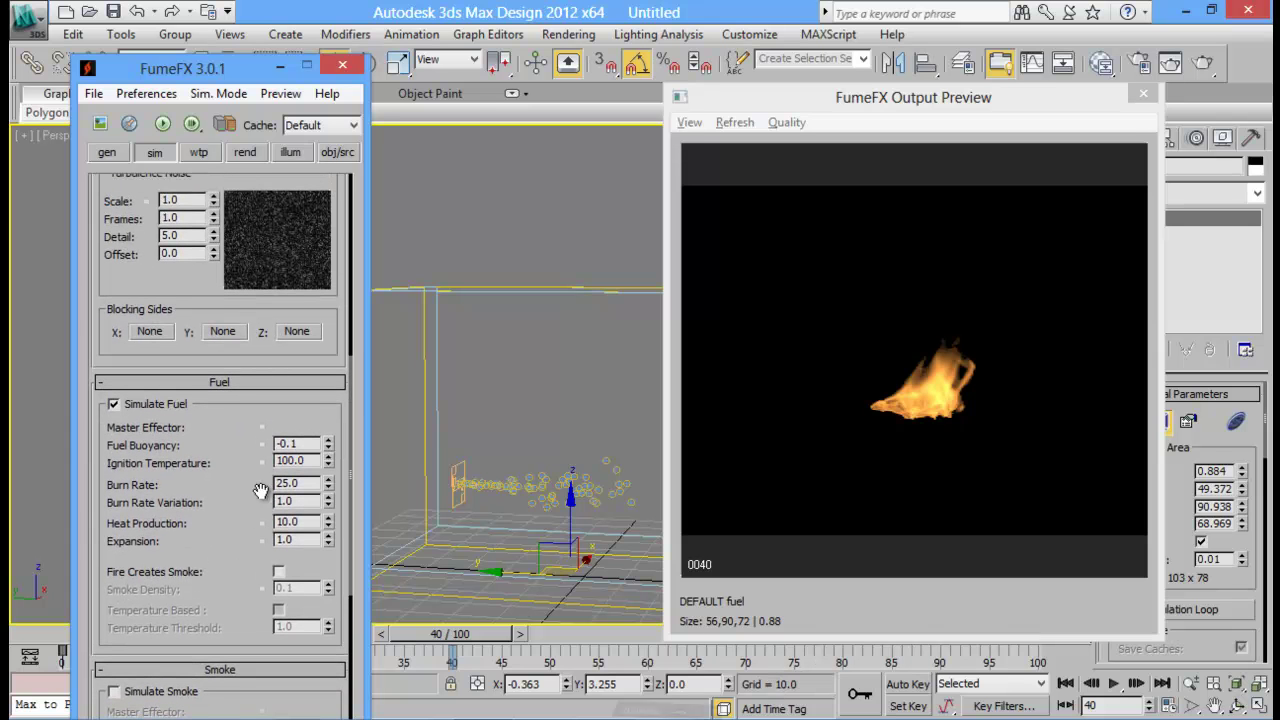
Rerun the simulation with the new turbulence and fuel settings and stop it around frame 54
{"action": "left_click", "coordinate": [162, 124]}
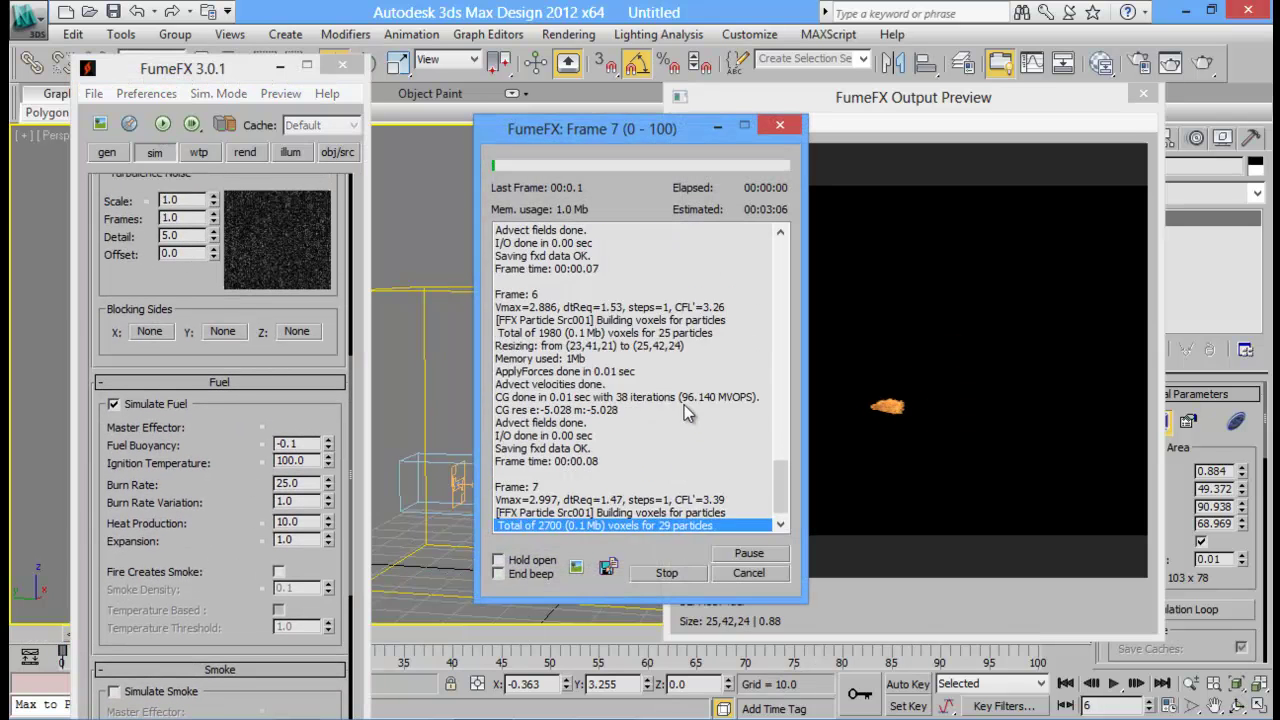
{"action": "left_click_drag", "start_coordinate": [697, 131], "coordinate": [587, 131]}
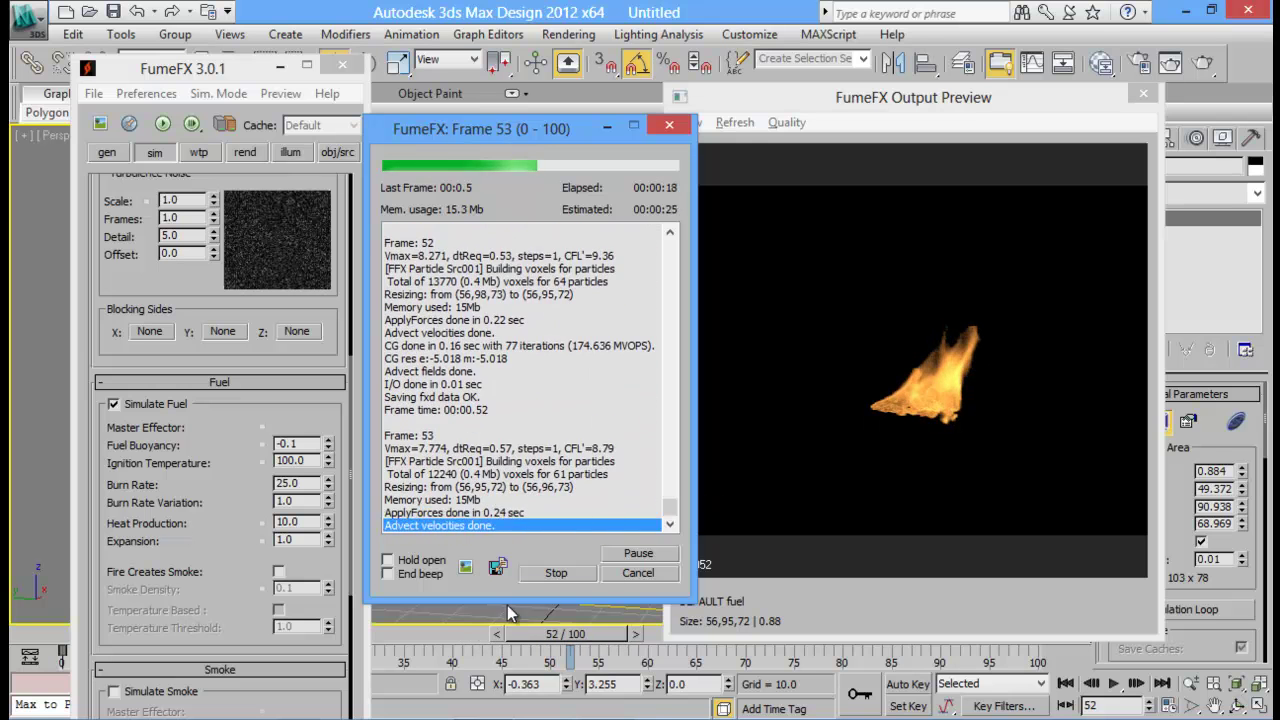
{"action": "left_click", "coordinate": [556, 573]}
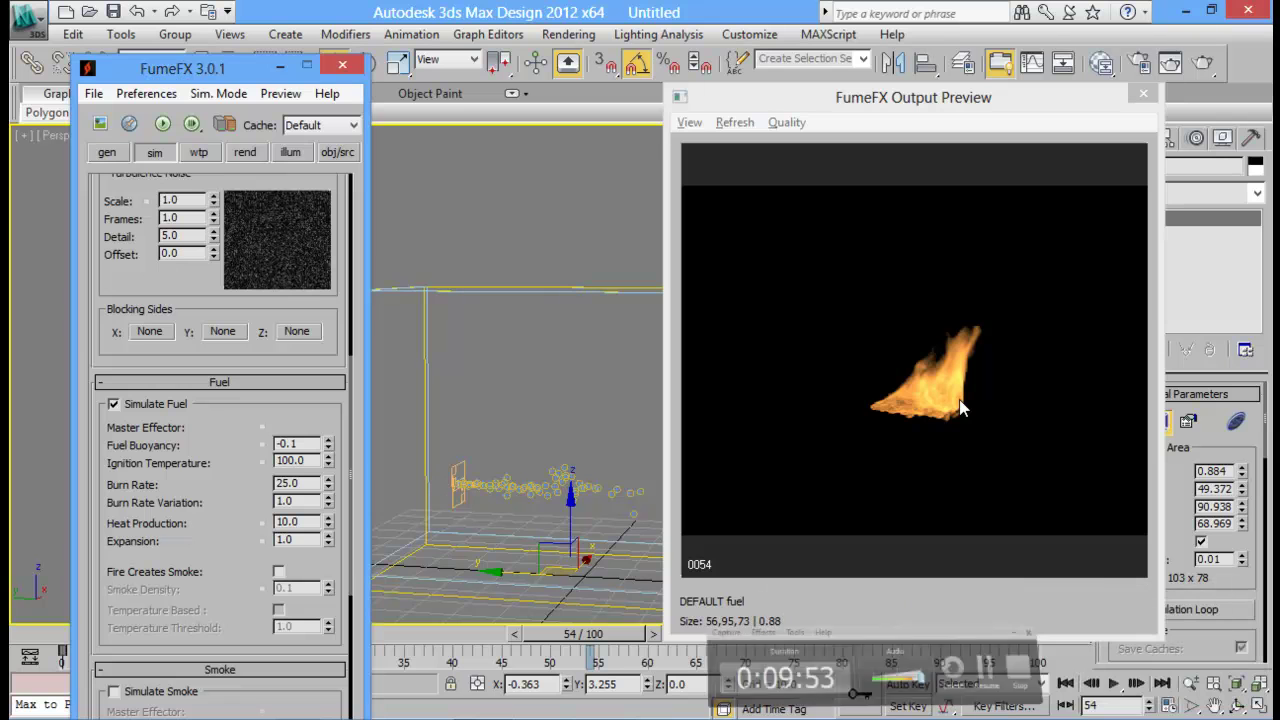
Set the fuel's Burn Rate to 30.0
{"action": "double_click", "coordinate": [302, 483]}
{"action": "type", "text": "30"}
{"action": "key", "text": "Return"}
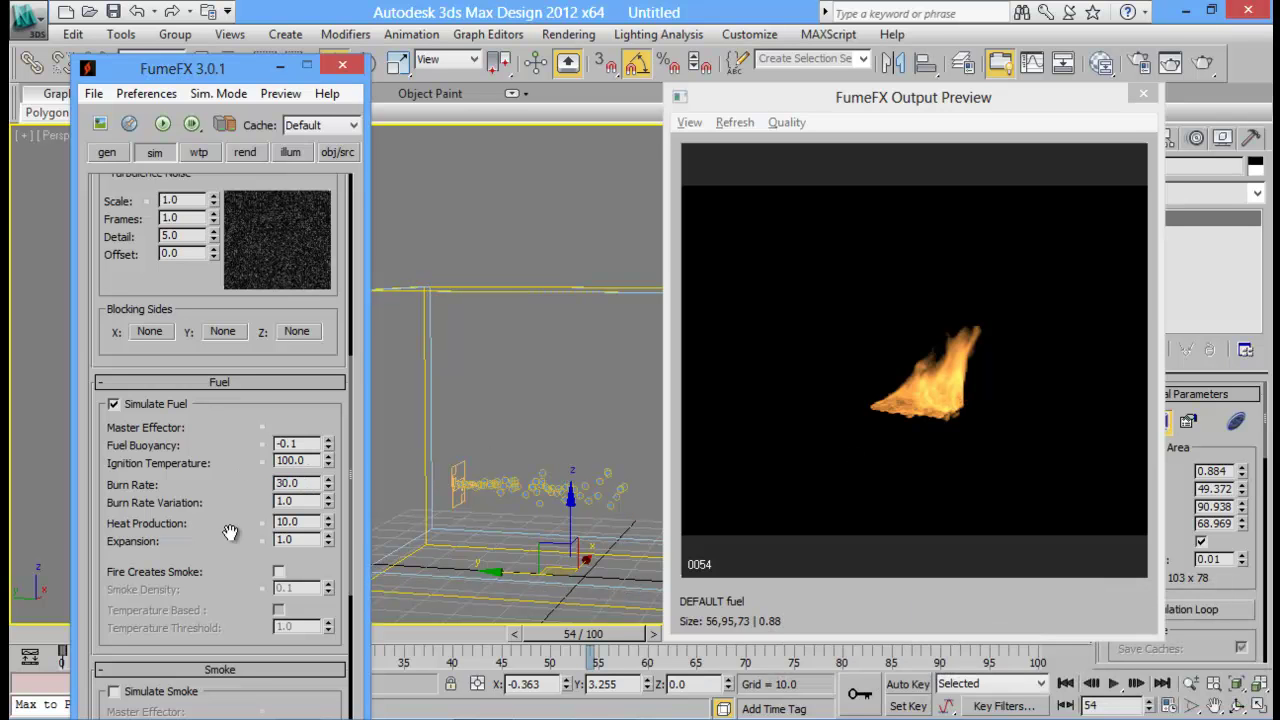
Raise the Vorticity to 1.0, then rerun the simulation and stop it around frame 33
{"action": "scroll", "coordinate": [222, 510], "scroll_direction": "up", "scroll_amount": 5}
{"action": "scroll", "coordinate": [215, 364], "scroll_direction": "up", "scroll_amount": 2}
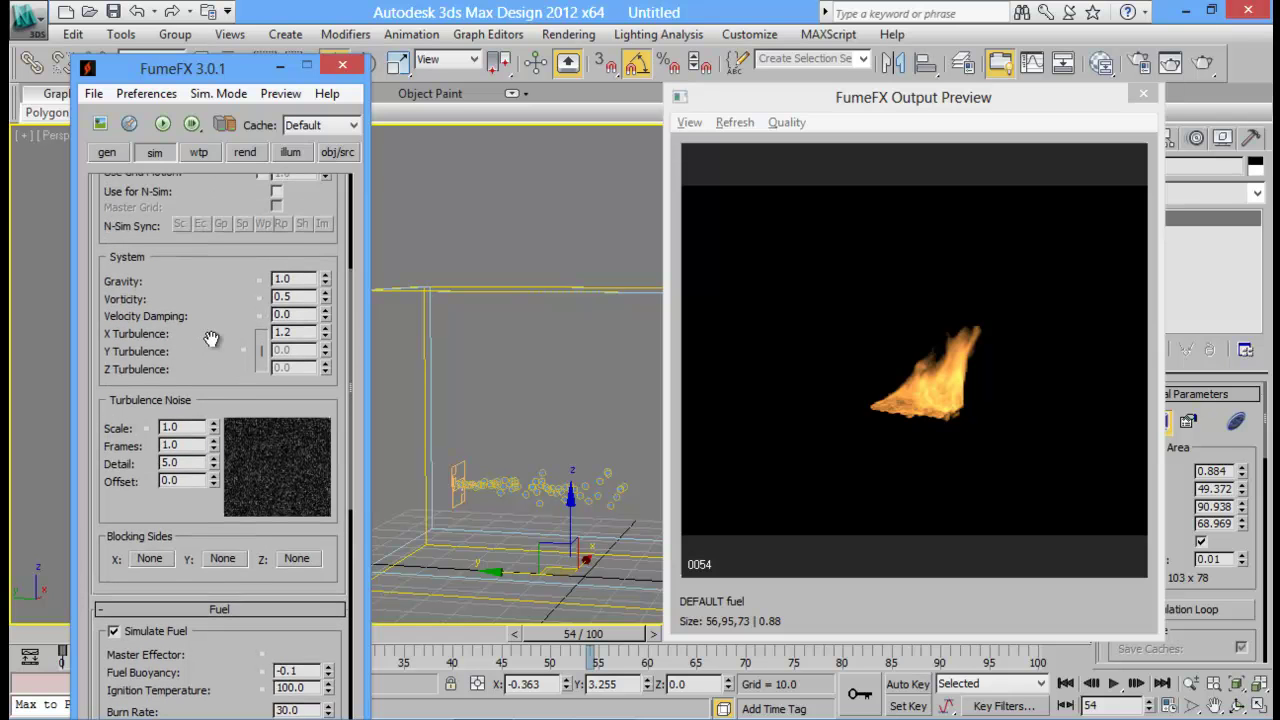
{"action": "left_click_drag", "start_coordinate": [215, 364], "coordinate": [224, 405]}
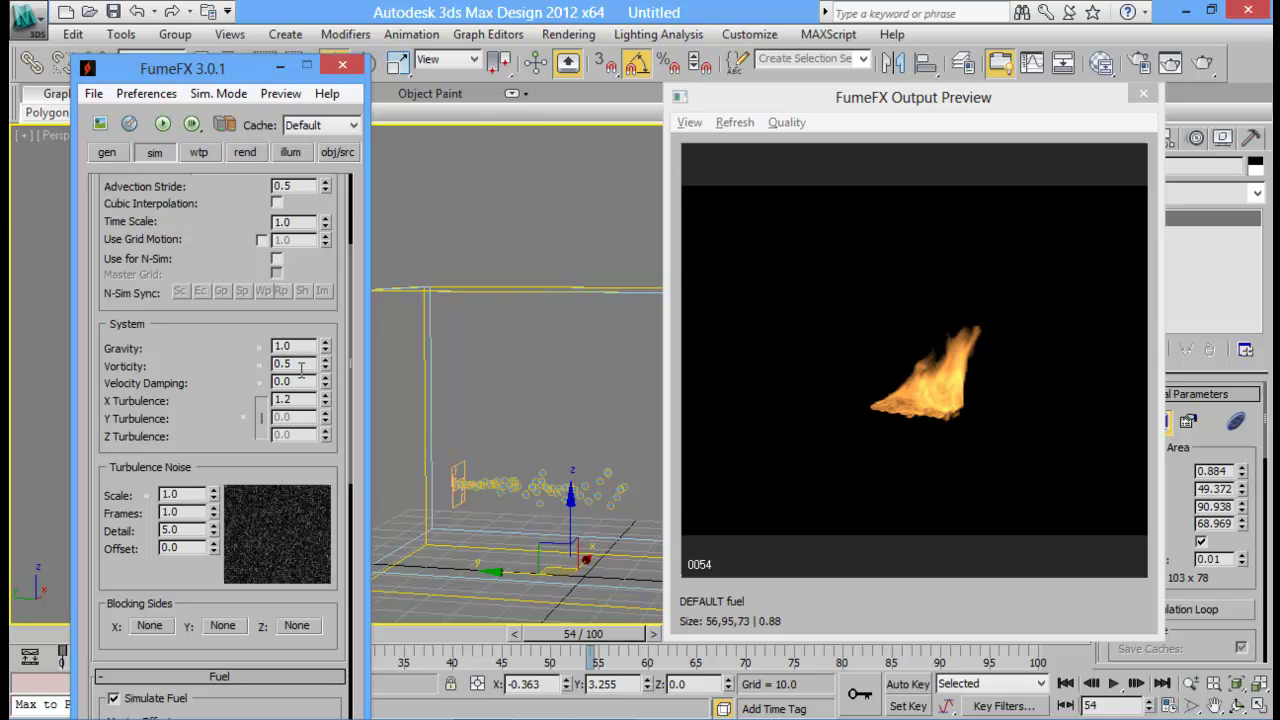
{"action": "left_click_drag", "start_coordinate": [325, 361], "coordinate": [325, 347]}
{"action": "left_click", "coordinate": [168, 127]}
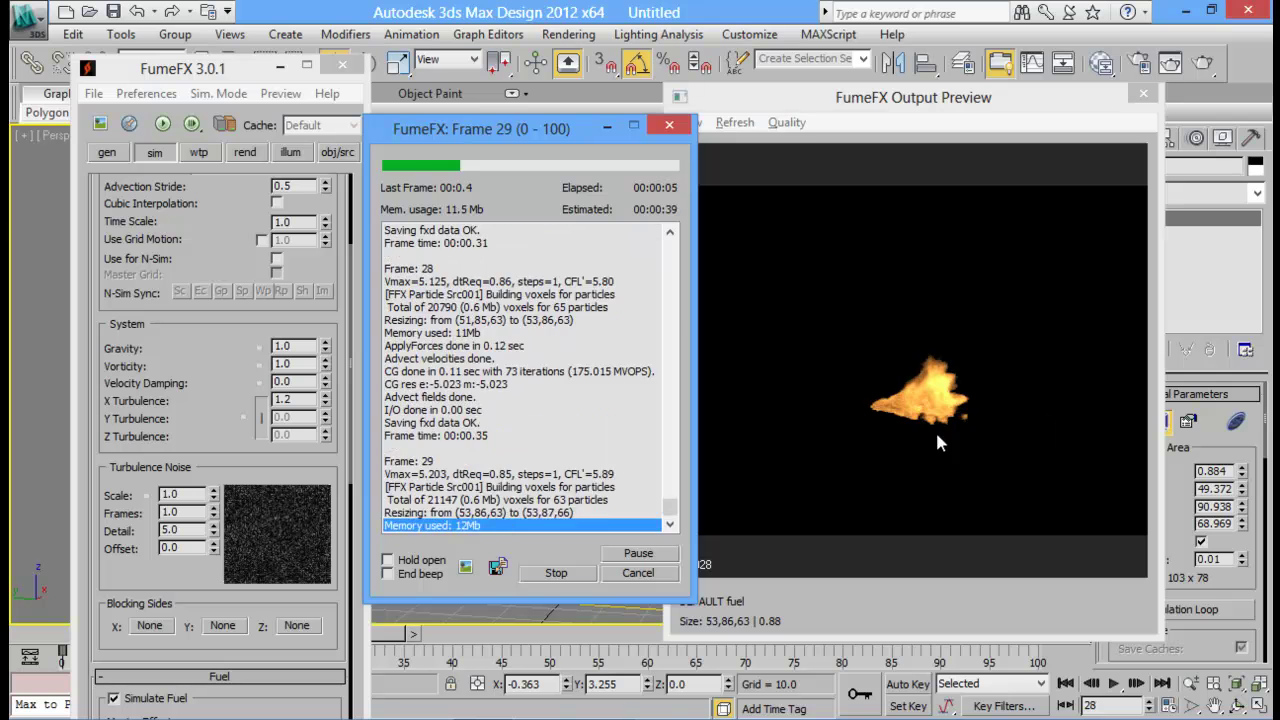
{"action": "left_click", "coordinate": [540, 577]}
{"action": "scroll", "coordinate": [222, 448], "scroll_direction": "down", "scroll_amount": 5}
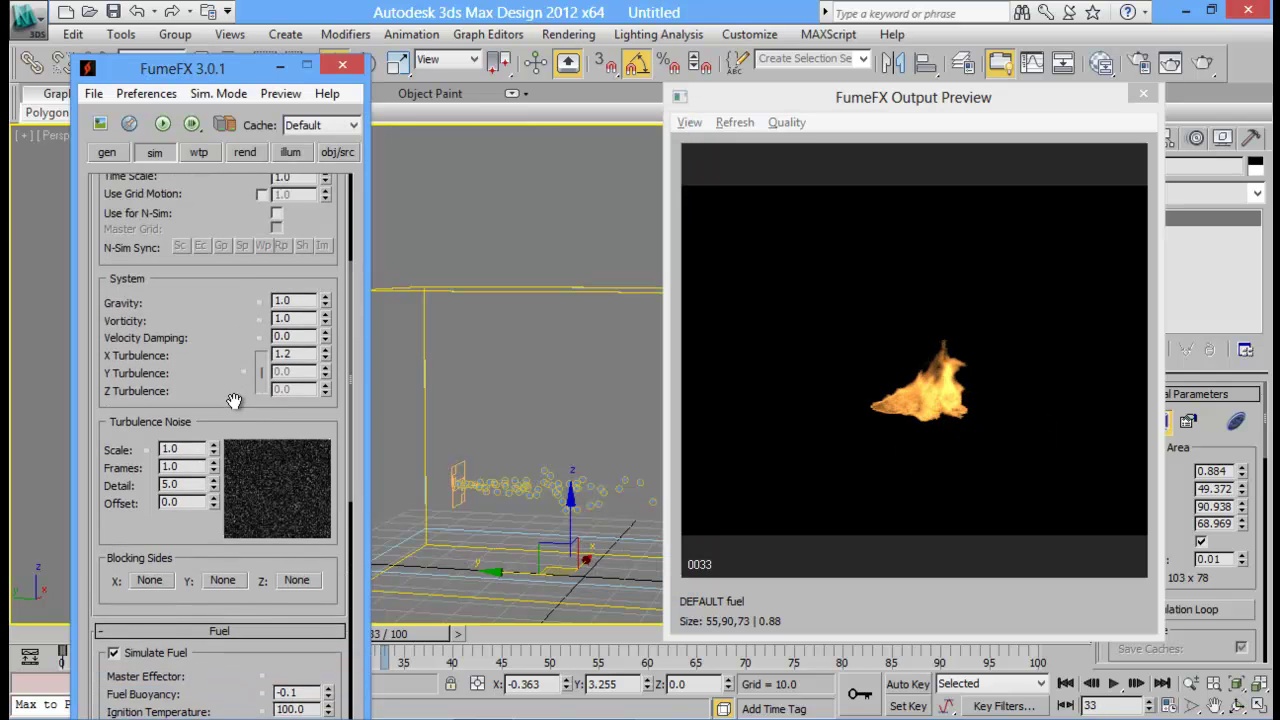
{"action": "left_click_drag", "start_coordinate": [231, 539], "coordinate": [209, 590]}
{"action": "scroll", "coordinate": [202, 211], "scroll_direction": "up", "scroll_amount": 5}
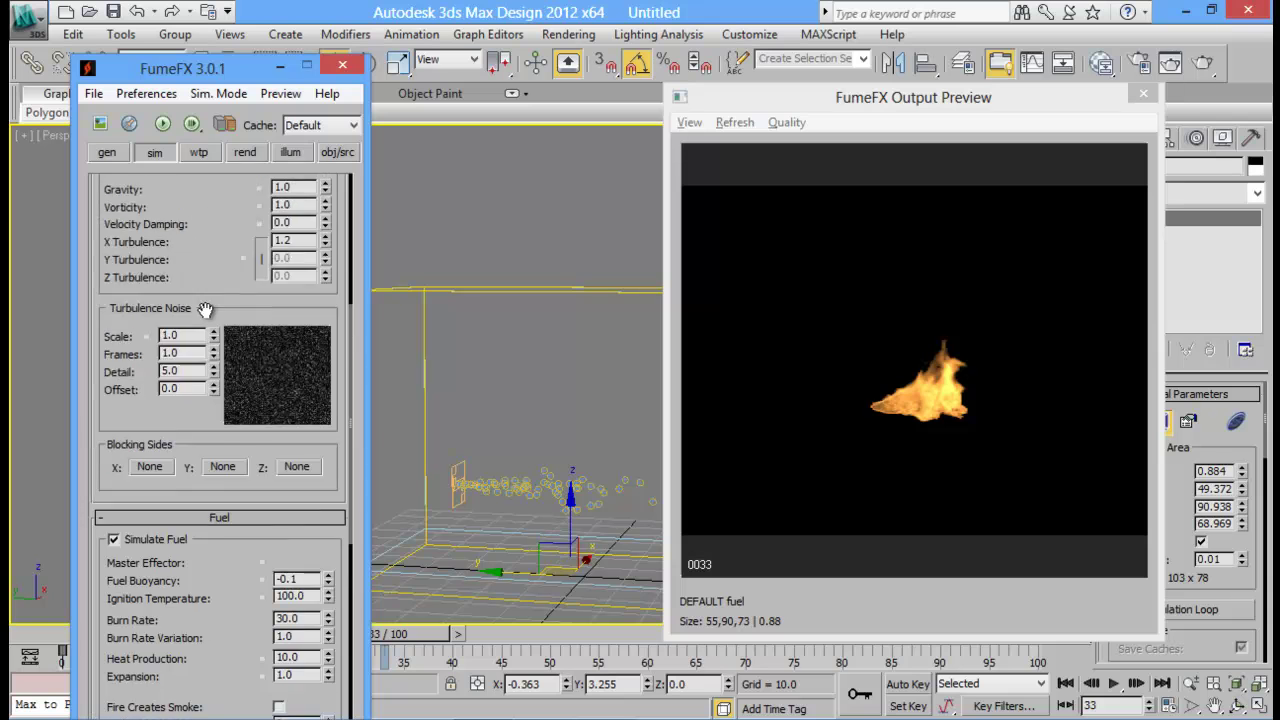
Switch the Fire color in the rendering settings to Key mode and open its gradient for editing
{"action": "left_click", "coordinate": [245, 152]}
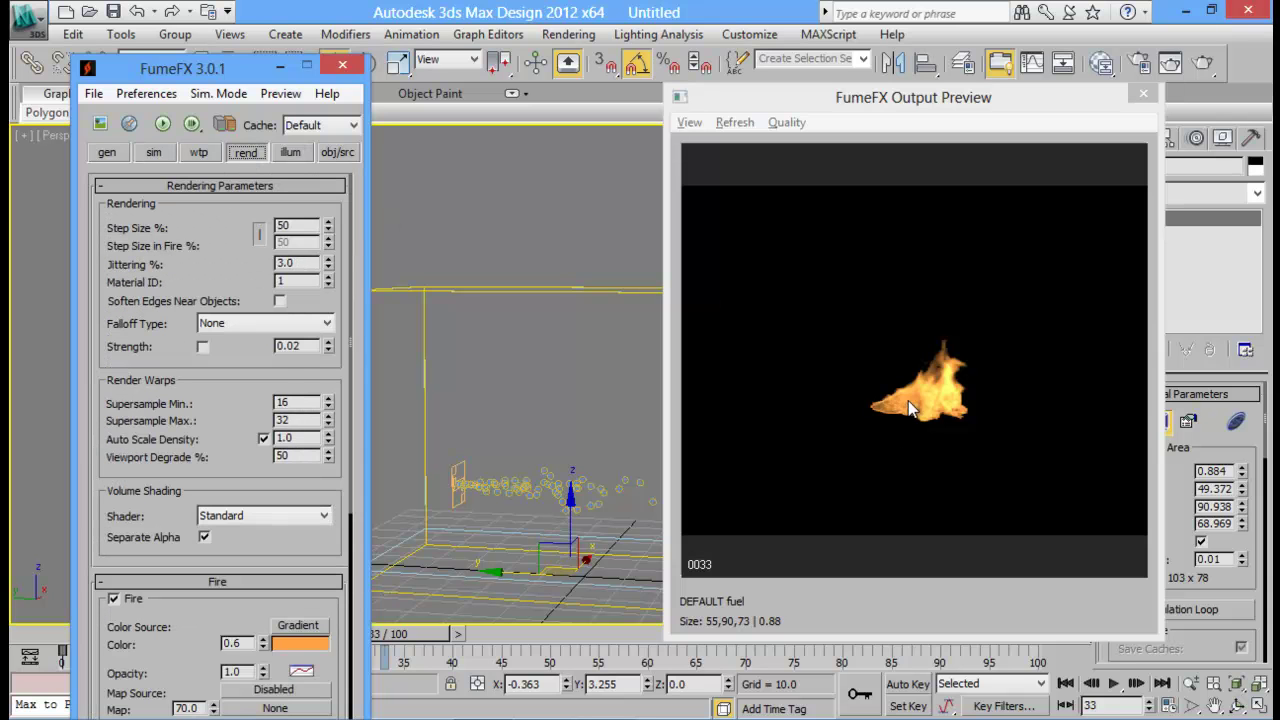
{"action": "left_click_drag", "start_coordinate": [232, 412], "coordinate": [236, 334]}
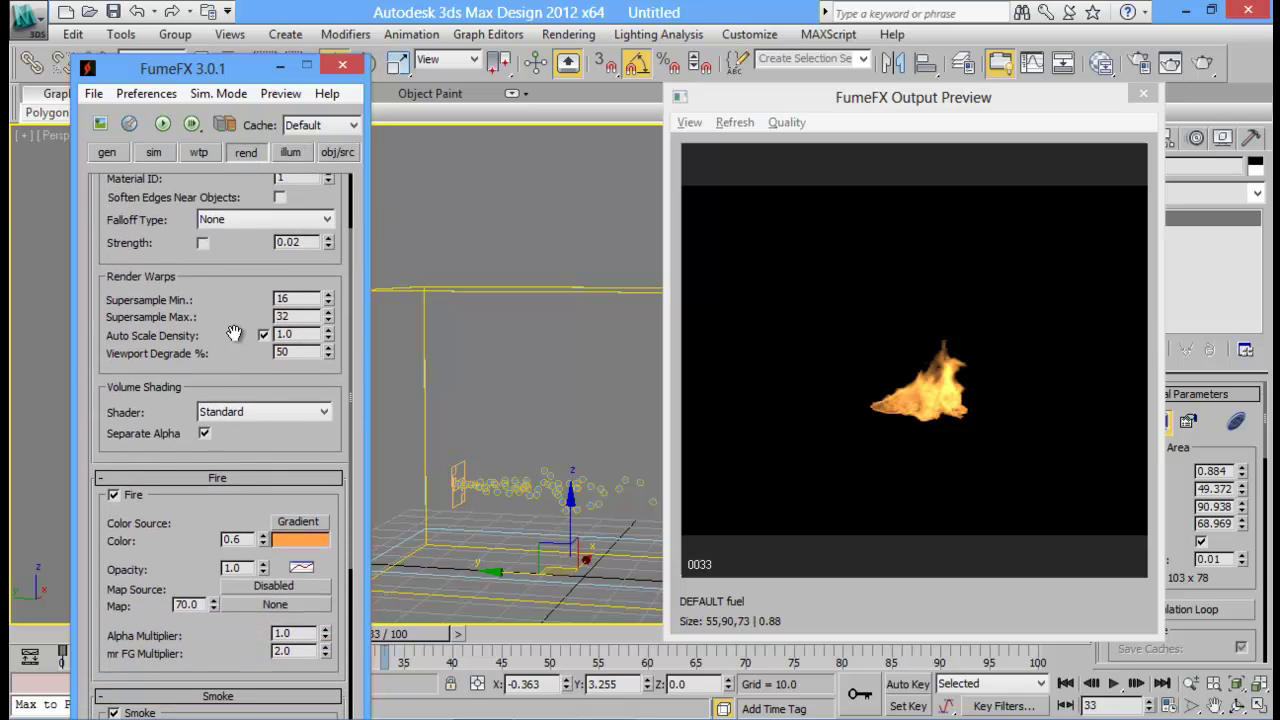
{"action": "right_click", "coordinate": [300, 545]}
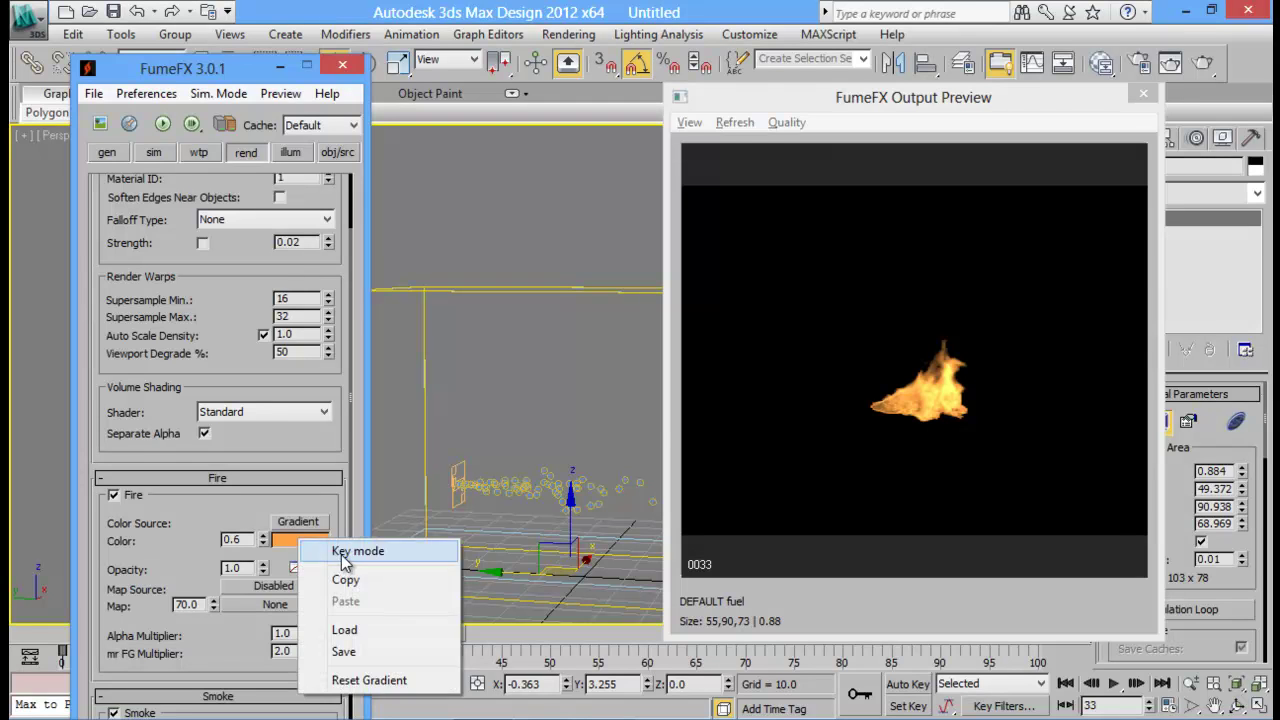
{"action": "left_click", "coordinate": [303, 545]}
{"action": "left_click", "coordinate": [310, 546]}
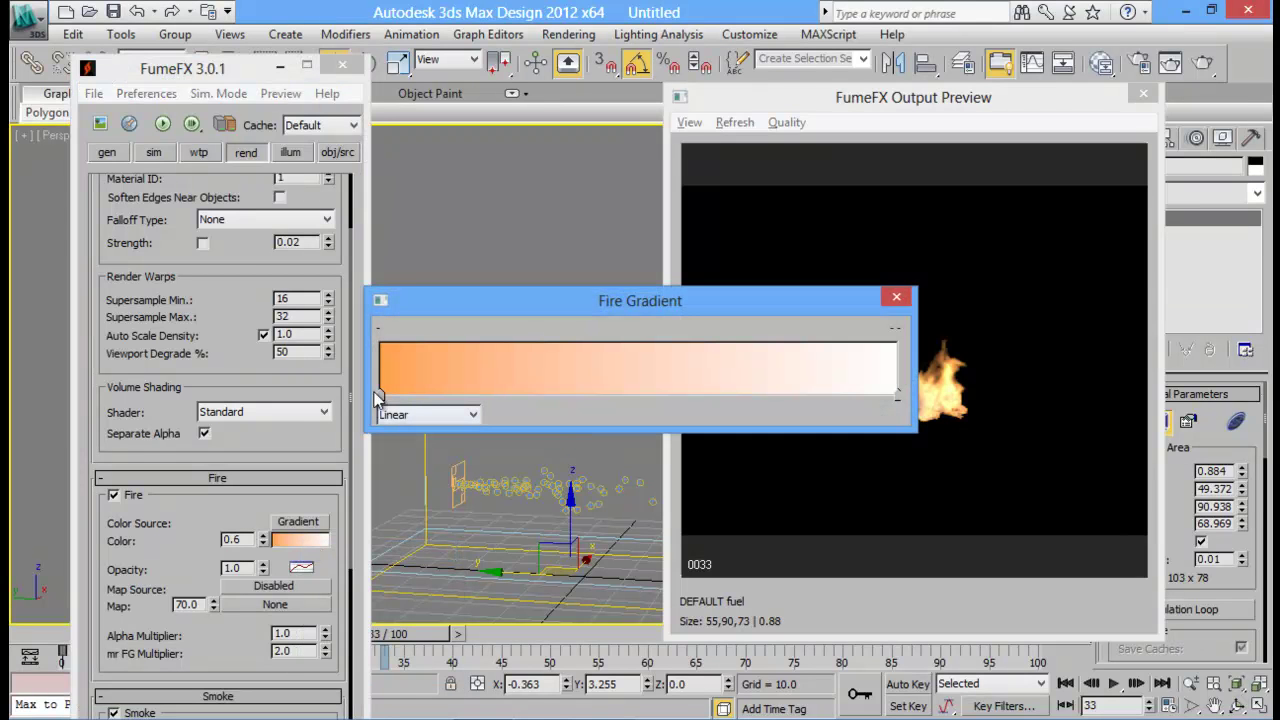
Add a gradient key at position 6.29 and color it near-black with Red 3, Green 0 and Blue 0
{"action": "left_click", "coordinate": [412, 397]}
{"action": "double_click", "coordinate": [412, 396]}
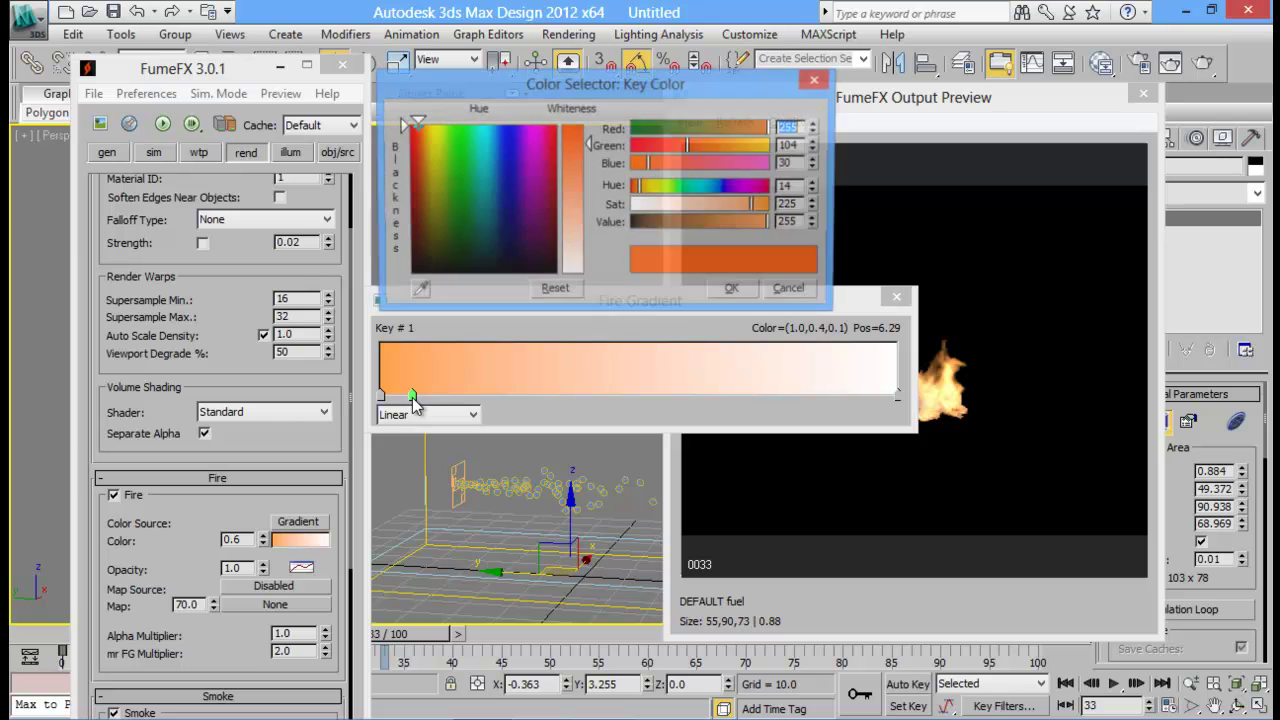
{"action": "left_click_drag", "start_coordinate": [515, 277], "coordinate": [405, 272]}
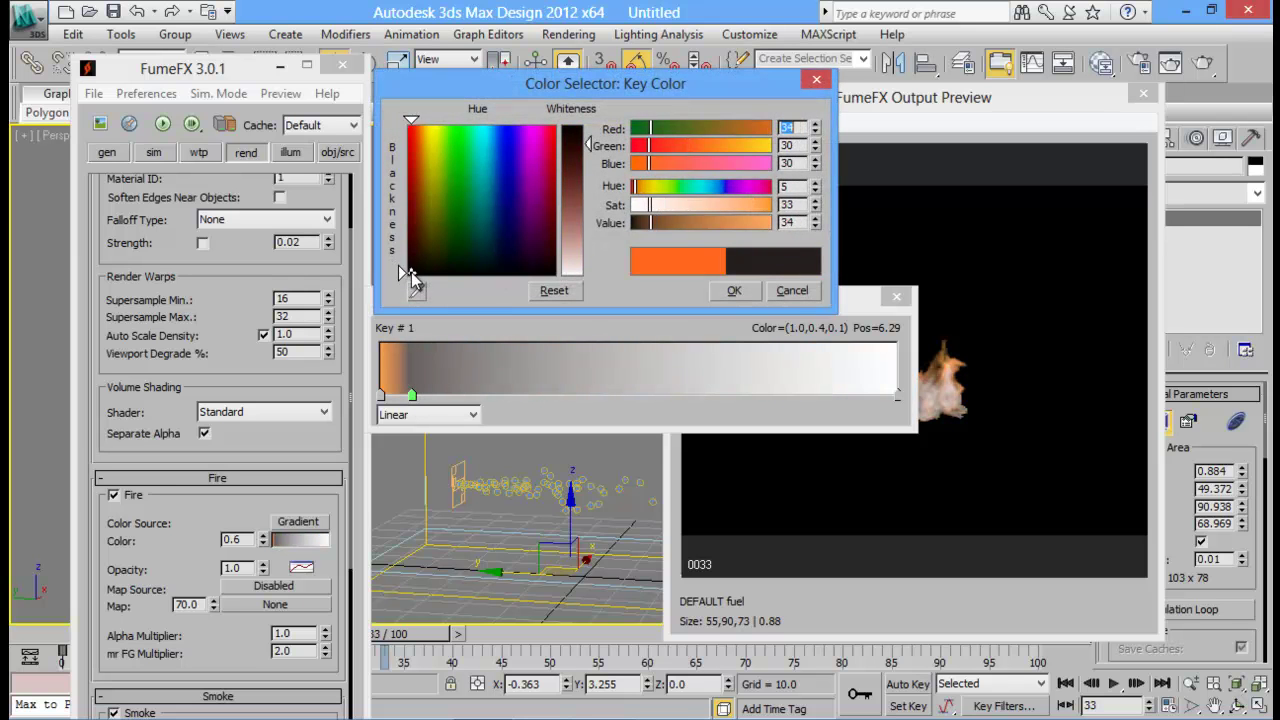
{"action": "left_click_drag", "start_coordinate": [590, 141], "coordinate": [585, 125]}
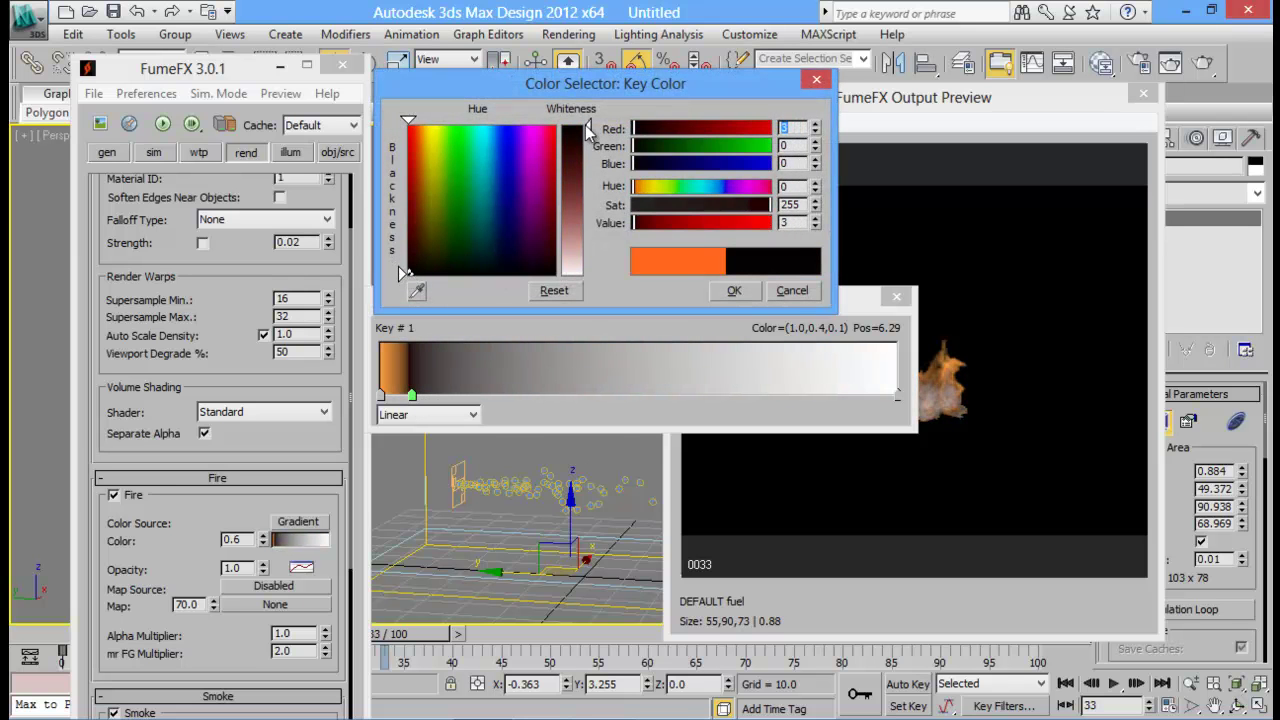
{"action": "left_click", "coordinate": [729, 290]}
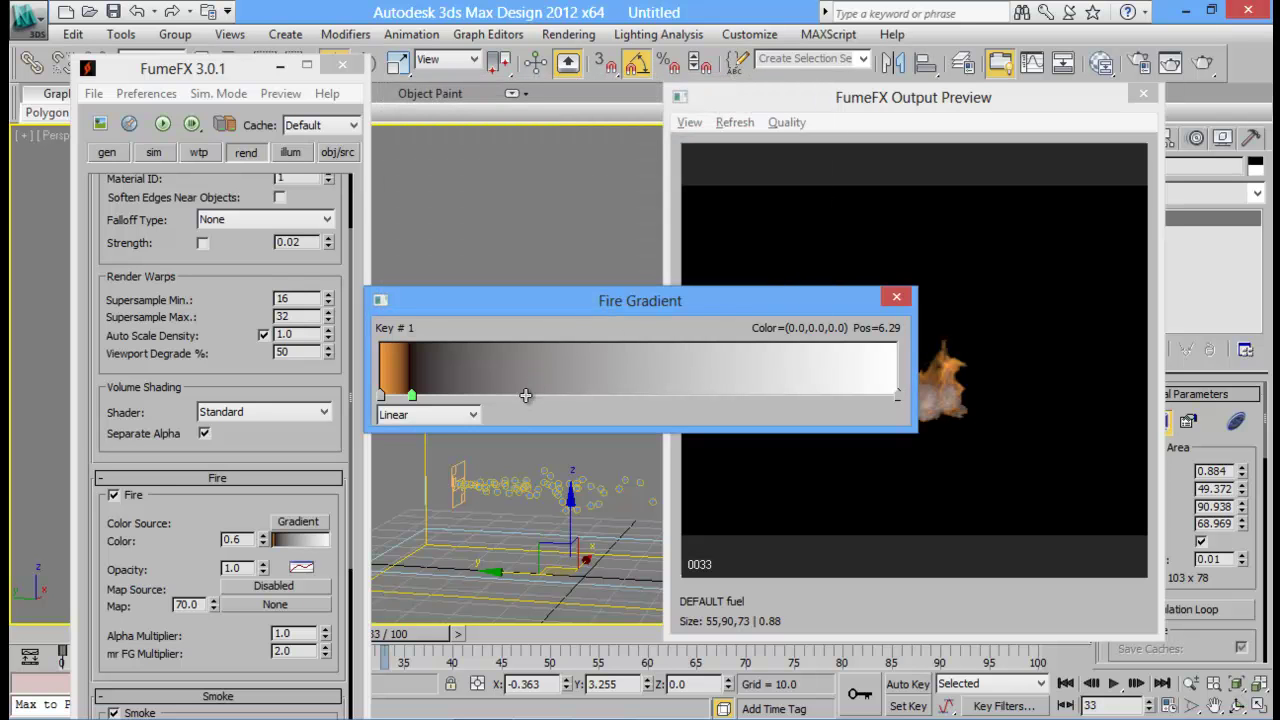
Add a second fire gradient key a little over a quarter of the way along and color it saturated orange
{"action": "left_click", "coordinate": [525, 395]}
{"action": "double_click", "coordinate": [526, 395]}
{"action": "left_click_drag", "start_coordinate": [520, 179], "coordinate": [407, 124]}
{"action": "left_click_drag", "start_coordinate": [654, 165], "coordinate": [634, 165]}
{"action": "left_click", "coordinate": [734, 290]}
Color the fire gradient's far-end white key near-black red with Red 25, Green 5, Blue 6 and position it at 99.05
{"action": "left_click", "coordinate": [897, 394]}
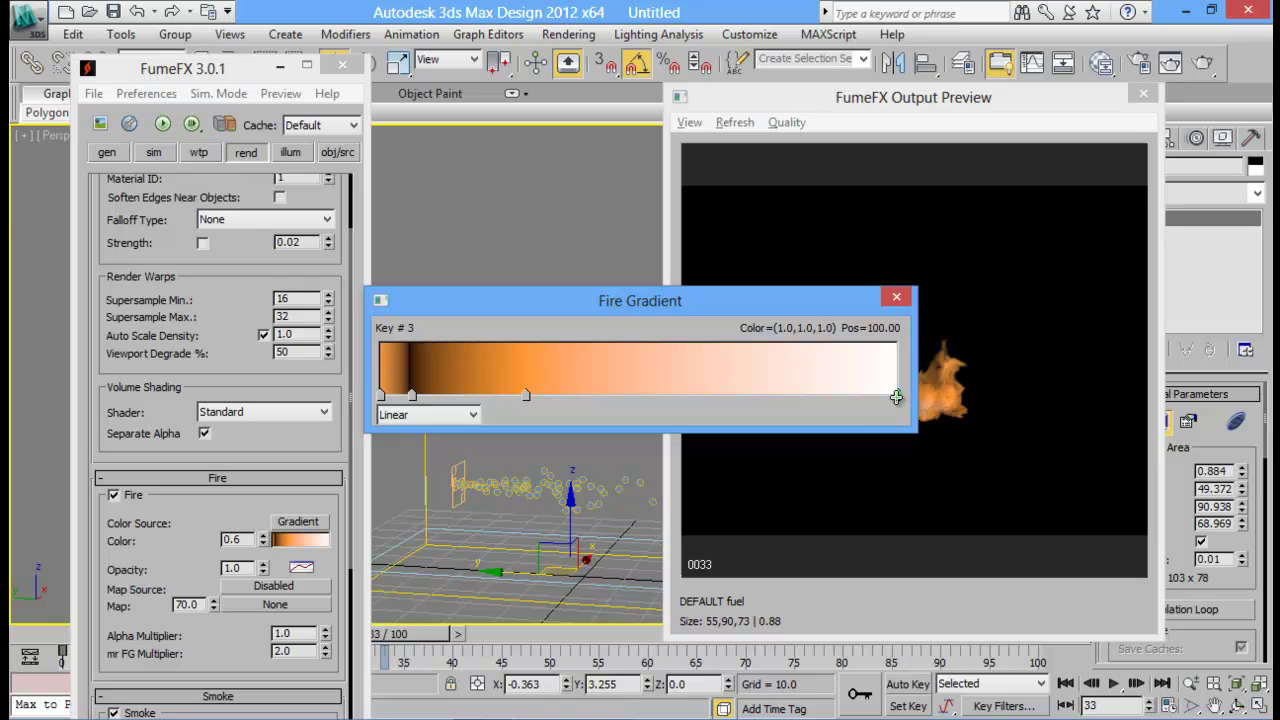
{"action": "double_click", "coordinate": [881, 396]}
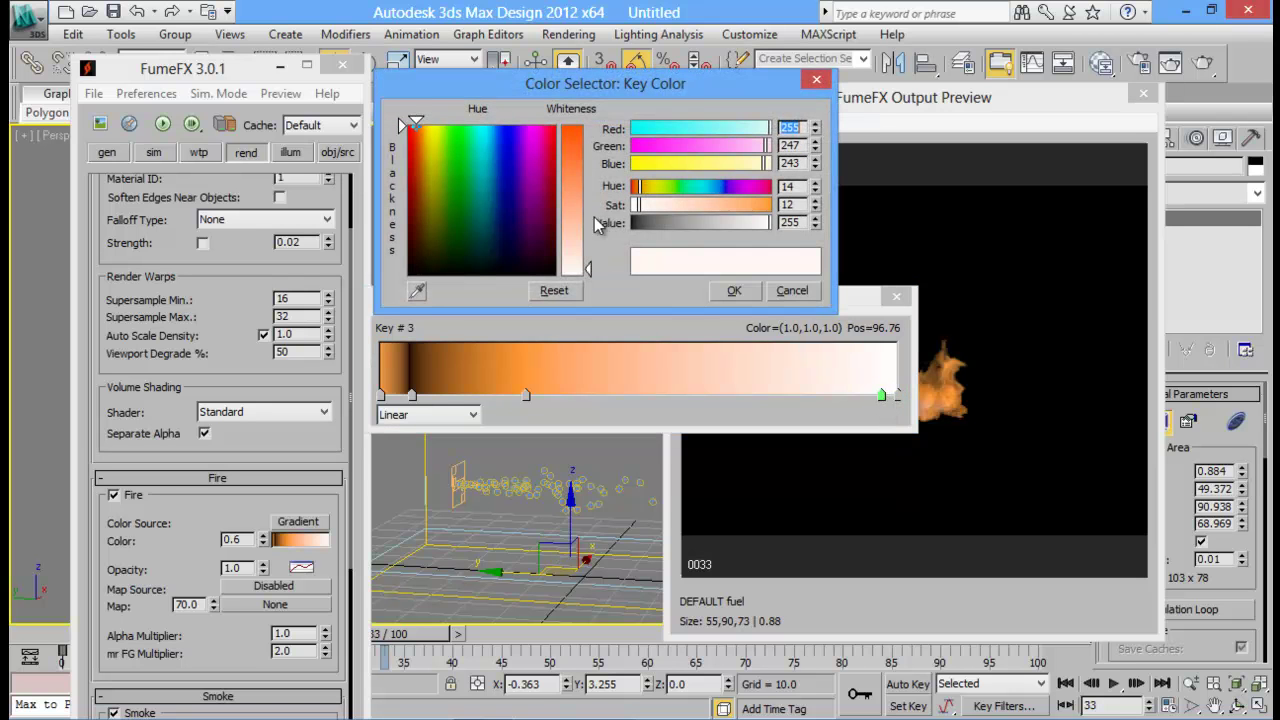
{"action": "left_click_drag", "start_coordinate": [501, 228], "coordinate": [588, 128]}
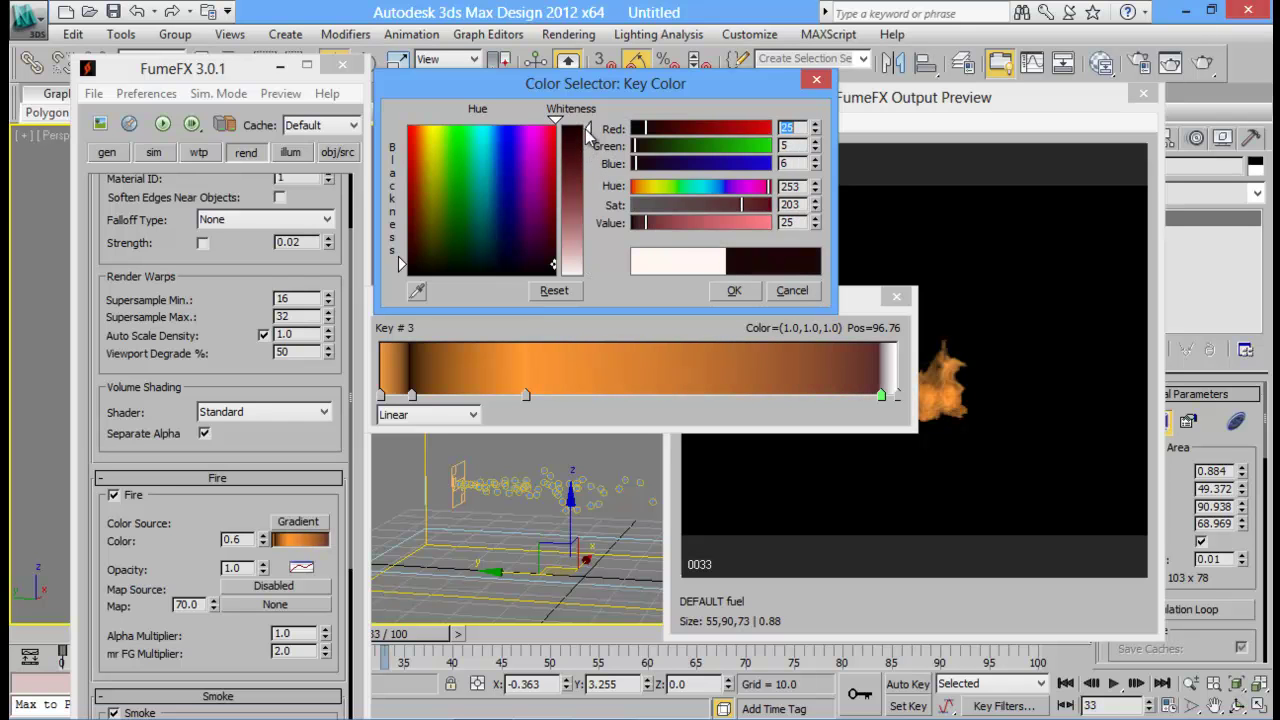
{"action": "left_click_drag", "start_coordinate": [883, 396], "coordinate": [894, 396]}
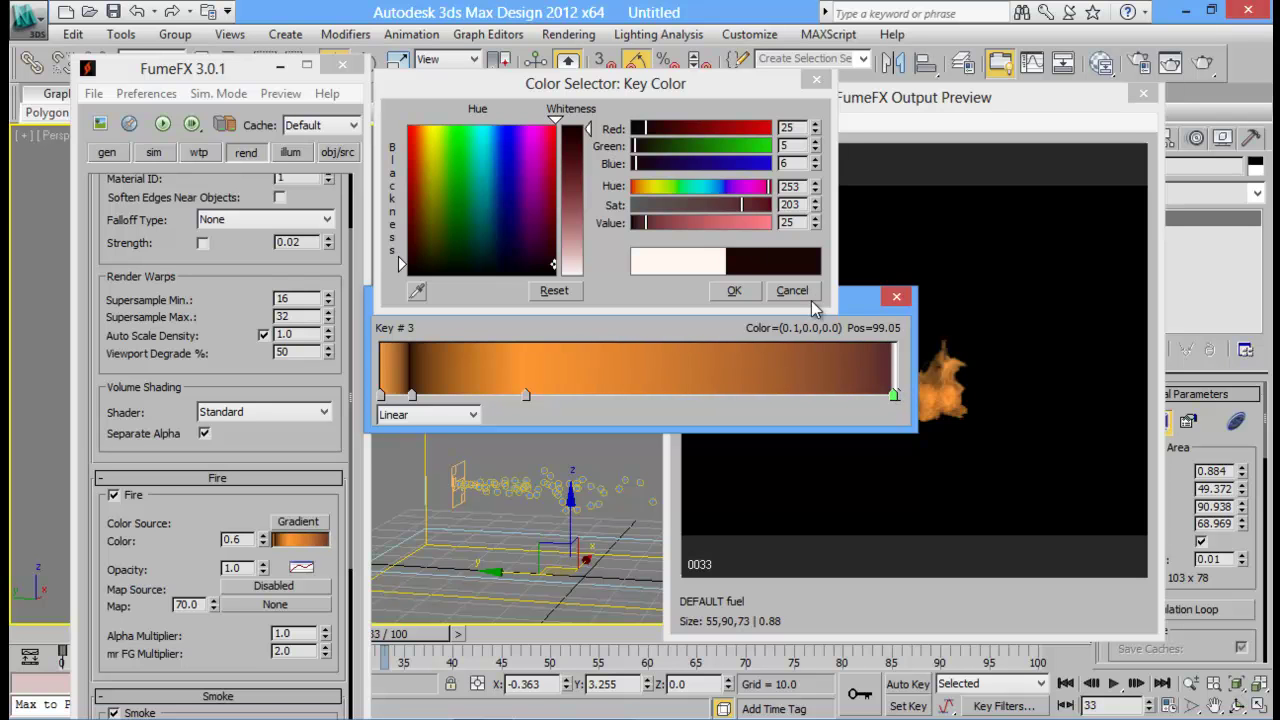
Add a fire gradient key at position 72 and color it orange-red with Red 250, Green 58, Blue 6
{"action": "left_click", "coordinate": [753, 396]}
{"action": "left_click_drag", "start_coordinate": [663, 185], "coordinate": [693, 186]}
{"action": "mouse_move", "coordinate": [440, 132]}
{"action": "left_mouse_down"}
{"action": "mouse_move", "coordinate": [422, 140]}
{"action": "mouse_move", "coordinate": [417, 128]}
{"action": "left_mouse_up"}
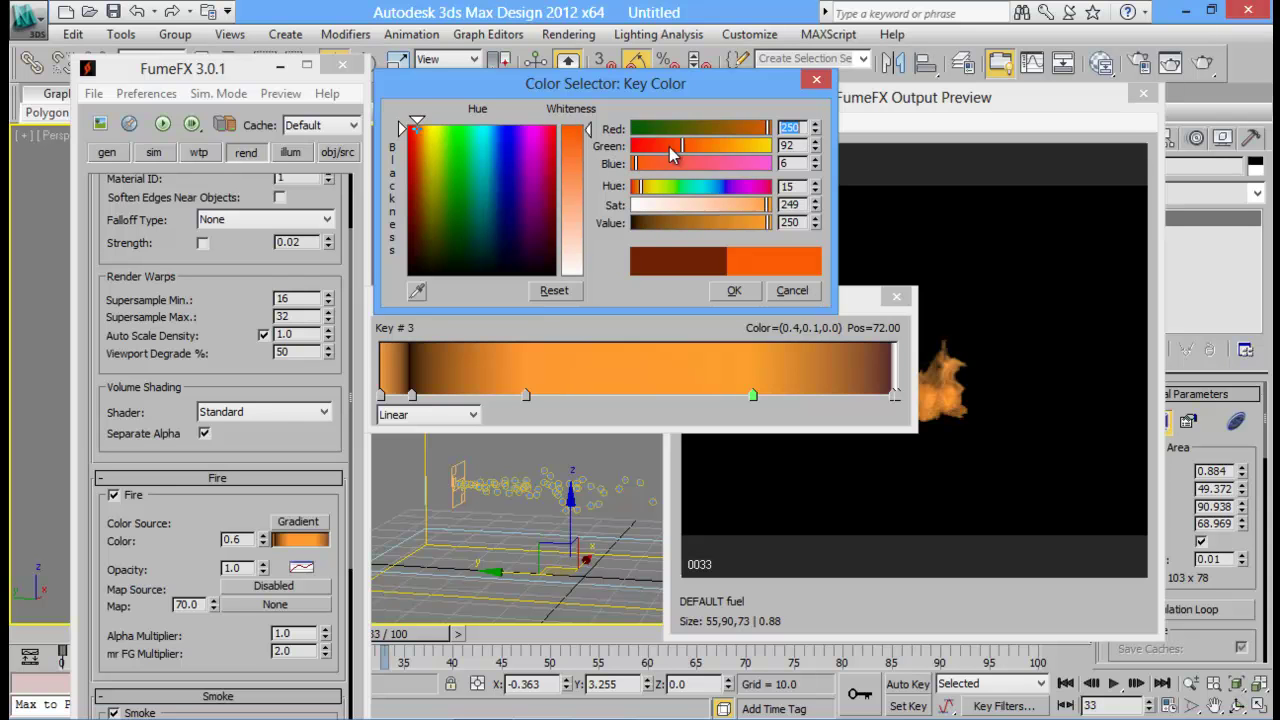
{"action": "left_click_drag", "start_coordinate": [671, 143], "coordinate": [663, 143]}
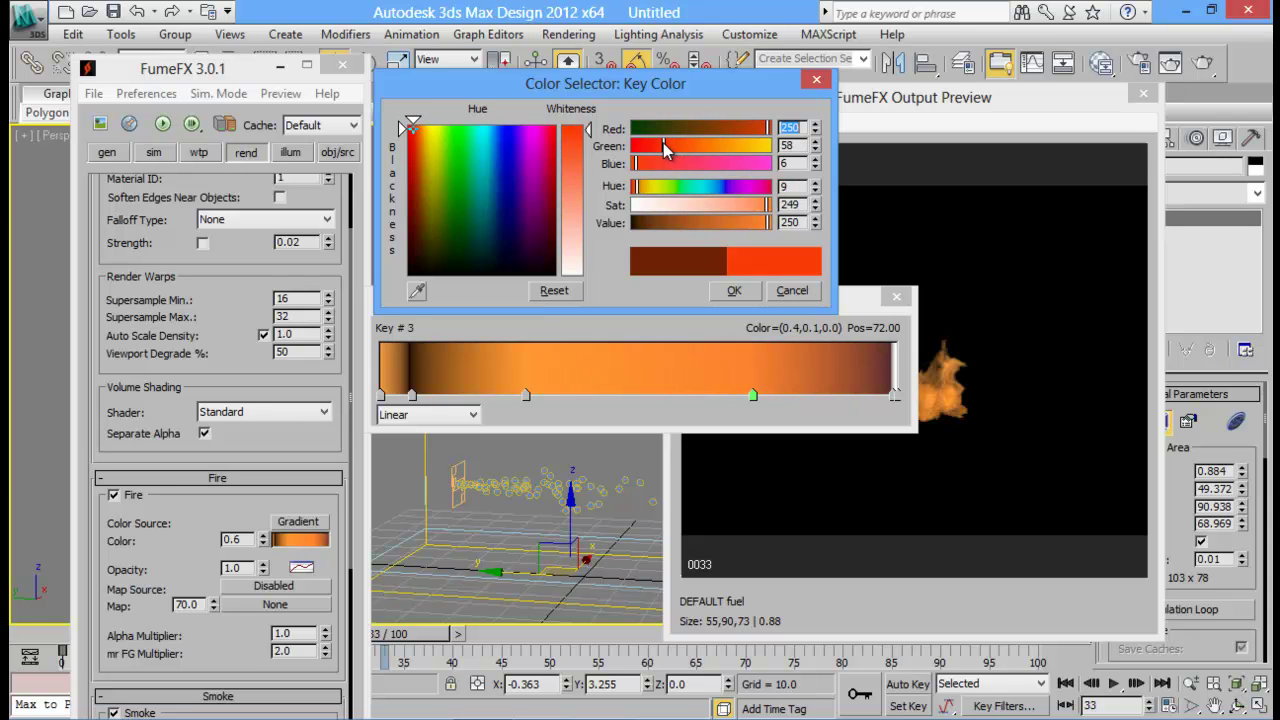
{"action": "left_click", "coordinate": [734, 290]}
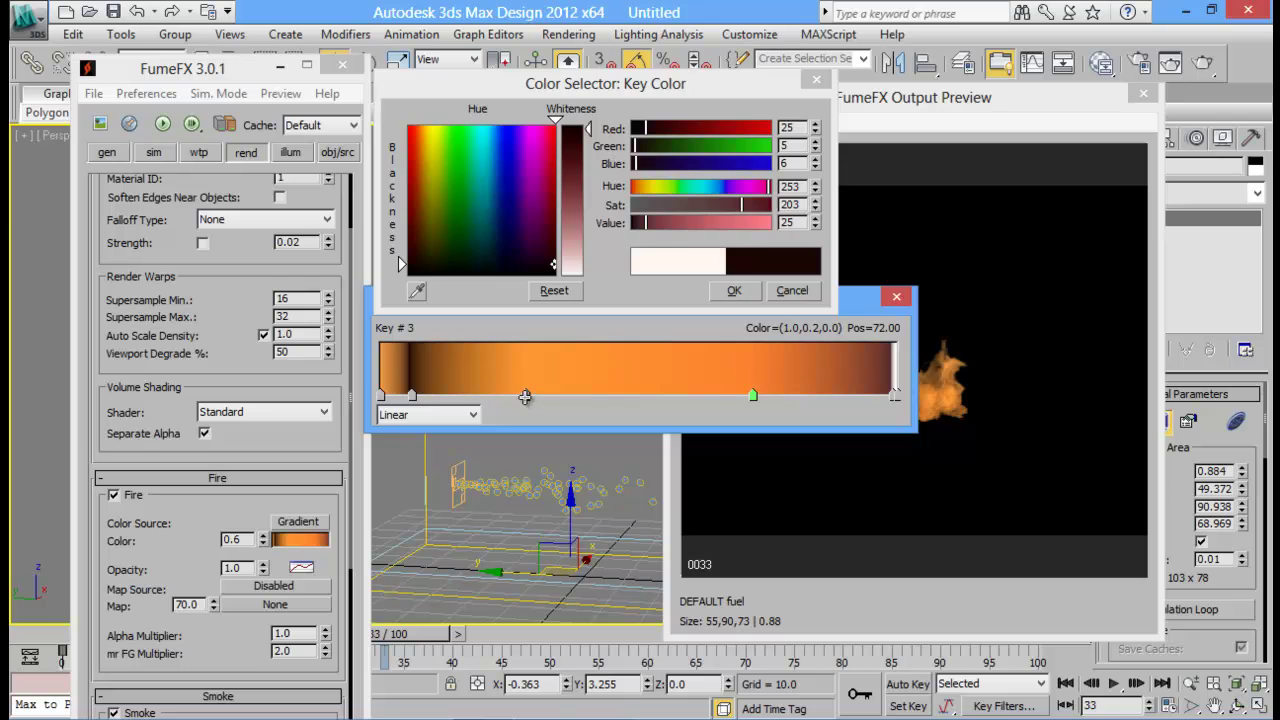
Recolor the gradient key at position 28.19 to red-orange with Red 247, Green 38, Blue 0
{"action": "double_click", "coordinate": [525, 395]}
{"action": "left_click_drag", "start_coordinate": [645, 167], "coordinate": [678, 153]}
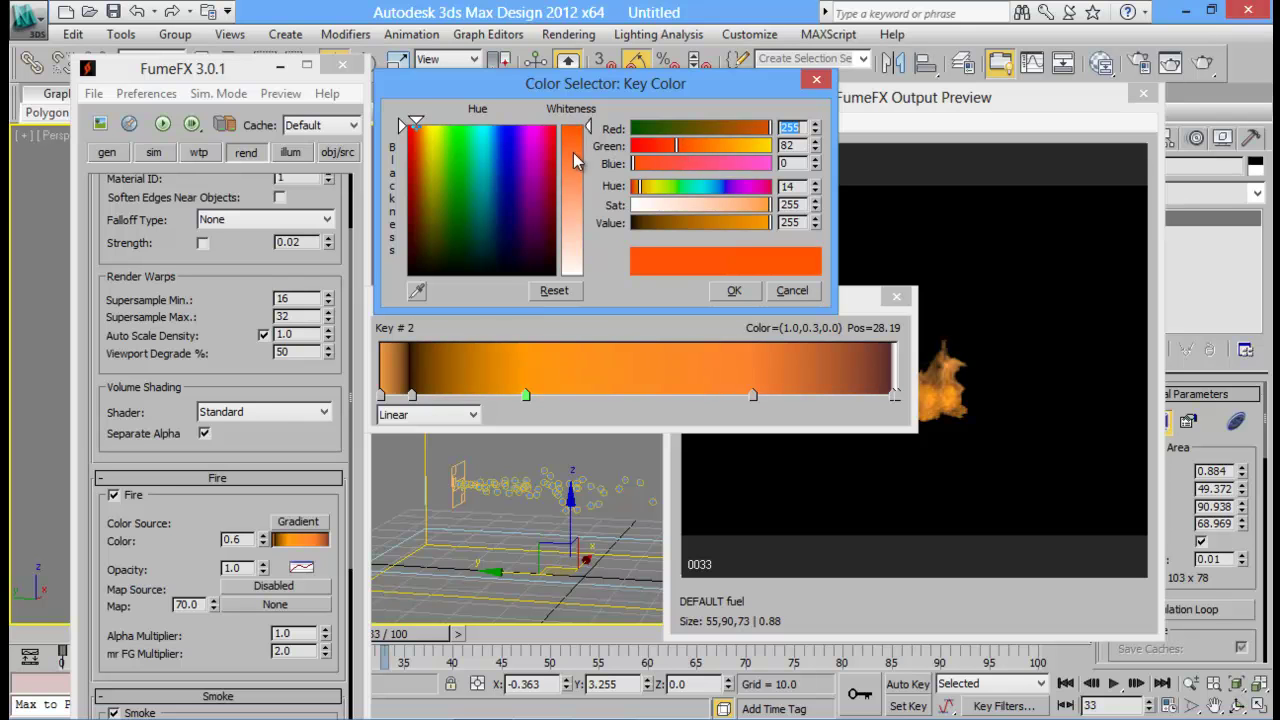
{"action": "mouse_move", "coordinate": [417, 138]}
{"action": "left_mouse_down"}
{"action": "mouse_move", "coordinate": [420, 163]}
{"action": "mouse_move", "coordinate": [414, 137]}
{"action": "left_mouse_up"}
{"action": "left_click", "coordinate": [652, 141]}
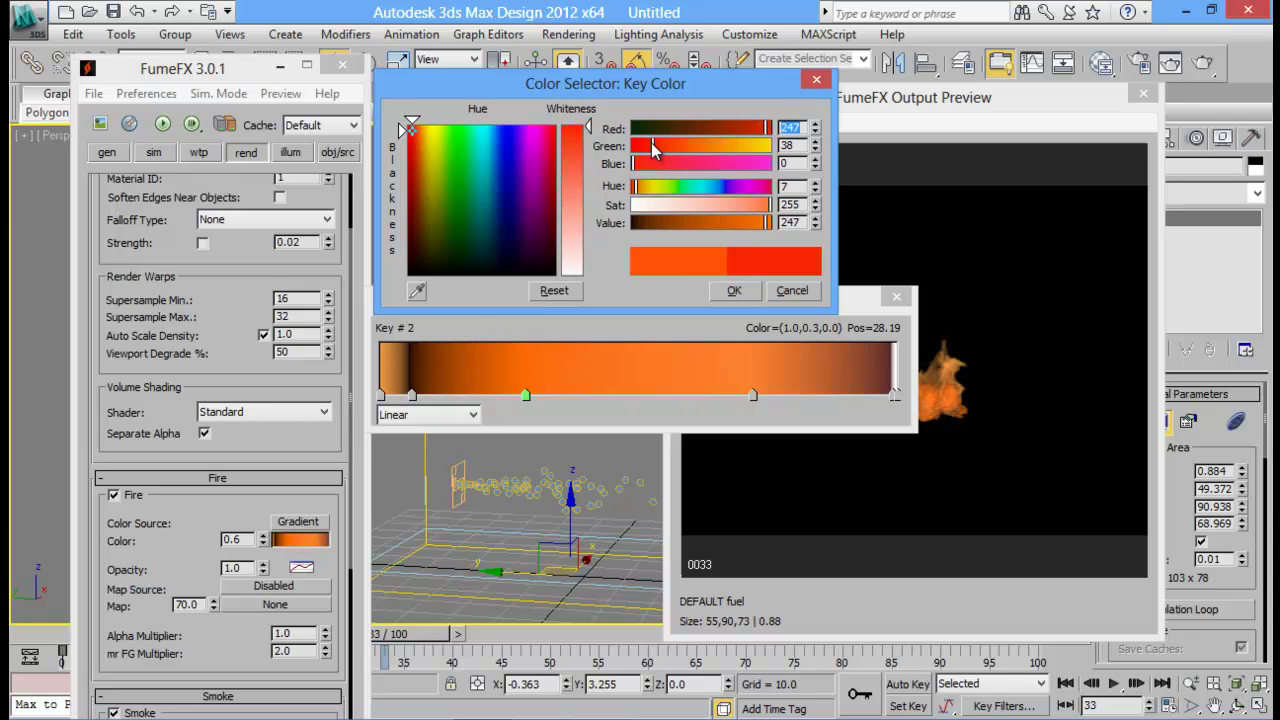
Color the gradient's first key Red 255, Green 62, Blue 0, and move the near-black key to position 11.43
{"action": "left_click", "coordinate": [382, 394]}
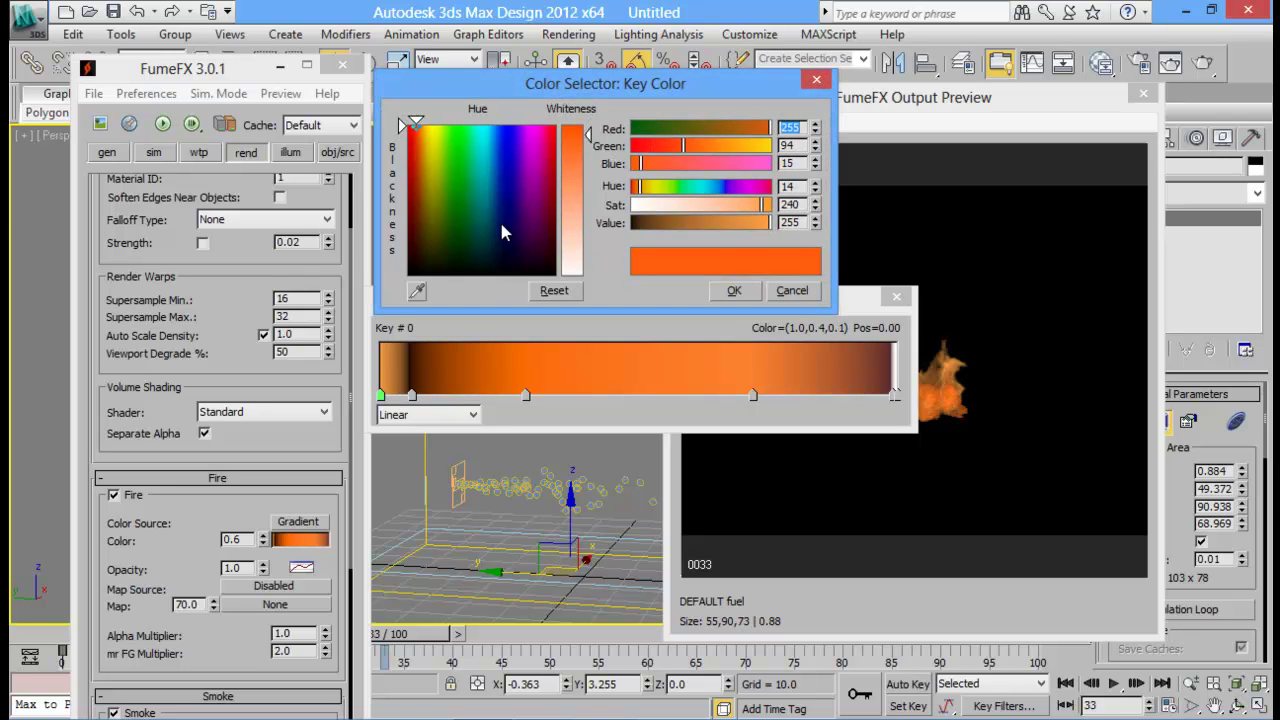
{"action": "mouse_move", "coordinate": [579, 153]}
{"action": "left_mouse_down"}
{"action": "mouse_move", "coordinate": [581, 168]}
{"action": "mouse_move", "coordinate": [579, 128]}
{"action": "left_mouse_up"}
{"action": "left_click_drag", "start_coordinate": [678, 146], "coordinate": [668, 148]}
{"action": "left_click_drag", "start_coordinate": [418, 396], "coordinate": [440, 396]}
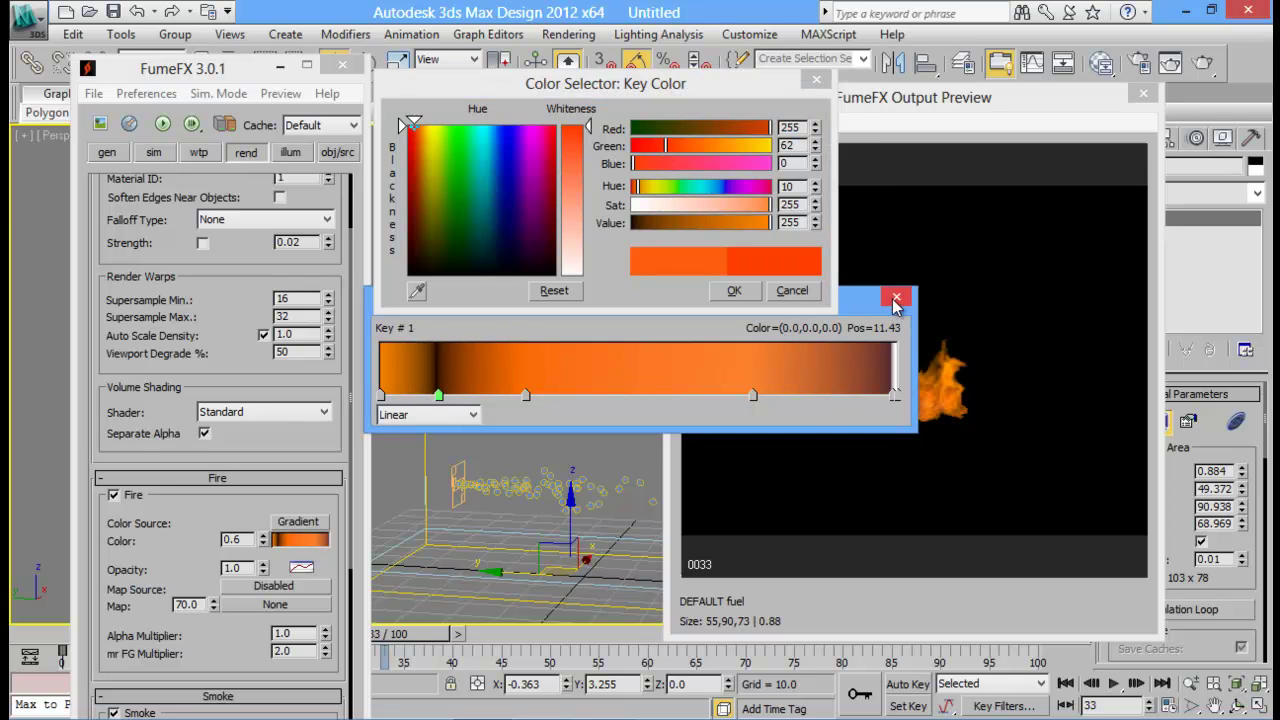
{"action": "left_click", "coordinate": [896, 299]}
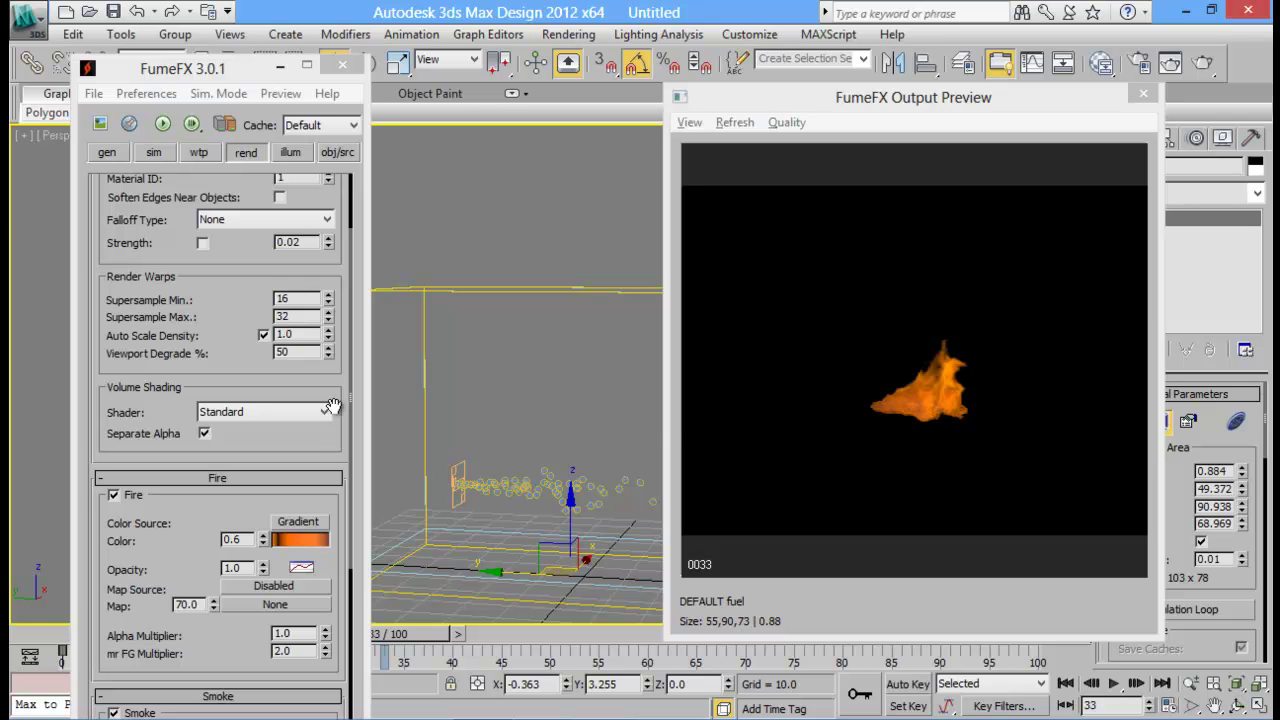
Reopen the fire gradient and add a key a little past the middle, colored dark brown with Red 30, Green 14, Blue 0
{"action": "left_click", "coordinate": [300, 540]}
{"action": "left_click_drag", "start_coordinate": [723, 301], "coordinate": [502, 181]}
{"action": "left_click", "coordinate": [466, 270]}
{"action": "double_click", "coordinate": [463, 271]}
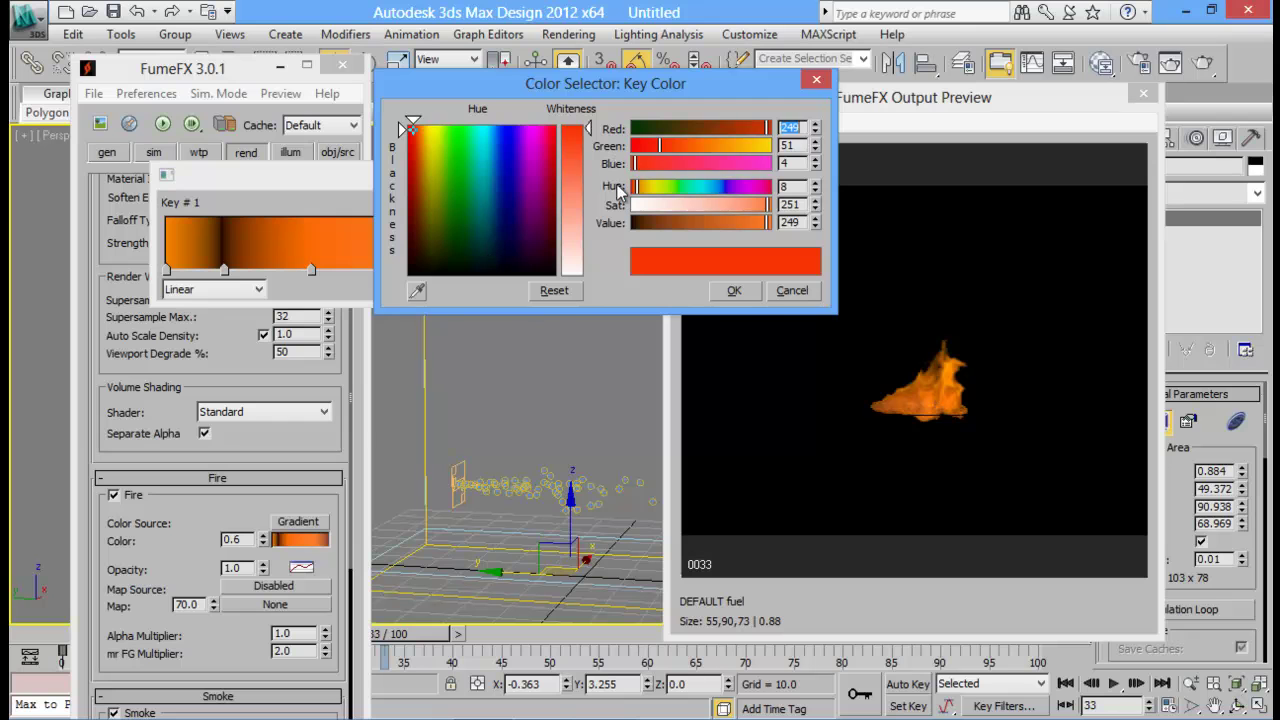
{"action": "left_click_drag", "start_coordinate": [737, 131], "coordinate": [701, 131]}
{"action": "left_click", "coordinate": [633, 163]}
{"action": "left_click", "coordinate": [641, 145]}
{"action": "left_click", "coordinate": [640, 145]}
{"action": "left_click_drag", "start_coordinate": [421, 263], "coordinate": [420, 258]}
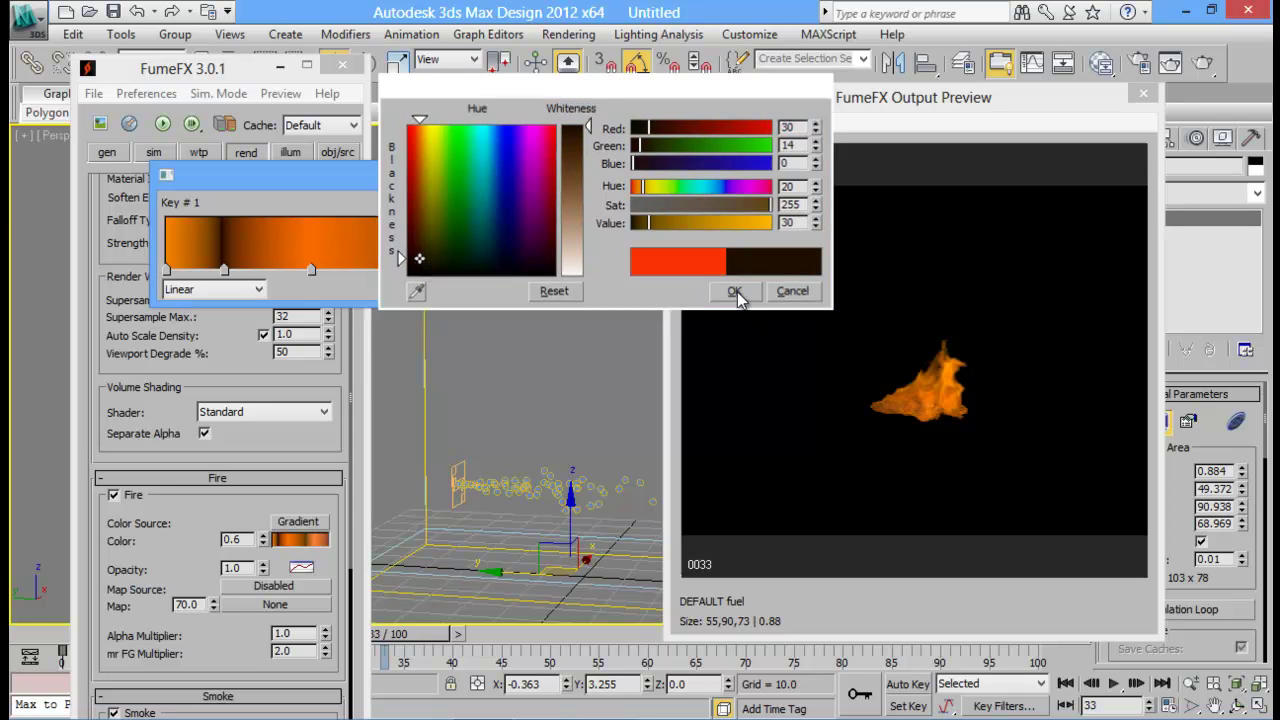
{"action": "left_click", "coordinate": [735, 291]}
Remove the green from the dark brown key just past the gradient's middle and darken it to near-black
{"action": "double_click", "coordinate": [463, 271]}
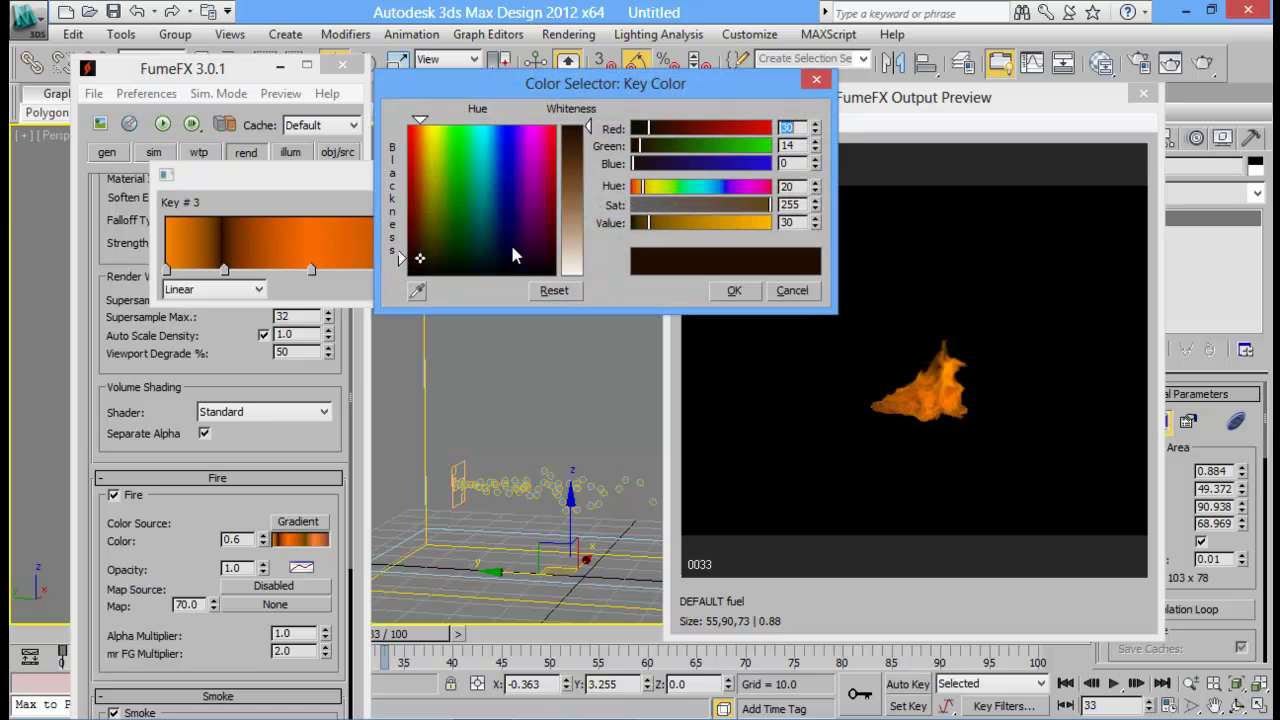
{"action": "left_click_drag", "start_coordinate": [637, 148], "coordinate": [628, 148]}
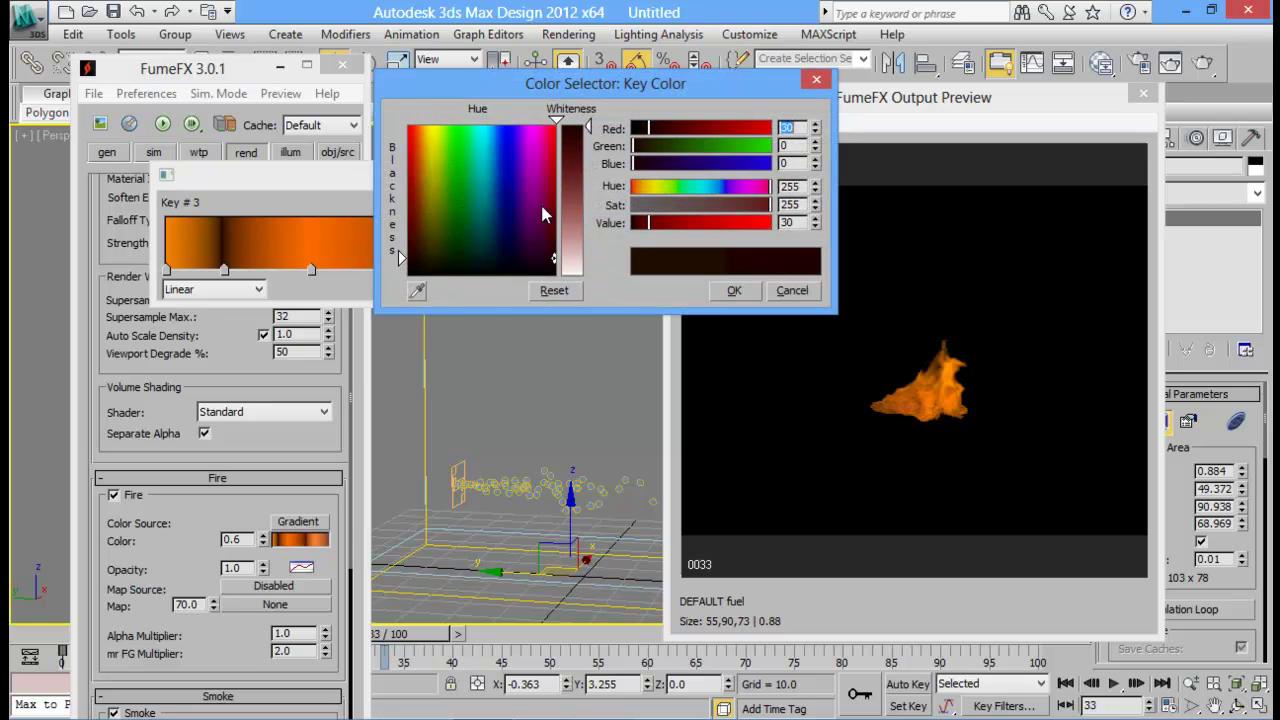
{"action": "left_click_drag", "start_coordinate": [425, 276], "coordinate": [408, 275]}
{"action": "left_click", "coordinate": [735, 294]}
Move the red-orange gradient key to position 30.29 and set its color to Red 247, Green 91, Blue 0
{"action": "left_click_drag", "start_coordinate": [311, 271], "coordinate": [323, 271]}
{"action": "double_click", "coordinate": [322, 272]}
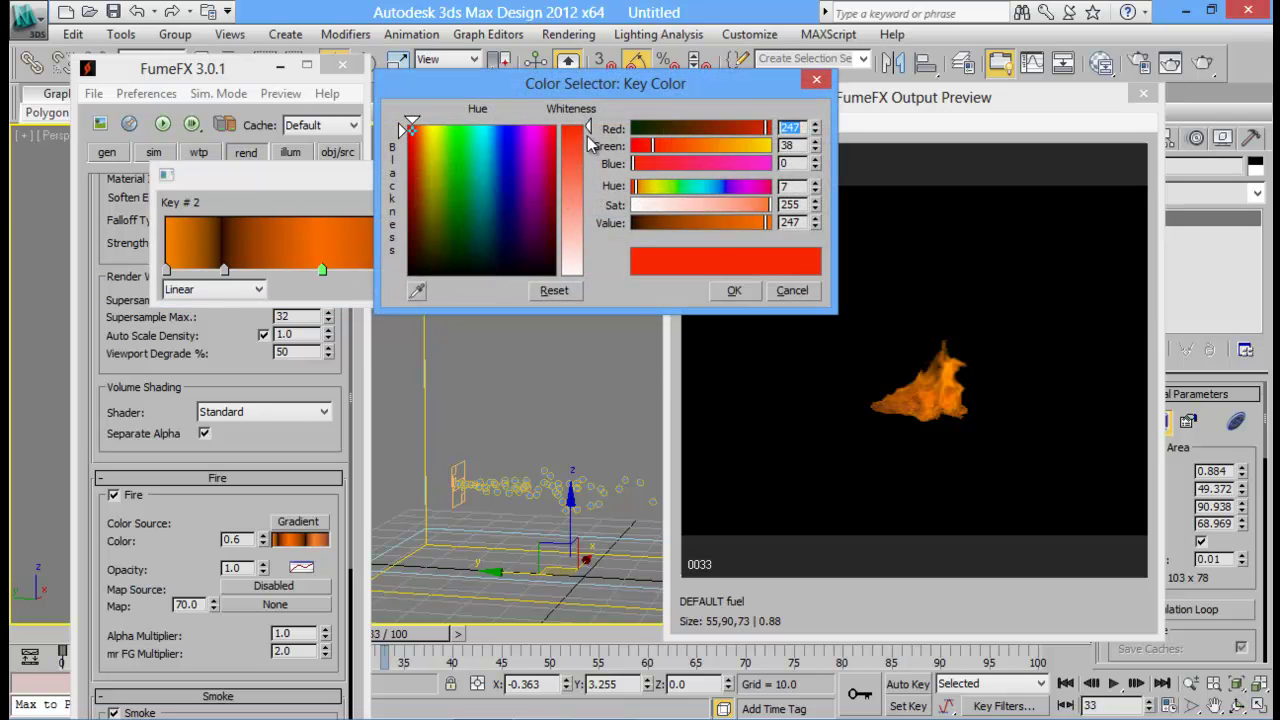
{"action": "left_click_drag", "start_coordinate": [684, 145], "coordinate": [688, 148]}
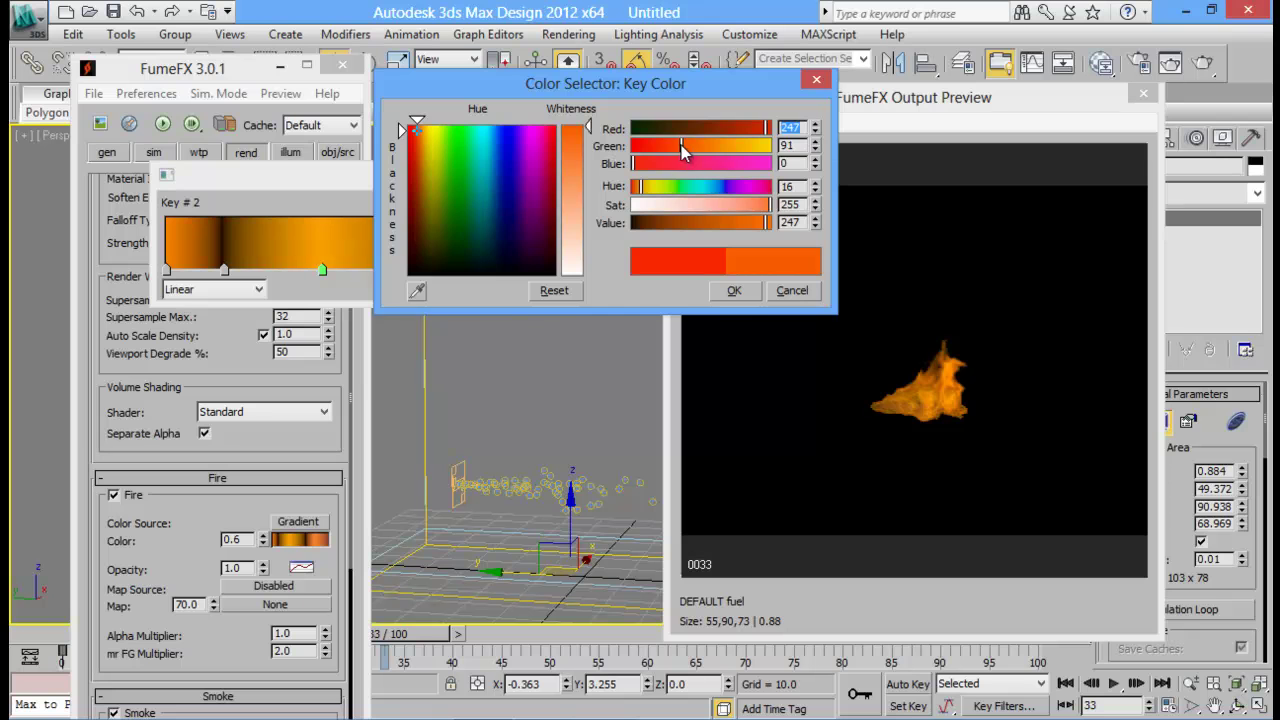
{"action": "left_click", "coordinate": [736, 290]}
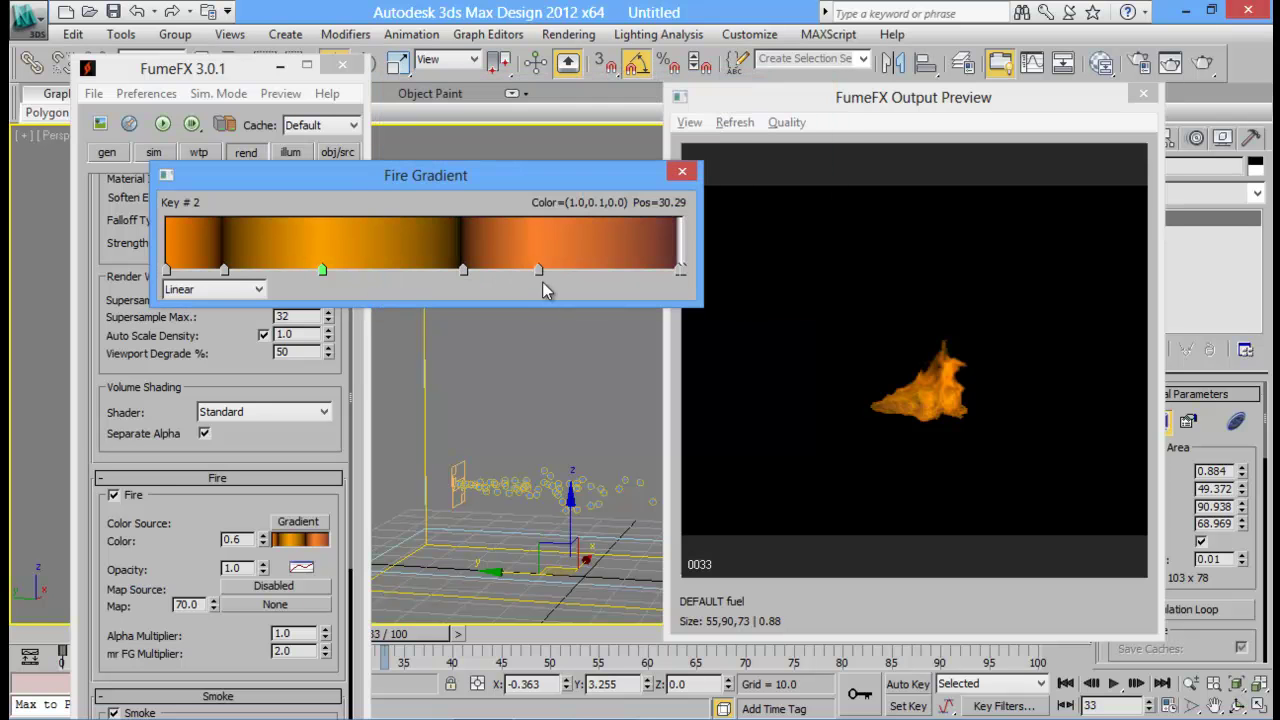
Recolor the gradient key at position 72 to a very dark maroon
{"action": "left_click", "coordinate": [538, 271]}
{"action": "double_click", "coordinate": [539, 272]}
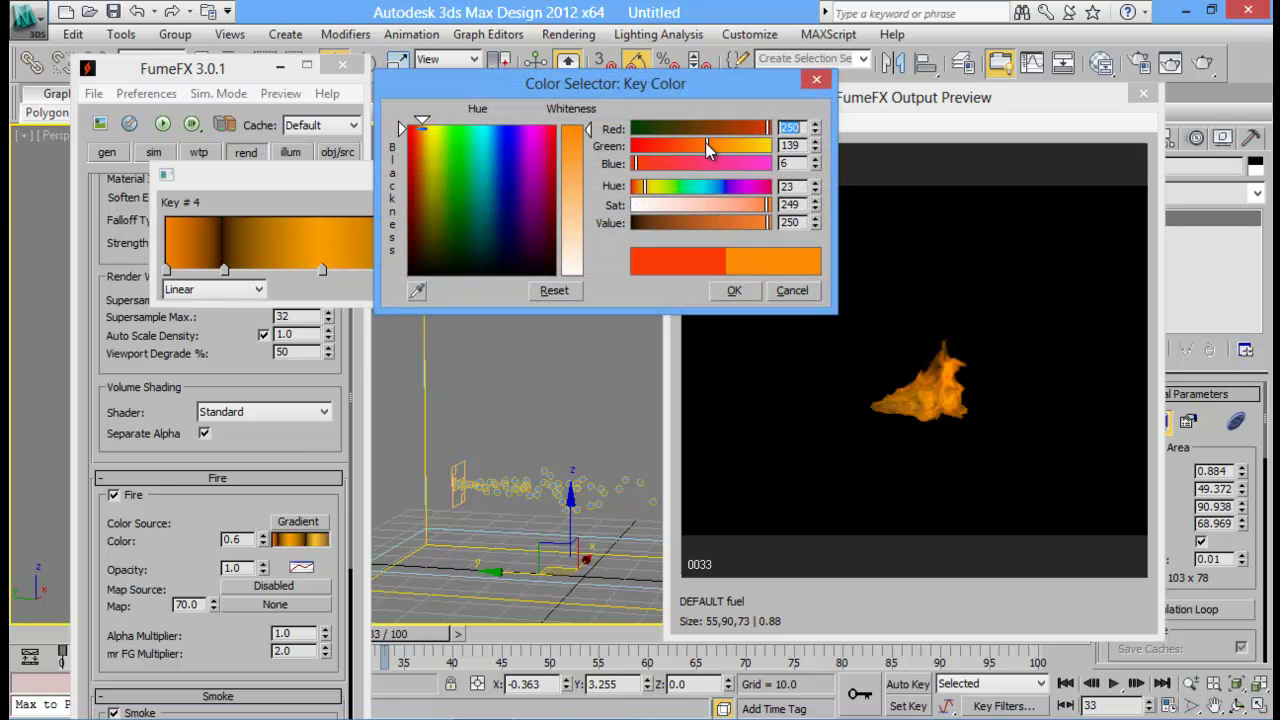
{"action": "mouse_move", "coordinate": [675, 143]}
{"action": "left_mouse_down"}
{"action": "mouse_move", "coordinate": [573, 154]}
{"action": "mouse_move", "coordinate": [556, 241]}
{"action": "left_mouse_up"}
{"action": "left_click", "coordinate": [563, 172]}
{"action": "left_click", "coordinate": [551, 242]}
{"action": "left_click_drag", "start_coordinate": [586, 175], "coordinate": [585, 125]}
{"action": "left_click_drag", "start_coordinate": [558, 247], "coordinate": [557, 258]}
{"action": "left_click", "coordinate": [728, 291]}
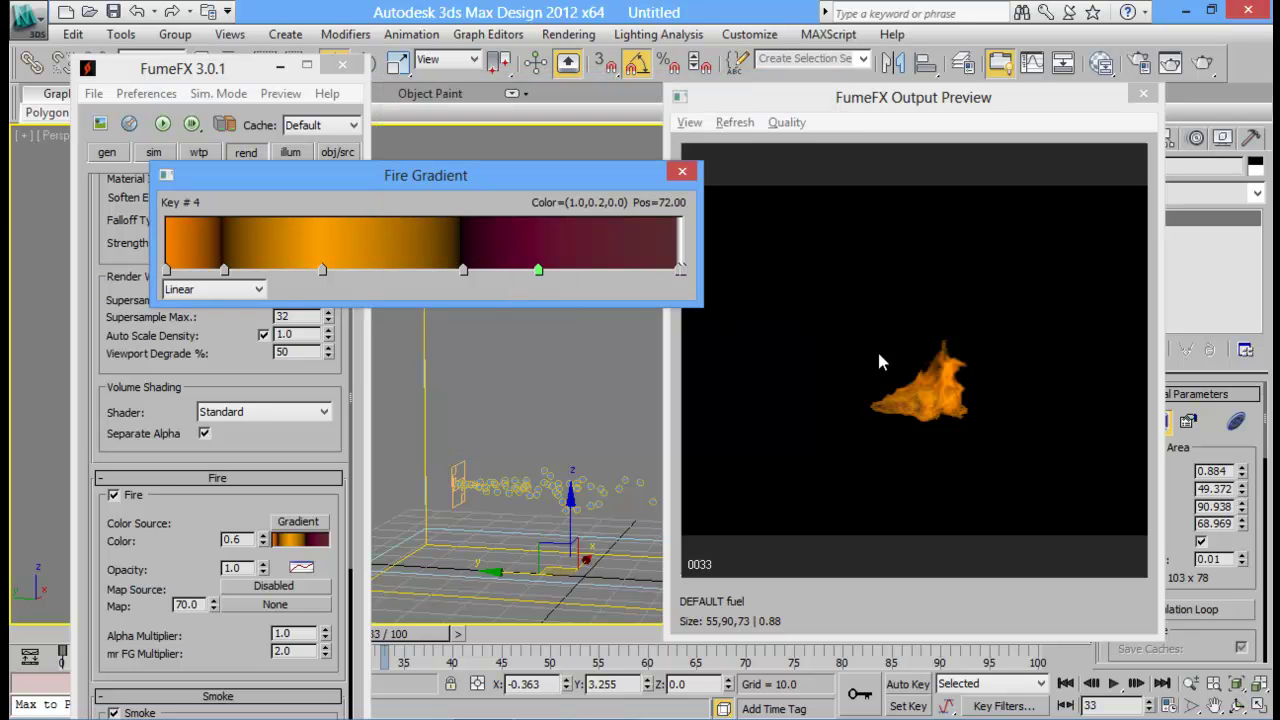
Reduce the Green of the gradient key at position 30.29 to 60
{"action": "double_click", "coordinate": [322, 271]}
{"action": "mouse_move", "coordinate": [645, 146]}
{"action": "left_mouse_down"}
{"action": "mouse_move", "coordinate": [701, 148]}
{"action": "mouse_move", "coordinate": [664, 147]}
{"action": "left_mouse_up"}
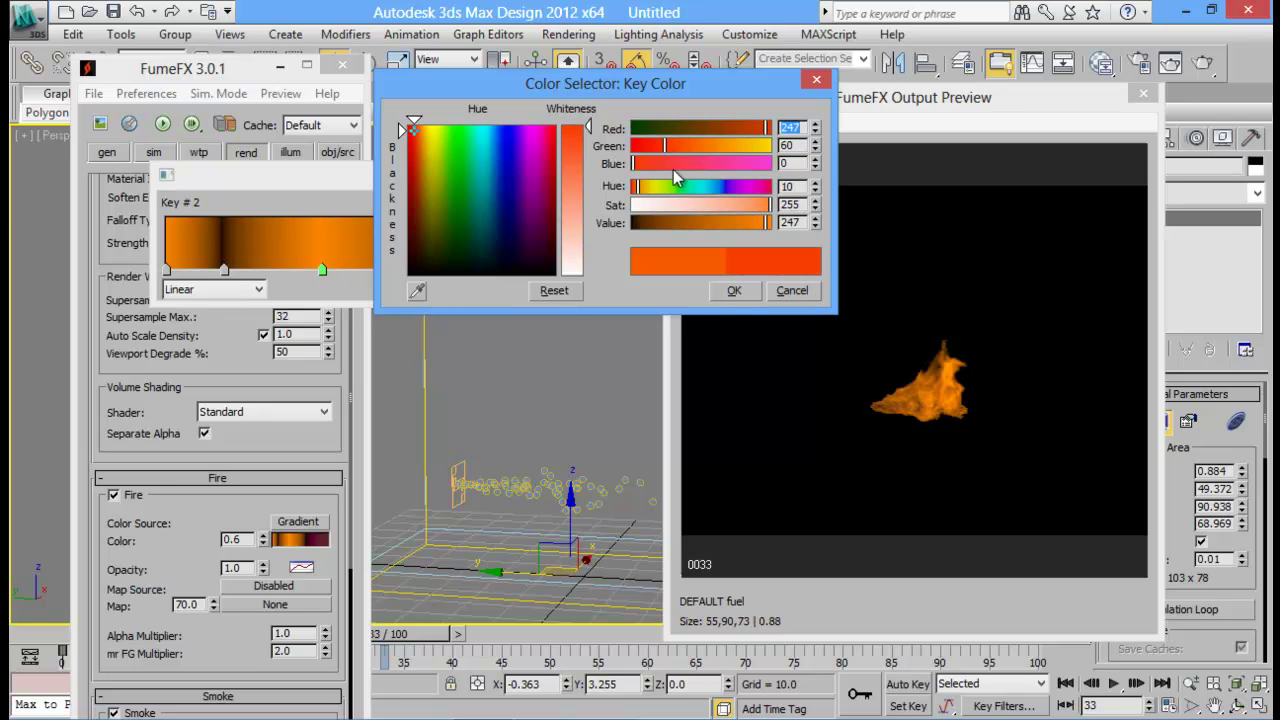
{"action": "left_click", "coordinate": [734, 291]}
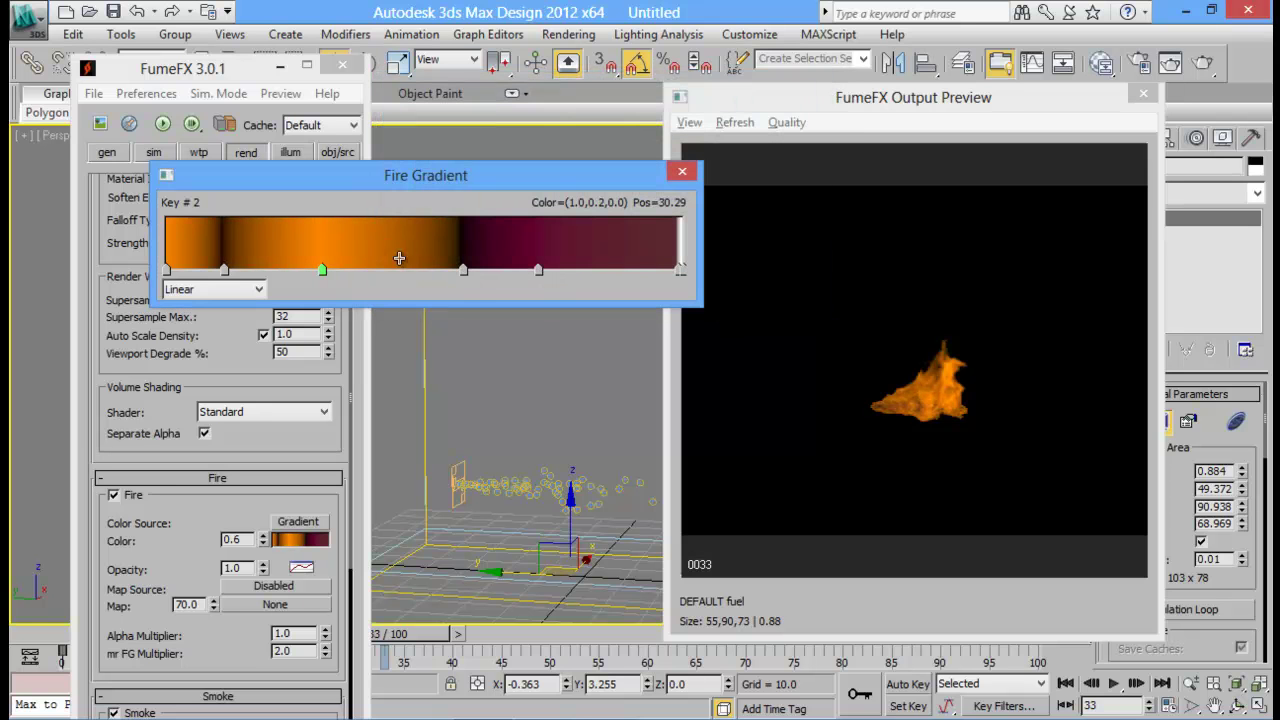
Recolor the maroon gradient key near position 72 to yellow-orange with Red 247, Green 151, Blue 15
{"action": "left_click", "coordinate": [541, 270]}
{"action": "double_click", "coordinate": [542, 270]}
{"action": "left_click", "coordinate": [656, 184]}
{"action": "left_click_drag", "start_coordinate": [584, 130], "coordinate": [571, 216]}
{"action": "left_click_drag", "start_coordinate": [706, 205], "coordinate": [770, 205]}
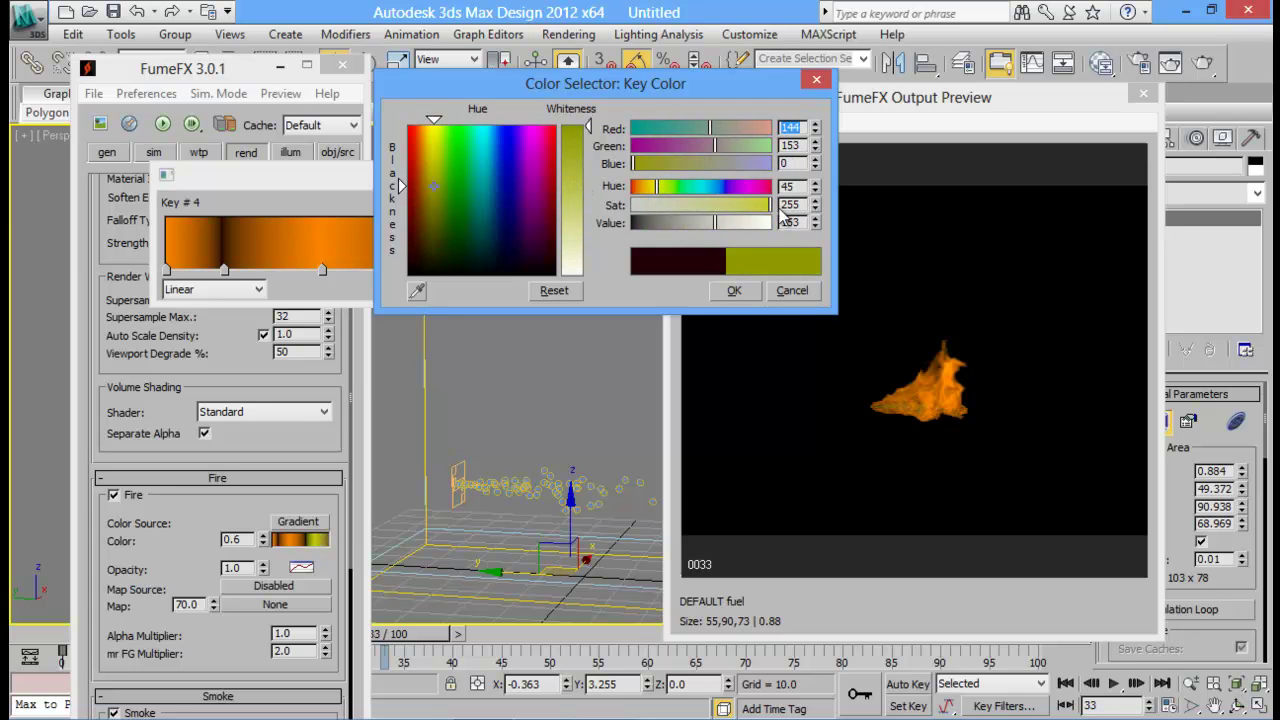
{"action": "left_click_drag", "start_coordinate": [440, 135], "coordinate": [429, 137]}
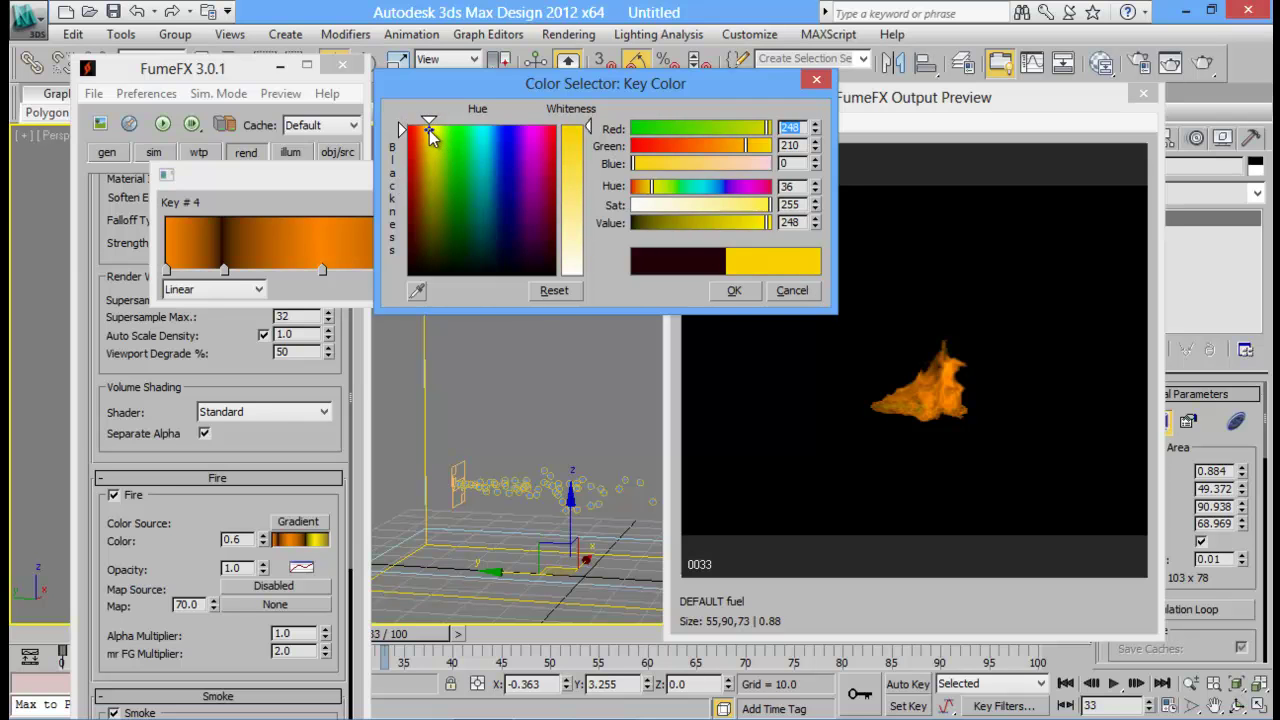
{"action": "left_click", "coordinate": [649, 163]}
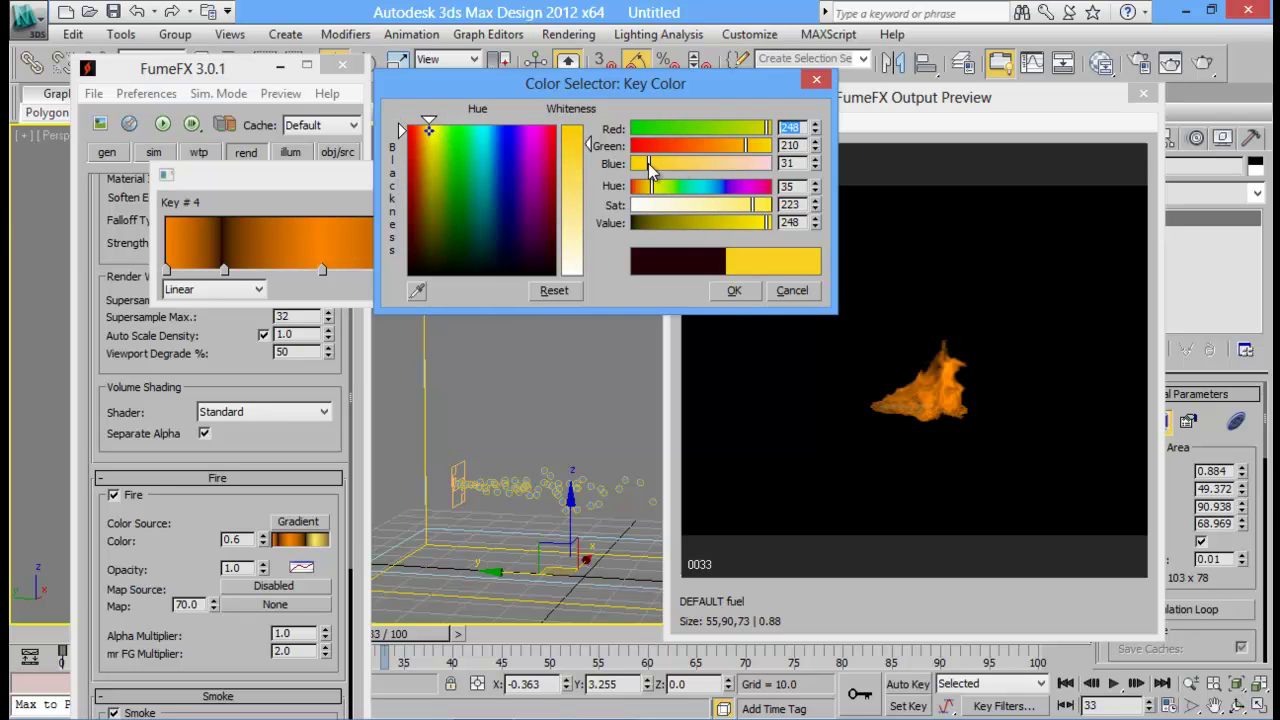
{"action": "left_click", "coordinate": [718, 144]}
{"action": "left_click_drag", "start_coordinate": [586, 148], "coordinate": [588, 133]}
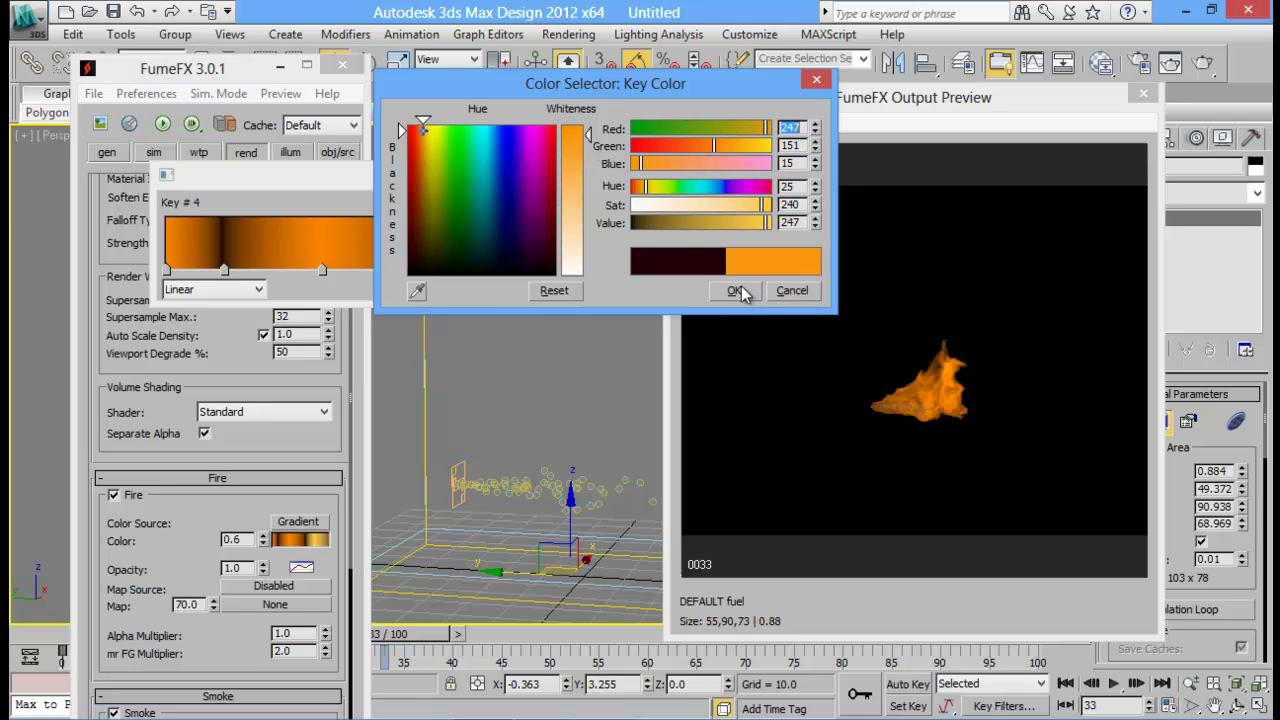
{"action": "left_click", "coordinate": [741, 286]}
Fine-tune the Green of the first gradient key, close the gradient, and raise the Fire Color multiplier to 0.71
{"action": "double_click", "coordinate": [166, 270]}
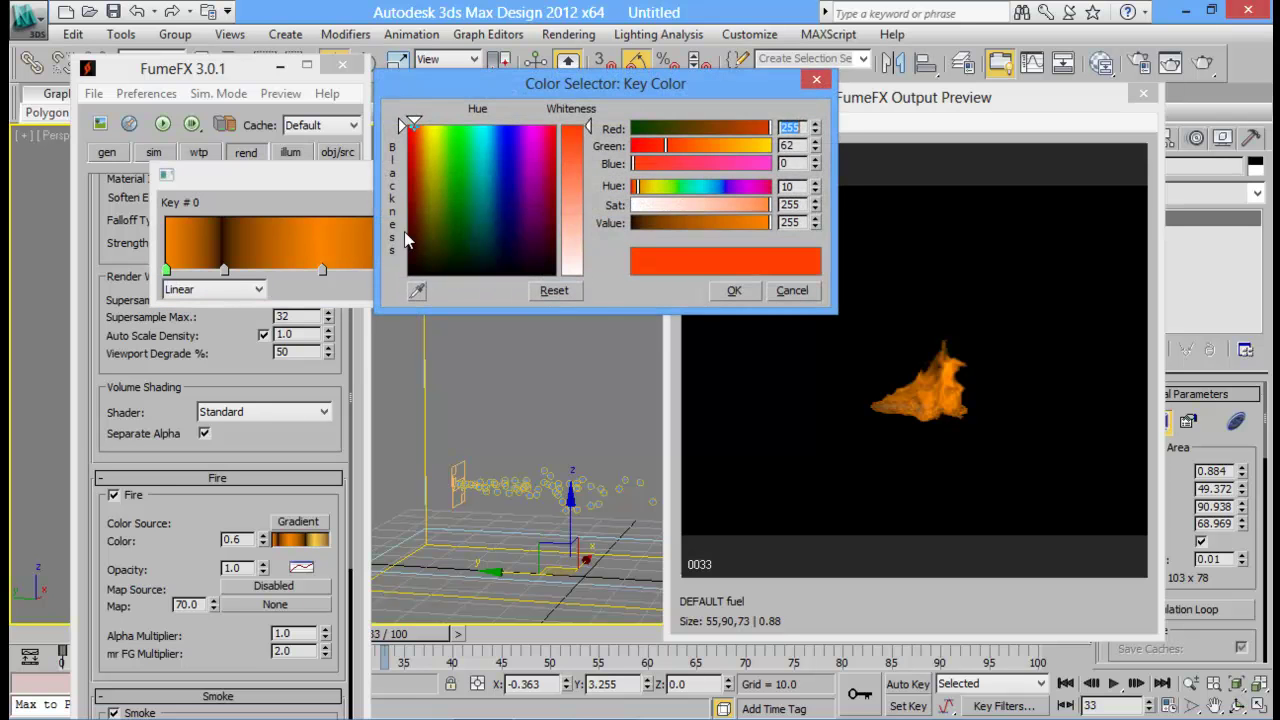
{"action": "mouse_move", "coordinate": [690, 142]}
{"action": "left_mouse_down"}
{"action": "mouse_move", "coordinate": [715, 142]}
{"action": "mouse_move", "coordinate": [669, 141]}
{"action": "left_mouse_up"}
{"action": "left_click", "coordinate": [734, 292]}
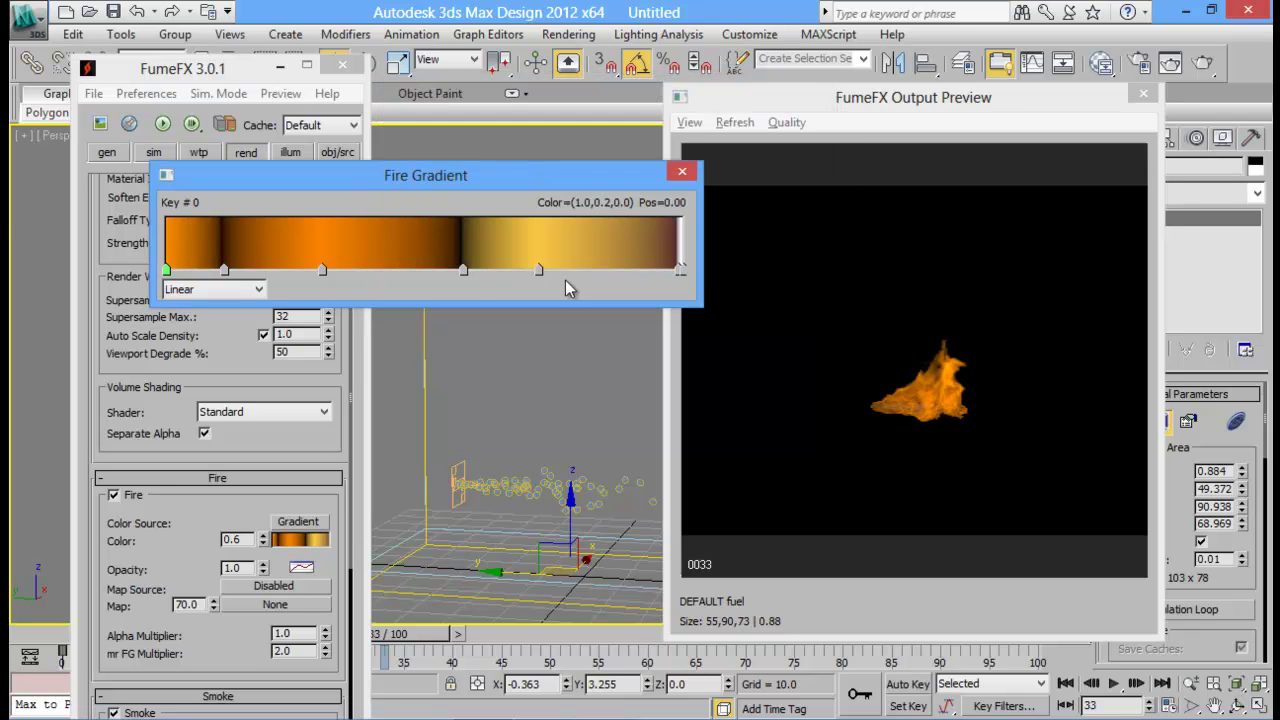
{"action": "left_click", "coordinate": [677, 172]}
{"action": "mouse_move", "coordinate": [262, 548]}
{"action": "left_mouse_down"}
{"action": "mouse_move", "coordinate": [257, 524]}
{"action": "mouse_move", "coordinate": [262, 537]}
{"action": "left_mouse_up"}
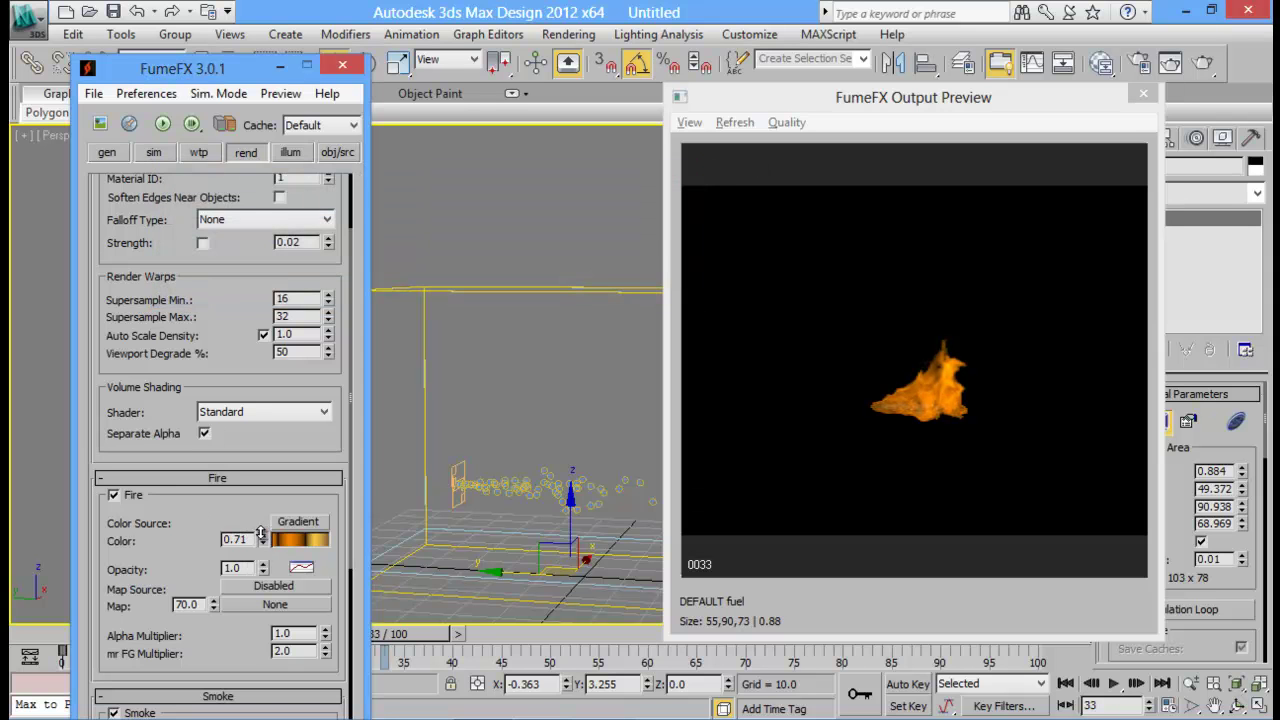
Open the fire opacity curve and shape a peak of about 0.88 near 15, followed by a point at 31.159, 0.136
{"action": "left_click_drag", "start_coordinate": [183, 562], "coordinate": [188, 433]}
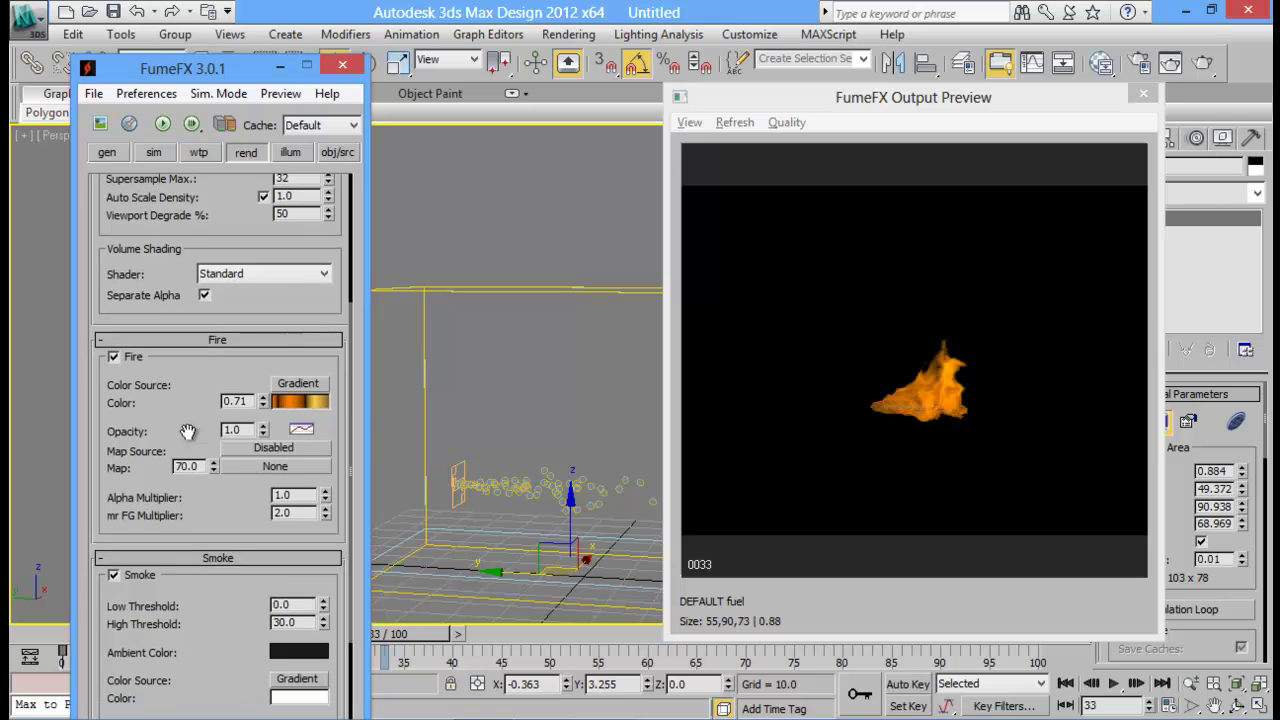
{"action": "left_click", "coordinate": [299, 432]}
{"action": "left_click_drag", "start_coordinate": [266, 177], "coordinate": [290, 193]}
{"action": "left_click_drag", "start_coordinate": [317, 311], "coordinate": [363, 327]}
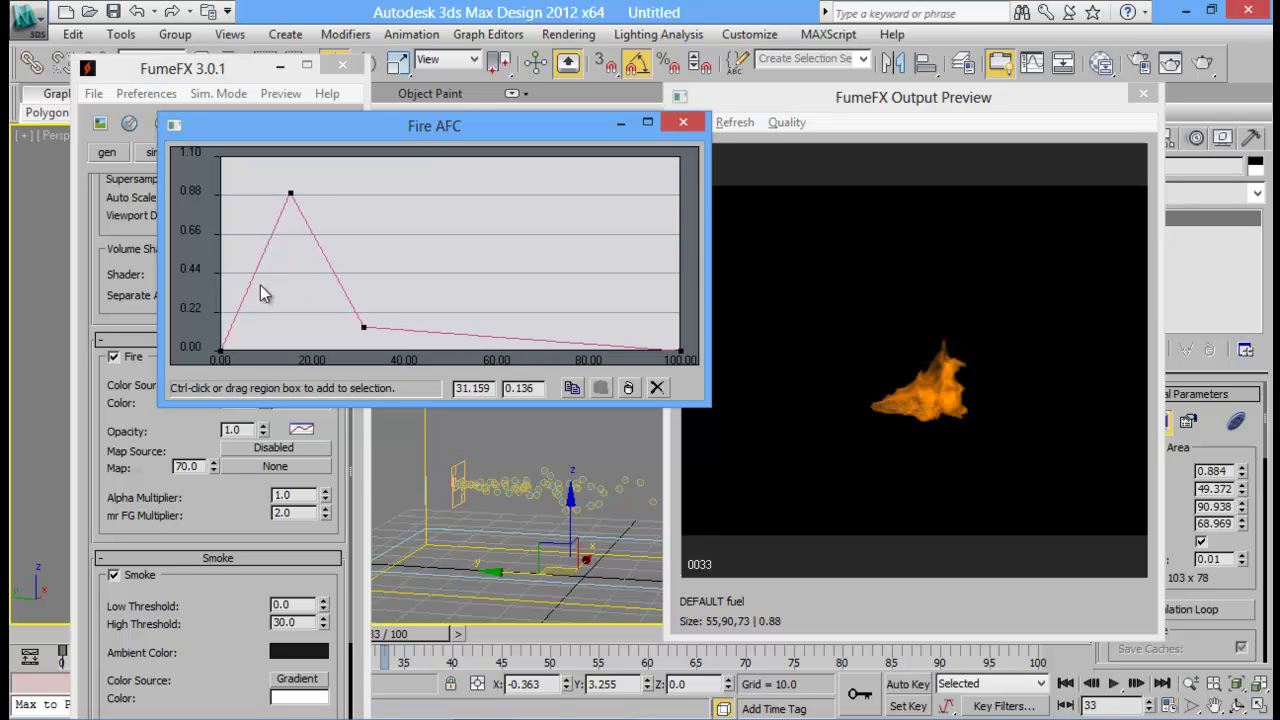
Bend both sides of the opacity peak inward with an added point on each, the falling-side one at about 21.2, 0.335
{"action": "left_click_drag", "start_coordinate": [251, 277], "coordinate": [263, 293]}
{"action": "left_click_drag", "start_coordinate": [363, 327], "coordinate": [361, 333]}
{"action": "left_click", "coordinate": [333, 277]}
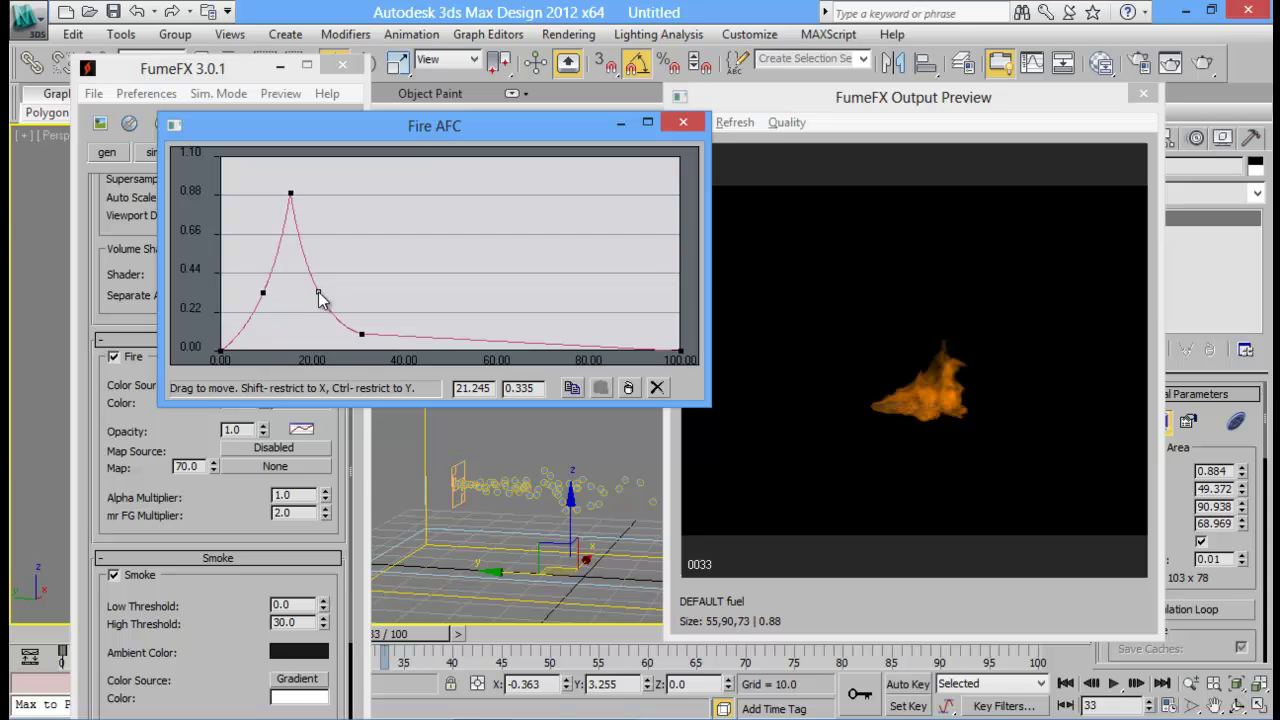
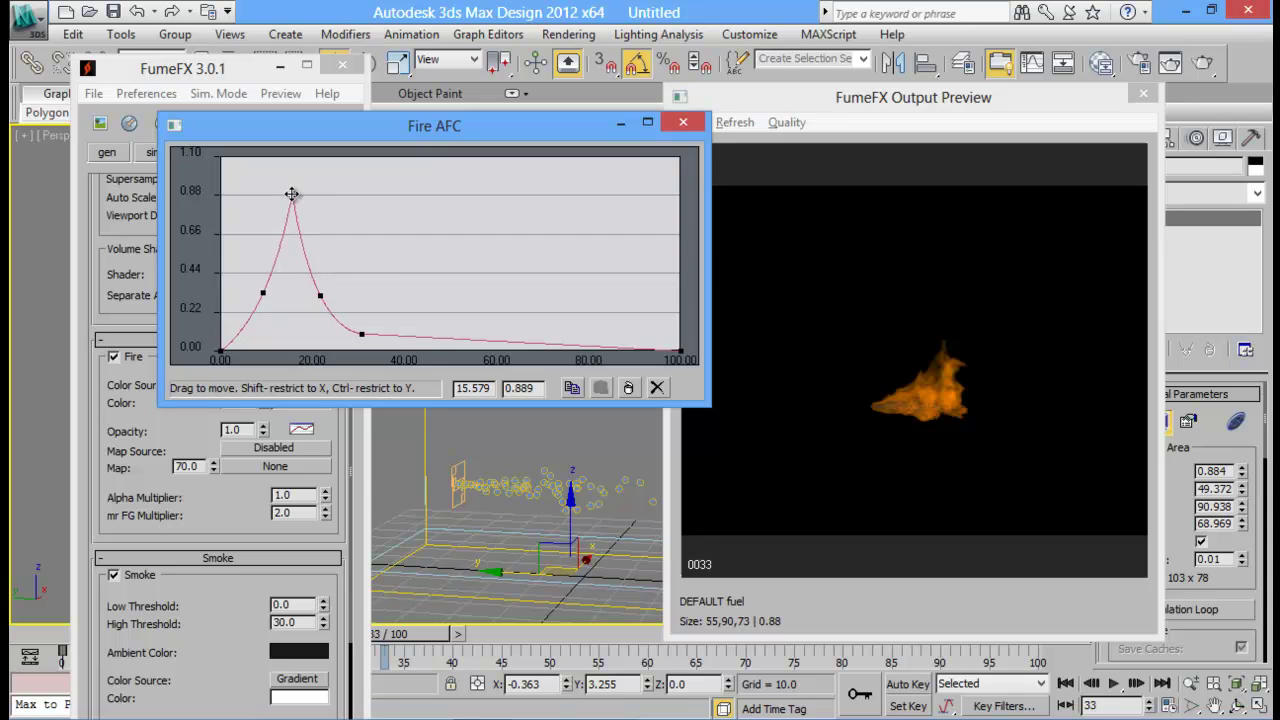
Widen the opacity peak by shifting its points outward, placing the falling-side point at 26.395, 0.307
{"action": "left_click_drag", "start_coordinate": [262, 293], "coordinate": [266, 296]}
{"action": "left_click_drag", "start_coordinate": [361, 333], "coordinate": [398, 336]}
{"action": "left_click_drag", "start_coordinate": [320, 295], "coordinate": [342, 297]}
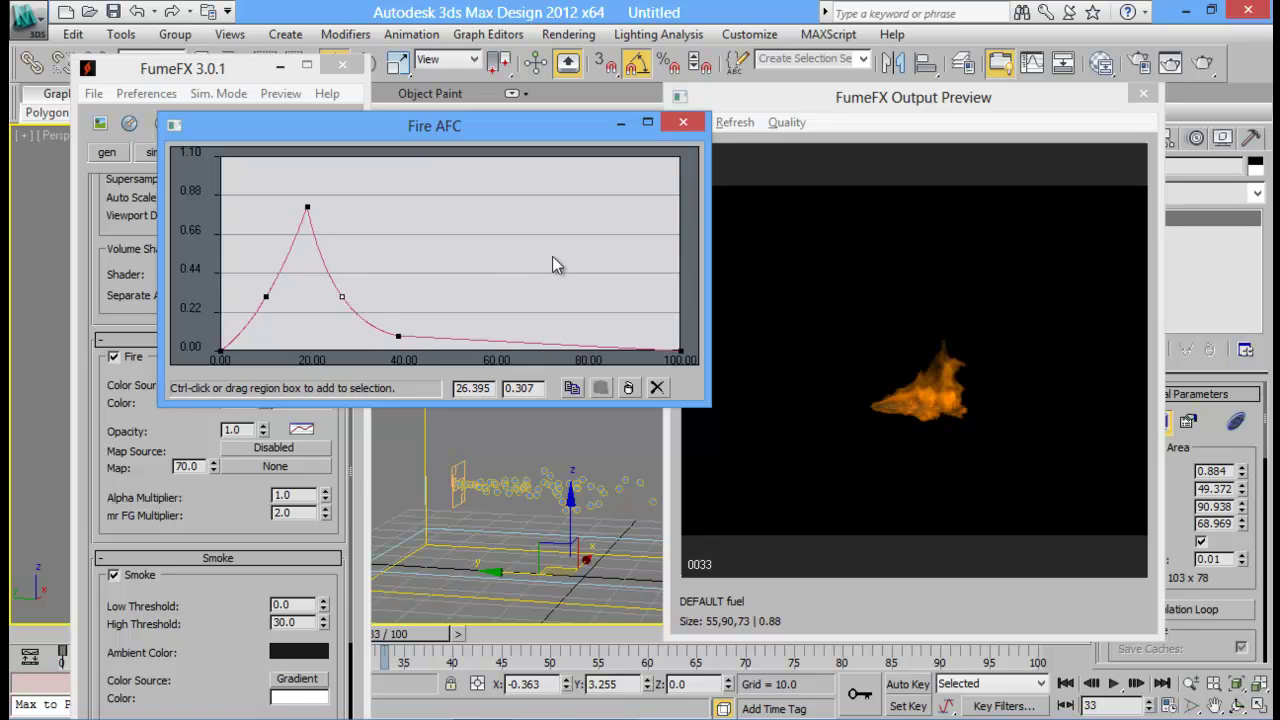
Raise the Fire Opacity to 1.457 and the Color multiplier to 0.72, and run the default simulation to about frame 51
{"action": "left_click", "coordinate": [683, 122]}
{"action": "left_click", "coordinate": [258, 428]}
{"action": "left_click_drag", "start_coordinate": [261, 423], "coordinate": [269, 385]}
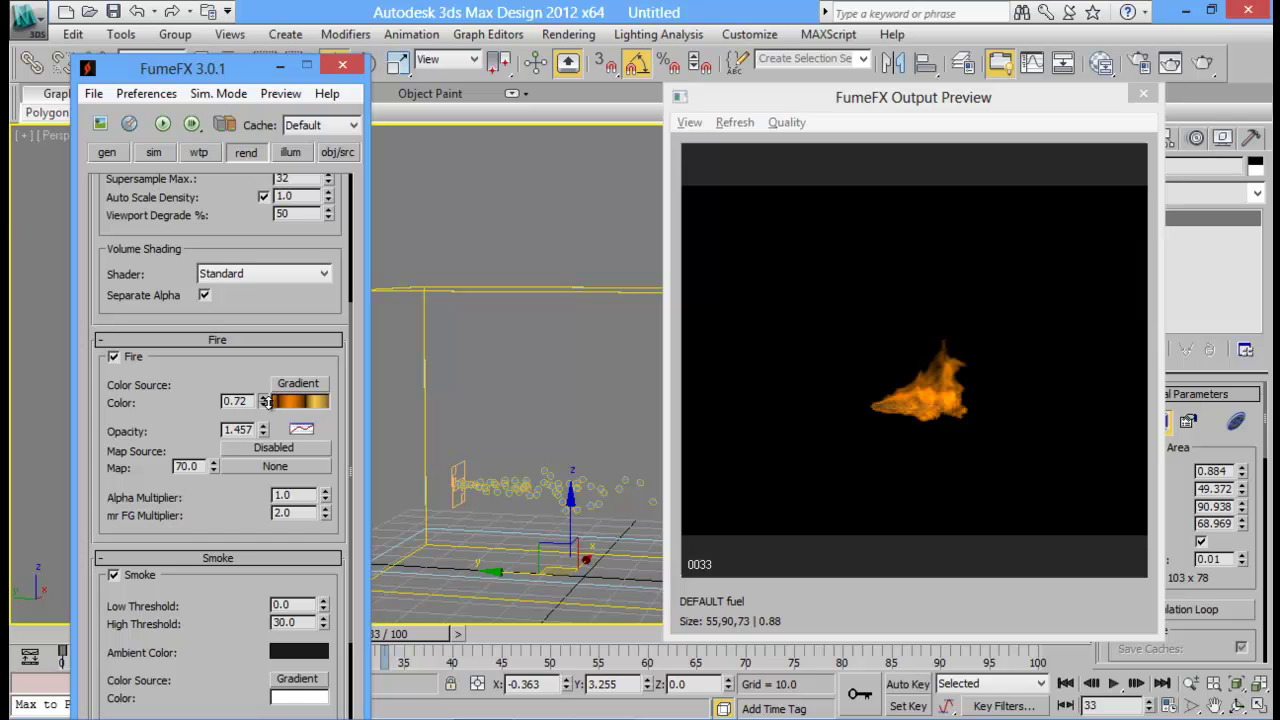
{"action": "left_click", "coordinate": [160, 125]}
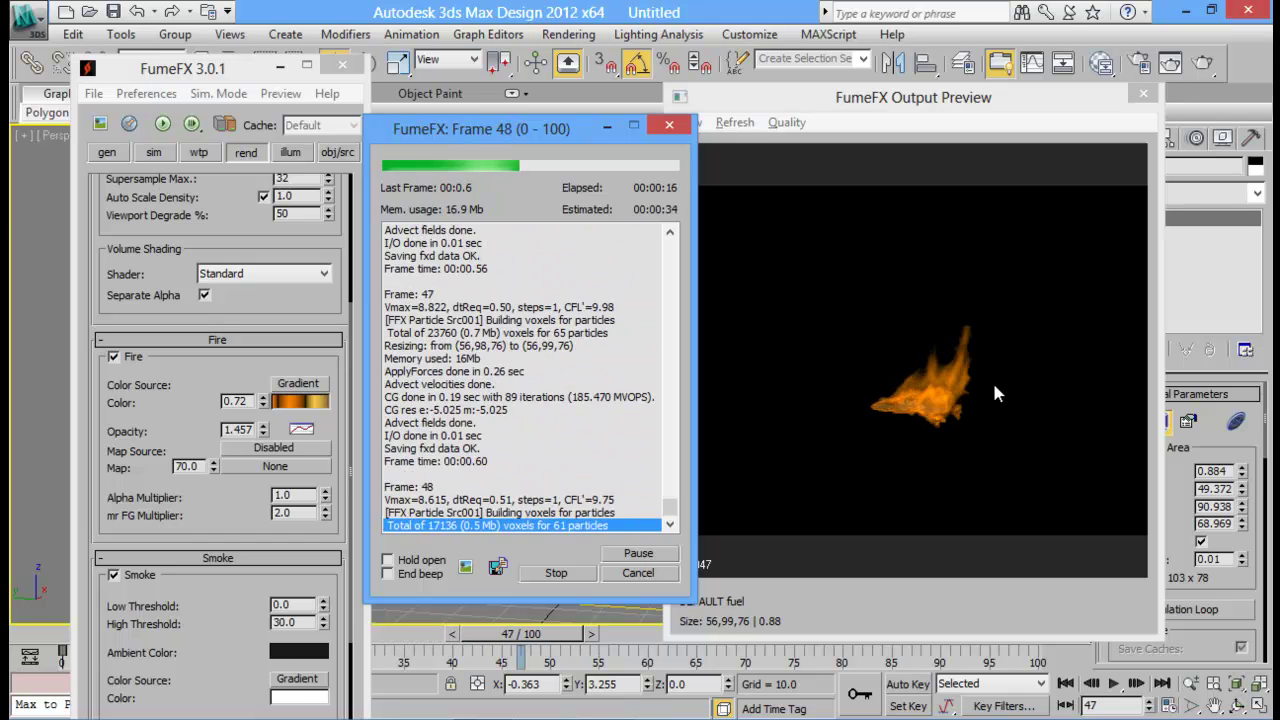
{"action": "left_click", "coordinate": [567, 574]}
Try a fuel Burn Rate of 32.0 in the simulation parameters
{"action": "left_click_drag", "start_coordinate": [230, 328], "coordinate": [216, 566]}
{"action": "left_click_drag", "start_coordinate": [201, 274], "coordinate": [202, 341]}
{"action": "left_click", "coordinate": [155, 156]}
{"action": "left_click_drag", "start_coordinate": [205, 527], "coordinate": [234, 295]}
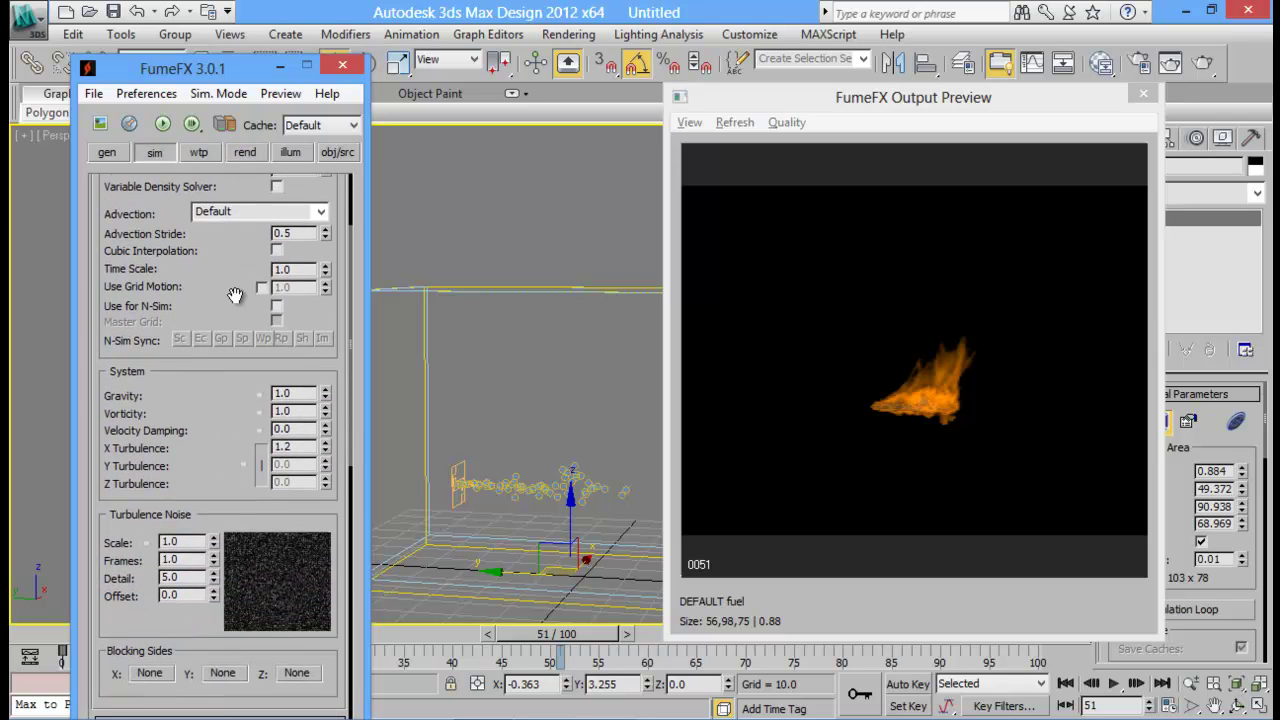
{"action": "left_click_drag", "start_coordinate": [206, 424], "coordinate": [228, 330]}
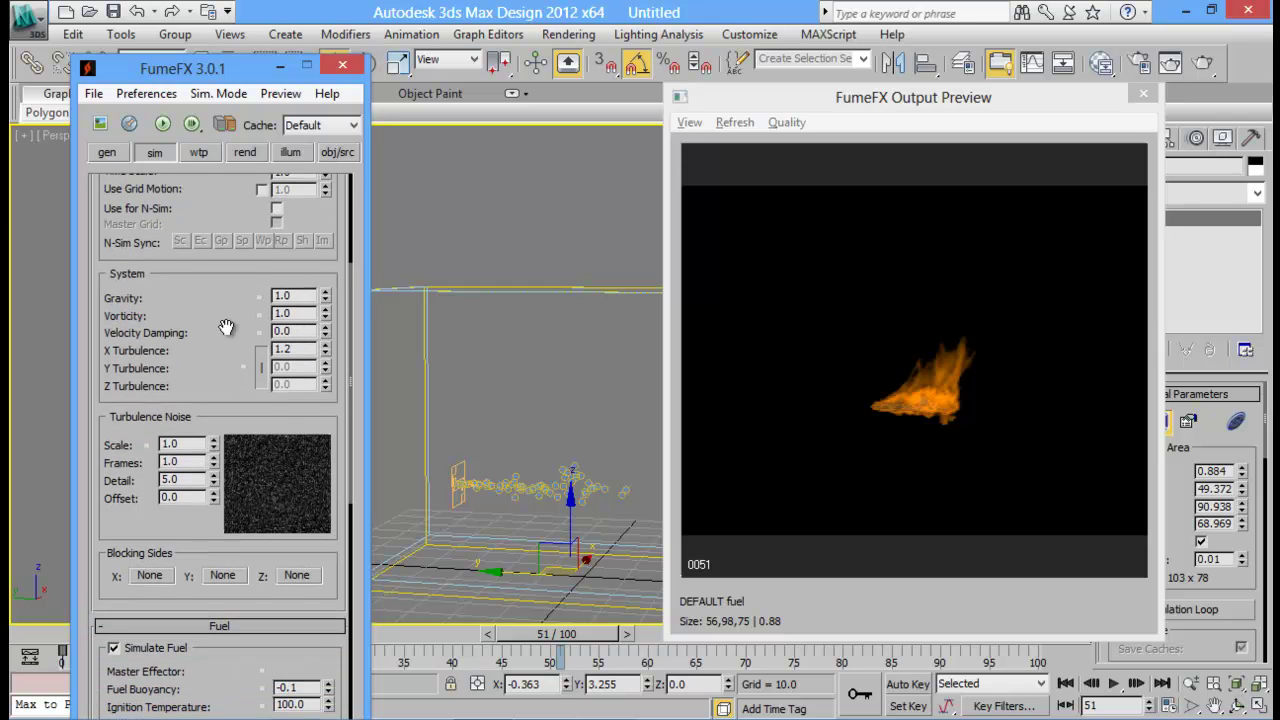
{"action": "scroll", "coordinate": [236, 327], "scroll_direction": "down", "scroll_amount": 4}
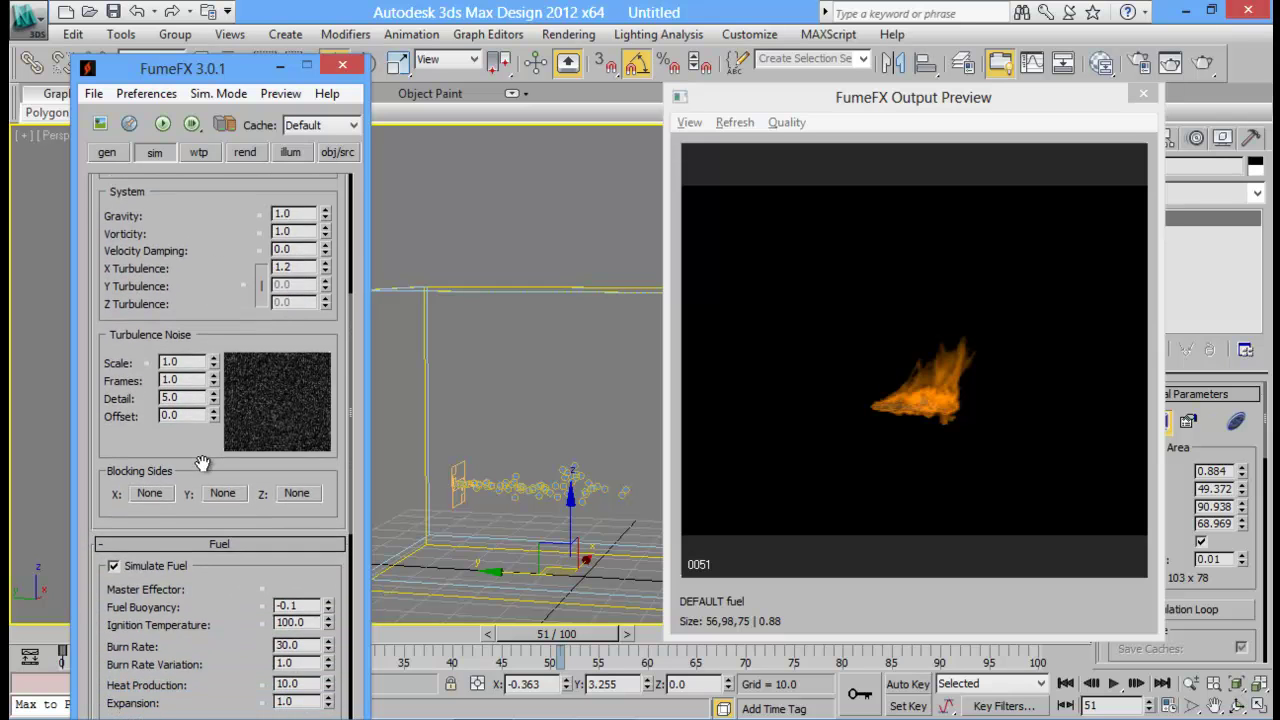
{"action": "left_click_drag", "start_coordinate": [202, 464], "coordinate": [235, 297]}
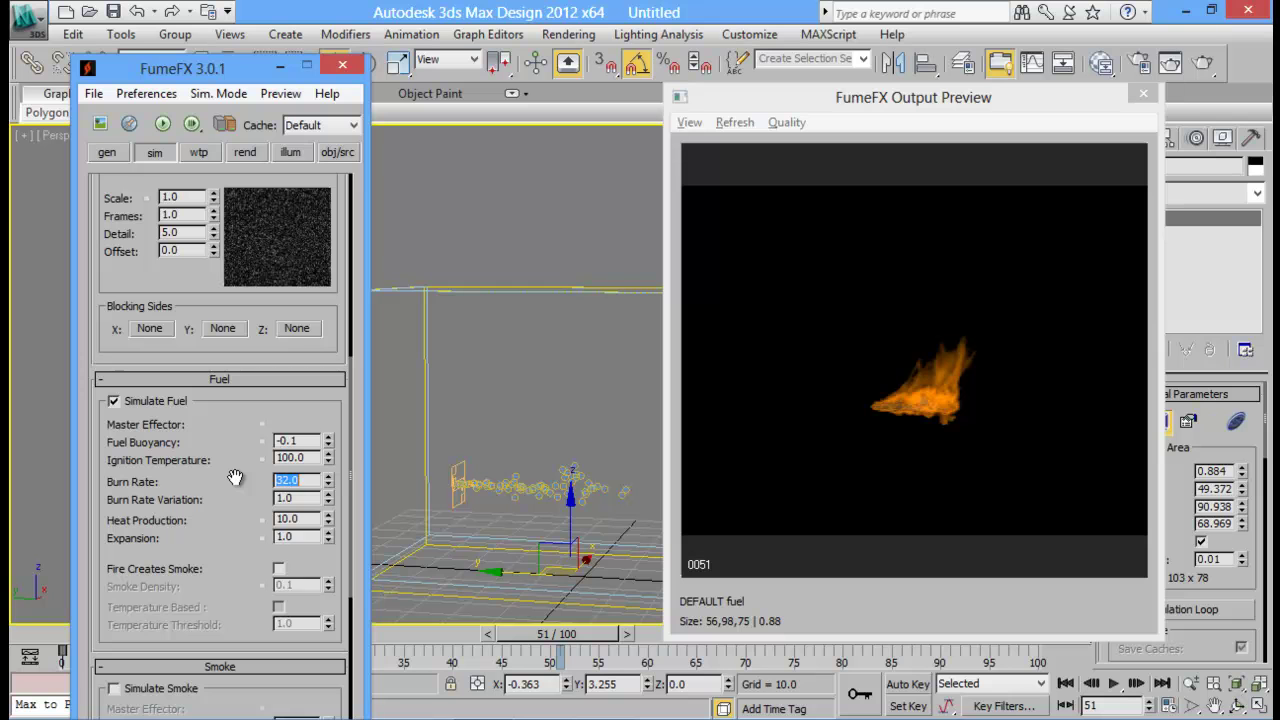
{"action": "scroll", "coordinate": [238, 458], "scroll_direction": "down", "scroll_amount": 6}
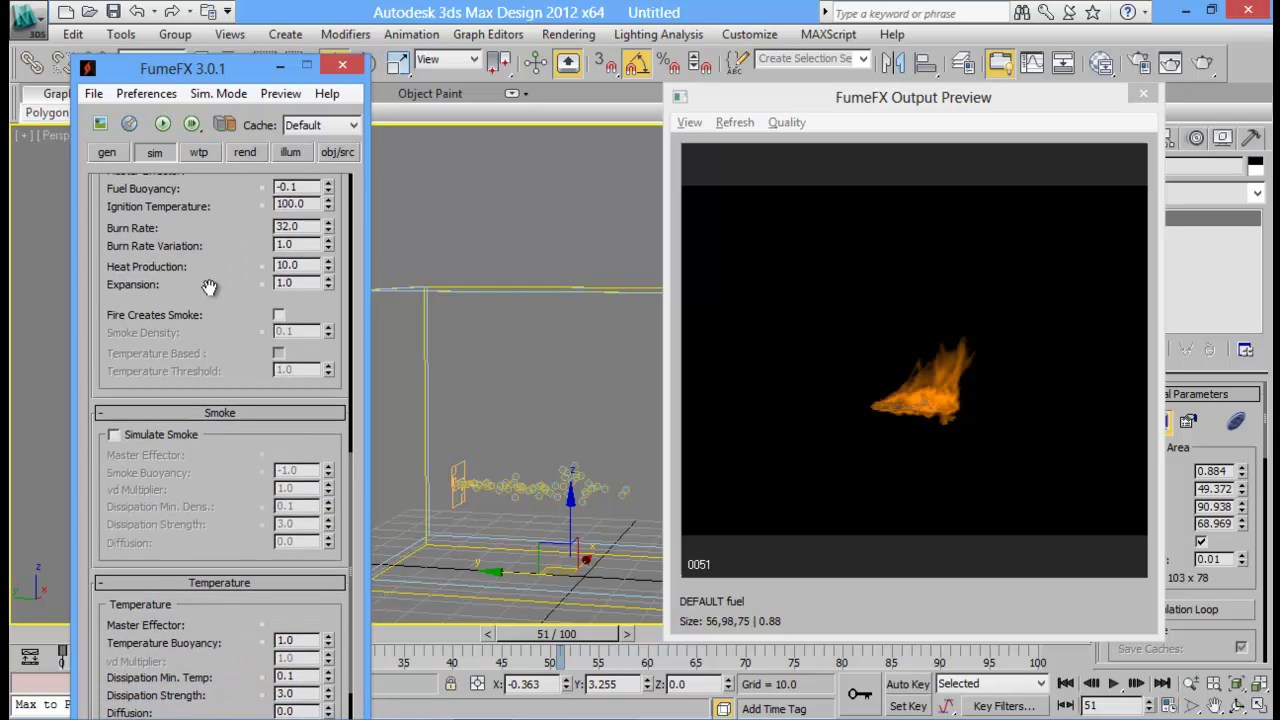
Set the fuel Burn Rate back to 30.0
{"action": "left_click_drag", "start_coordinate": [215, 410], "coordinate": [234, 483]}
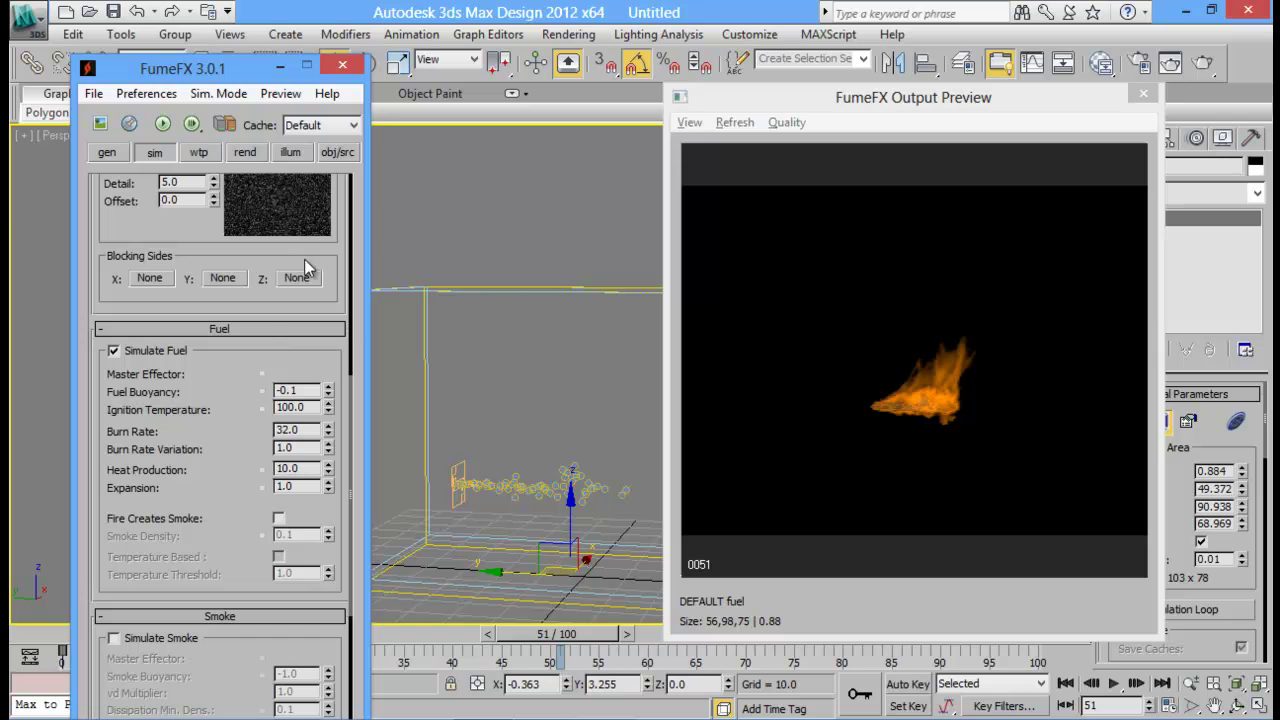
{"action": "left_click_drag", "start_coordinate": [259, 342], "coordinate": [247, 512]}
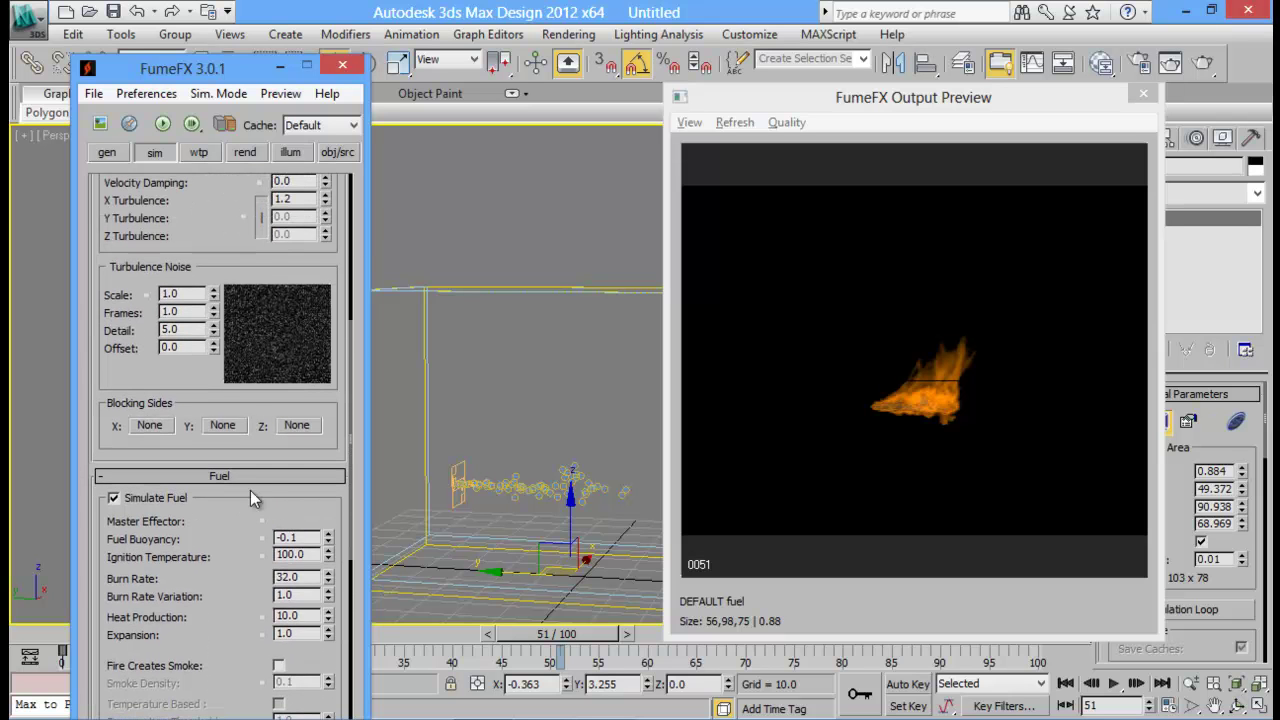
{"action": "left_click_drag", "start_coordinate": [214, 390], "coordinate": [206, 302]}
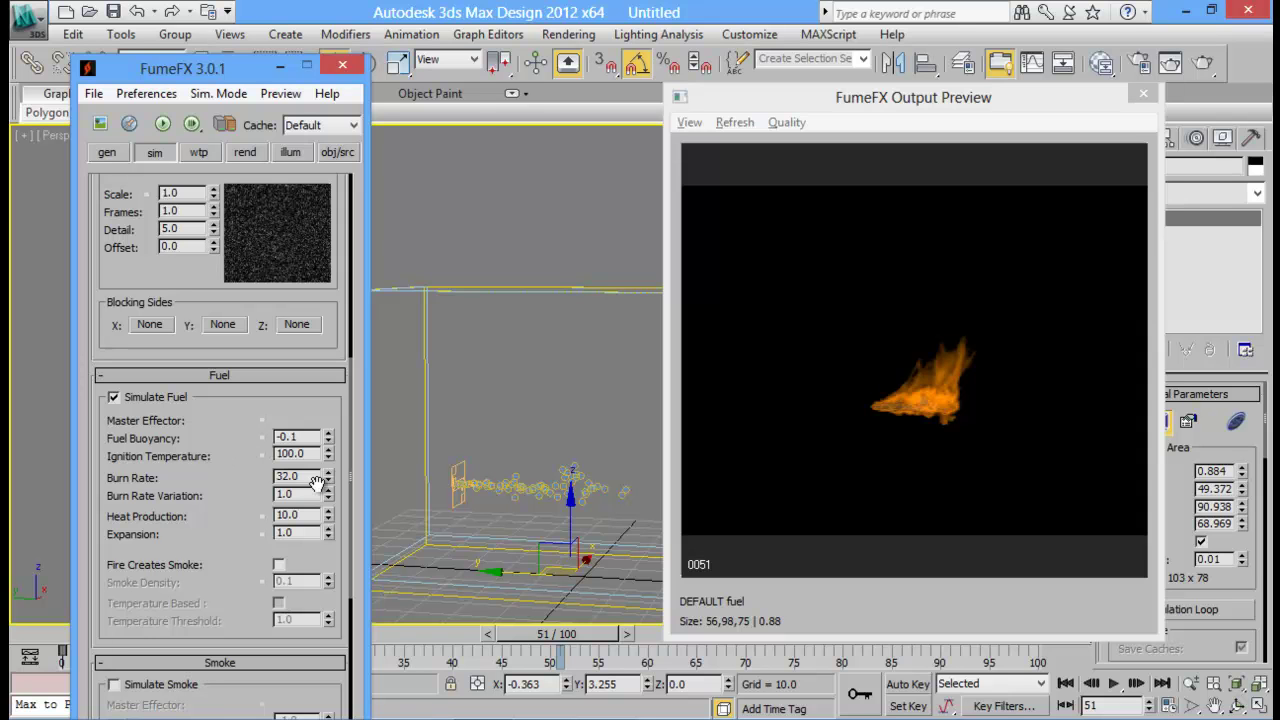
{"action": "key", "text": "Return"}
{"action": "scroll", "coordinate": [215, 470], "scroll_direction": "down", "scroll_amount": 1}
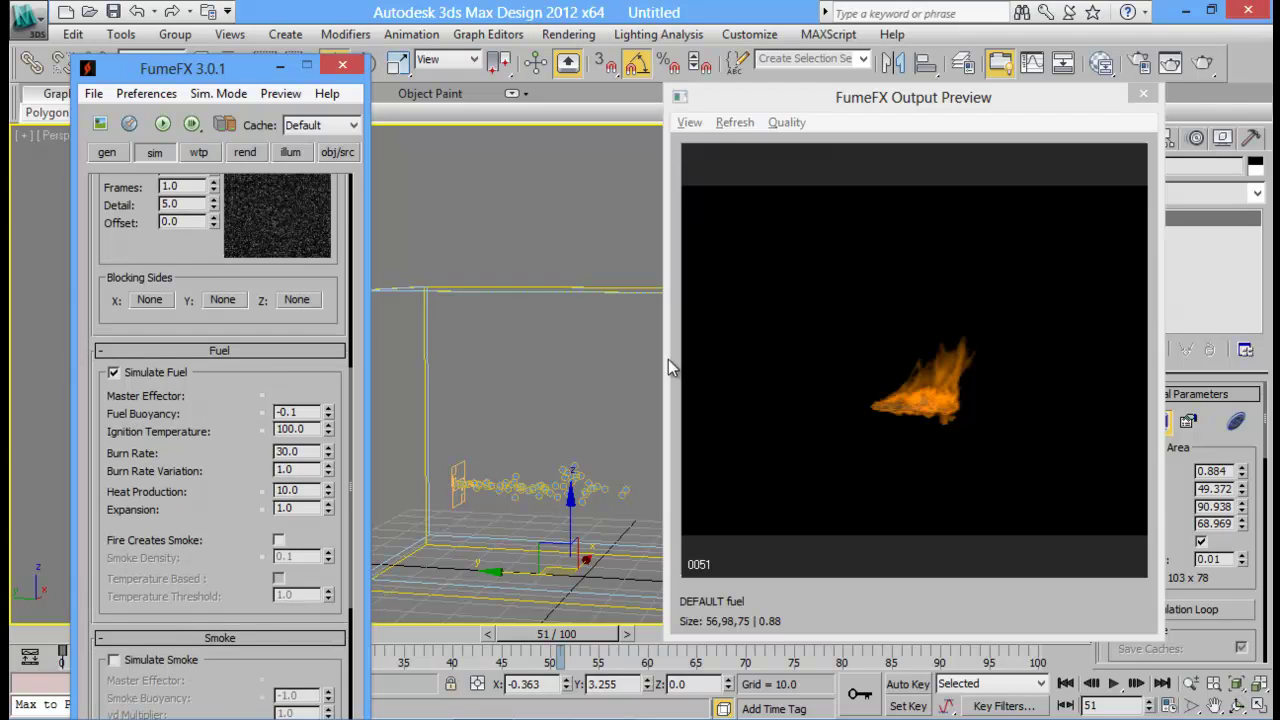
Rerun the default simulation with the output preview moved aside, and stop it at about frame 16
{"action": "scroll", "coordinate": [267, 371], "scroll_direction": "up", "scroll_amount": 10}
{"action": "scroll", "coordinate": [220, 400], "scroll_direction": "down", "scroll_amount": 4}
{"action": "left_click_drag", "start_coordinate": [946, 104], "coordinate": [777, 116]}
{"action": "left_click", "coordinate": [166, 122]}
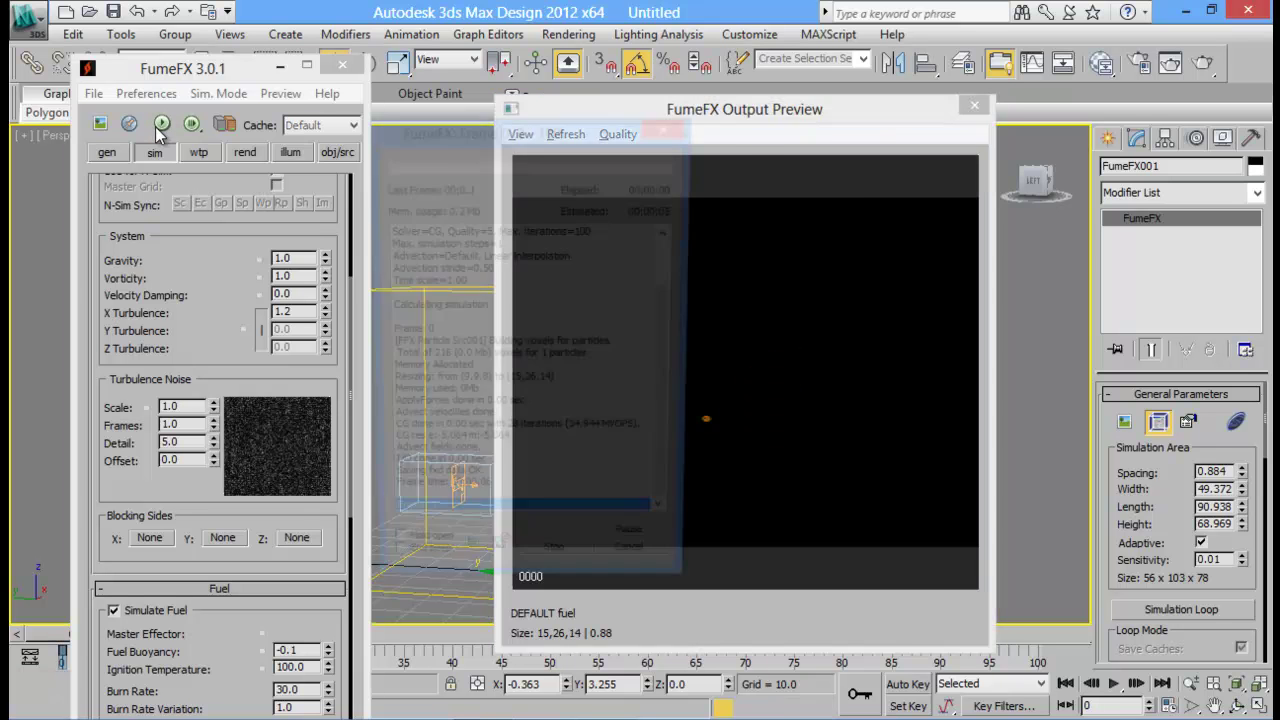
{"action": "left_click_drag", "start_coordinate": [570, 129], "coordinate": [375, 128]}
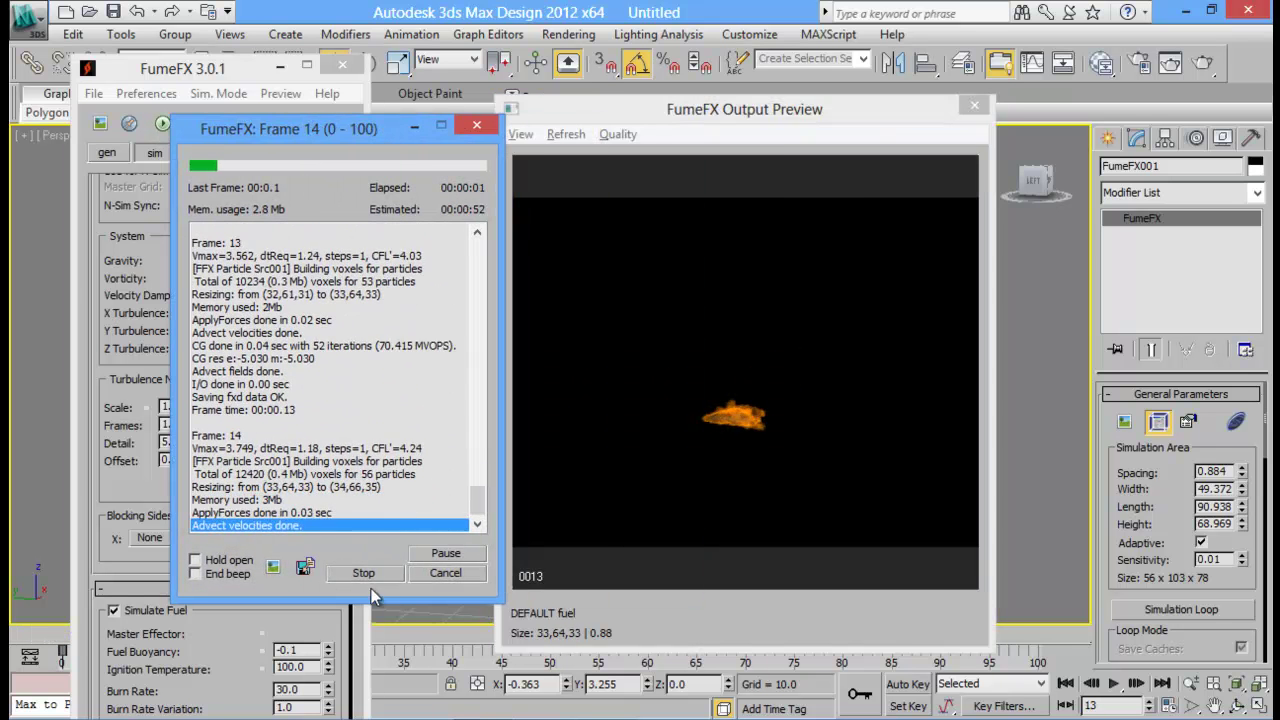
{"action": "left_click", "coordinate": [414, 128]}
Reduce the simulation grid Spacing to 0.394 and run the default simulation to about frame 38
{"action": "left_click", "coordinate": [106, 152]}
{"action": "left_click_drag", "start_coordinate": [327, 224], "coordinate": [347, 273]}
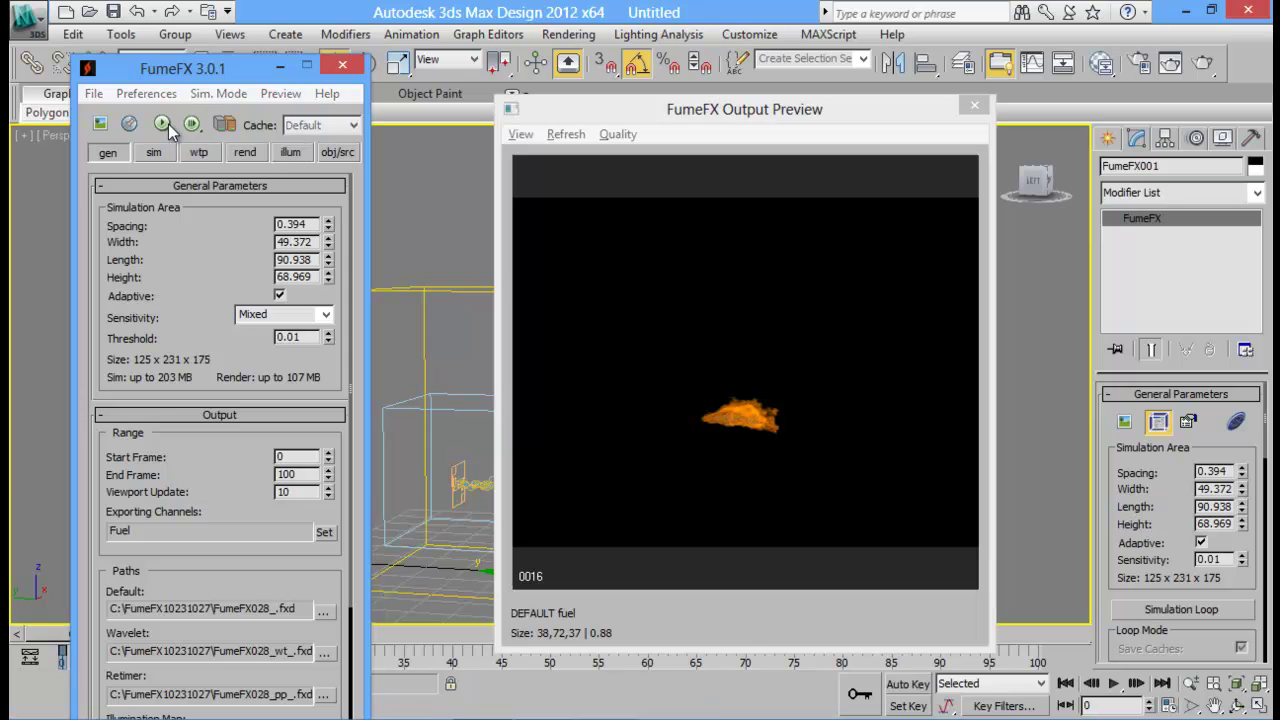
{"action": "left_click", "coordinate": [162, 123]}
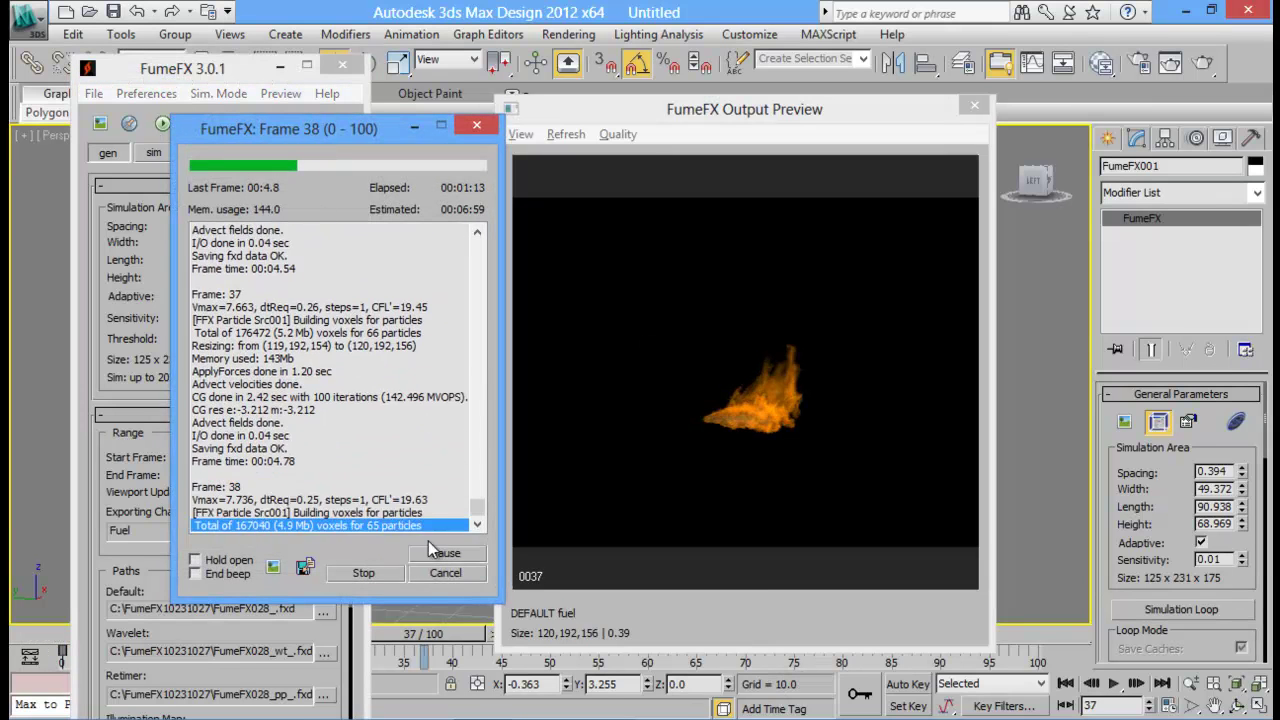
{"action": "left_click", "coordinate": [382, 575]}
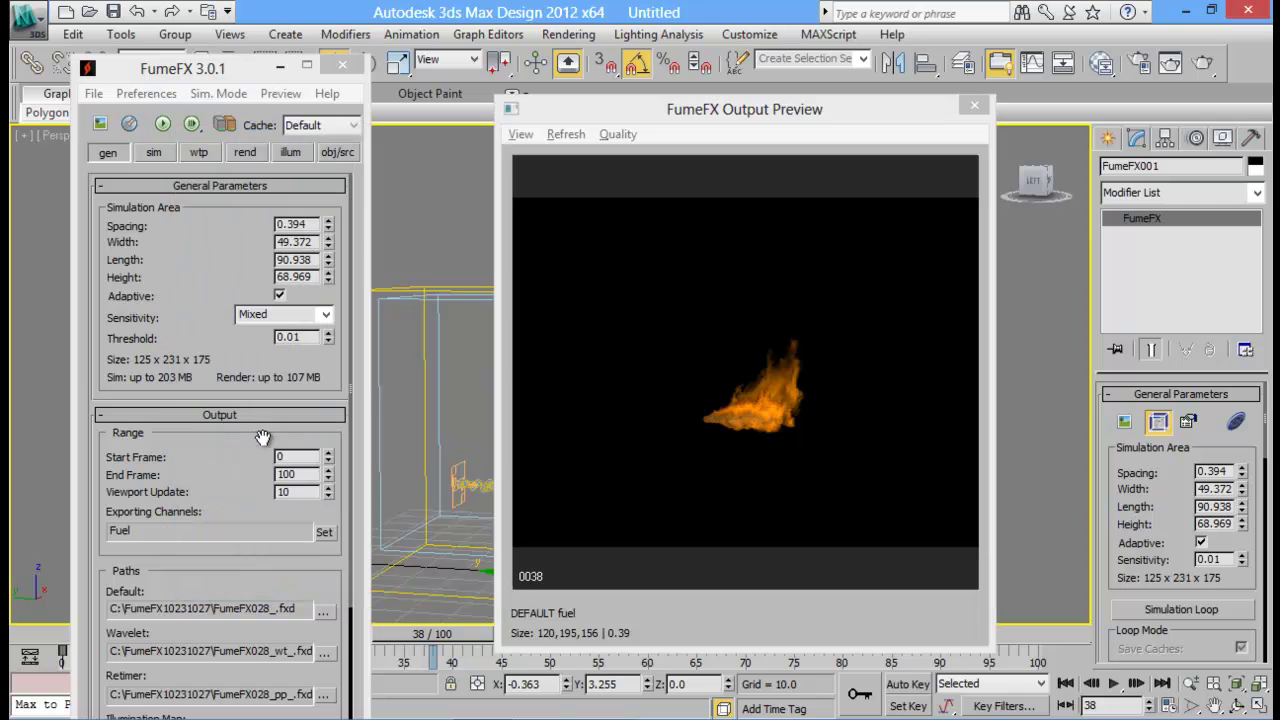
Go to frame 15, render the Perspective view, and close the render and message windows
{"action": "left_click_drag", "start_coordinate": [447, 634], "coordinate": [225, 610]}
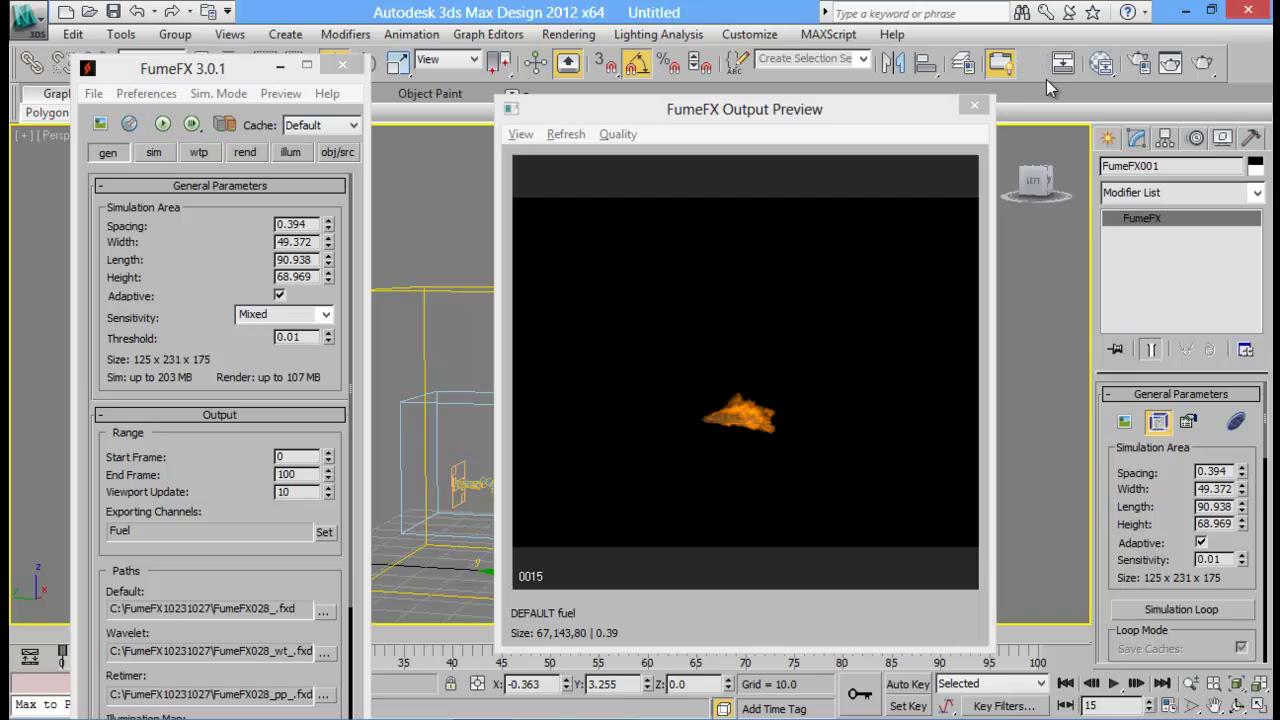
{"action": "left_click", "coordinate": [1204, 66]}
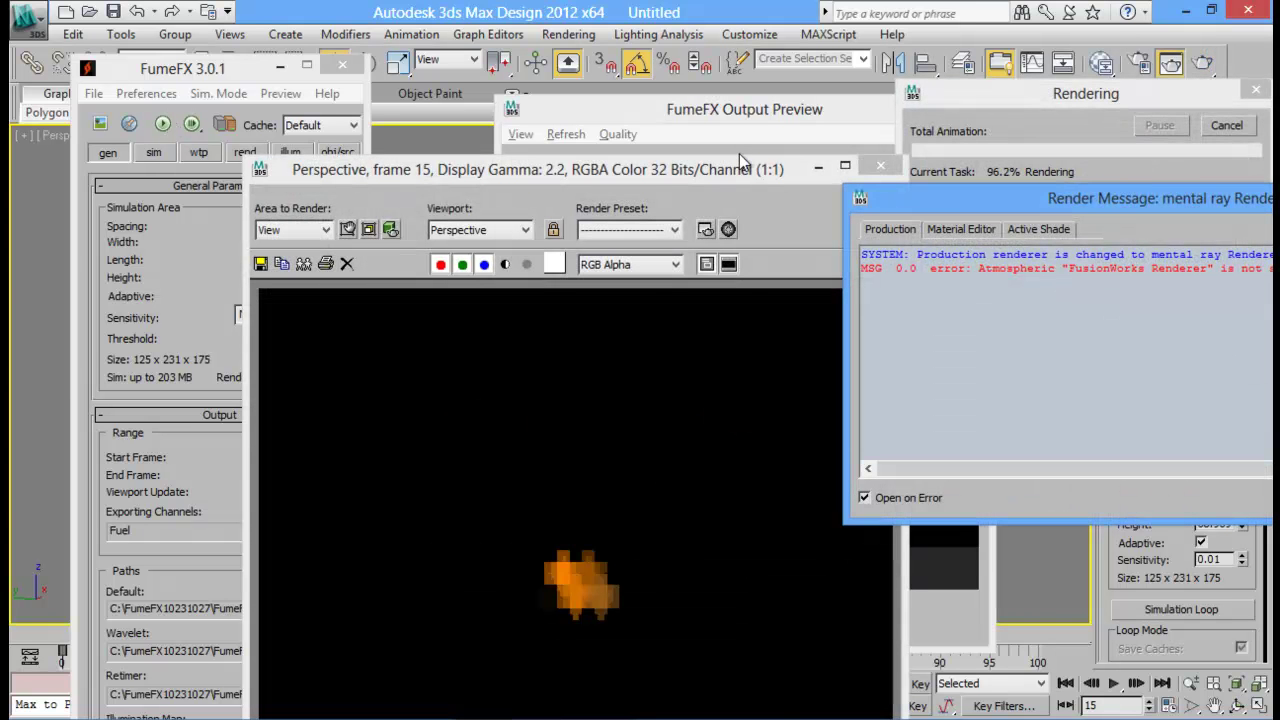
{"action": "left_click", "coordinate": [880, 168]}
{"action": "left_click_drag", "start_coordinate": [1044, 201], "coordinate": [795, 202]}
{"action": "left_click", "coordinate": [1248, 198]}
Render the fire at frame 15 from the Left view and close the render and message windows
{"action": "left_click_drag", "start_coordinate": [855, 118], "coordinate": [1096, 125]}
{"action": "middle_click_drag", "start_coordinate": [615, 285], "coordinate": [580, 277]}
{"action": "key", "text": "alt+w"}
{"action": "middle_click_drag", "start_coordinate": [635, 224], "coordinate": [648, 212]}
{"action": "middle_click", "coordinate": [402, 447]}
{"action": "middle_click_drag", "start_coordinate": [405, 448], "coordinate": [425, 461]}
{"action": "key", "text": "alt+w"}
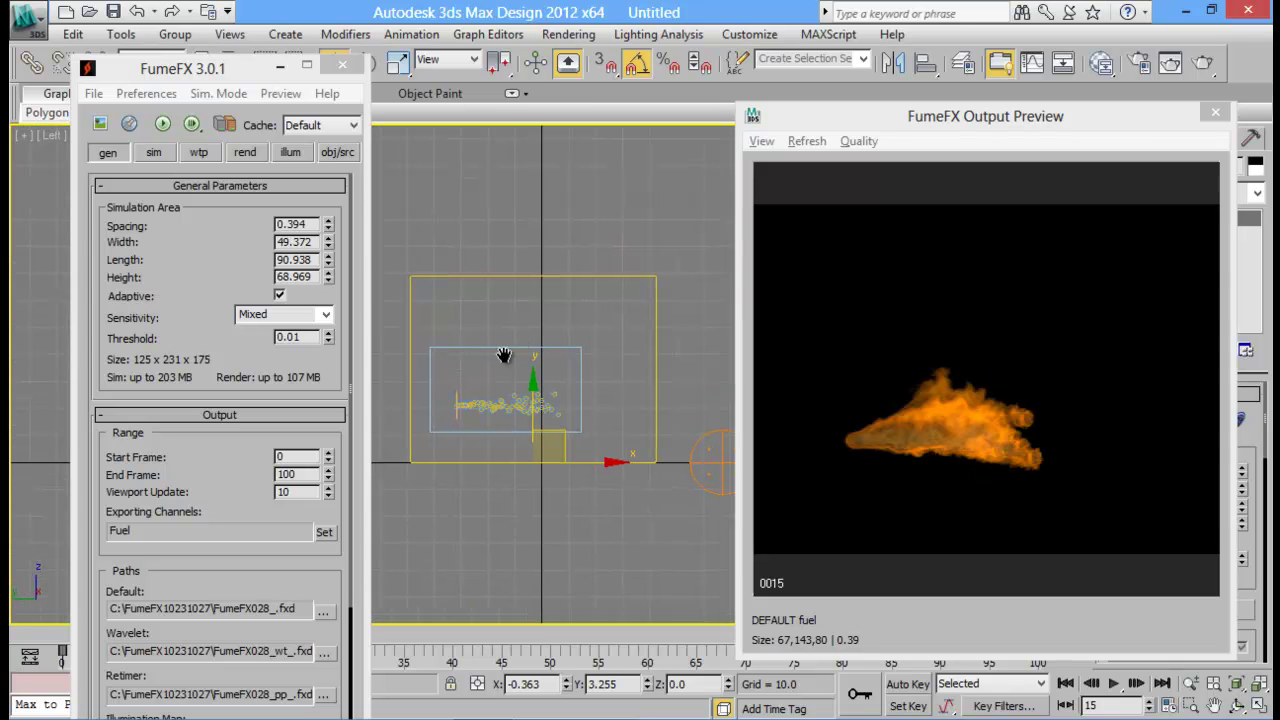
{"action": "scroll", "coordinate": [505, 357], "scroll_direction": "up", "scroll_amount": 2}
{"action": "middle_click_drag", "start_coordinate": [510, 355], "coordinate": [531, 350]}
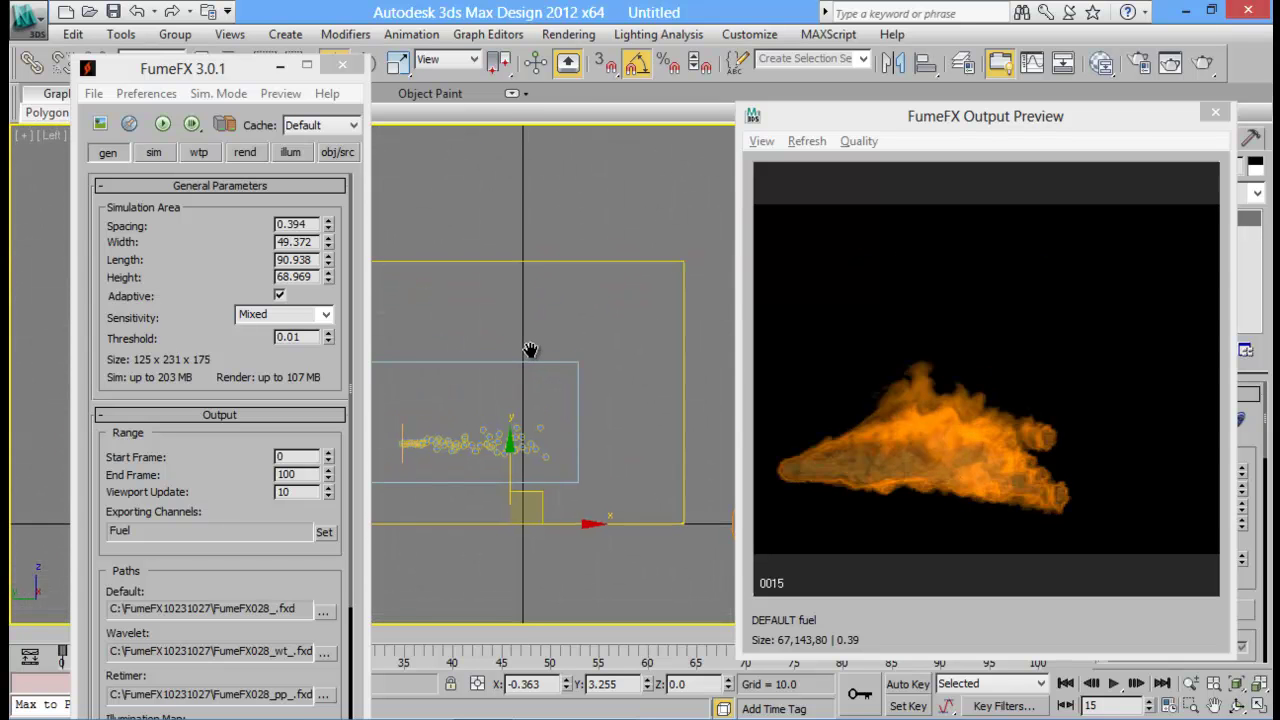
{"action": "left_click", "coordinate": [1200, 64]}
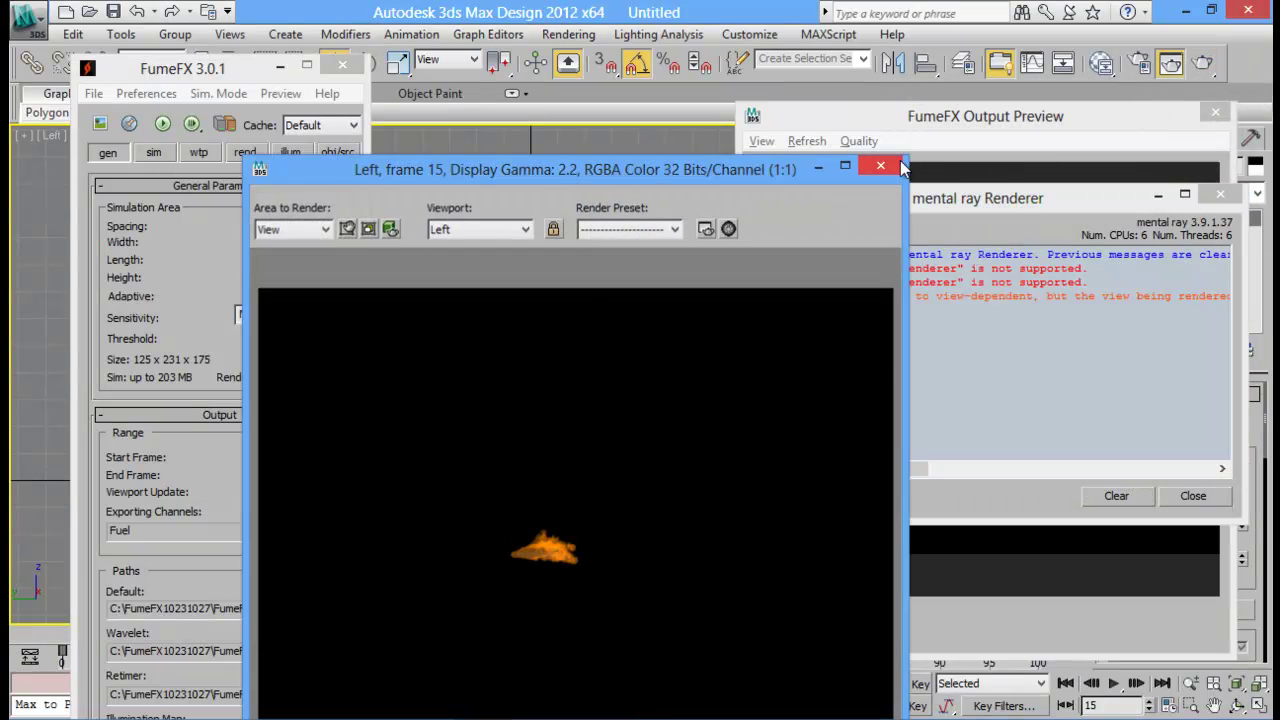
{"action": "left_click", "coordinate": [896, 166]}
{"action": "left_click", "coordinate": [1219, 194]}
Render frame 15 from the Left view again at a closer framing, and dismiss the result
{"action": "middle_click_drag", "start_coordinate": [617, 321], "coordinate": [516, 274]}
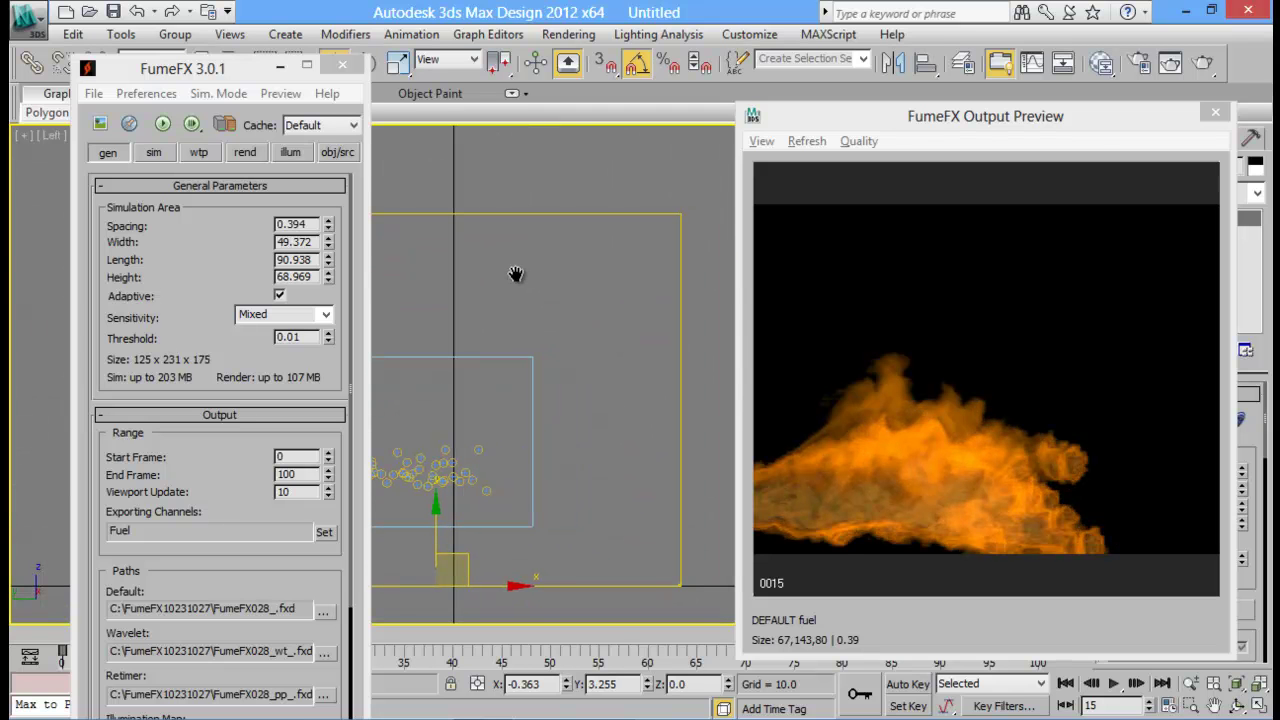
{"action": "scroll", "coordinate": [516, 274], "scroll_direction": "up", "scroll_amount": 2}
{"action": "left_click", "coordinate": [1203, 65]}
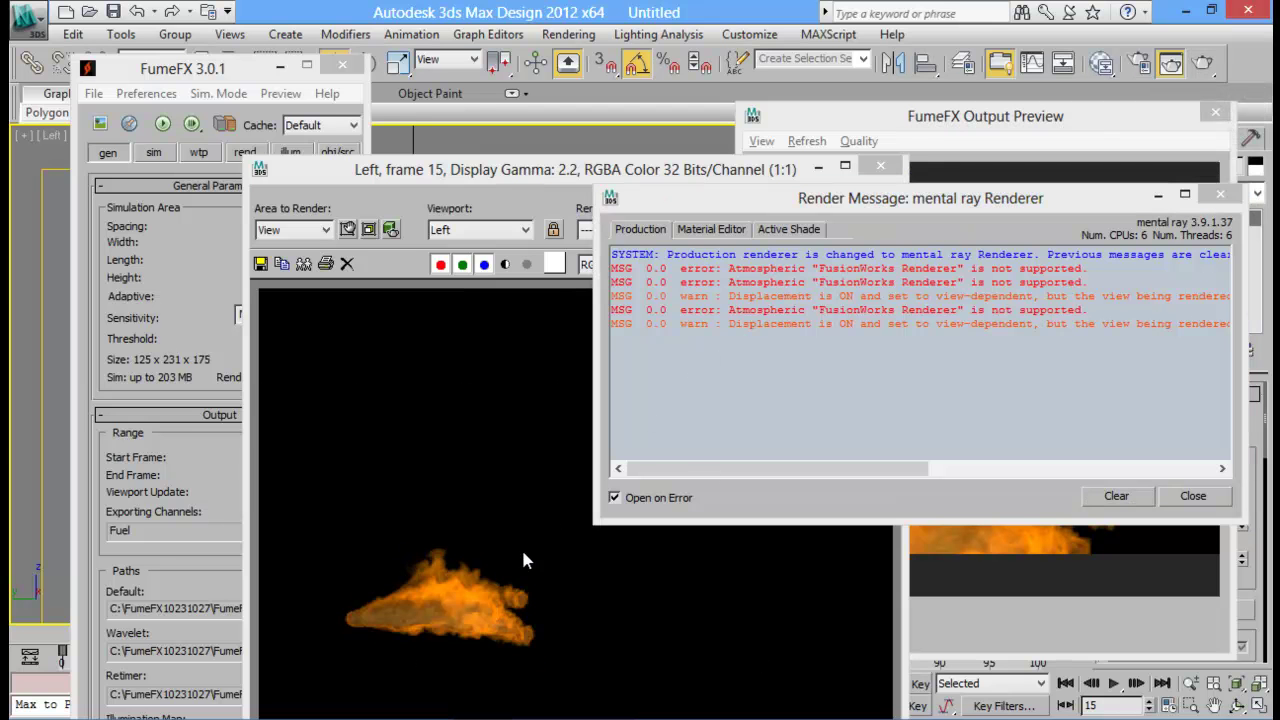
{"action": "left_click", "coordinate": [893, 169]}
{"action": "left_click", "coordinate": [1220, 194]}
Open Render Setup, set the time output to Range 0 to 100, and review the output size and options
{"action": "left_click_drag", "start_coordinate": [1137, 123], "coordinate": [700, 134]}
{"action": "left_click", "coordinate": [778, 125]}
{"action": "left_click", "coordinate": [1140, 63]}
{"action": "left_click_drag", "start_coordinate": [706, 283], "coordinate": [716, 247]}
{"action": "left_click", "coordinate": [715, 223]}
{"action": "left_click_drag", "start_coordinate": [908, 560], "coordinate": [911, 524]}
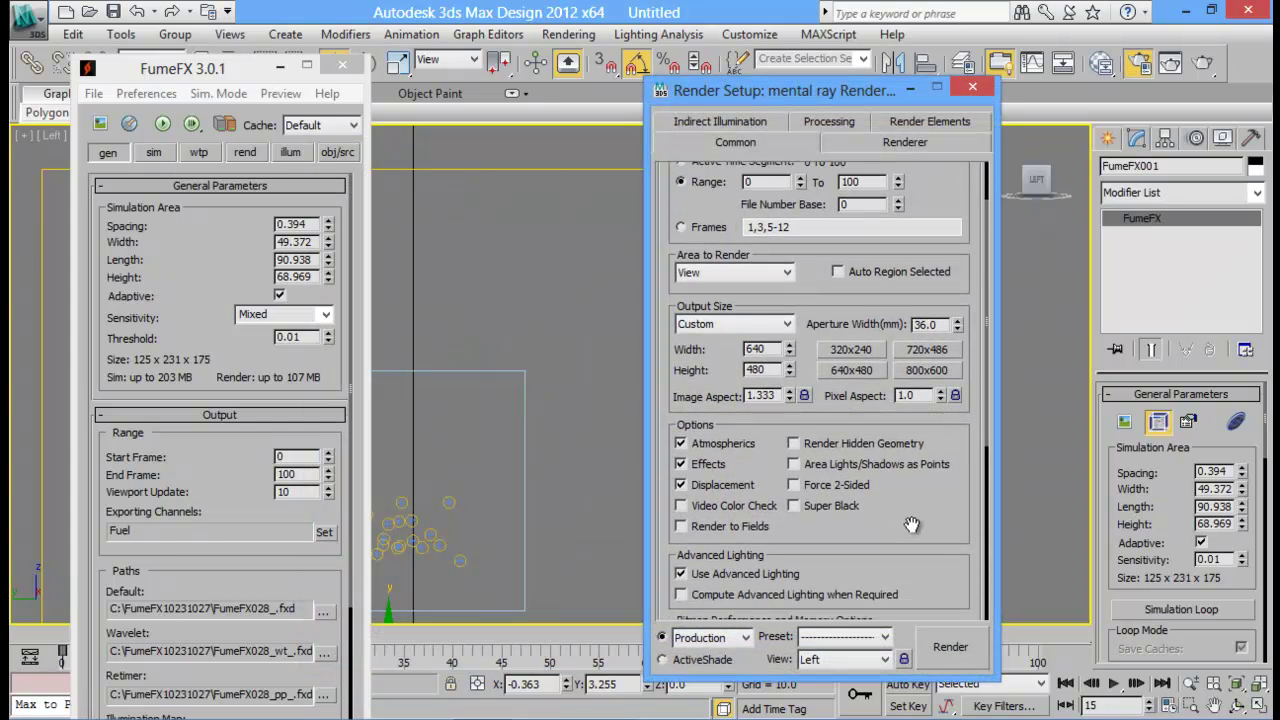
{"action": "left_click", "coordinate": [786, 323]}
{"action": "left_click", "coordinate": [789, 323]}
{"action": "left_click_drag", "start_coordinate": [893, 561], "coordinate": [836, 219]}
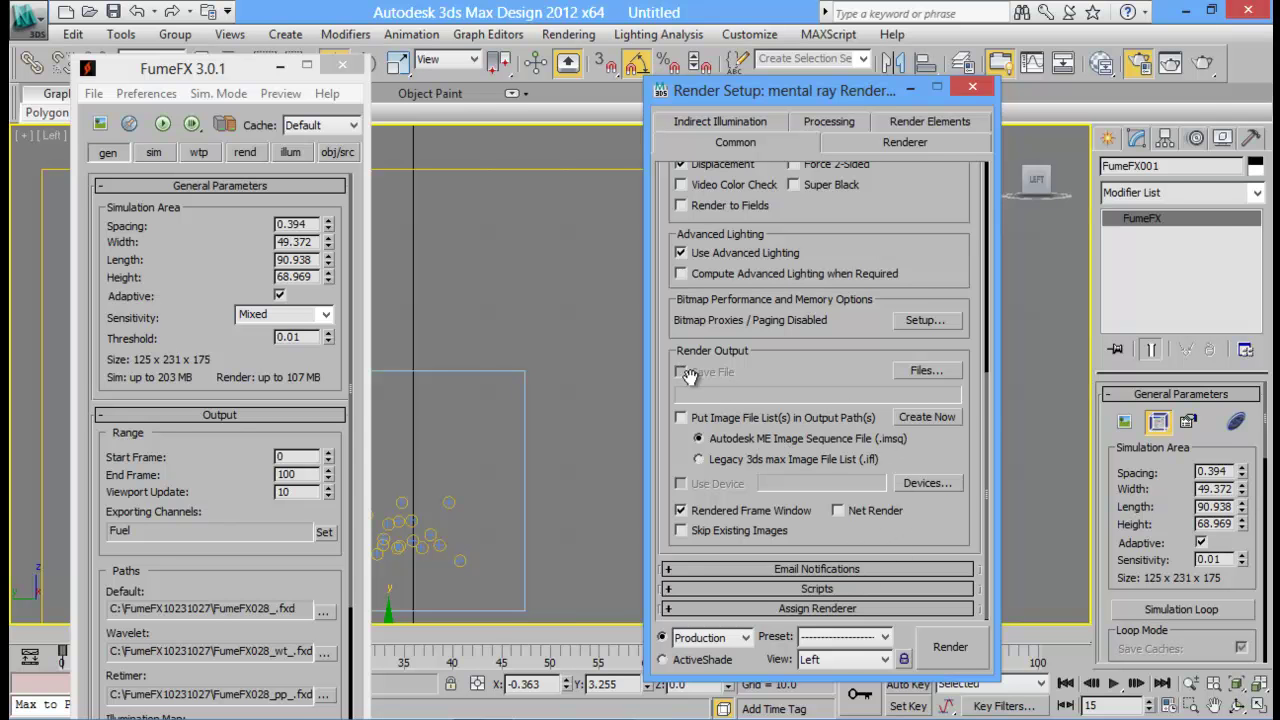
Try PNG and TIF as the file type for the render output, and cancel without saving a file
{"action": "left_click", "coordinate": [927, 371]}
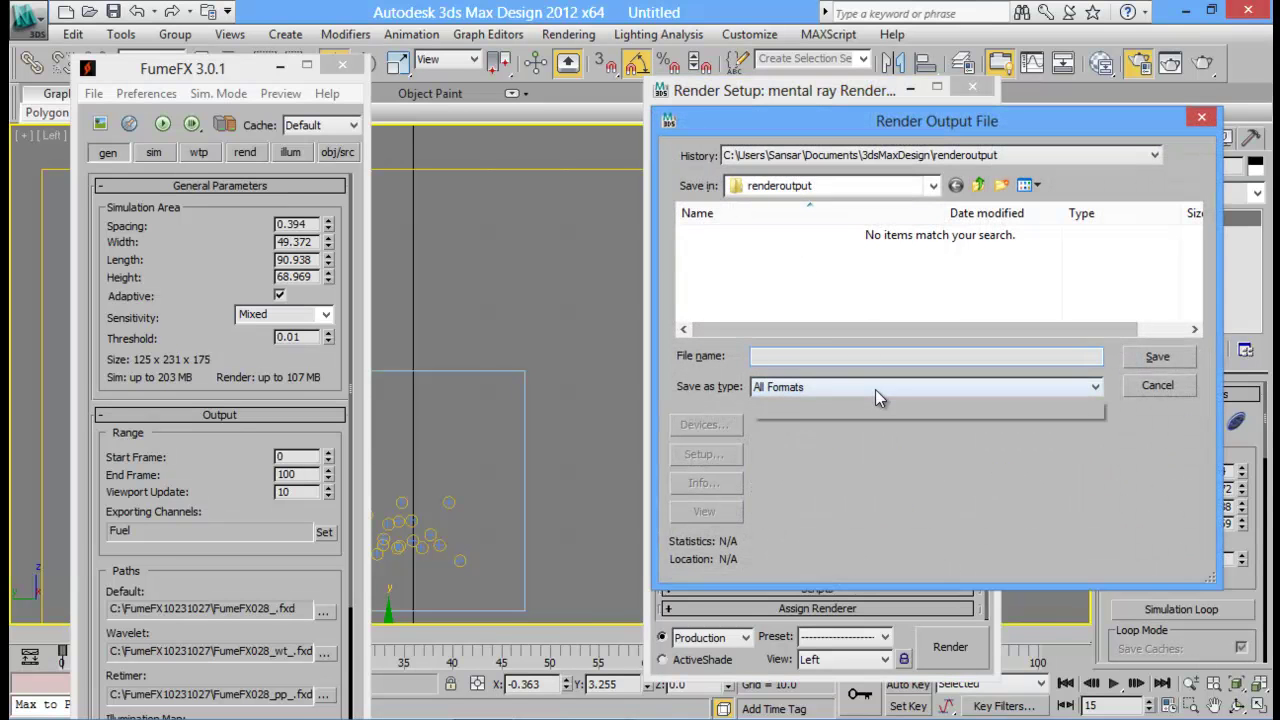
{"action": "left_click", "coordinate": [875, 388]}
{"action": "left_click", "coordinate": [815, 508]}
{"action": "left_click", "coordinate": [845, 389]}
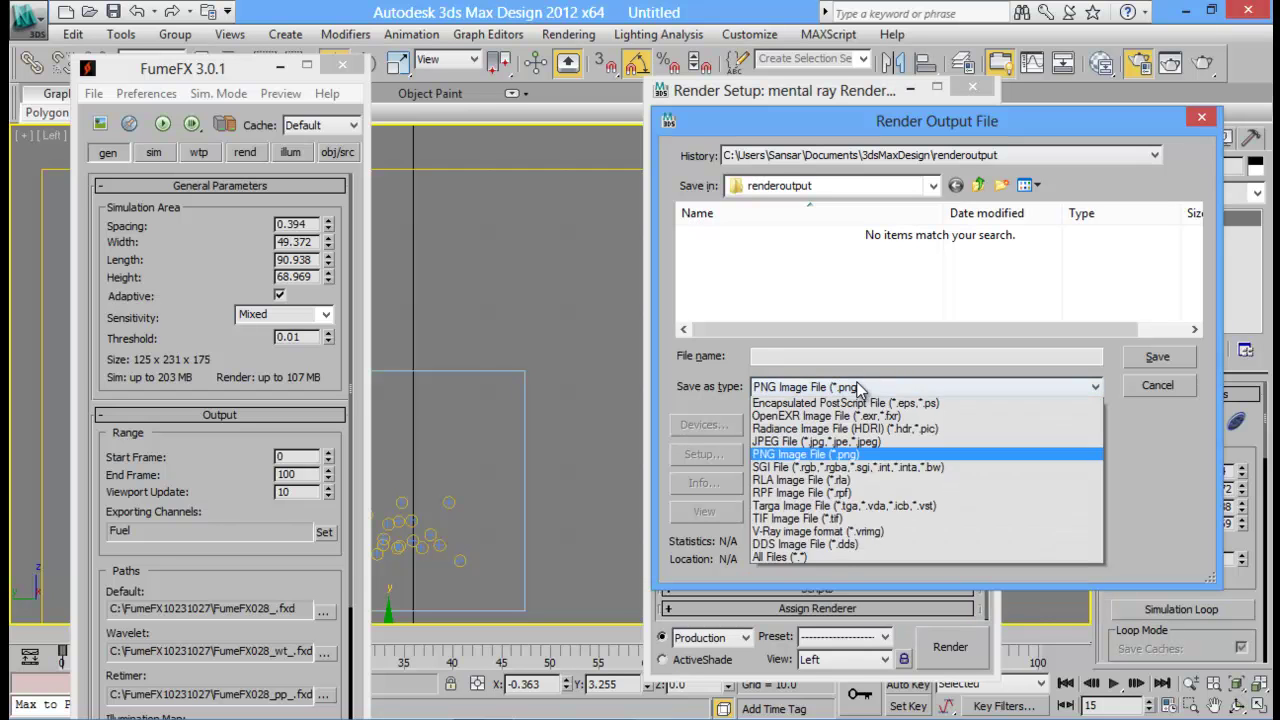
{"action": "left_click", "coordinate": [790, 572]}
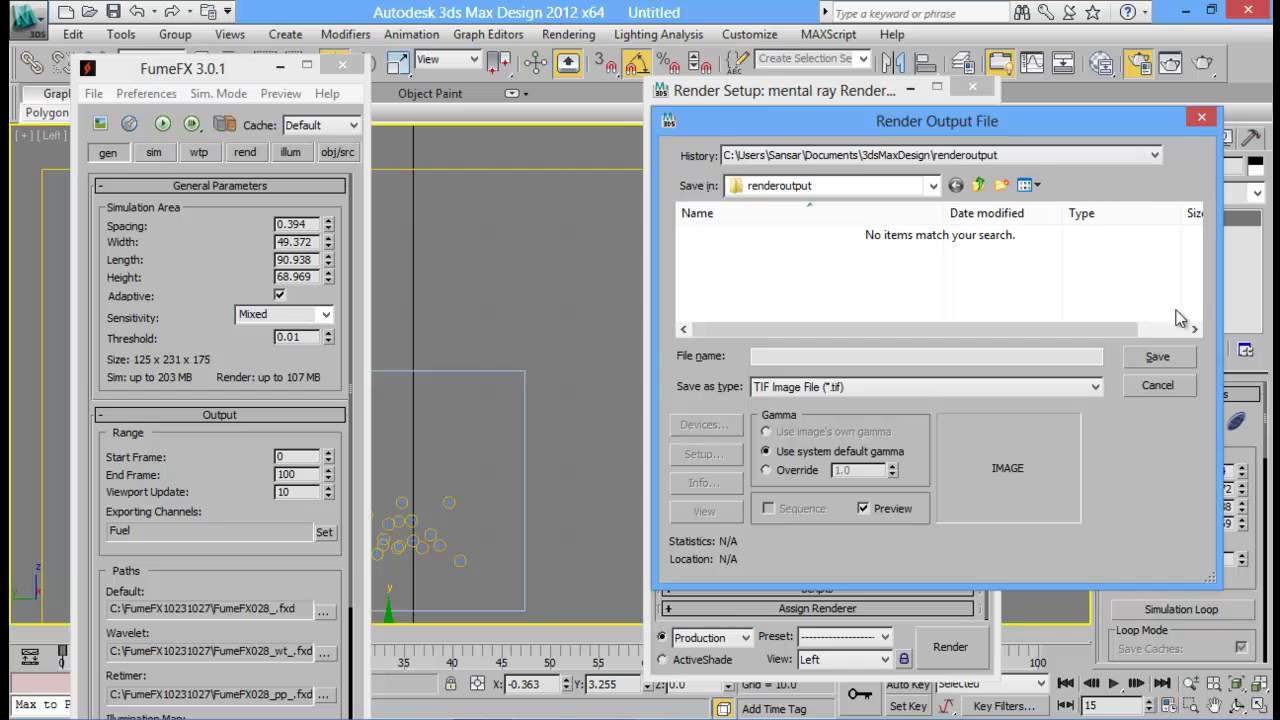
{"action": "left_click", "coordinate": [1202, 118]}
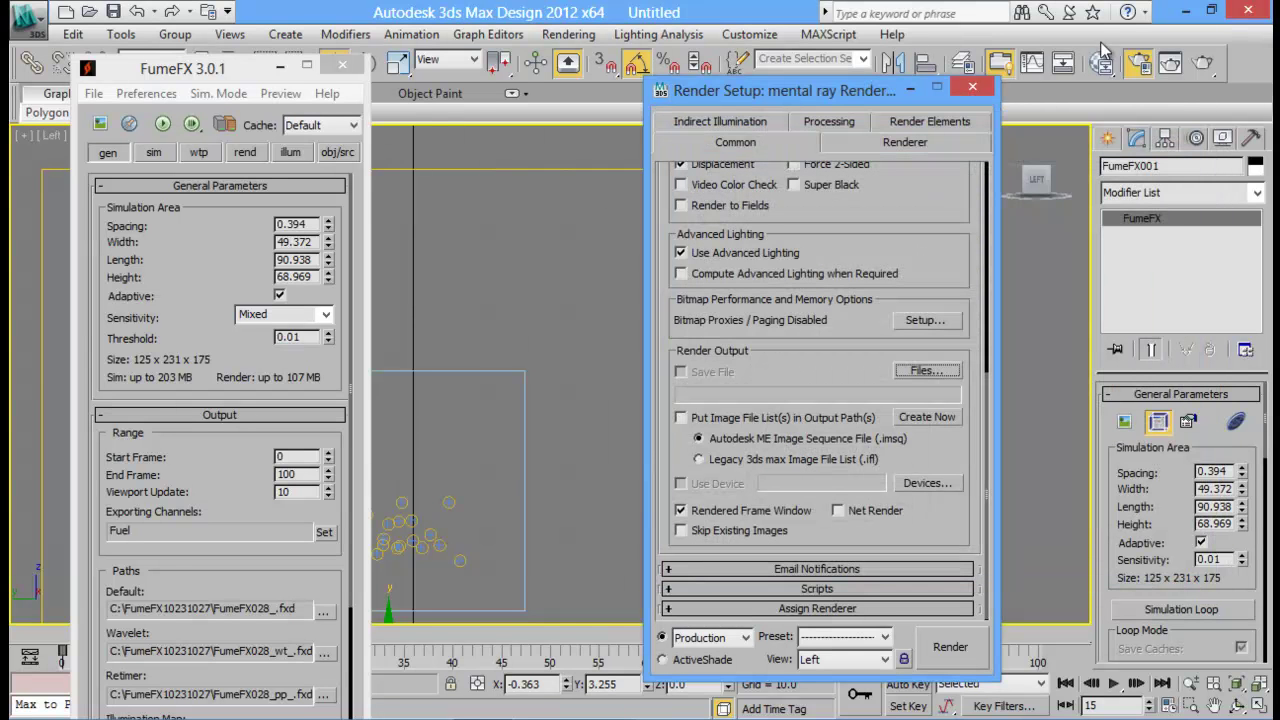
Decline rendering the sequence without an assigned file, and set the render time output to Single
{"action": "left_click", "coordinate": [1205, 64]}
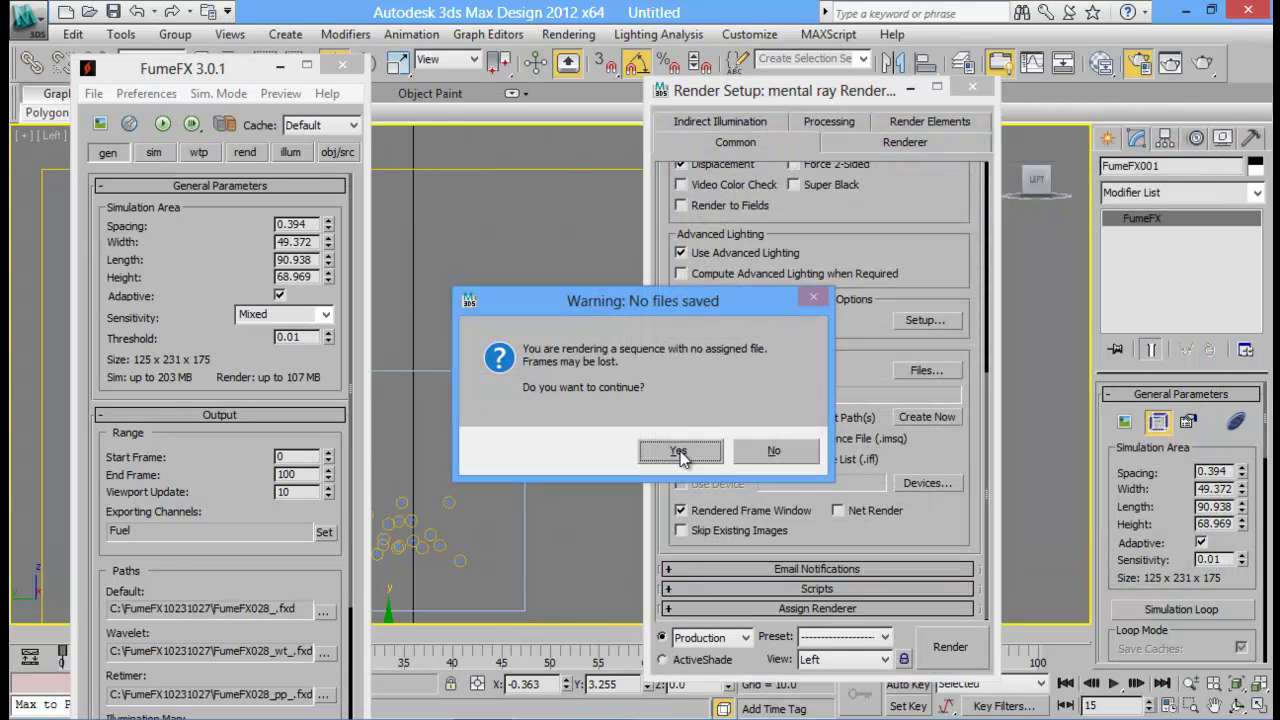
{"action": "left_click", "coordinate": [742, 452]}
{"action": "left_click", "coordinate": [1127, 66]}
{"action": "left_click", "coordinate": [1139, 68]}
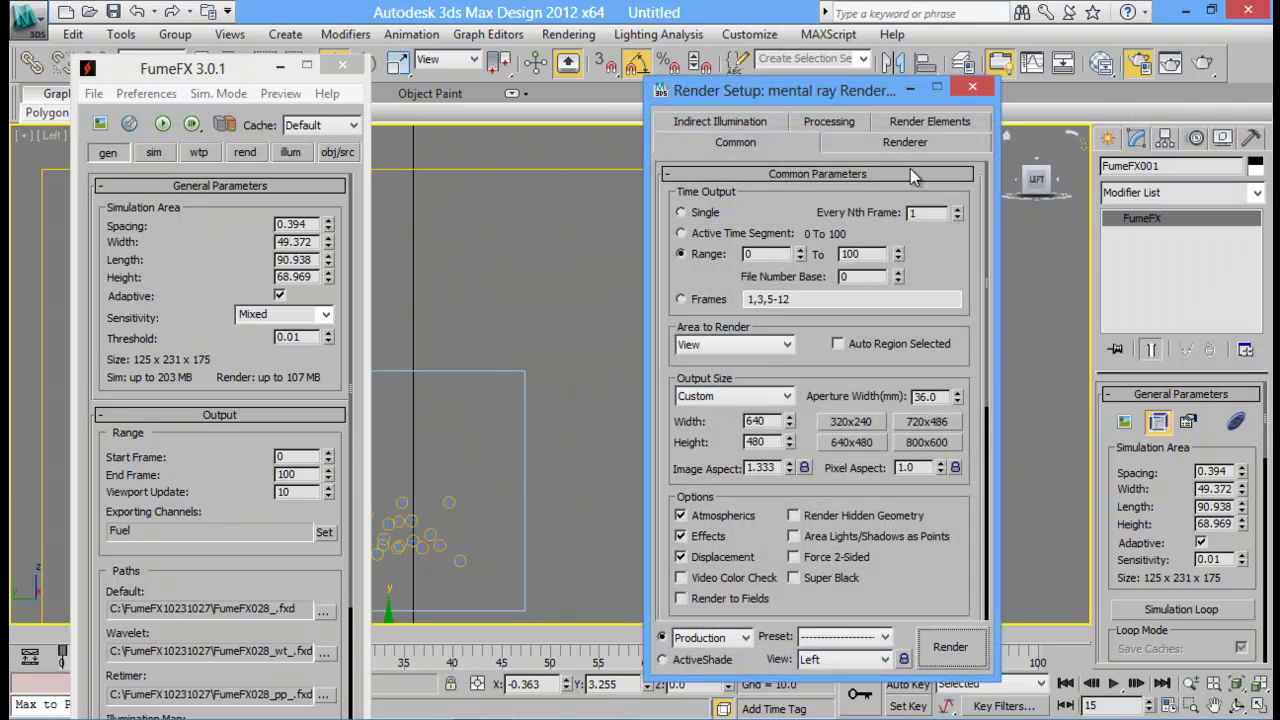
{"action": "left_click", "coordinate": [682, 212]}
Render the single frame 15 from the Left view, keeping only the rendered image open beside the FumeFX settings
{"action": "left_click", "coordinate": [1203, 63]}
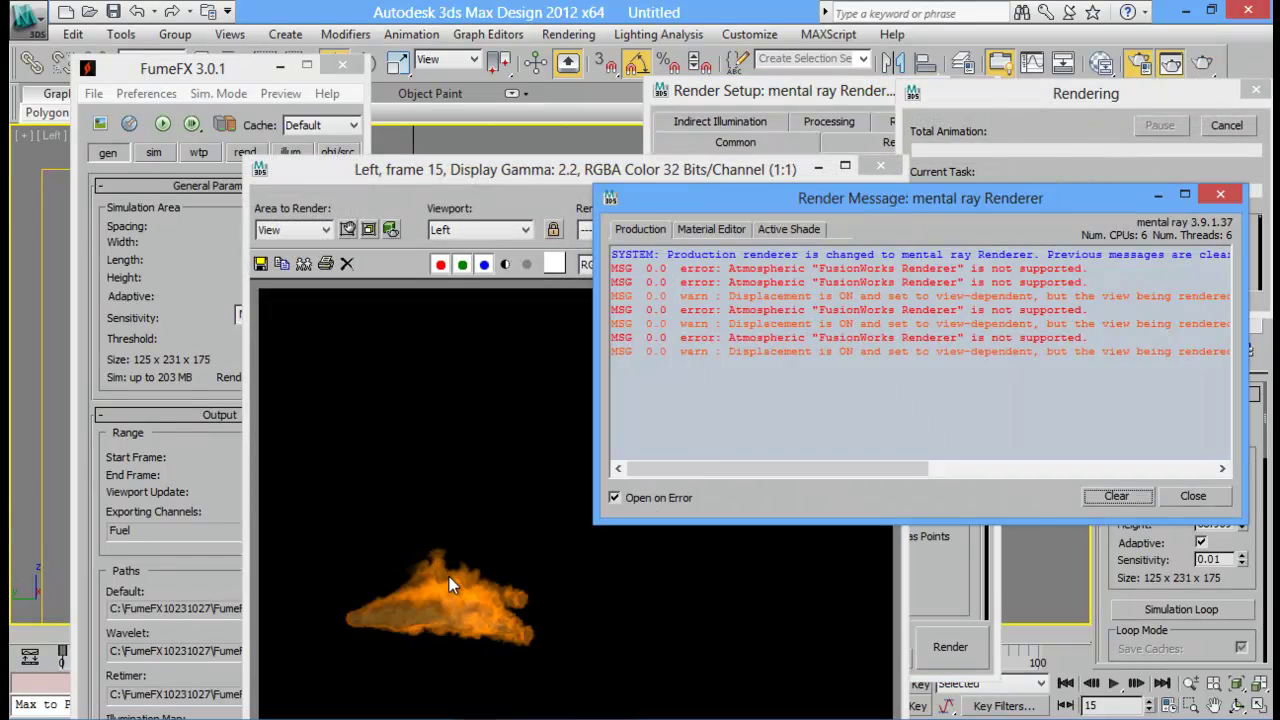
{"action": "left_click_drag", "start_coordinate": [1127, 206], "coordinate": [840, 250]}
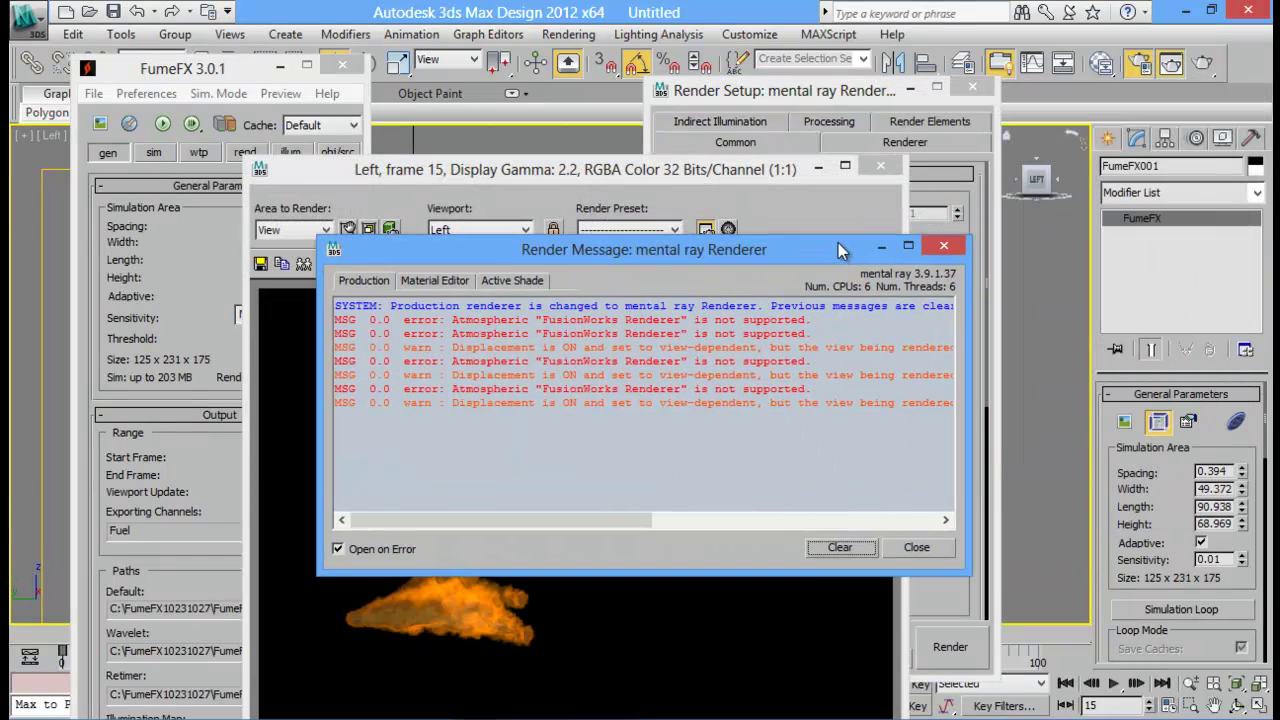
{"action": "left_click", "coordinate": [958, 246]}
{"action": "left_click_drag", "start_coordinate": [795, 178], "coordinate": [935, 104]}
Check the FumeFX rendering parameters, close the rendered frame and the FumeFX settings, and minimize Render Setup
{"action": "left_click", "coordinate": [251, 159]}
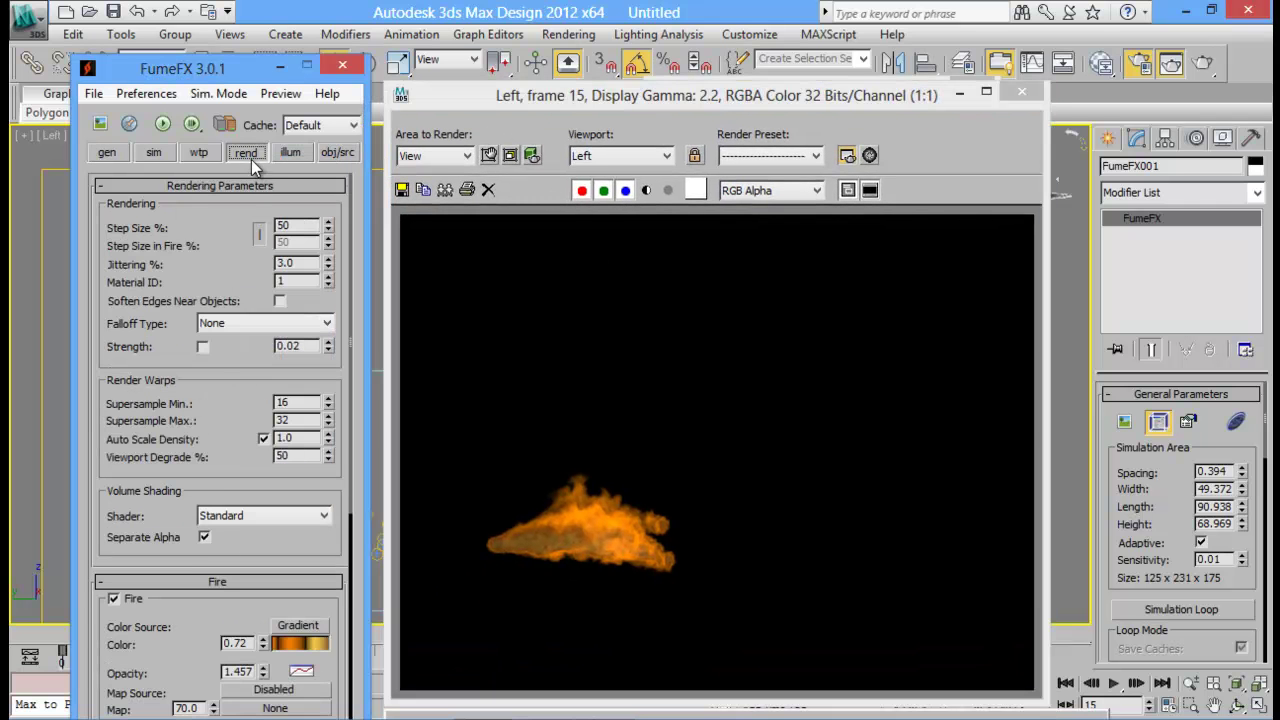
{"action": "scroll", "coordinate": [183, 606], "scroll_direction": "down", "scroll_amount": 3}
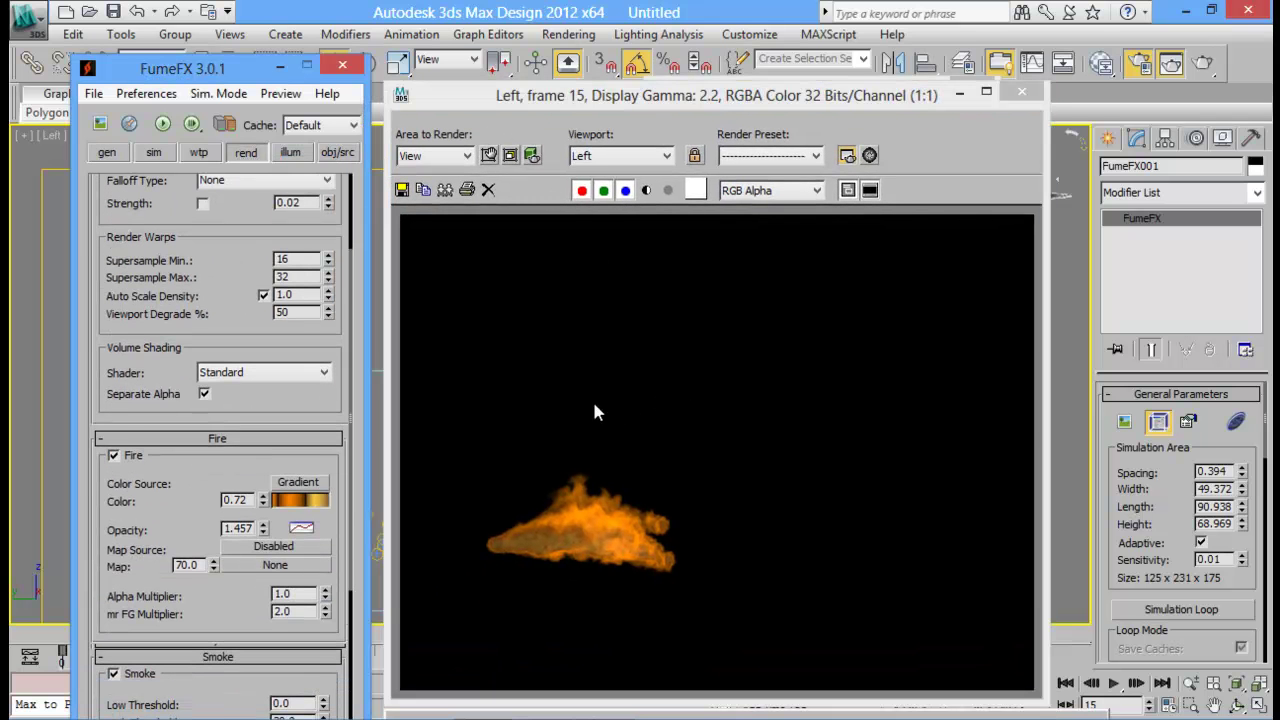
{"action": "left_click", "coordinate": [1021, 91]}
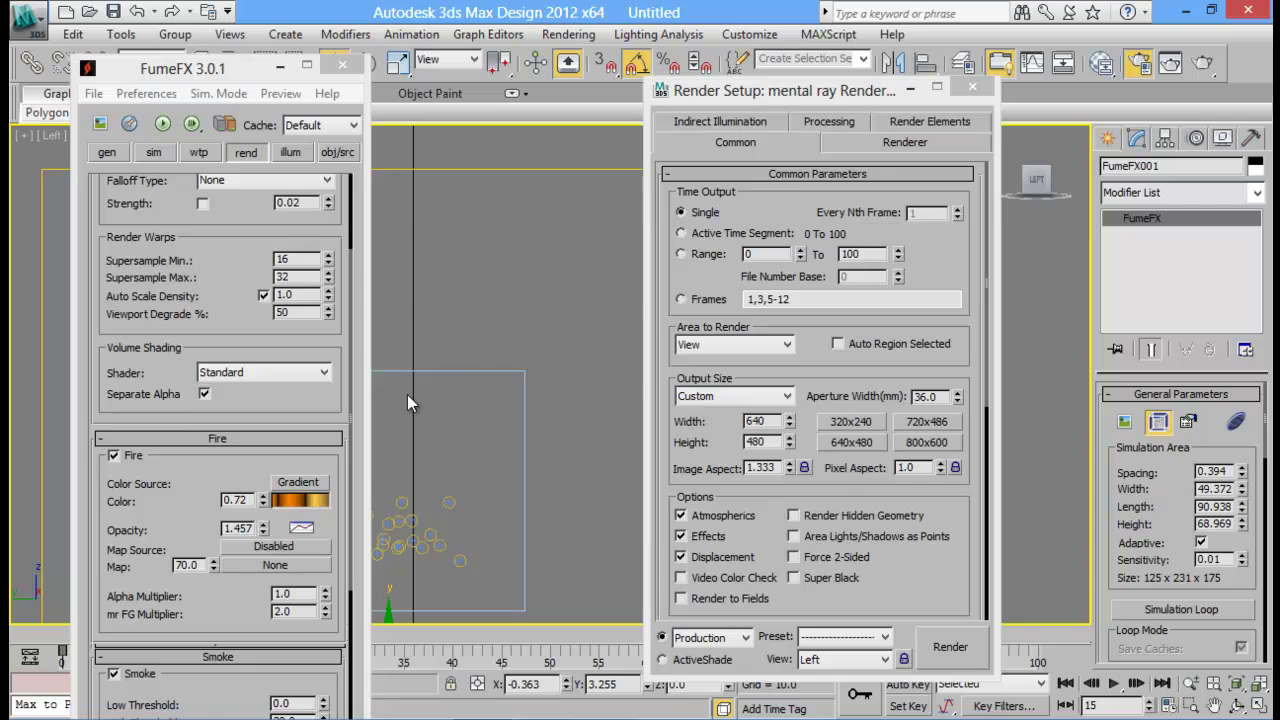
{"action": "left_click", "coordinate": [342, 65]}
{"action": "left_click", "coordinate": [910, 90]}
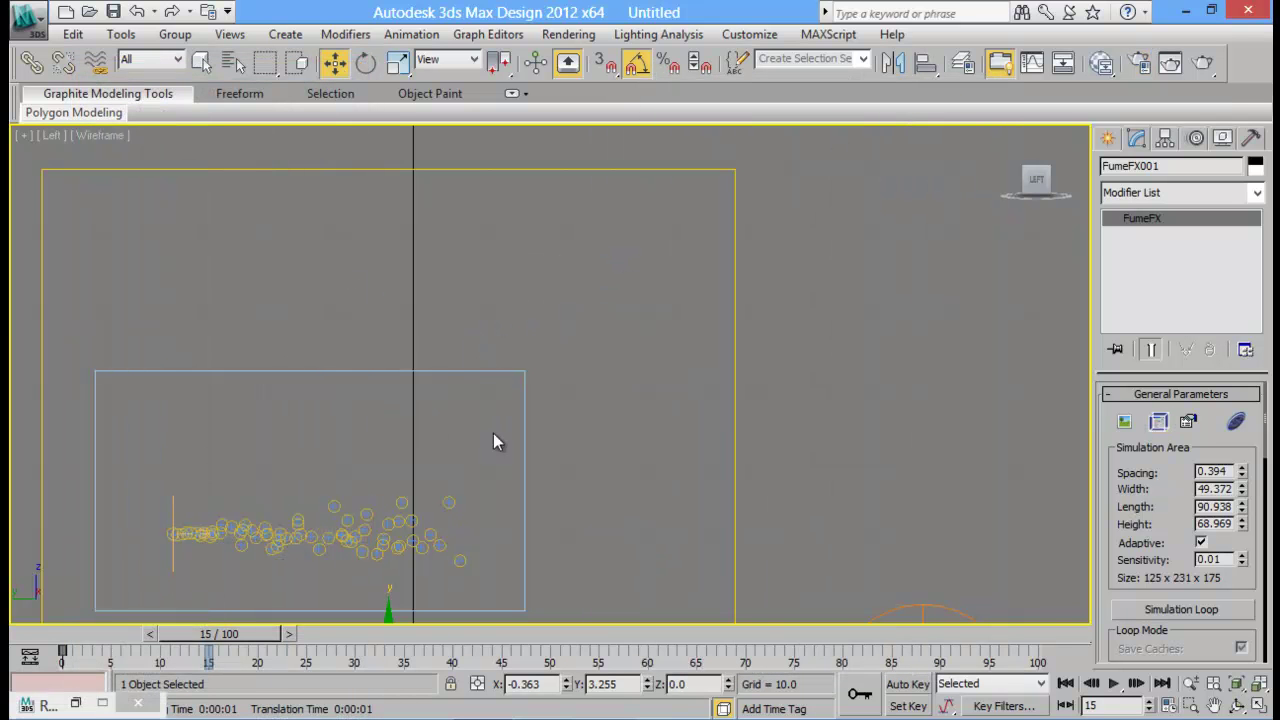
Reopen the FumeFX settings and show the output preview of frame 15 beside them, with the whole flame framed
{"action": "middle_click_drag", "start_coordinate": [493, 425], "coordinate": [529, 417]}
{"action": "scroll", "coordinate": [530, 418], "scroll_direction": "down", "scroll_amount": 3}
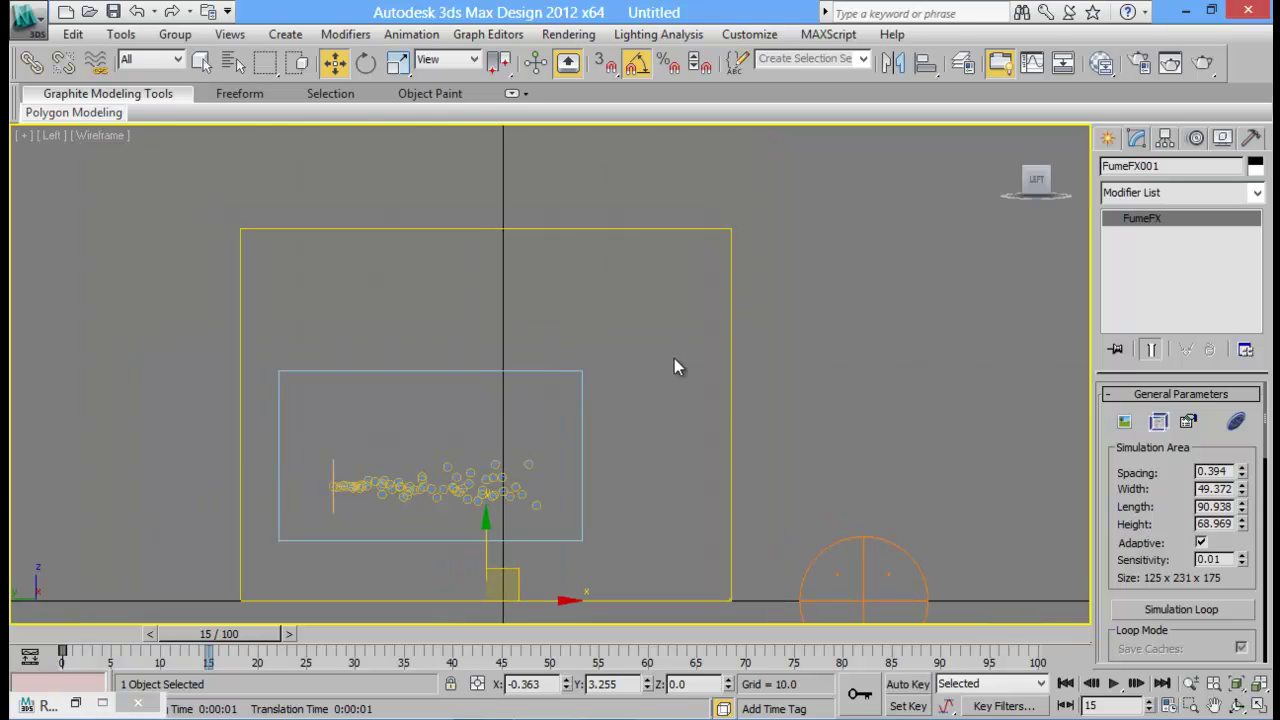
{"action": "middle_click_drag", "start_coordinate": [430, 446], "coordinate": [558, 344]}
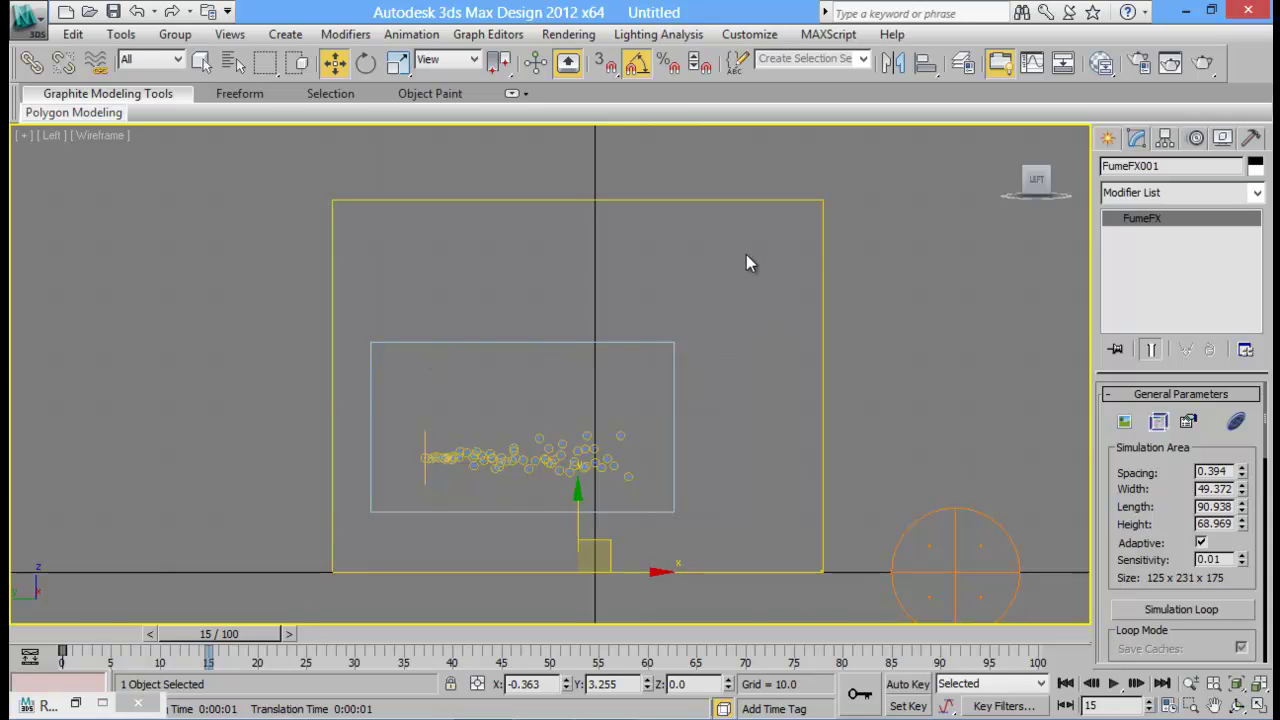
{"action": "left_click", "coordinate": [1156, 418]}
{"action": "left_click", "coordinate": [100, 123]}
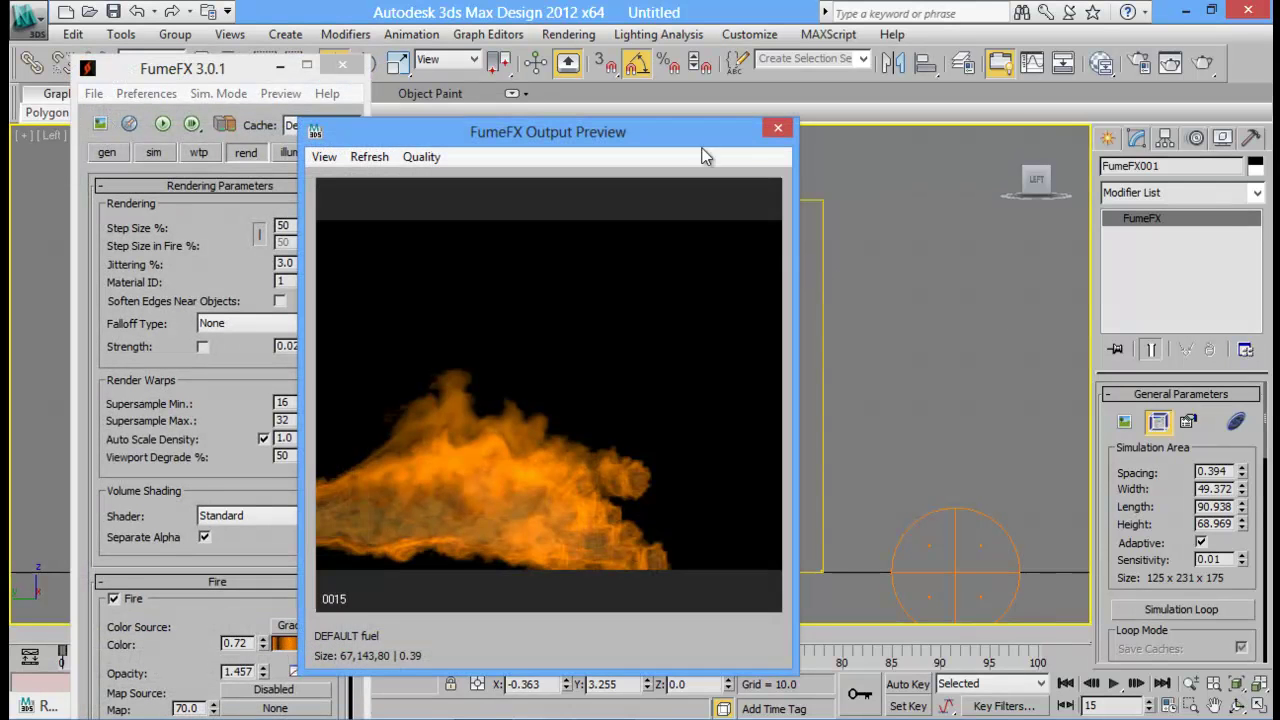
{"action": "left_click_drag", "start_coordinate": [560, 128], "coordinate": [802, 128]}
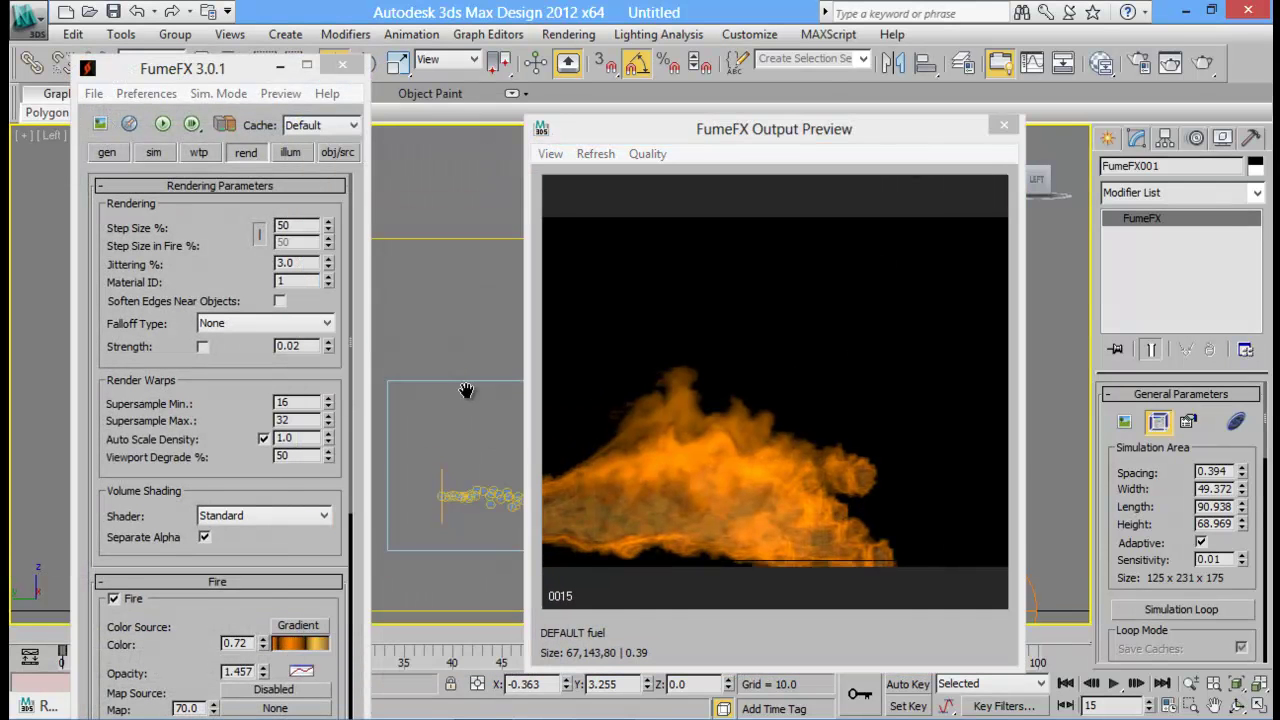
{"action": "scroll", "coordinate": [466, 390], "scroll_direction": "down", "scroll_amount": 3}
{"action": "middle_click_drag", "start_coordinate": [470, 390], "coordinate": [463, 308]}
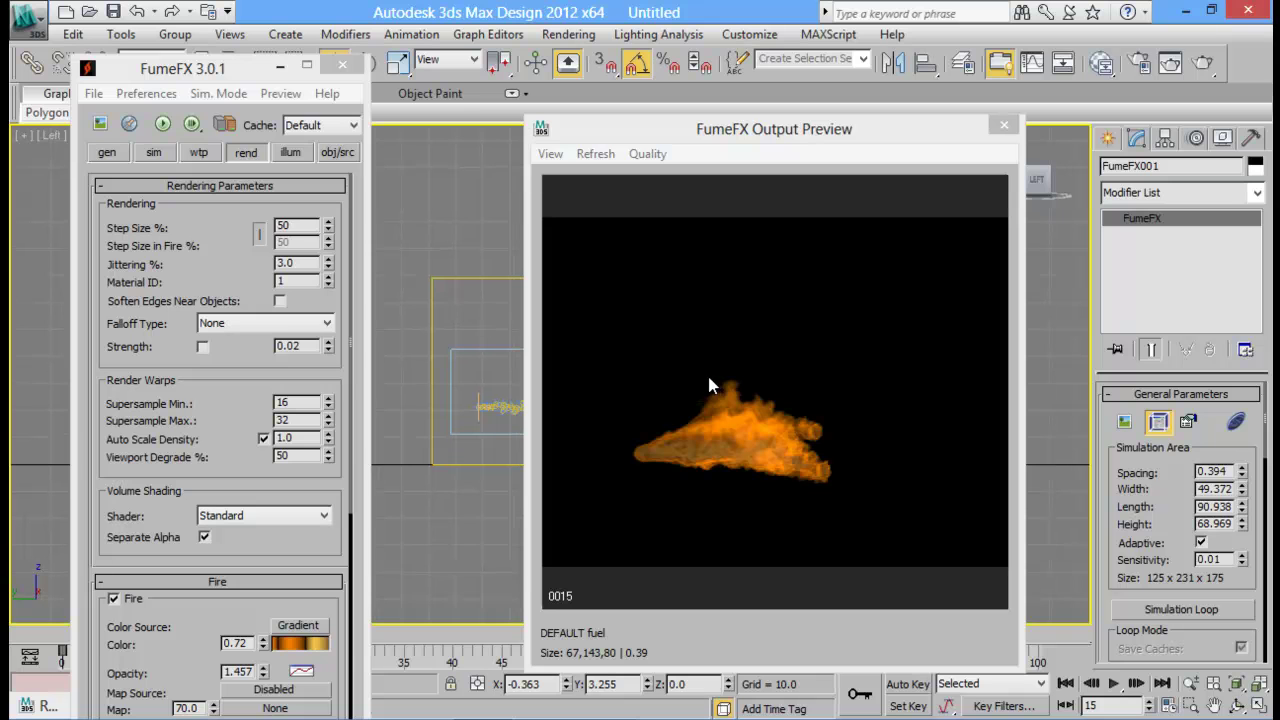
Recolour the fire gradient key at position 72 to a red-orange, about (1.0, 0.2, 0.1), and close the gradient editor
{"action": "left_click", "coordinate": [314, 646]}
{"action": "left_click_drag", "start_coordinate": [577, 181], "coordinate": [516, 185]}
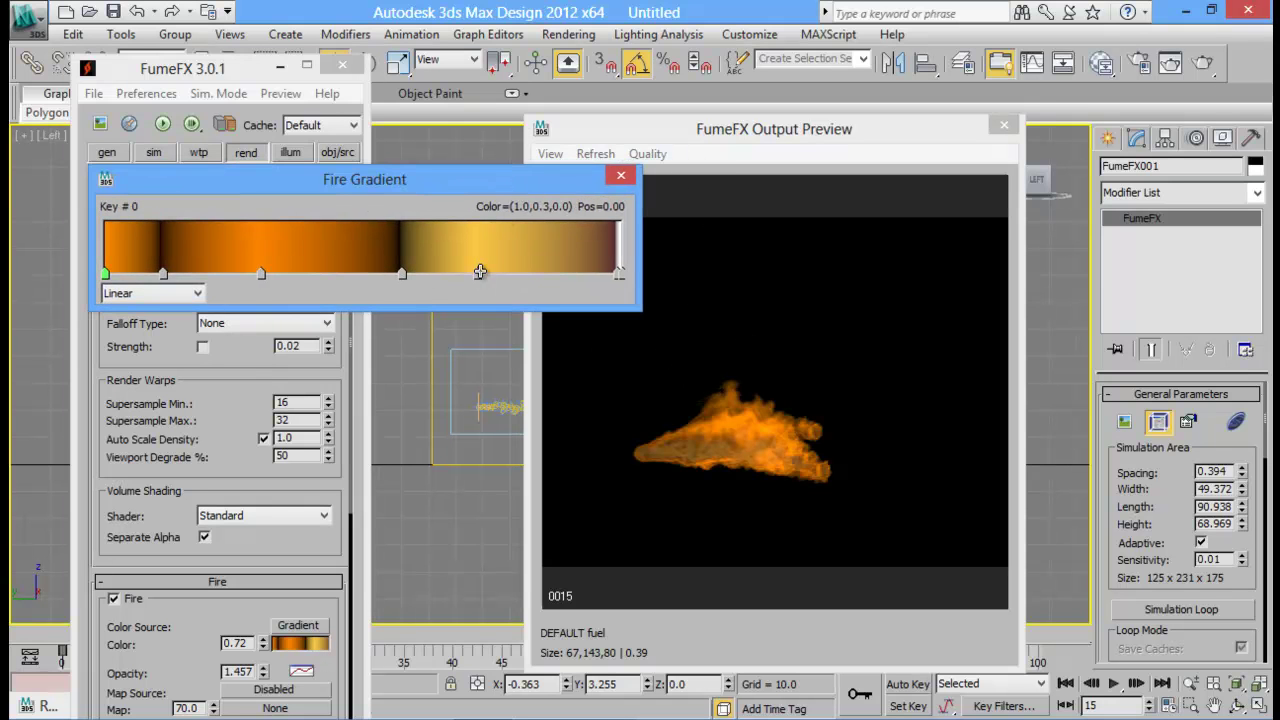
{"action": "left_click", "coordinate": [478, 272]}
{"action": "double_click", "coordinate": [479, 272]}
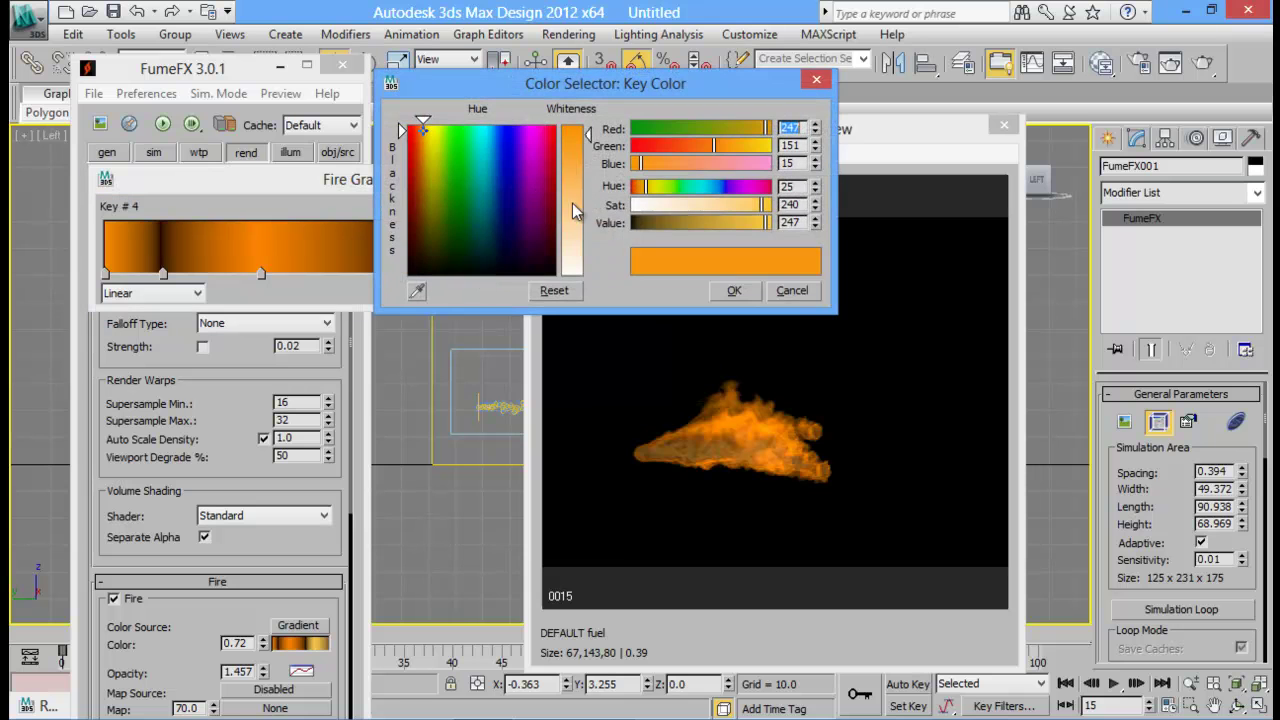
{"action": "left_click", "coordinate": [675, 143]}
{"action": "left_click_drag", "start_coordinate": [676, 144], "coordinate": [665, 144]}
{"action": "left_click", "coordinate": [734, 290]}
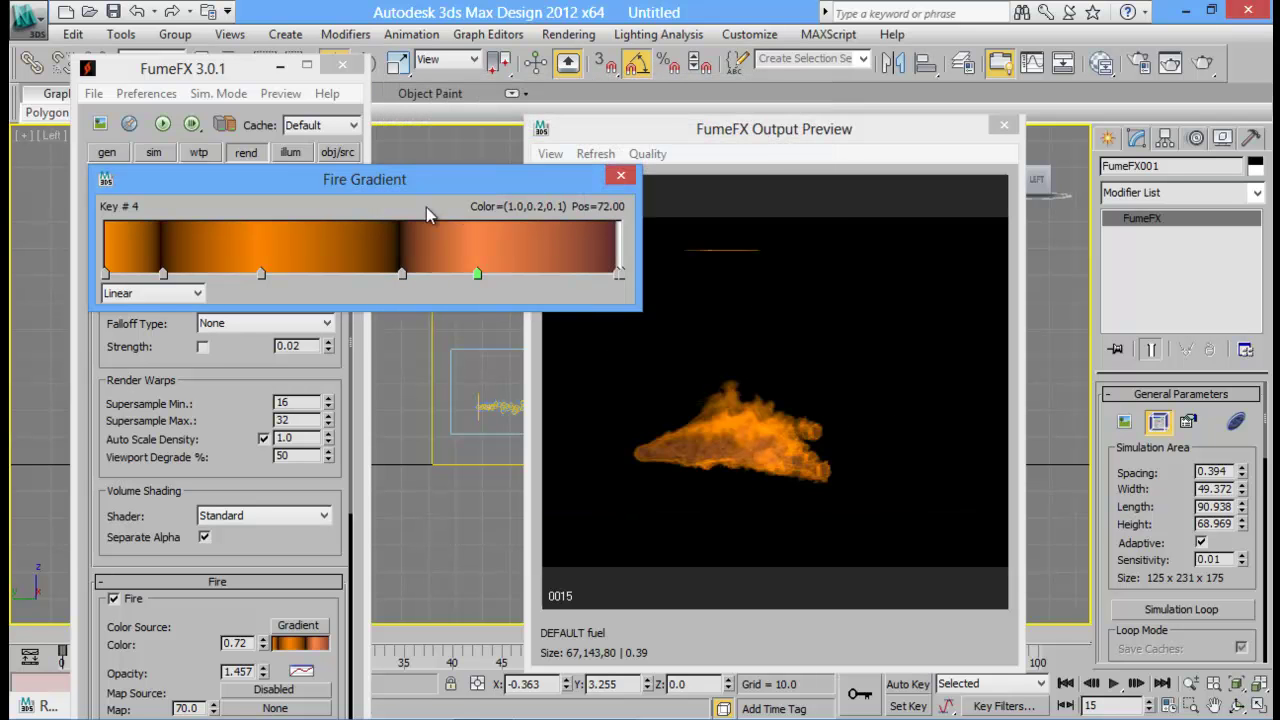
{"action": "left_click_drag", "start_coordinate": [400, 179], "coordinate": [331, 232]}
{"action": "left_click", "coordinate": [551, 228]}
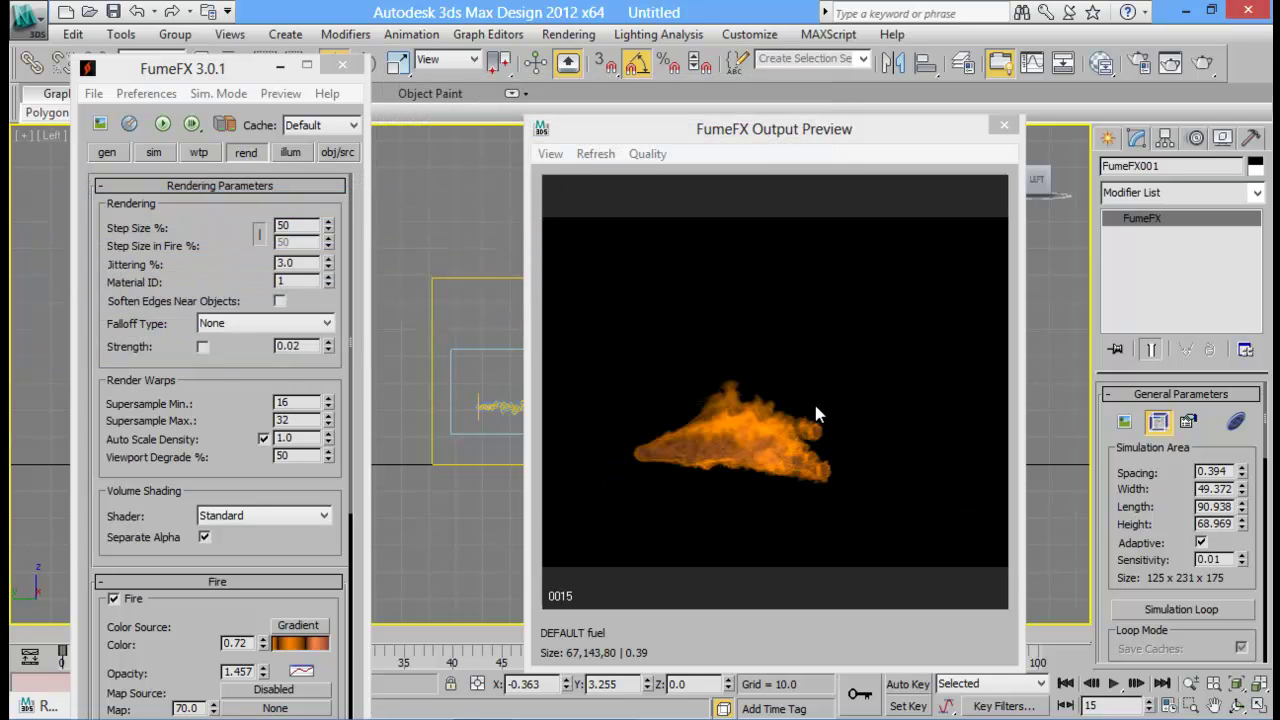
Check the recoloured fire in the output preview, and close both the FumeFX settings and the preview
{"action": "left_click_drag", "start_coordinate": [757, 127], "coordinate": [633, 136]}
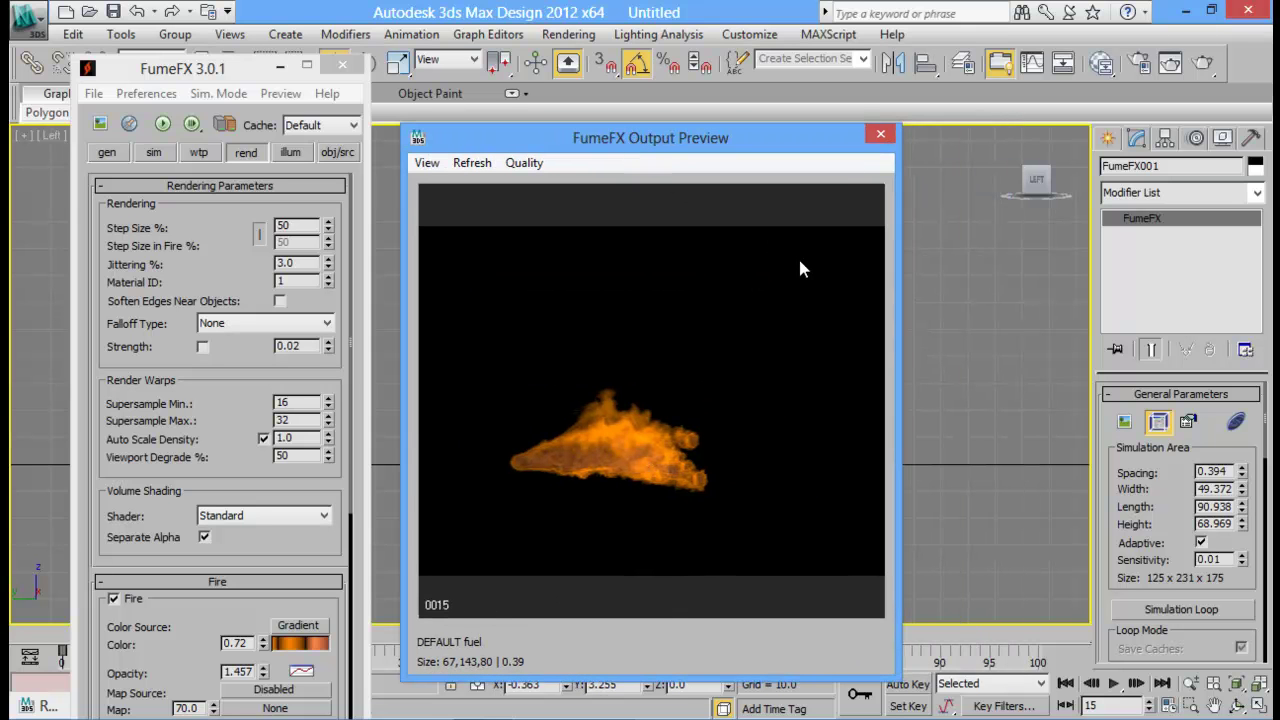
{"action": "left_click_drag", "start_coordinate": [790, 146], "coordinate": [868, 90]}
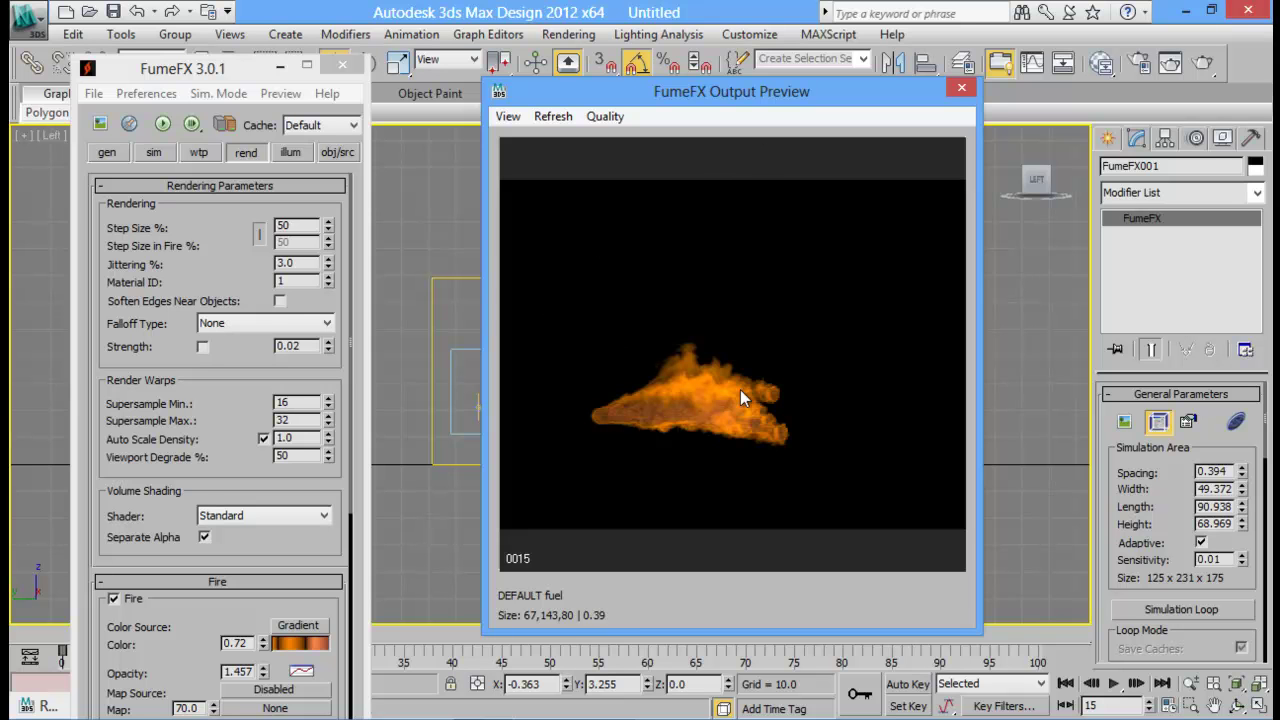
{"action": "left_click", "coordinate": [342, 65]}
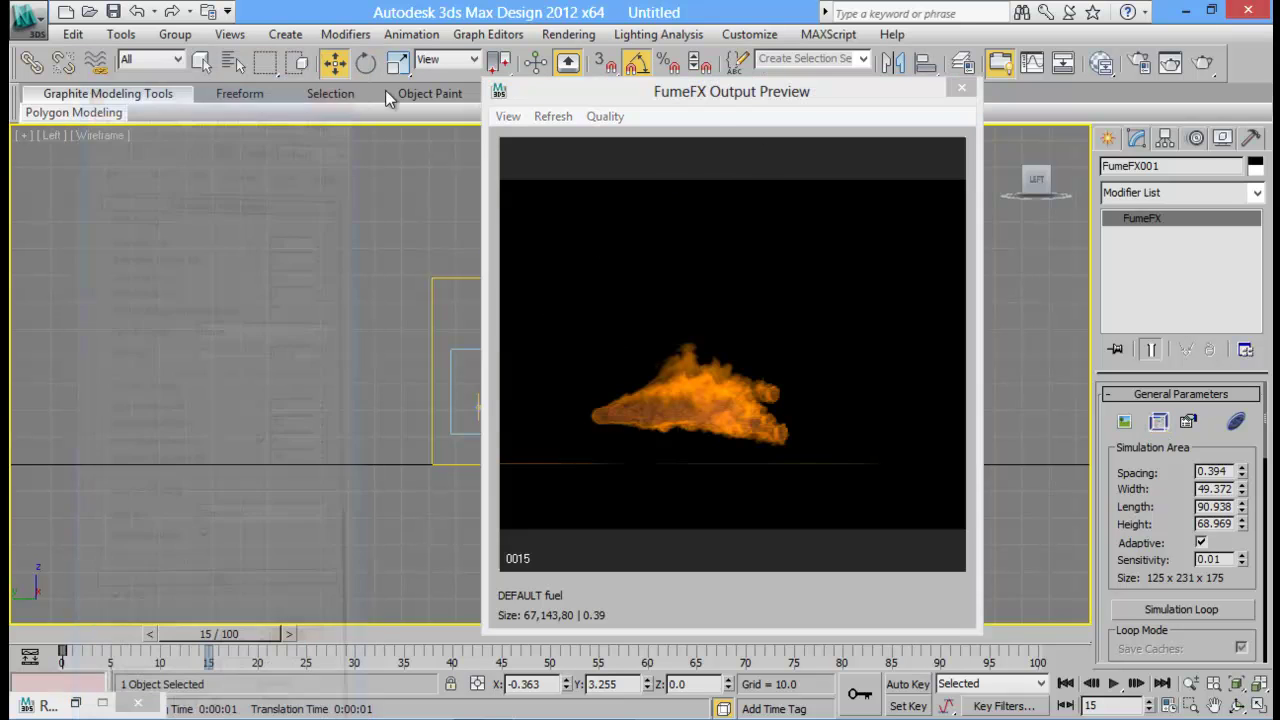
{"action": "left_click_drag", "start_coordinate": [885, 95], "coordinate": [612, 133]}
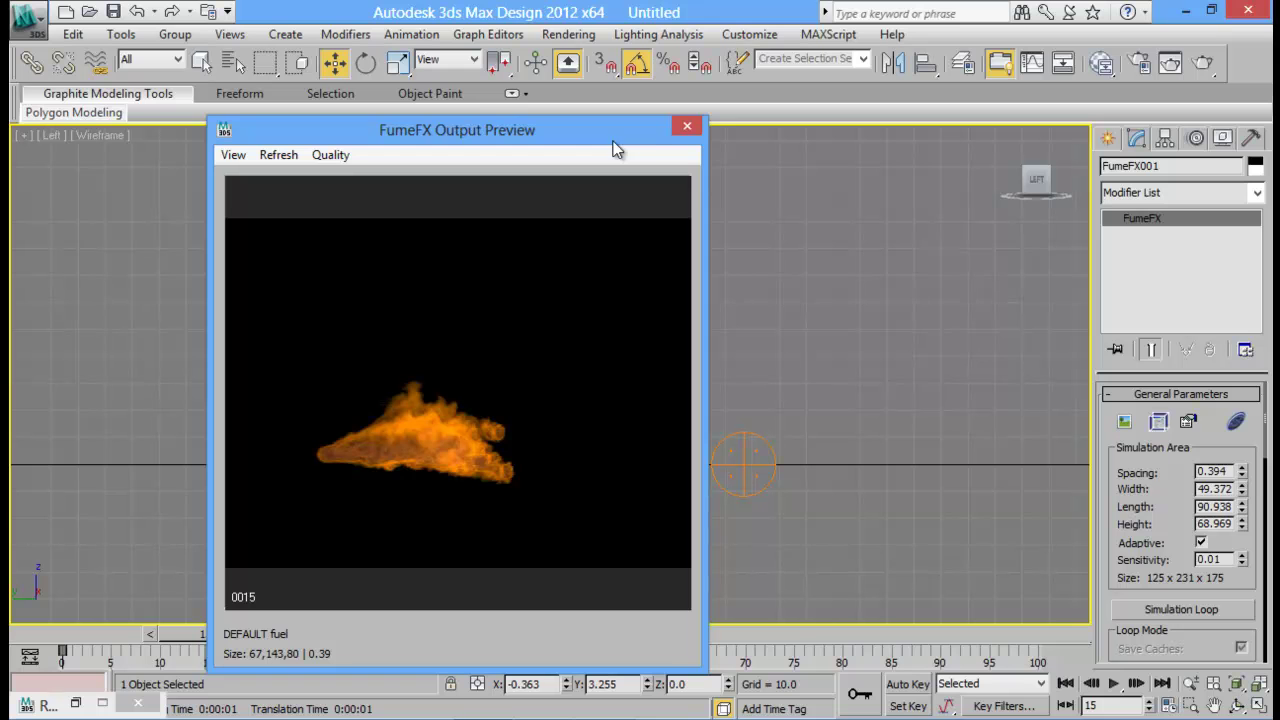
{"action": "left_click", "coordinate": [687, 126]}
{"action": "middle_click_drag", "start_coordinate": [694, 303], "coordinate": [695, 353]}
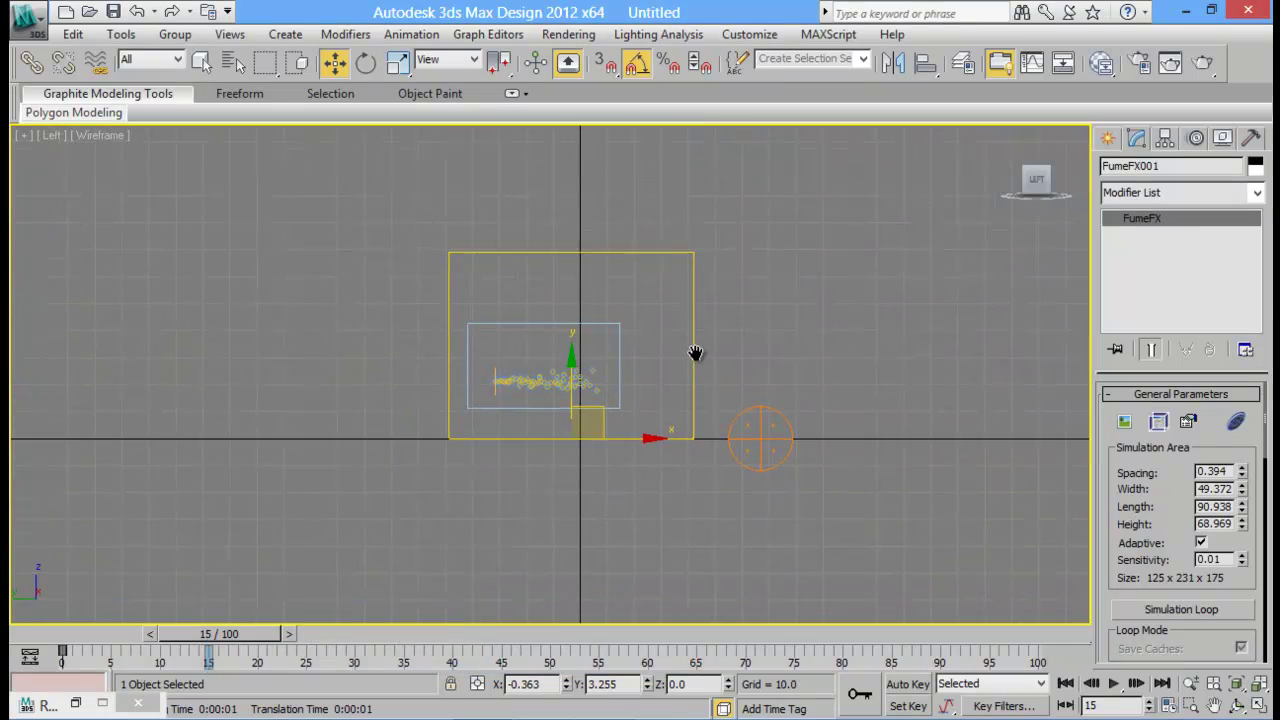